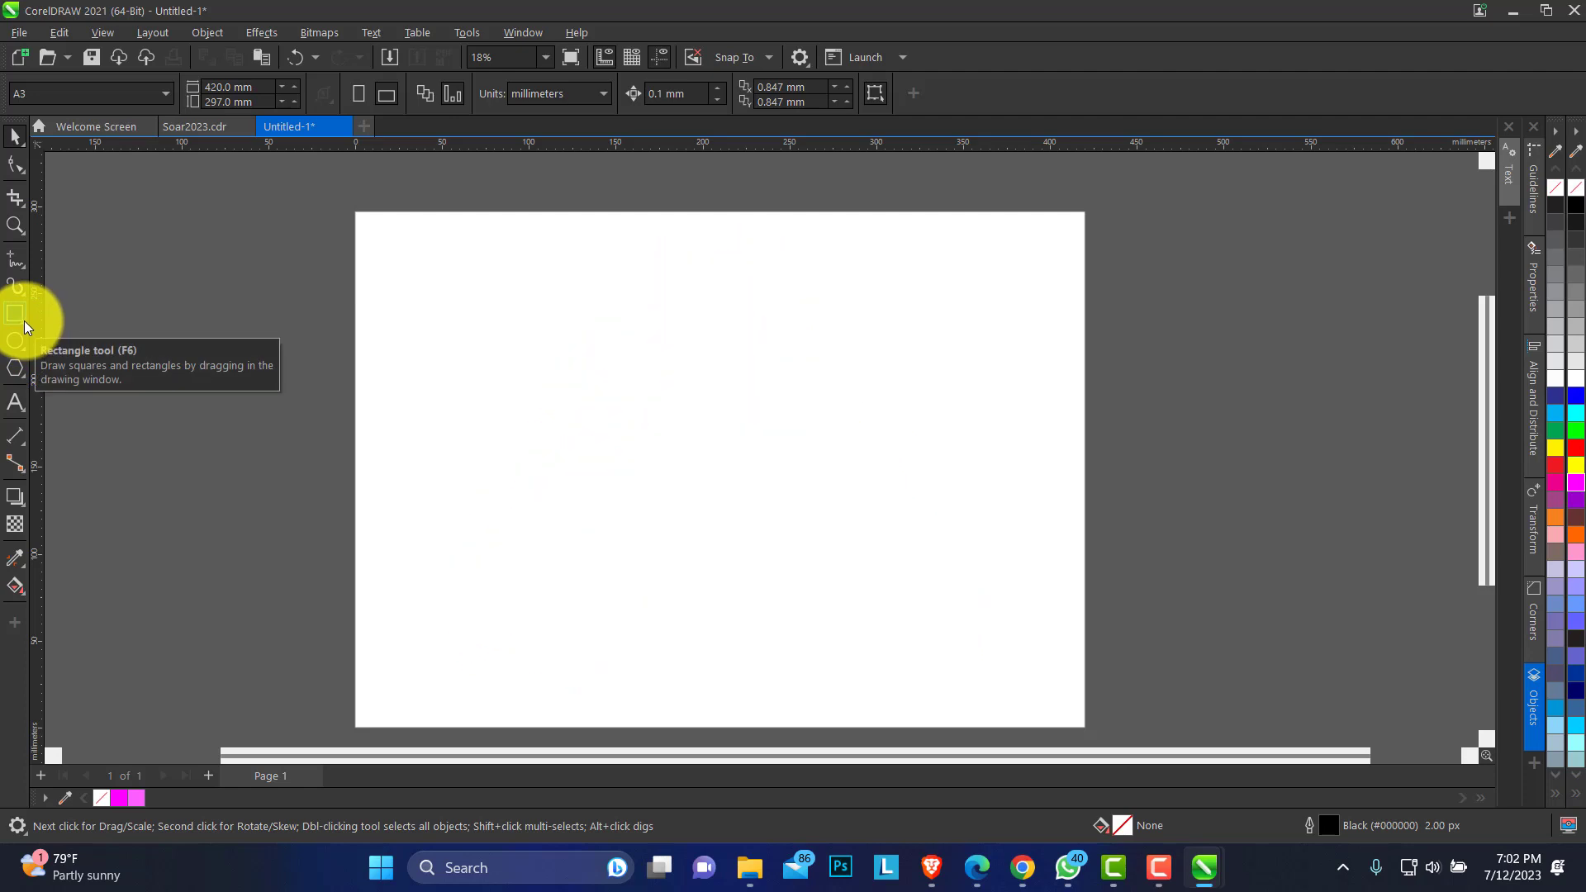
Draw a rectangle about 201 mm wide and 103 mm high near the middle of the page
{"action": "left_click", "coordinate": [23, 320]}
{"action": "left_click", "coordinate": [46, 315]}
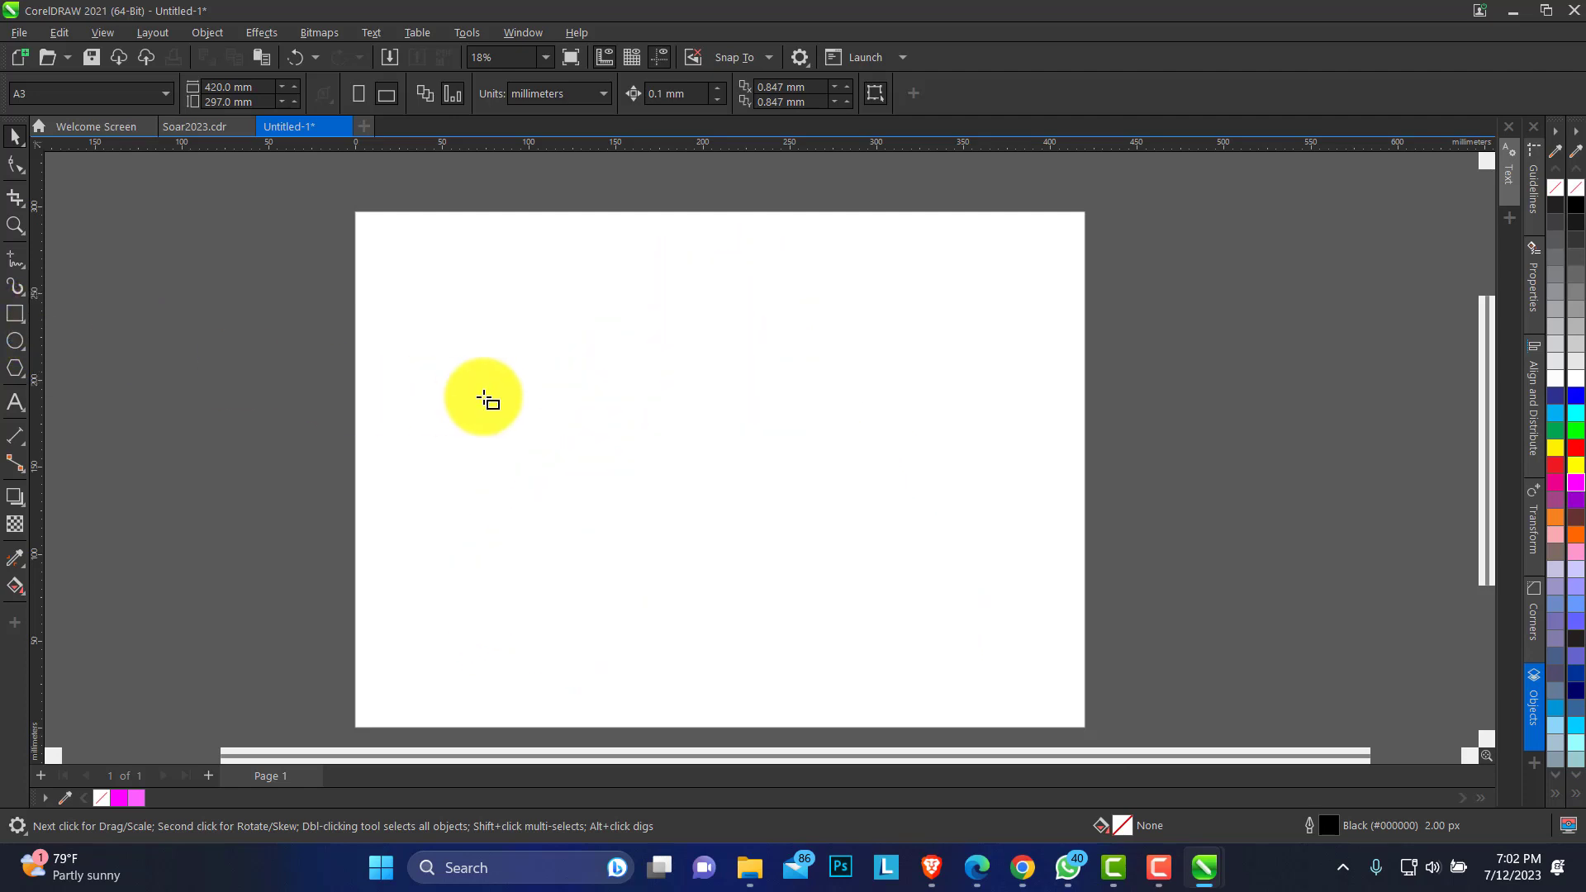
{"action": "left_click_drag", "start_coordinate": [503, 362], "coordinate": [852, 540]}
{"action": "key", "text": "space"}
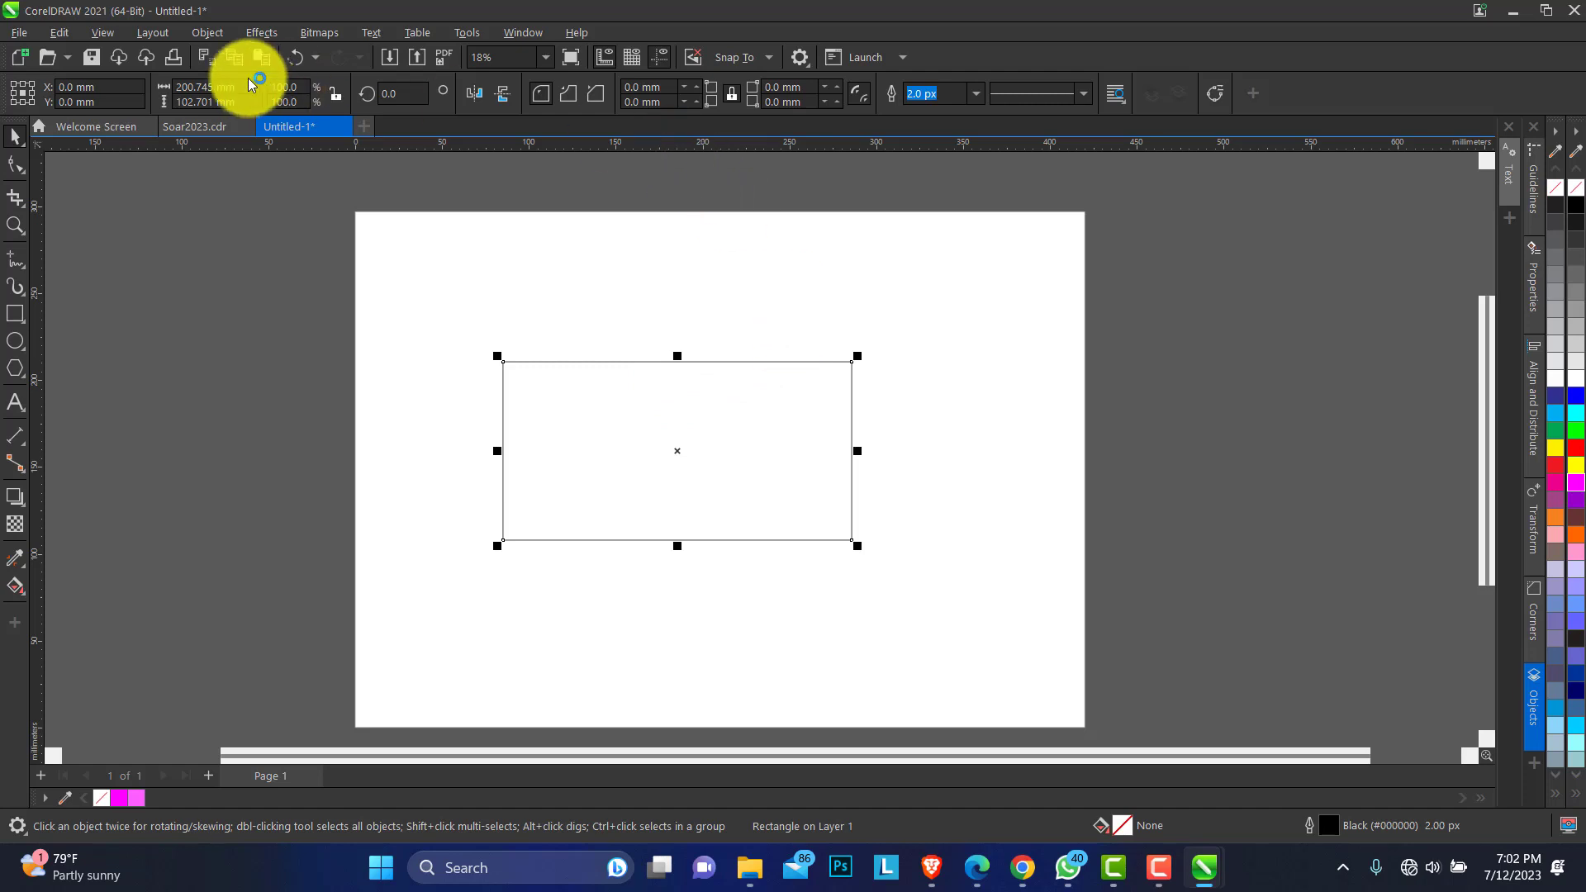
Set the rectangle's size to 230 mm by 100 mm and move it closer to the page centre
{"action": "left_click_drag", "start_coordinate": [234, 90], "coordinate": [151, 93]}
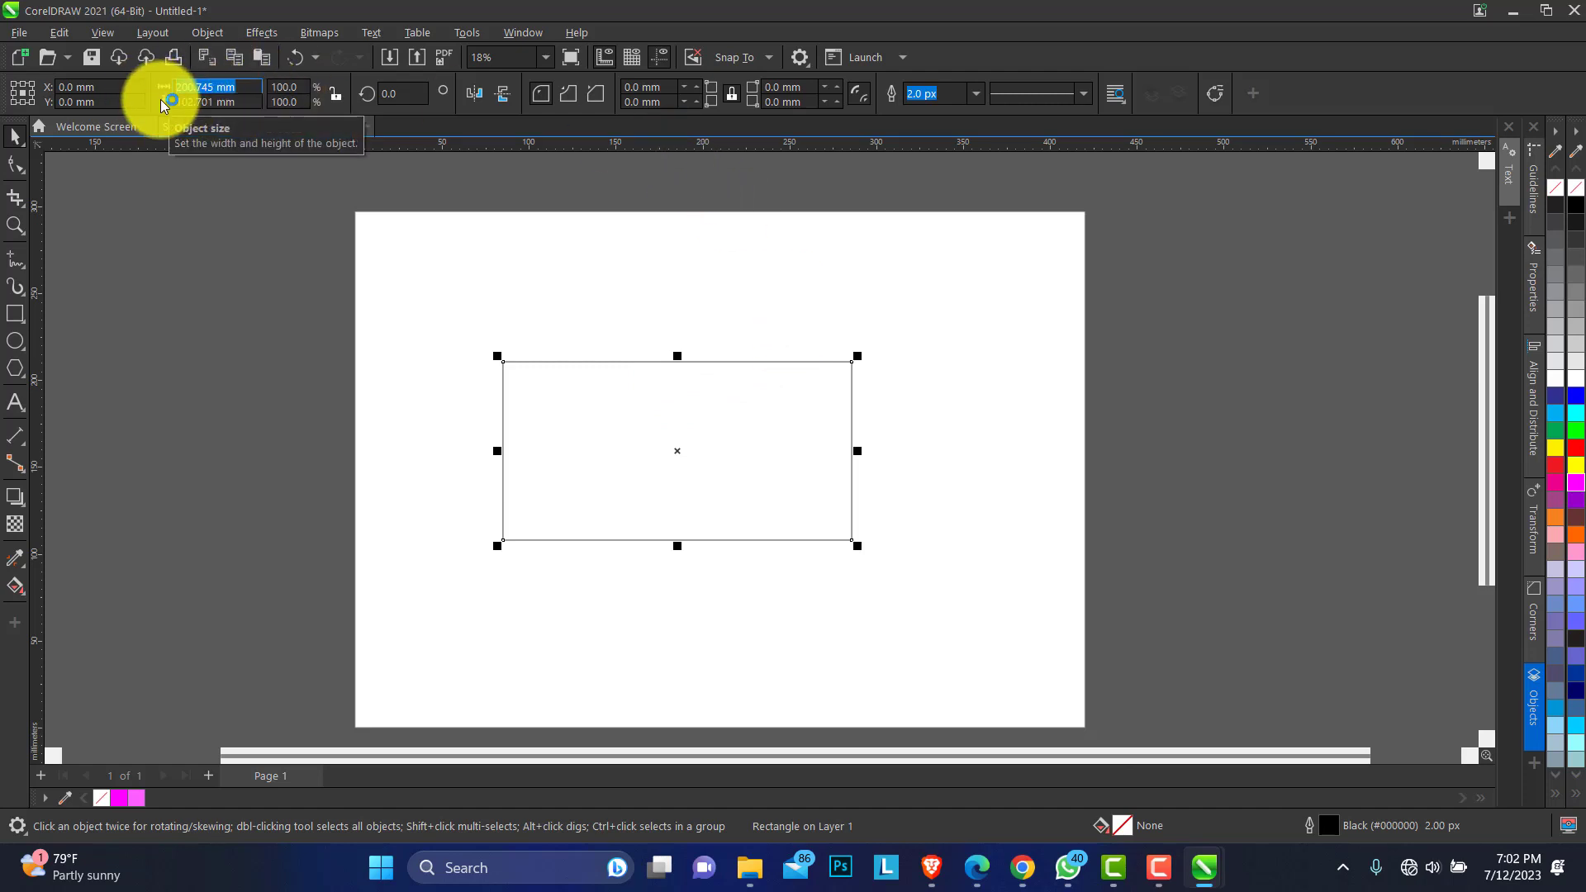
{"action": "type", "text": "230"}
{"action": "key", "text": "Tab"}
{"action": "type", "text": "10"}
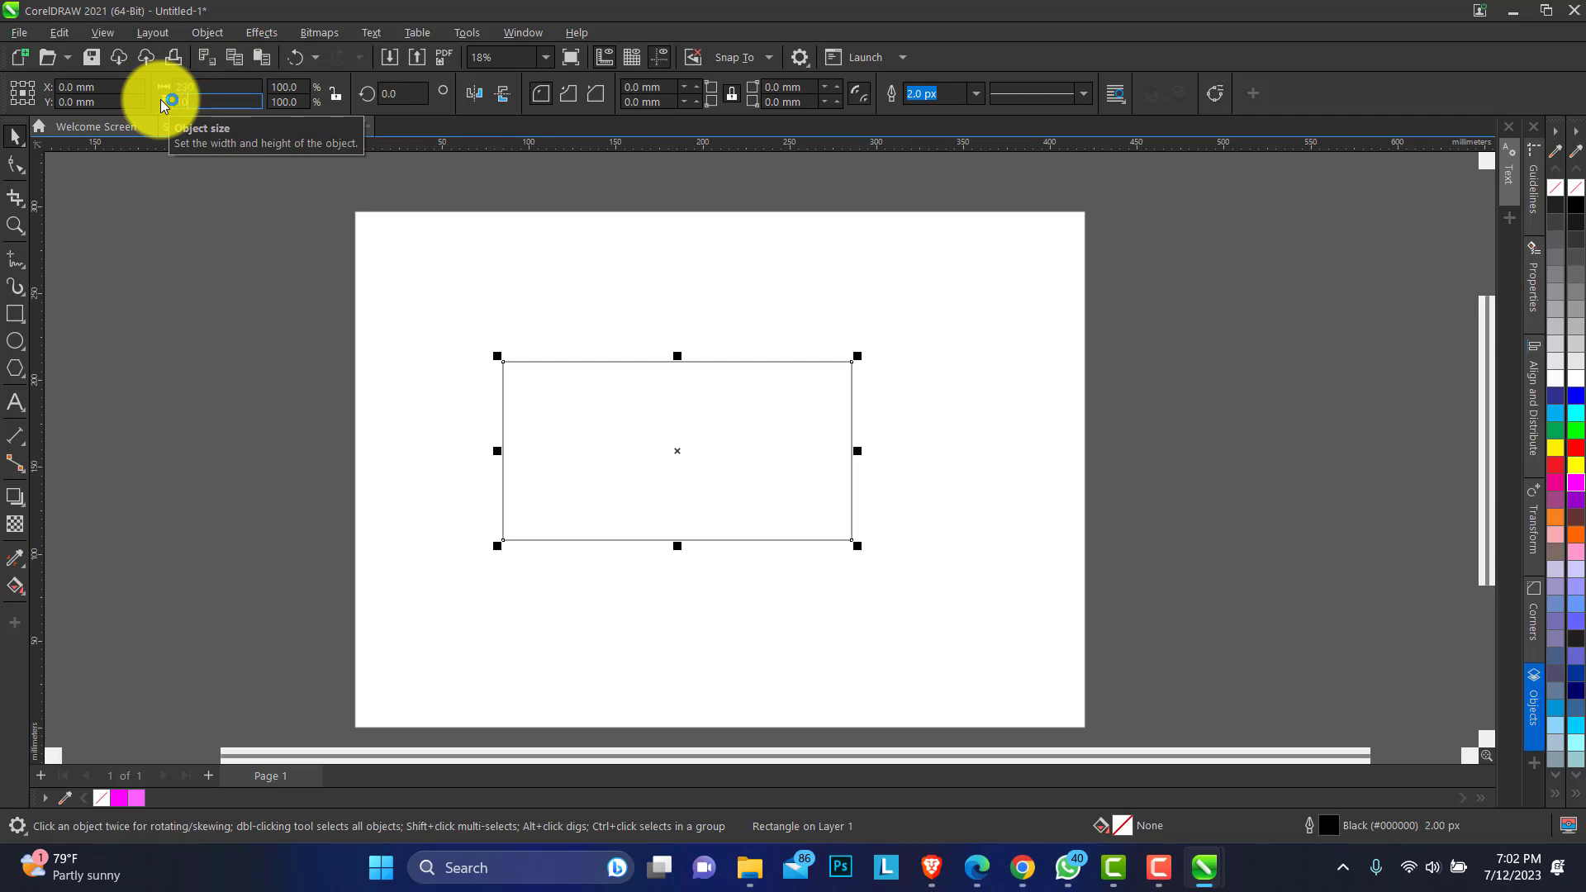
{"action": "type", "text": "0"}
{"action": "key", "text": "Return"}
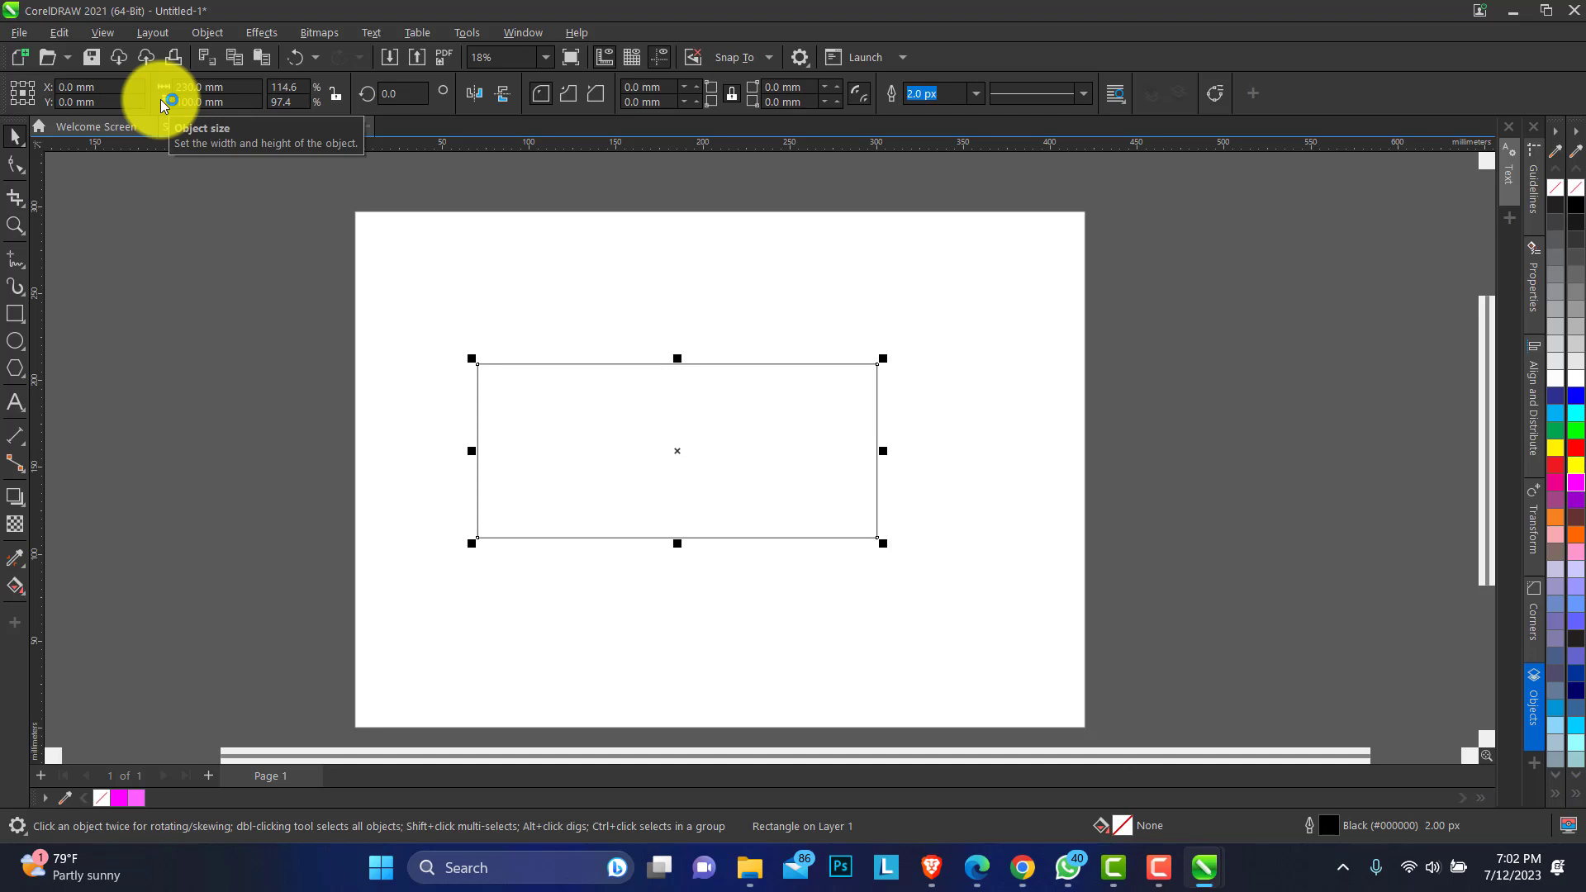
{"action": "left_click_drag", "start_coordinate": [686, 433], "coordinate": [742, 441]}
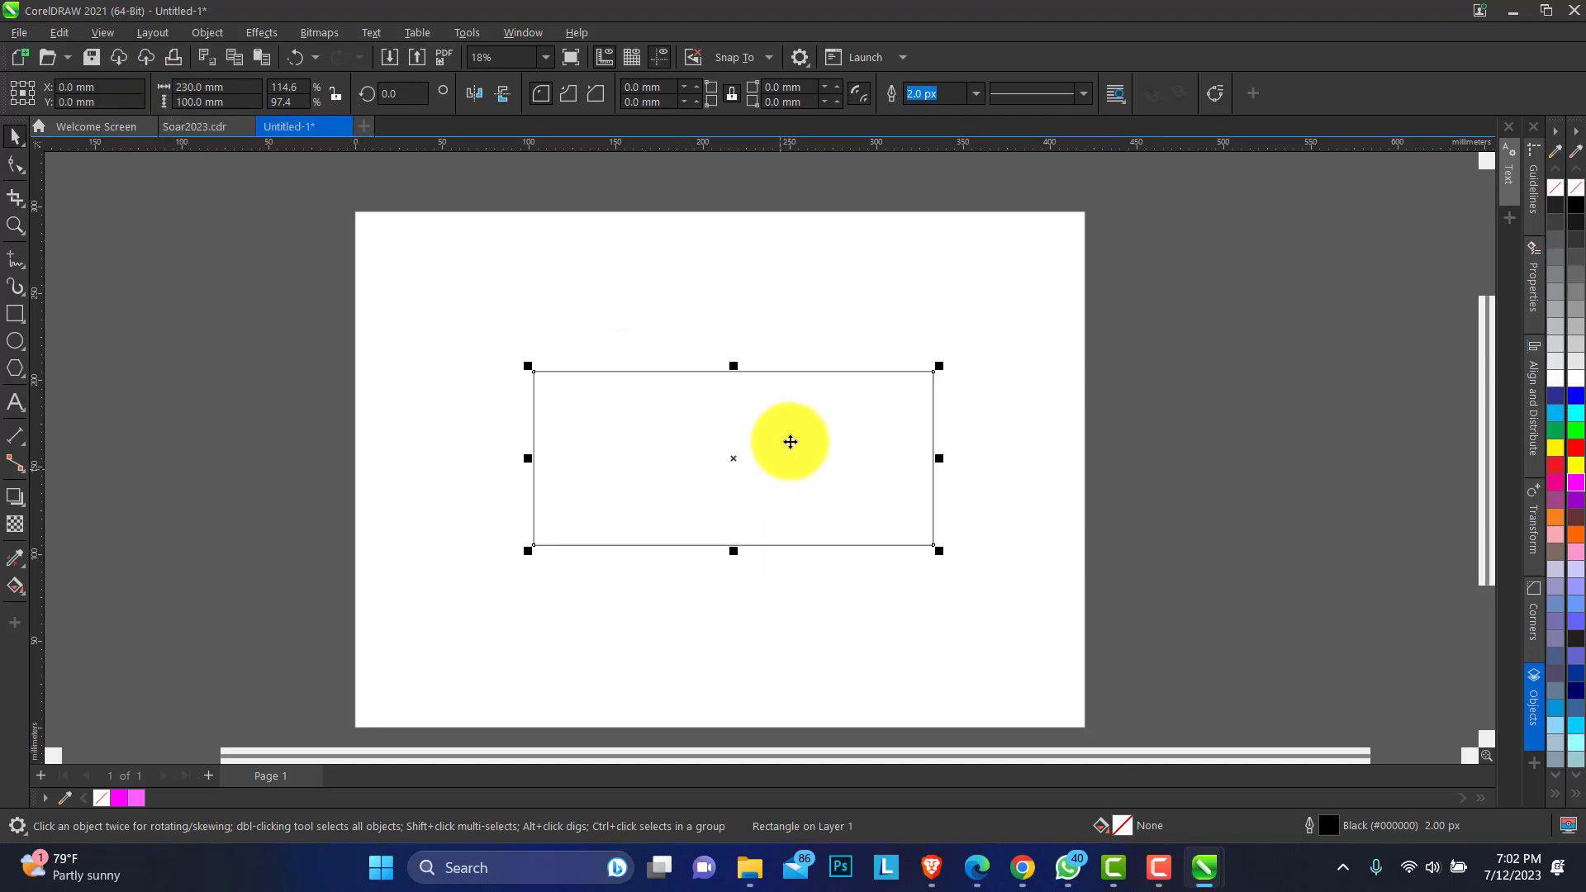
Fully round all four corners of the rectangle to a 50 mm radius with the Shape tool
{"action": "left_click", "coordinate": [15, 163]}
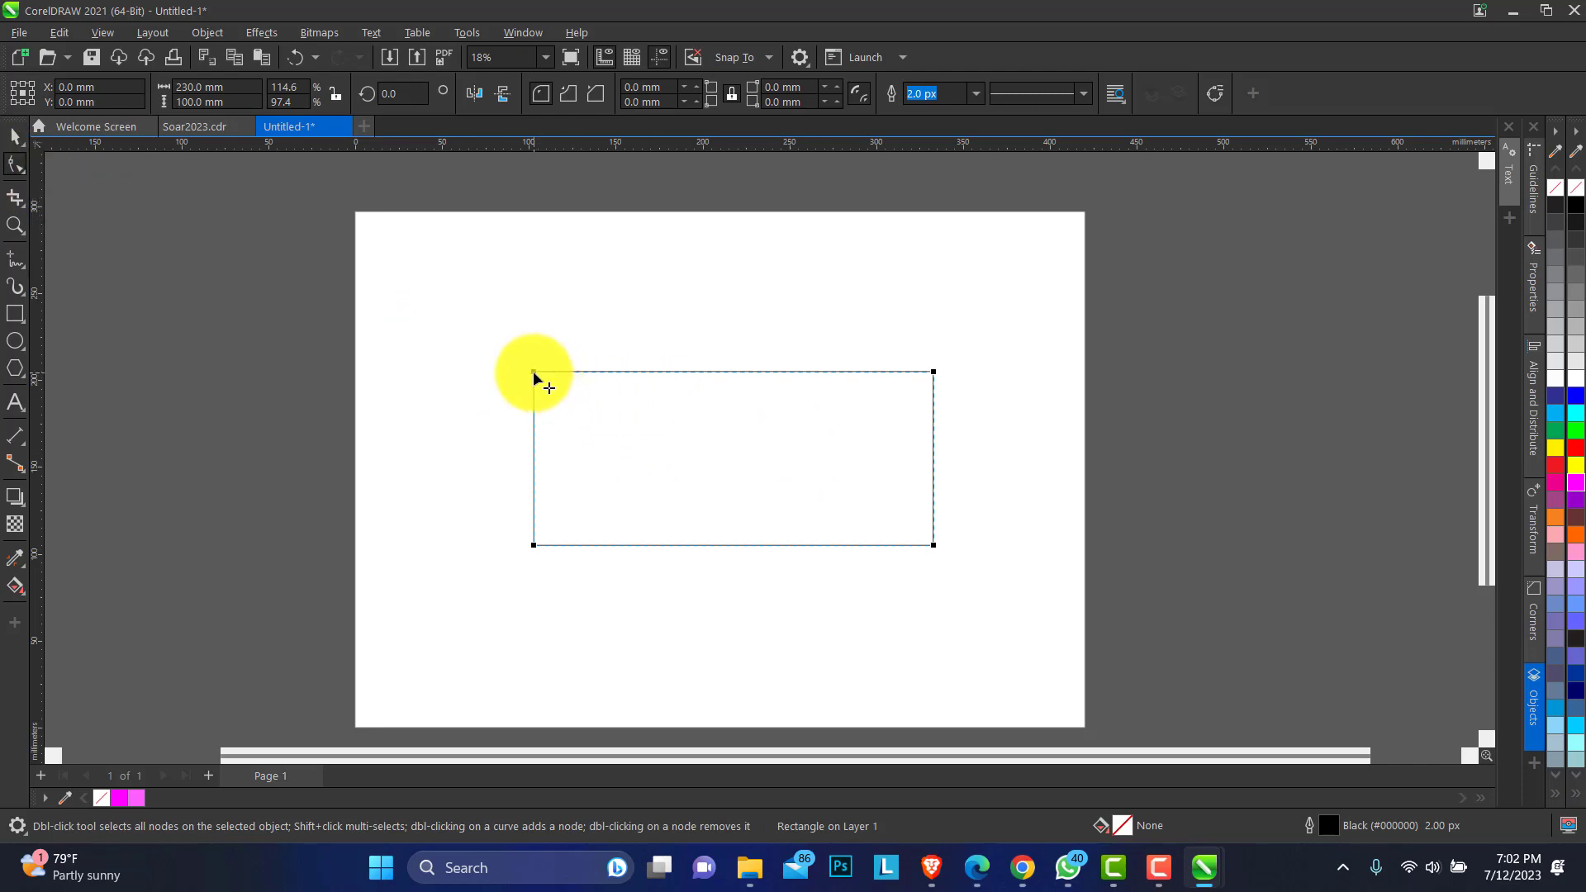
{"action": "left_click_drag", "start_coordinate": [533, 373], "coordinate": [676, 375]}
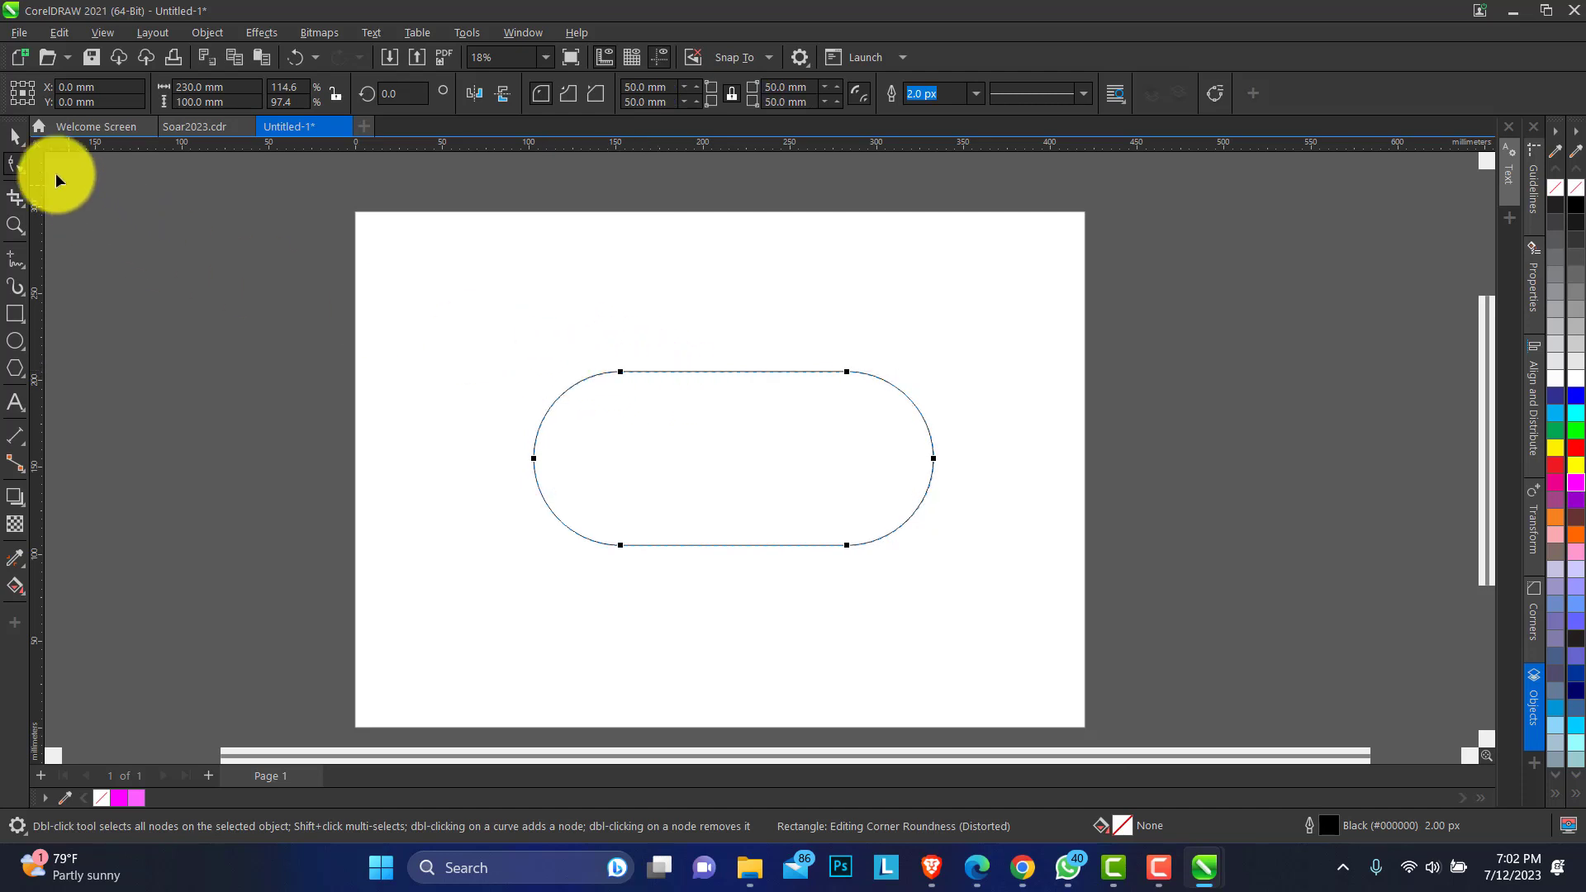
{"action": "left_click", "coordinate": [16, 136]}
Draw a circle over the rounded rectangle and set its width and height to 100 mm
{"action": "left_click", "coordinate": [24, 352]}
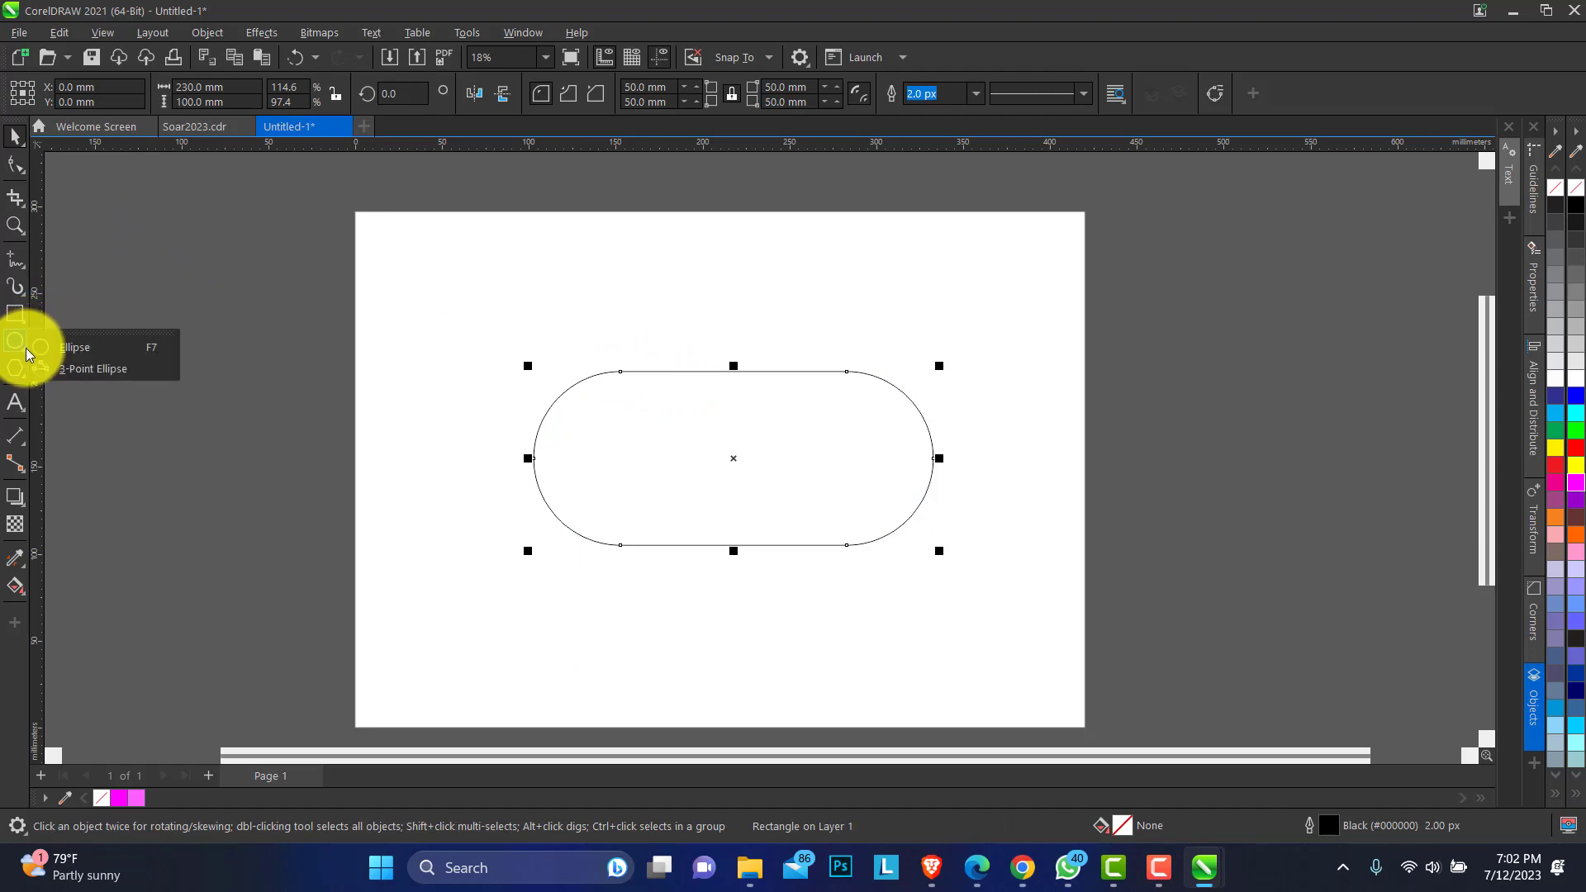
{"action": "left_click", "coordinate": [77, 347]}
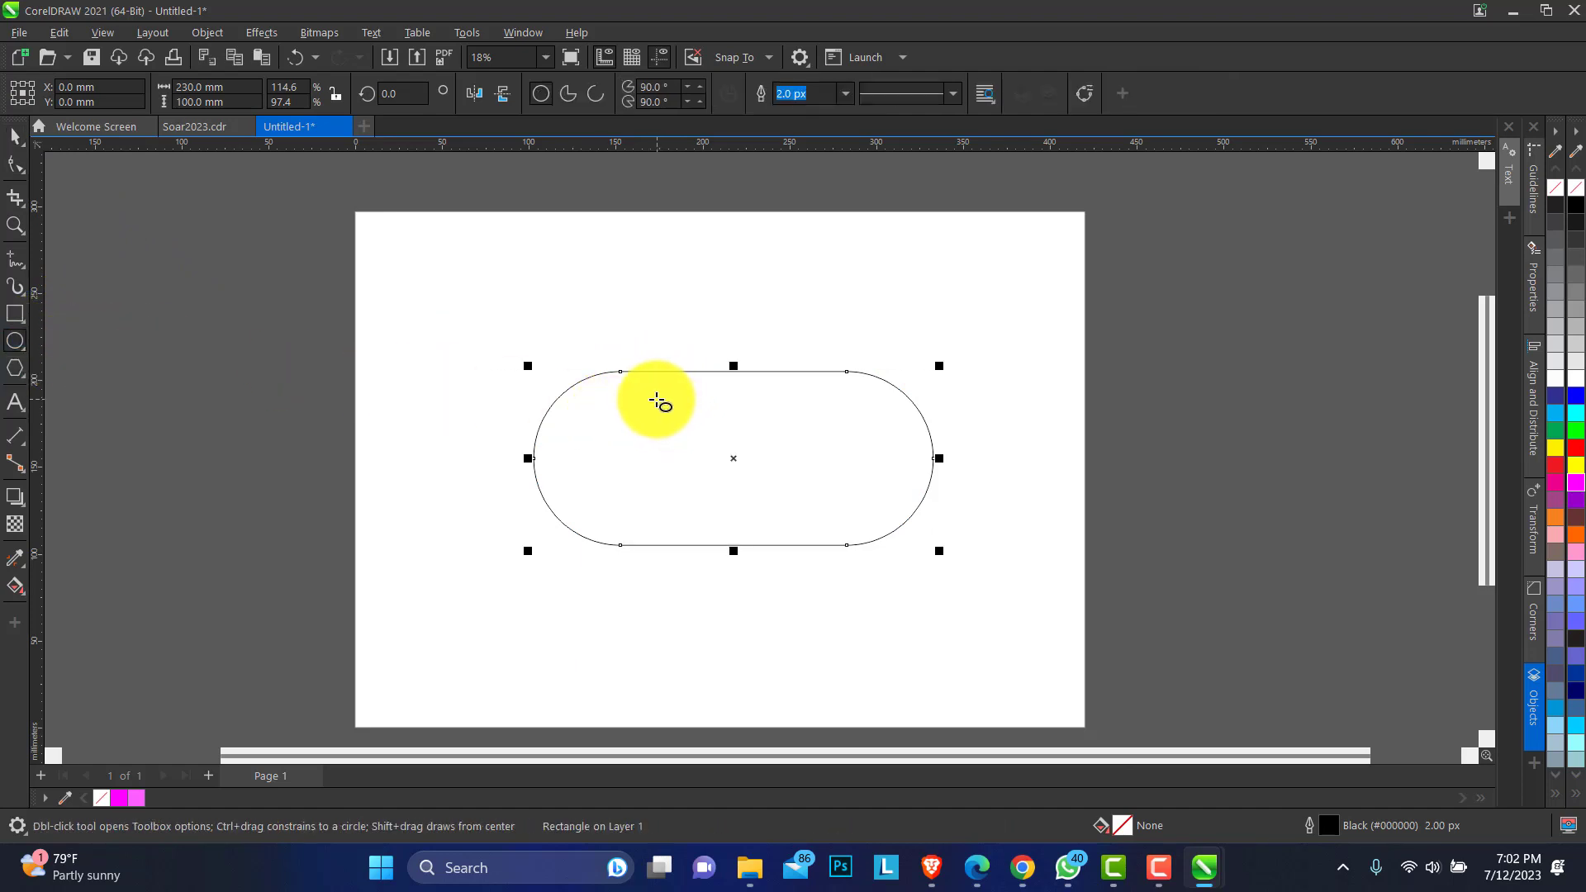
{"action": "left_click_drag", "start_coordinate": [656, 400], "coordinate": [750, 532]}
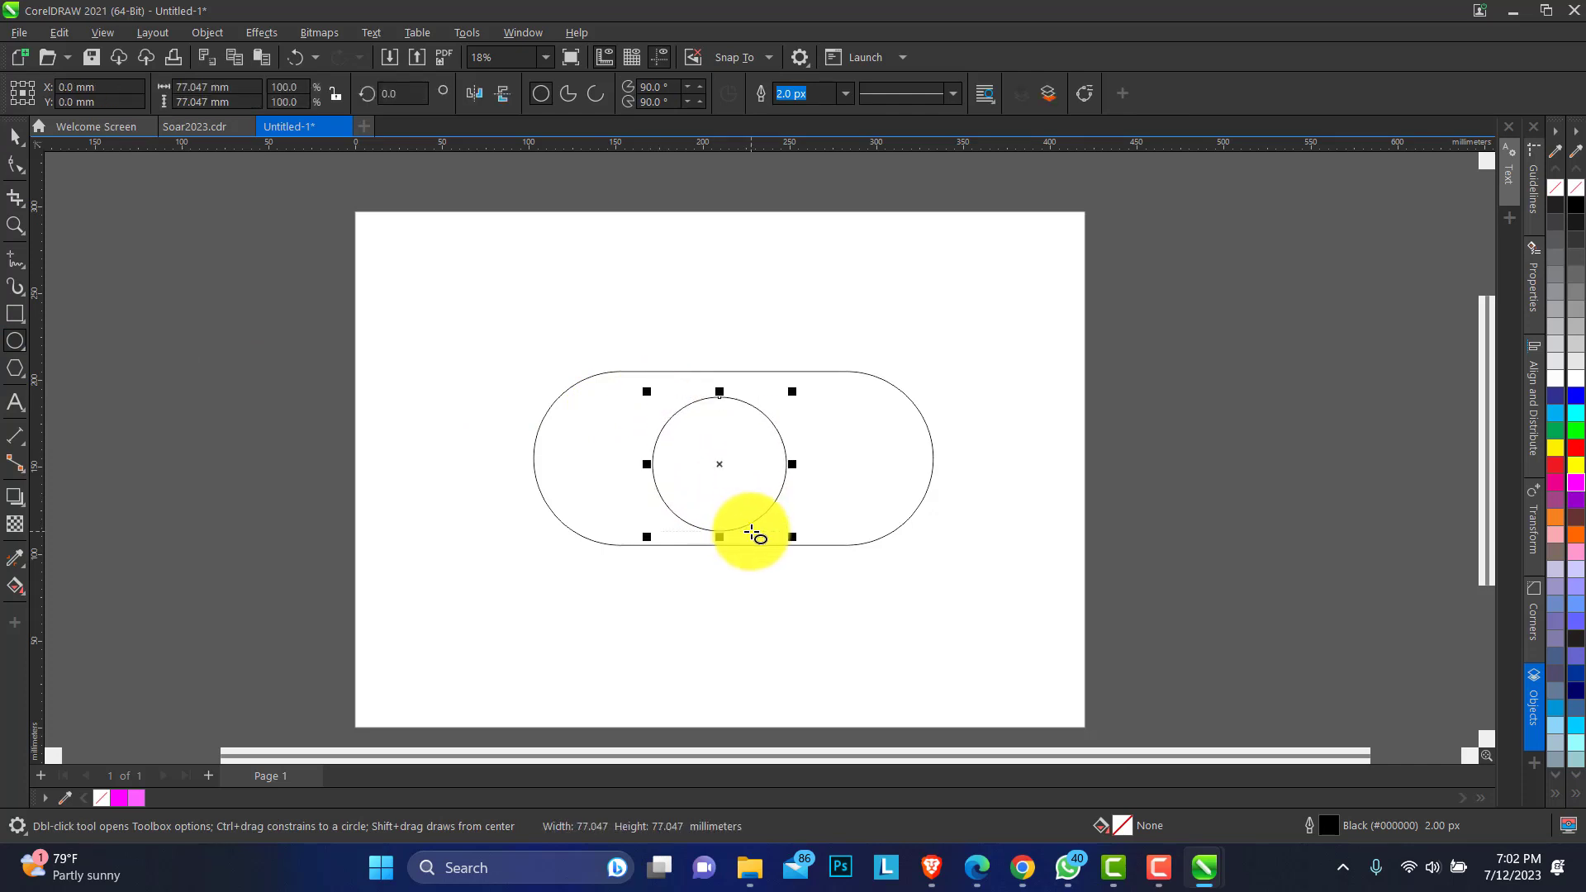
{"action": "left_click", "coordinate": [220, 87]}
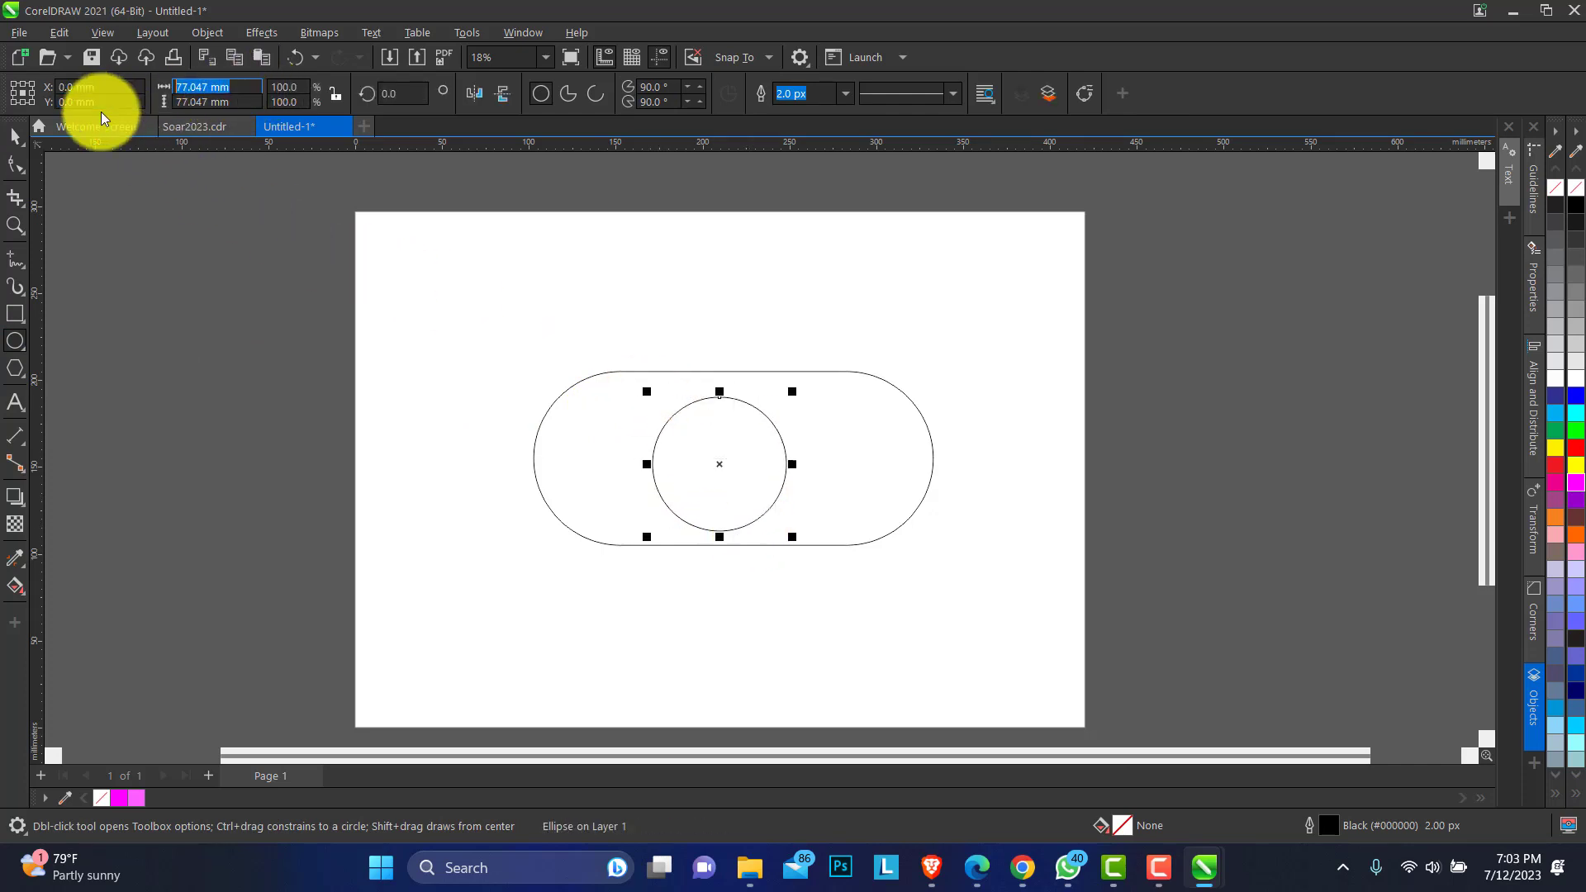
{"action": "type", "text": "100"}
{"action": "key", "text": "Tab"}
{"action": "type", "text": "100"}
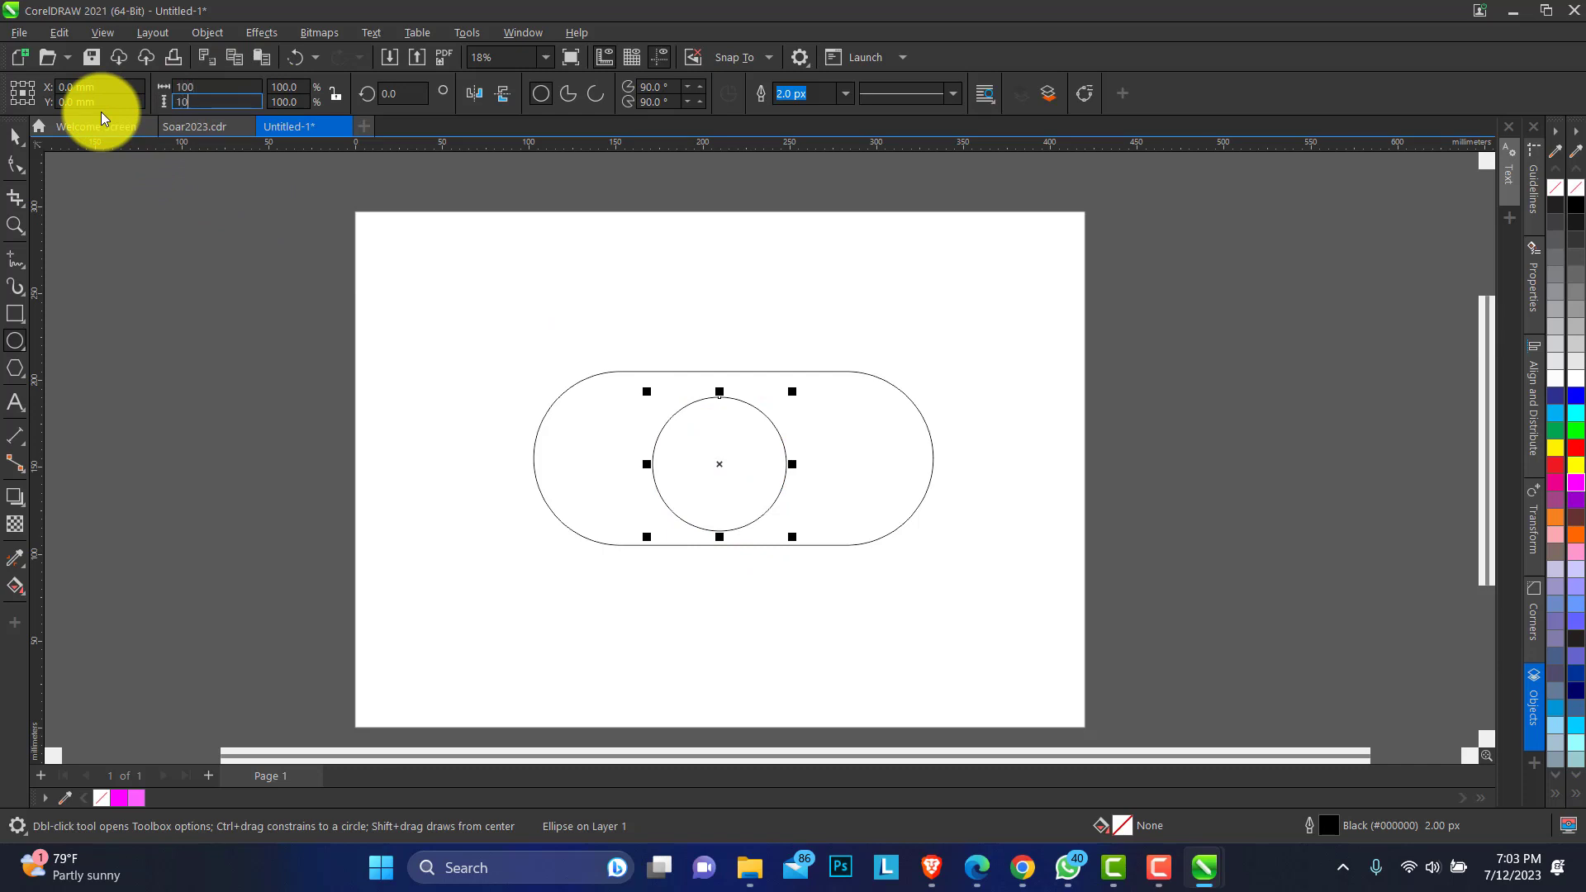
{"action": "key", "text": "Return"}
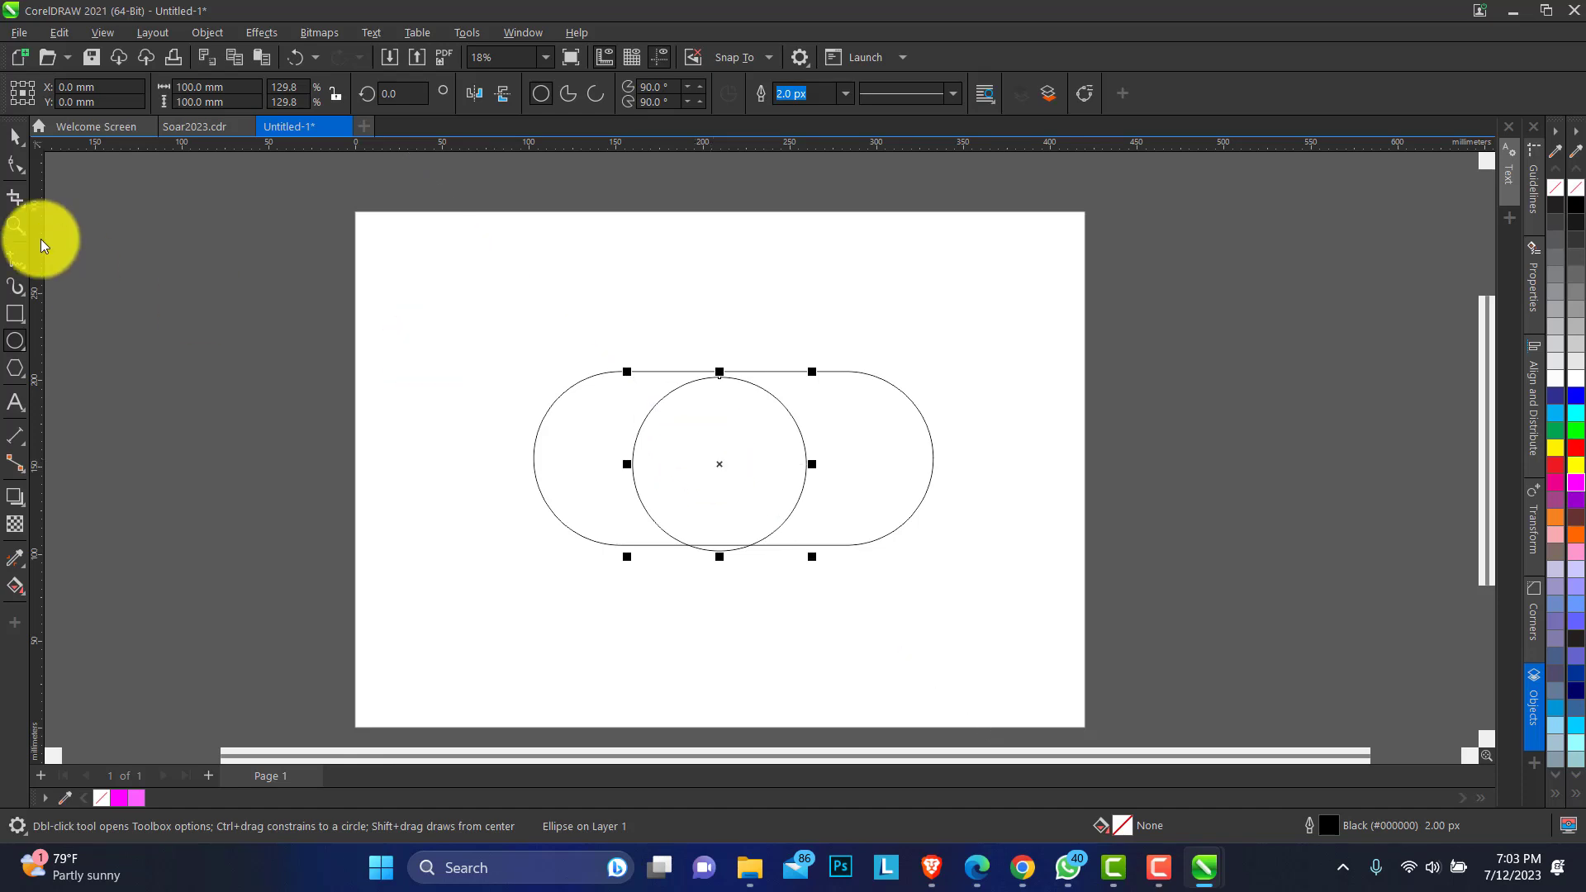
Align the circle with the rounded rectangle's left edge and centre it vertically within the shape
{"action": "left_click", "coordinate": [16, 136]}
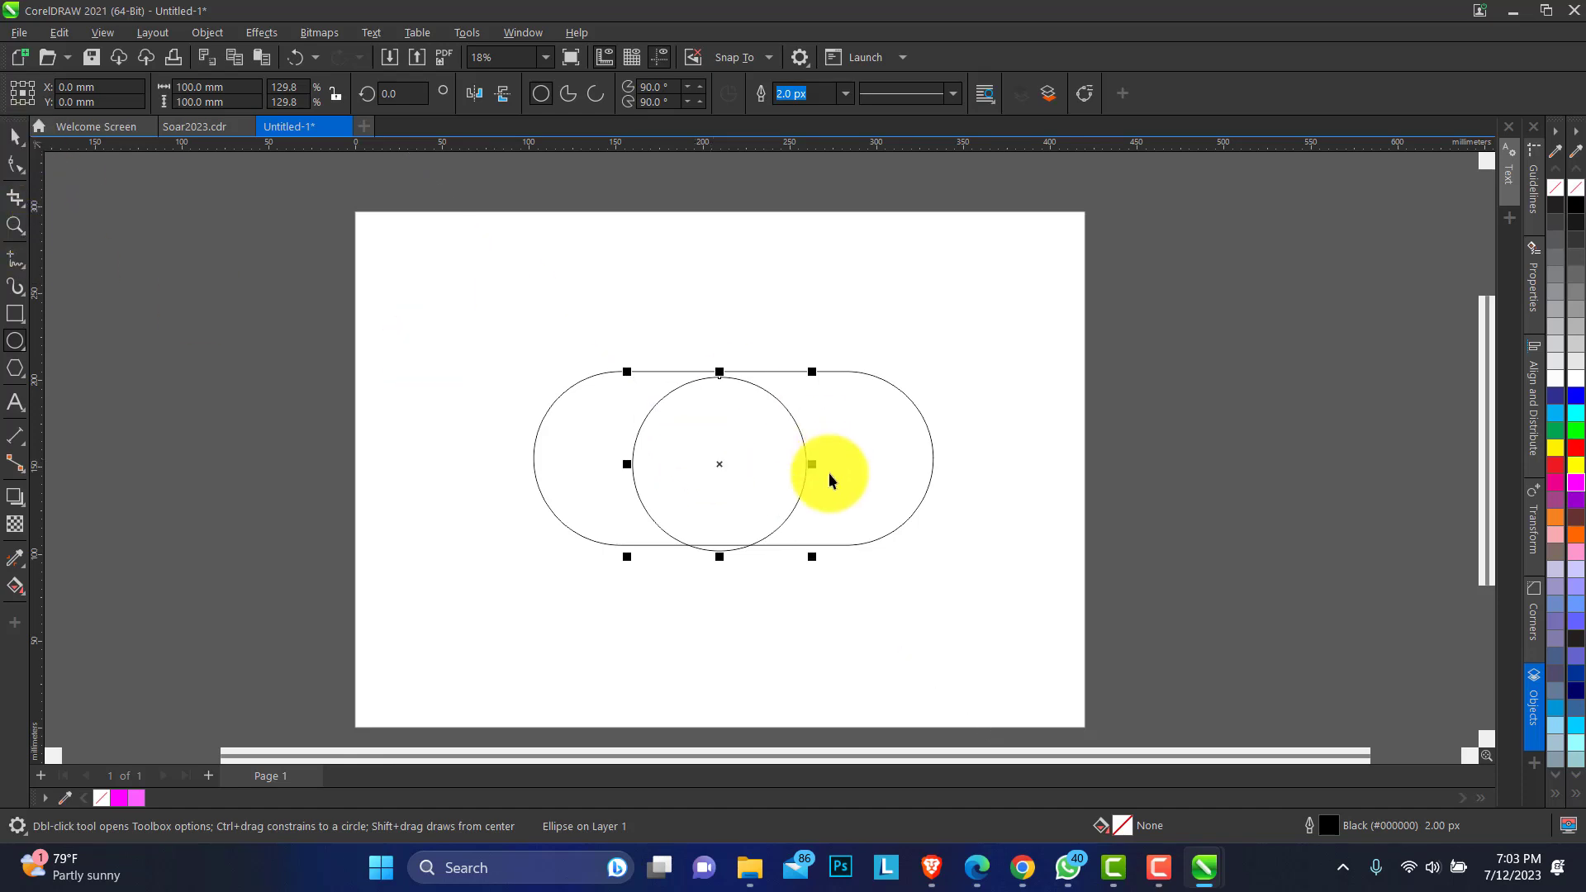
{"action": "left_click", "coordinate": [859, 418], "text": "shift"}
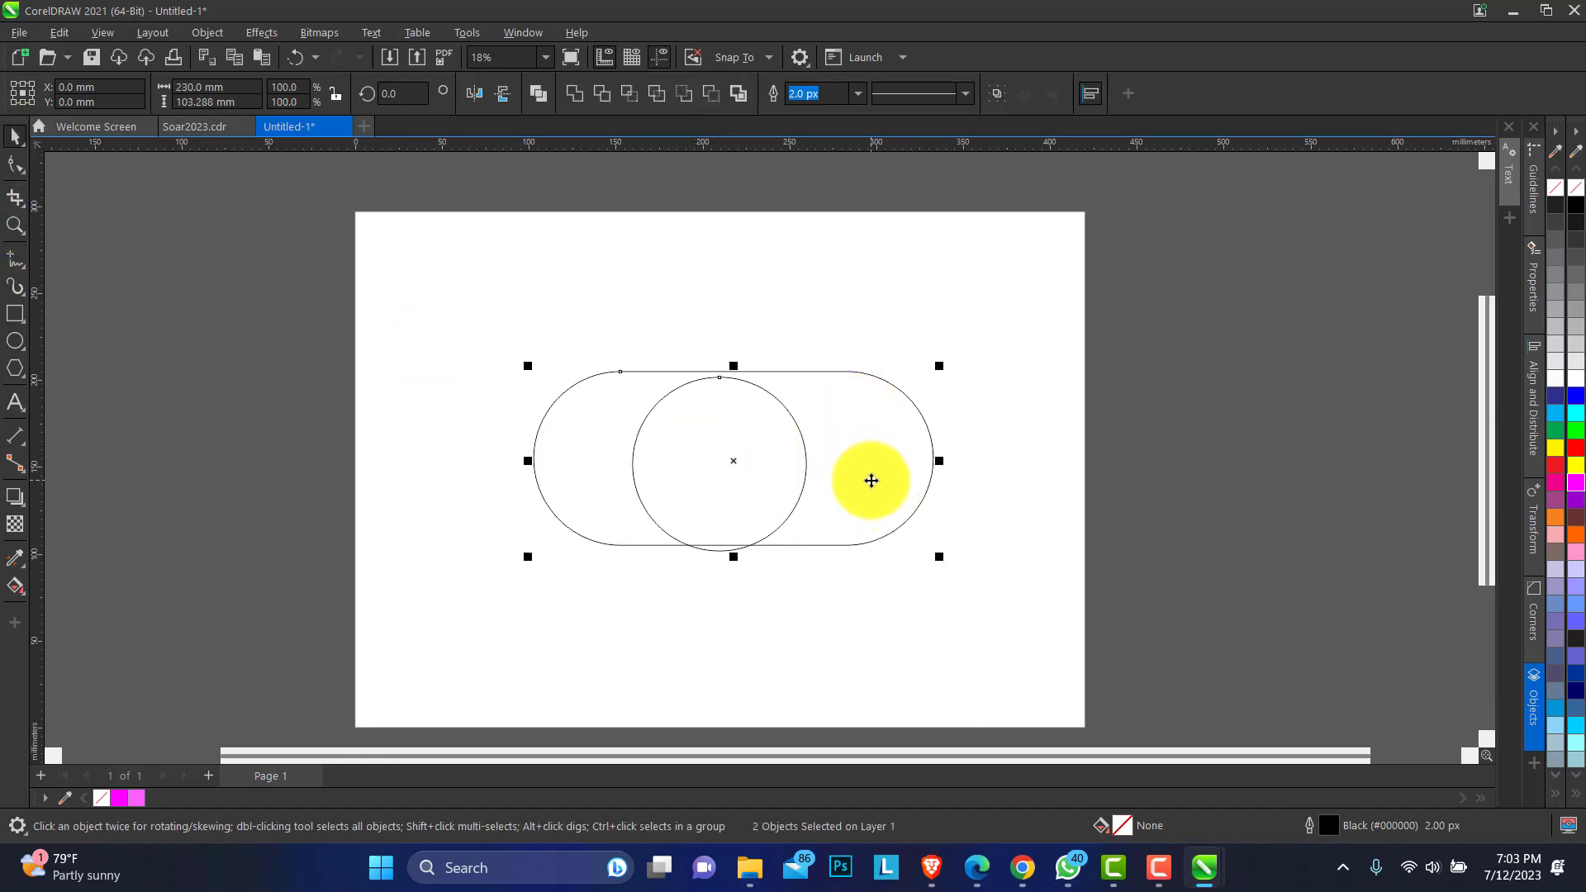
{"action": "key", "text": "e"}
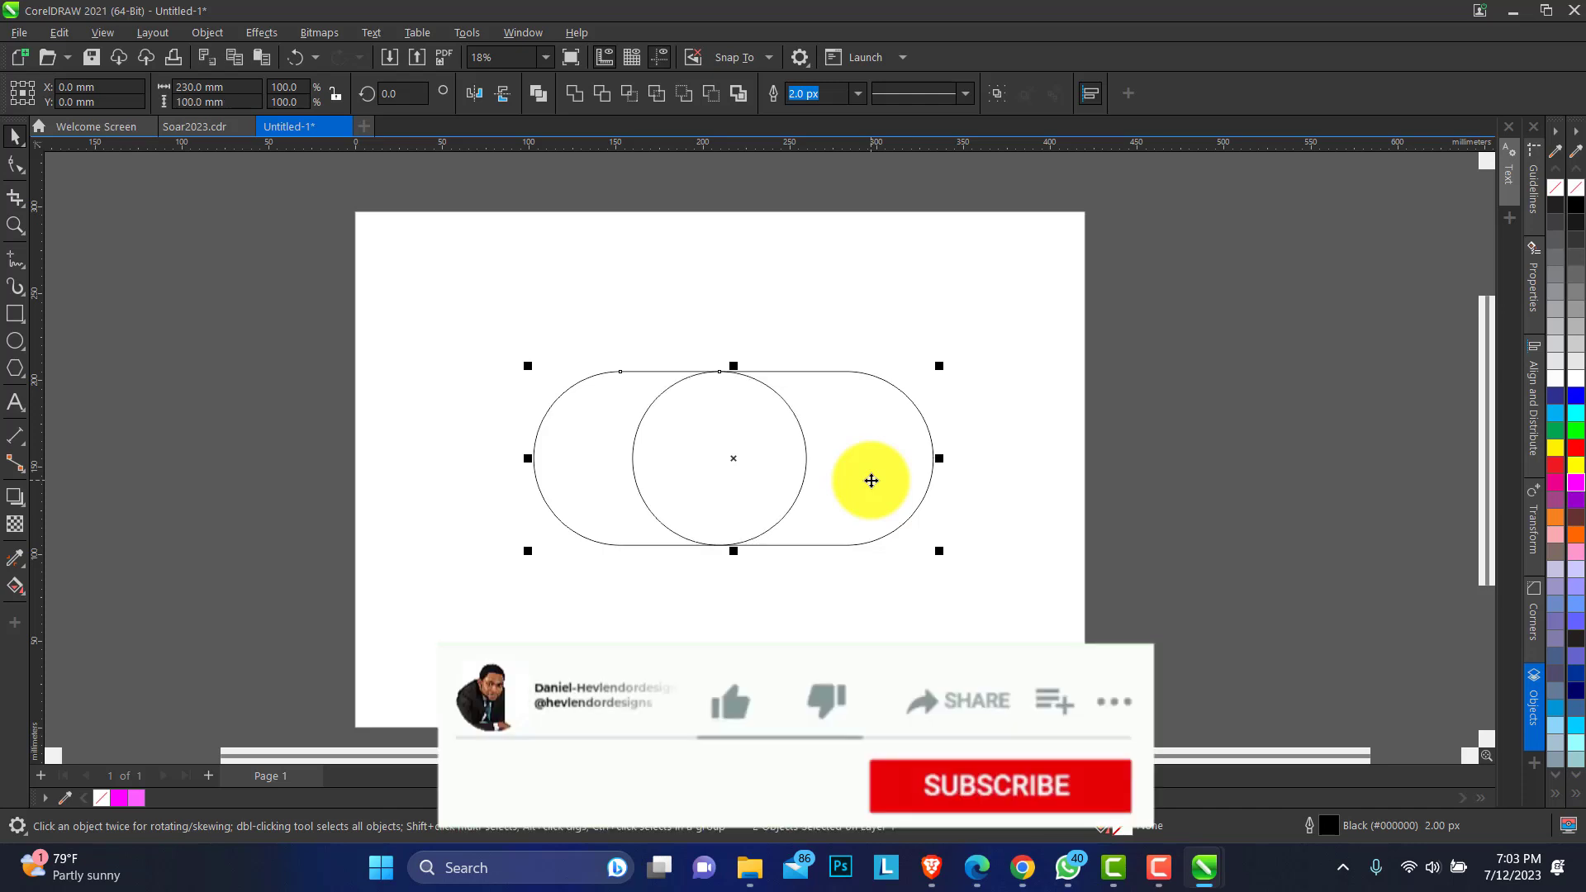
{"action": "key", "text": "l"}
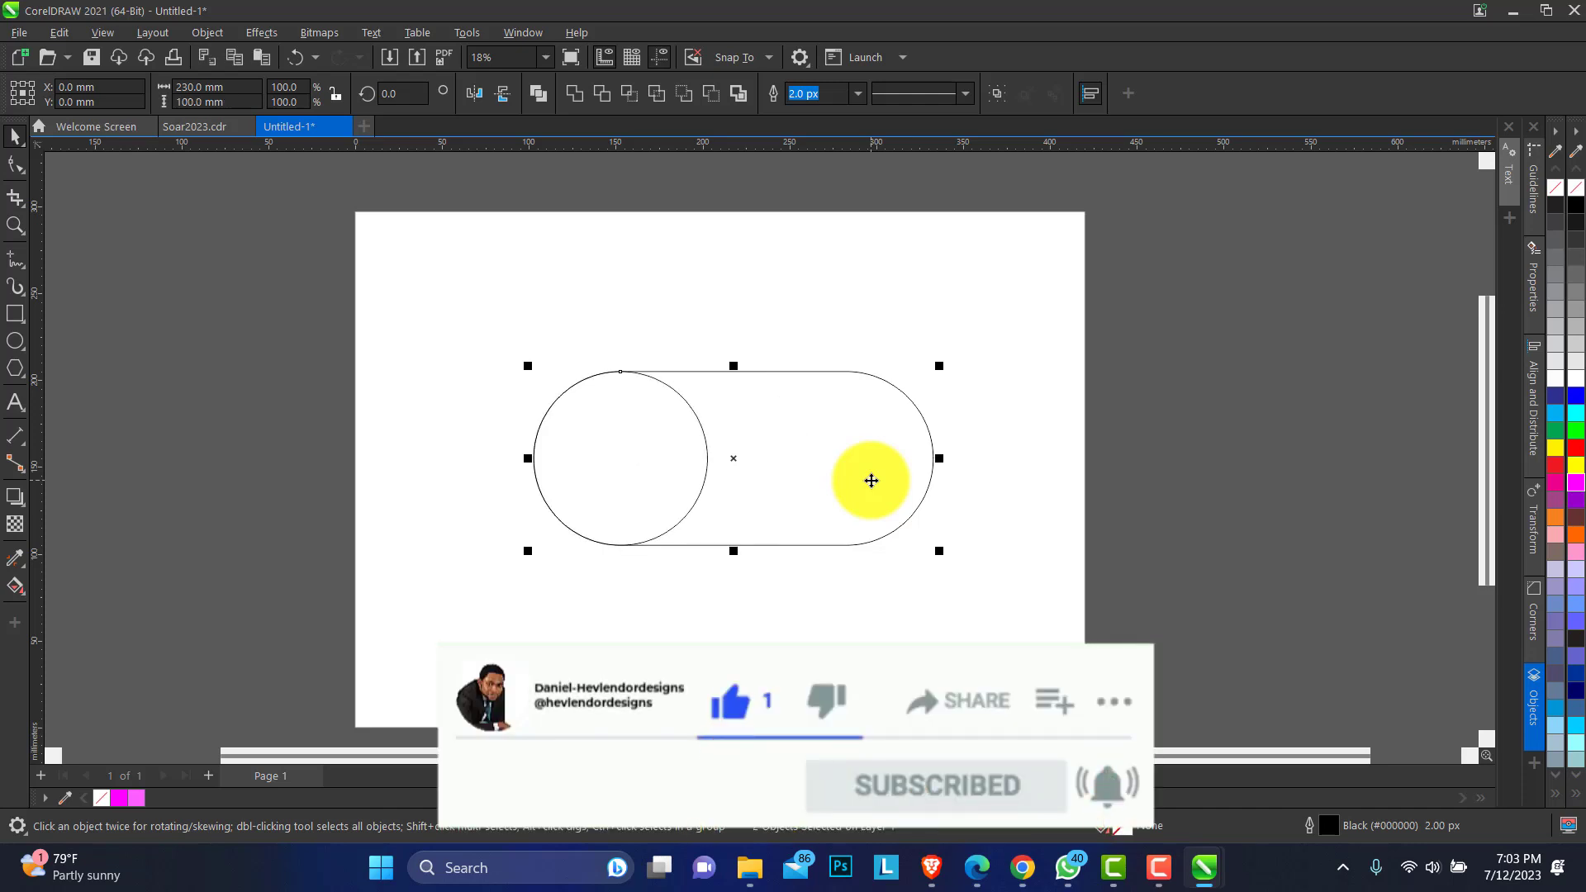
{"action": "left_click", "coordinate": [669, 320]}
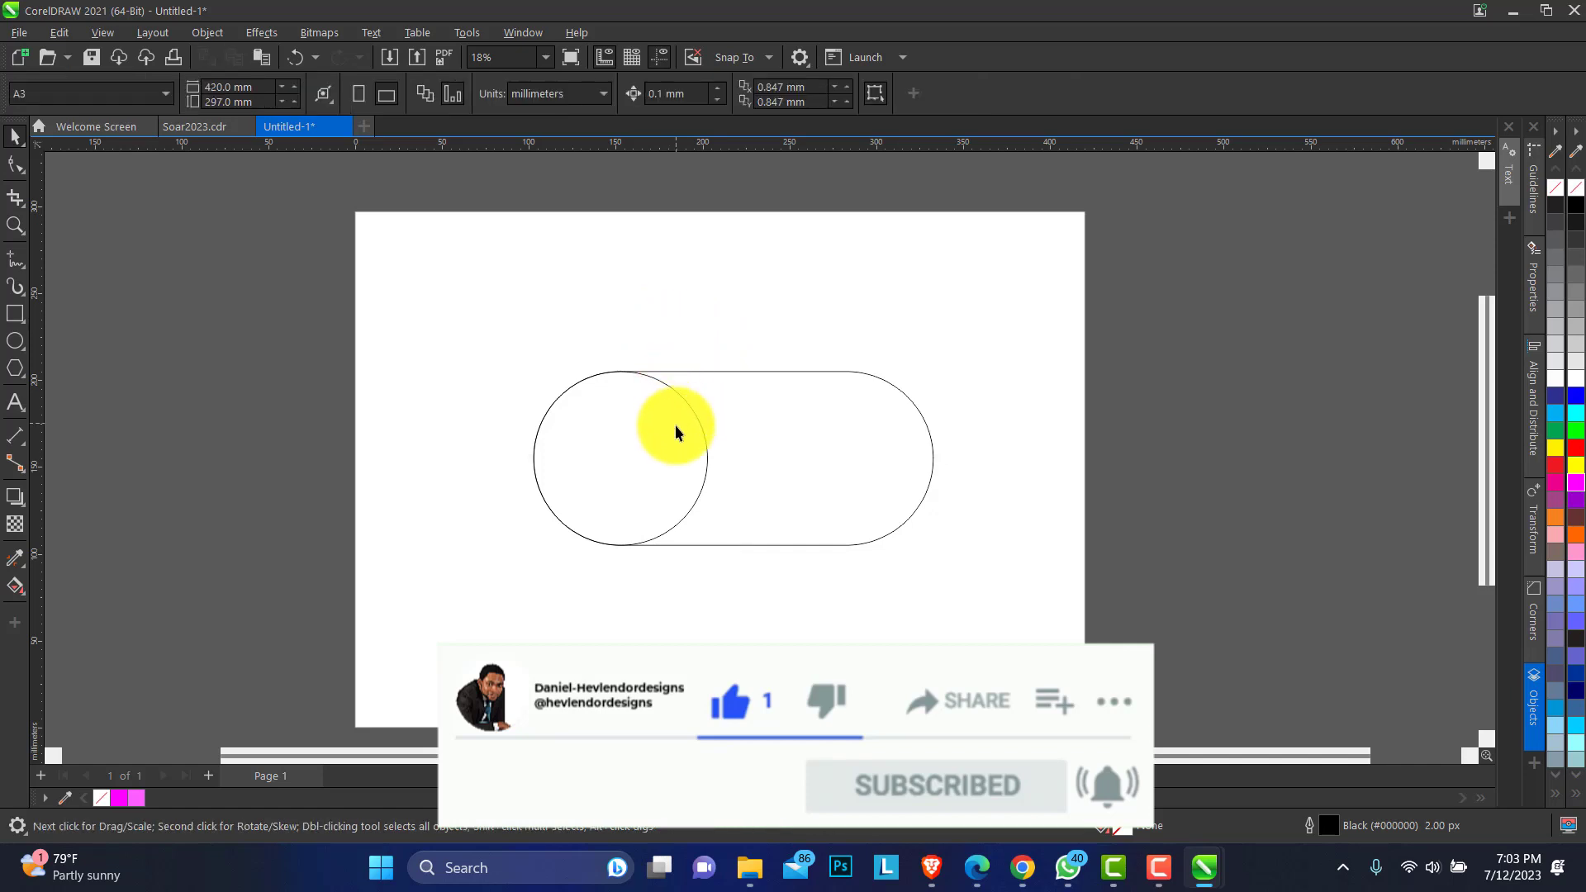
Duplicate the circle and align the copy with the rounded rectangle's right edge, centred vertically
{"action": "left_click", "coordinate": [669, 460]}
{"action": "left_click_drag", "start_coordinate": [640, 526], "coordinate": [786, 490]}
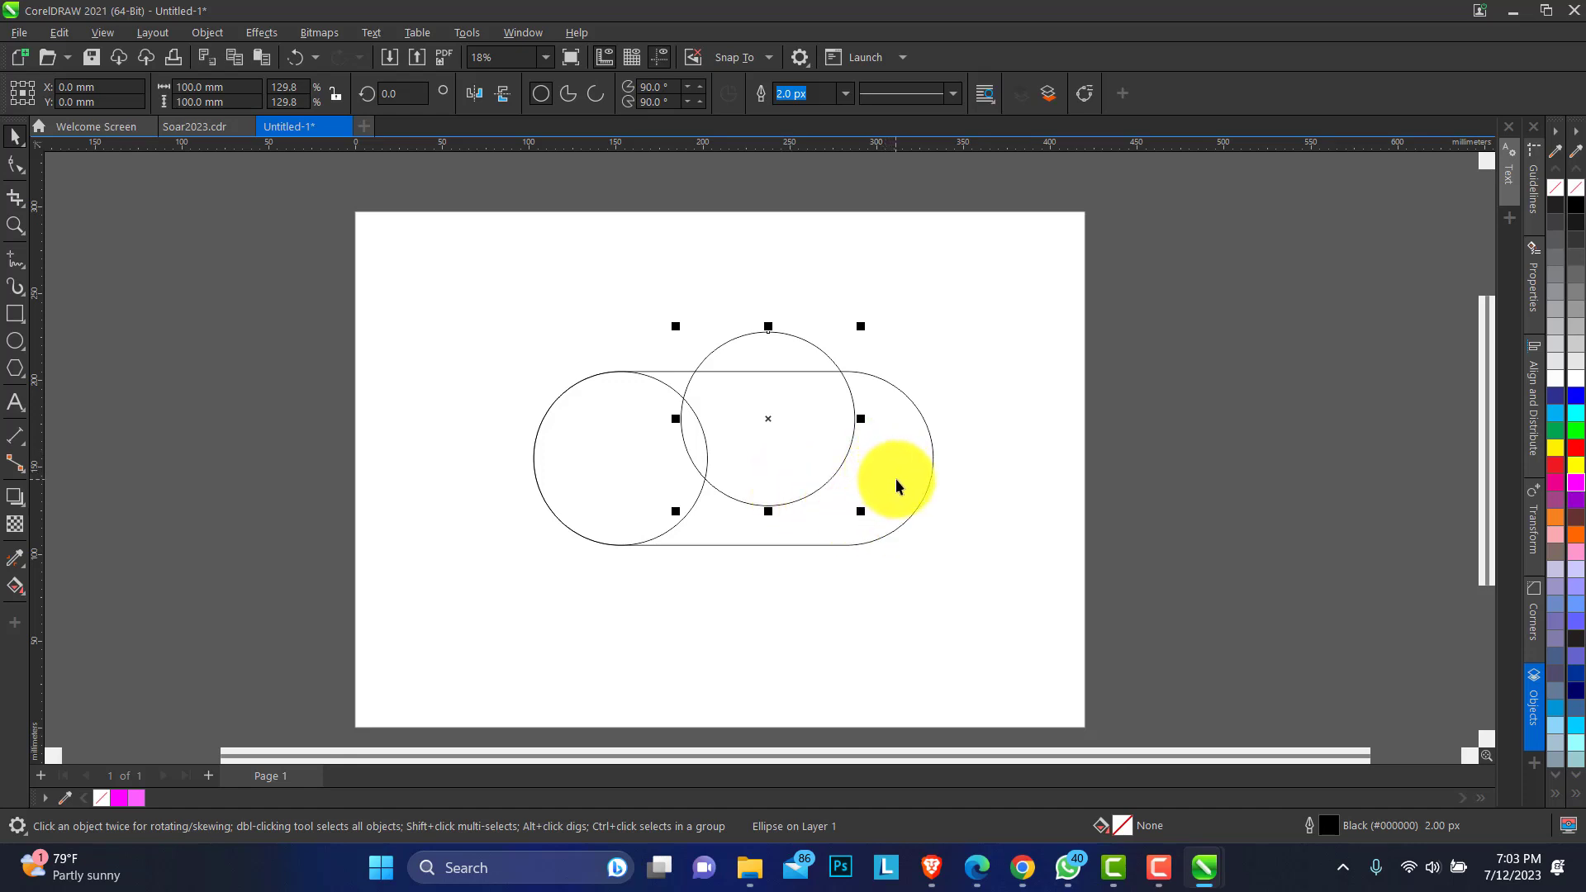
{"action": "left_click", "coordinate": [906, 456], "text": "shift"}
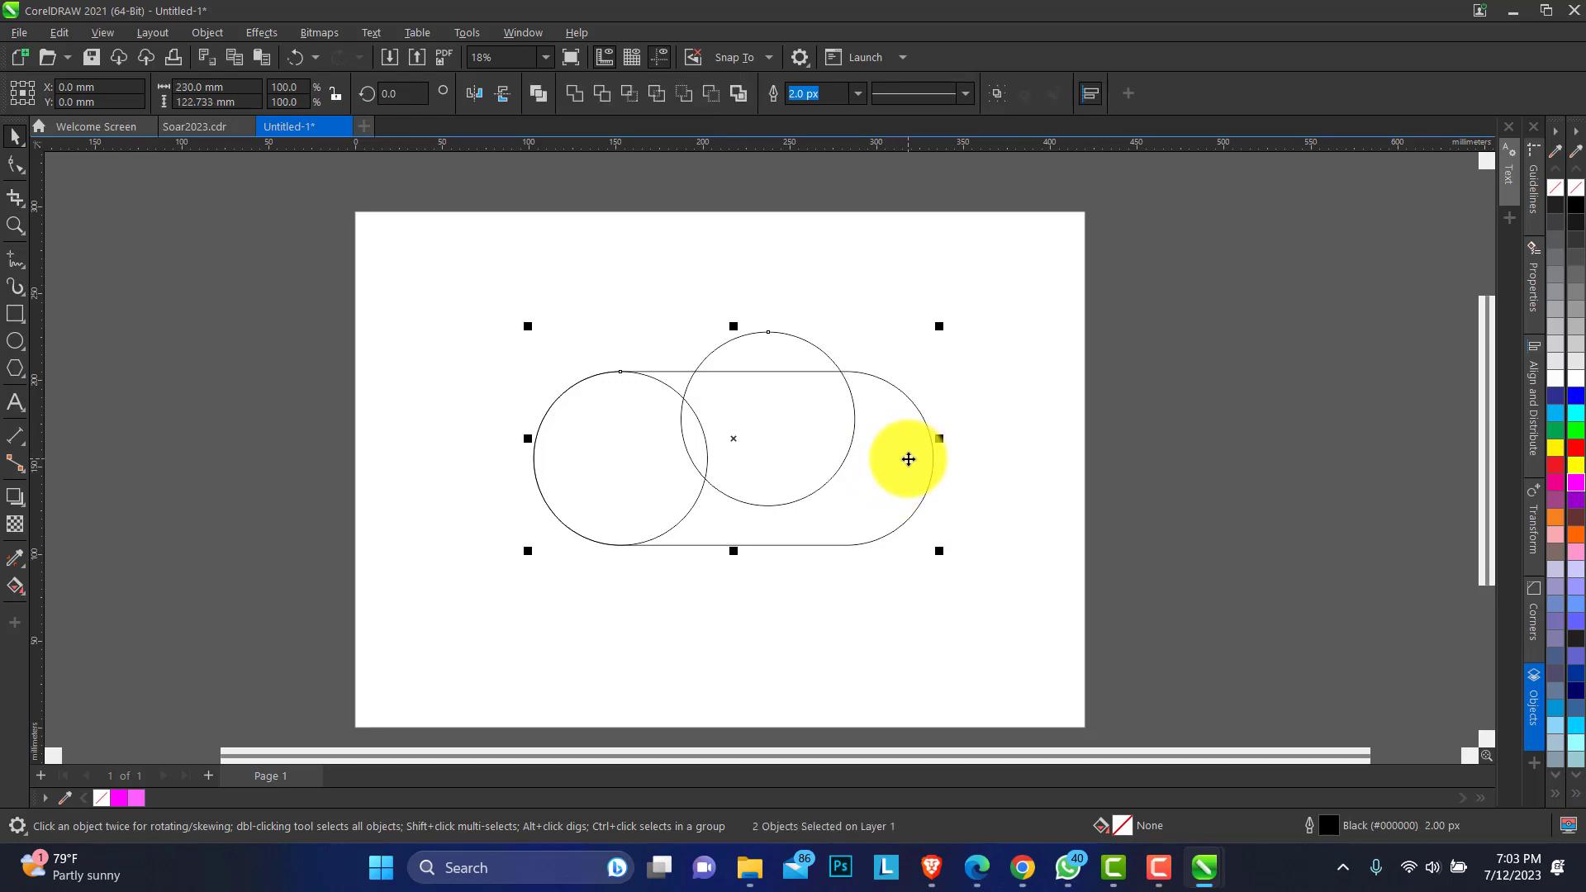
{"action": "key", "text": "r"}
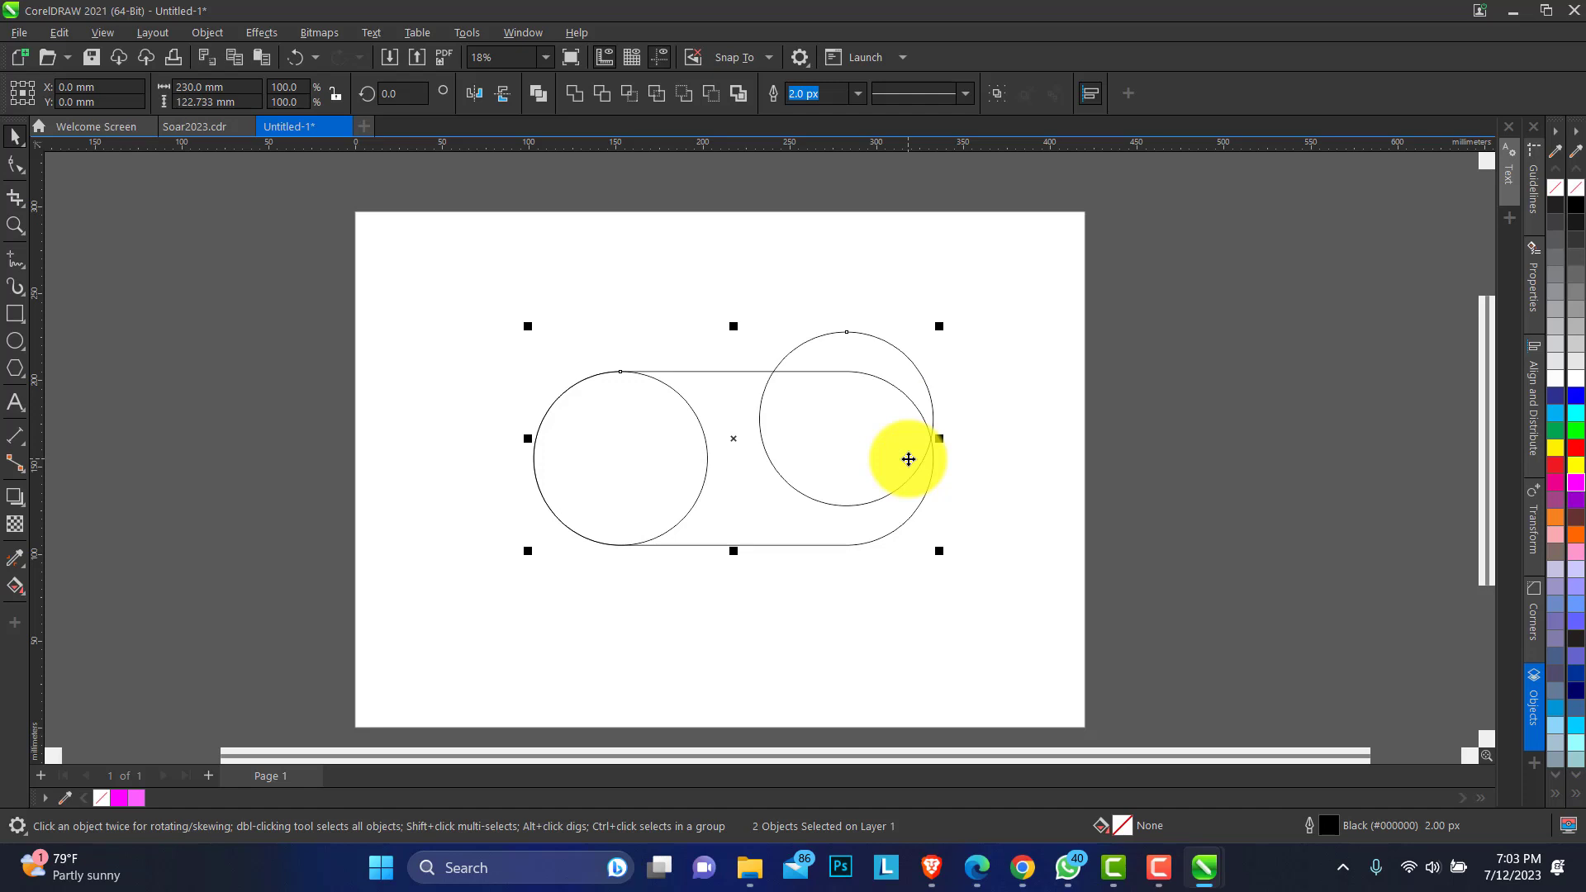
{"action": "key", "text": "c"}
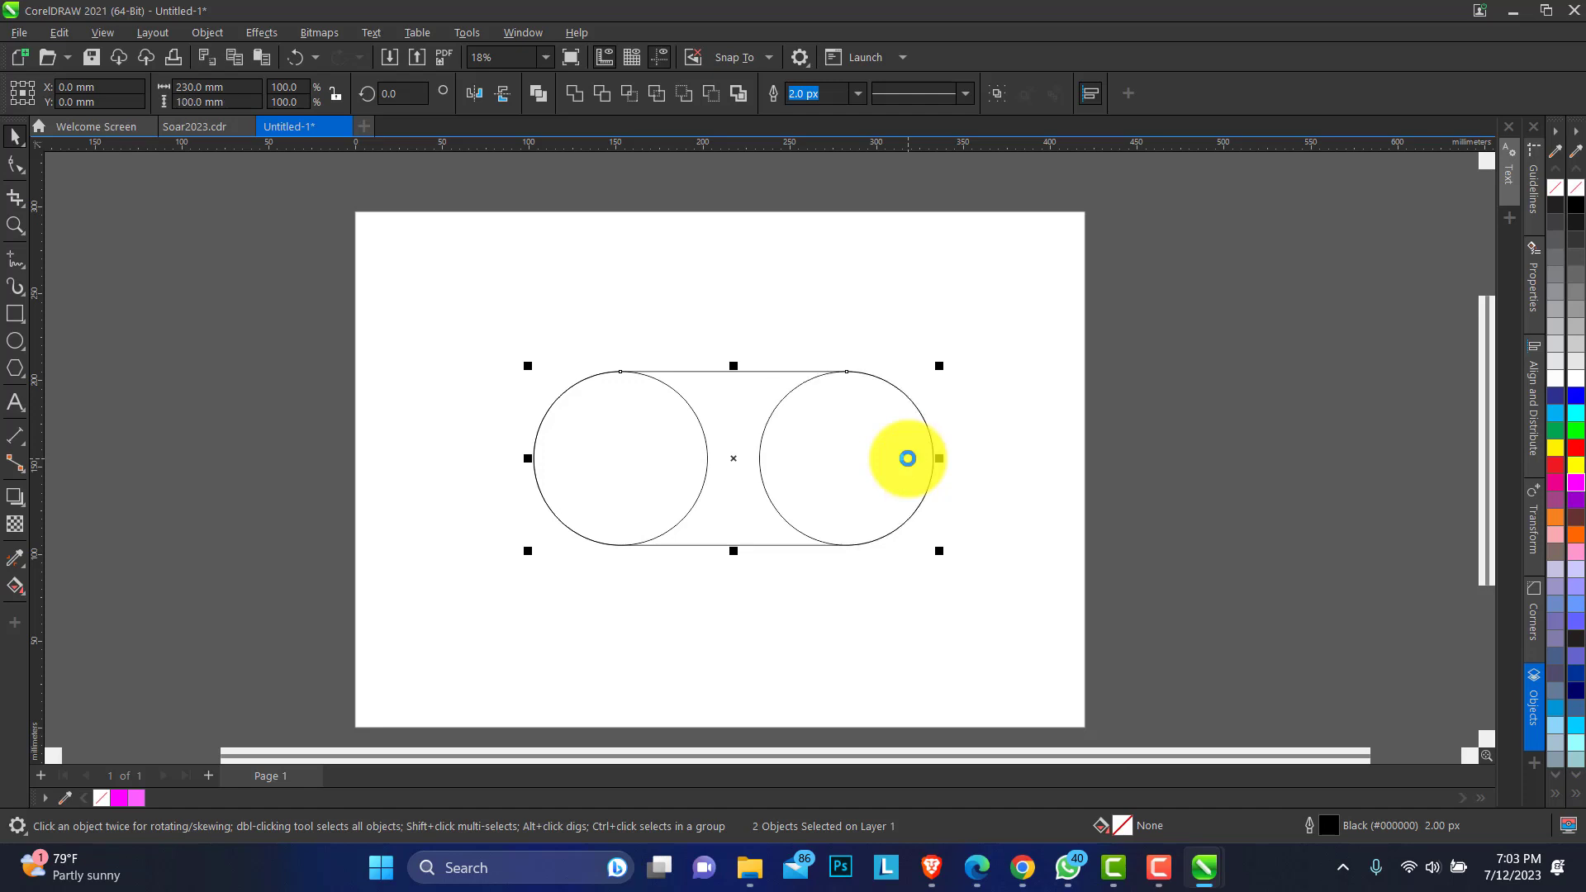
{"action": "left_click", "coordinate": [736, 334]}
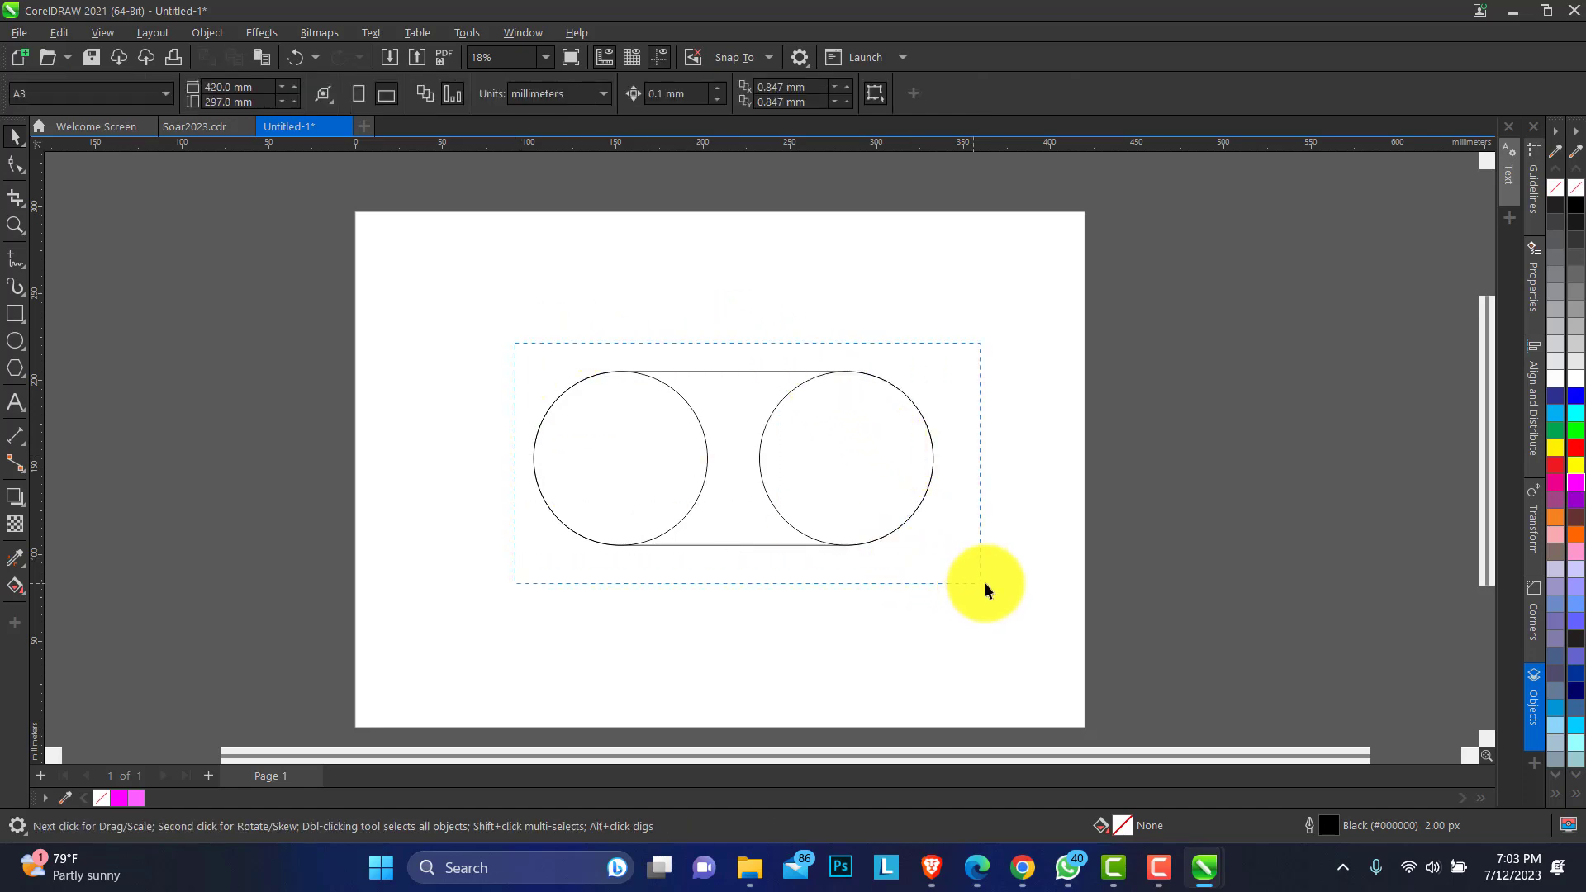
{"action": "left_click_drag", "start_coordinate": [984, 582], "coordinate": [984, 583]}
{"action": "left_click", "coordinate": [762, 296]}
{"action": "left_click", "coordinate": [709, 423]}
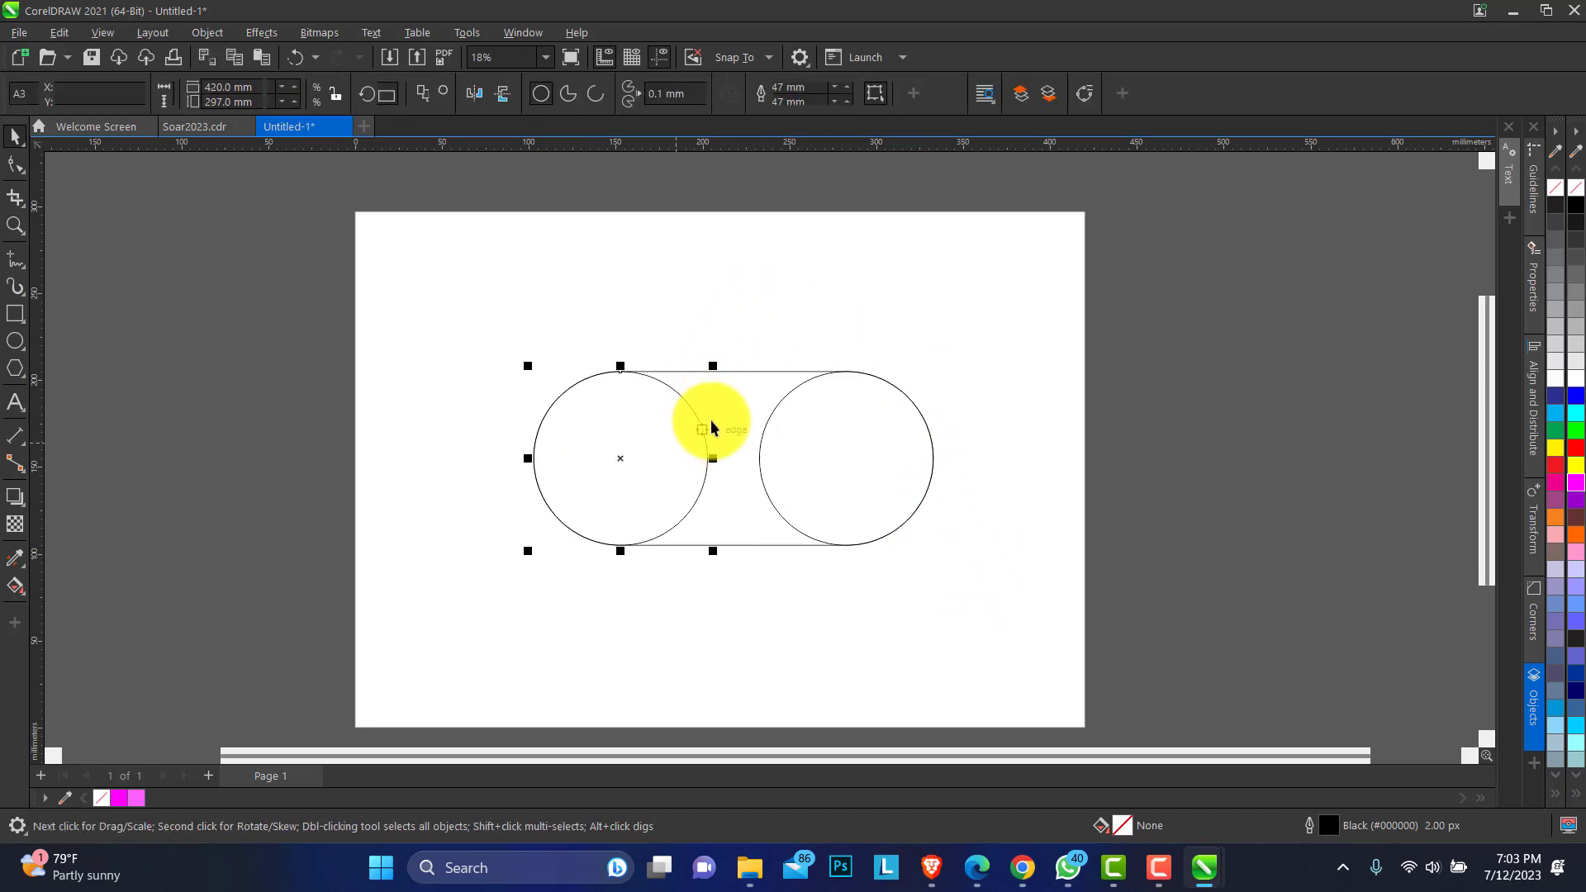
{"action": "left_click", "coordinate": [740, 404]}
{"action": "left_click", "coordinate": [747, 347]}
Move the rounded rectangle's rotation centre to the left circle's centre and create a copy rotated 60° about it
{"action": "left_click", "coordinate": [742, 416]}
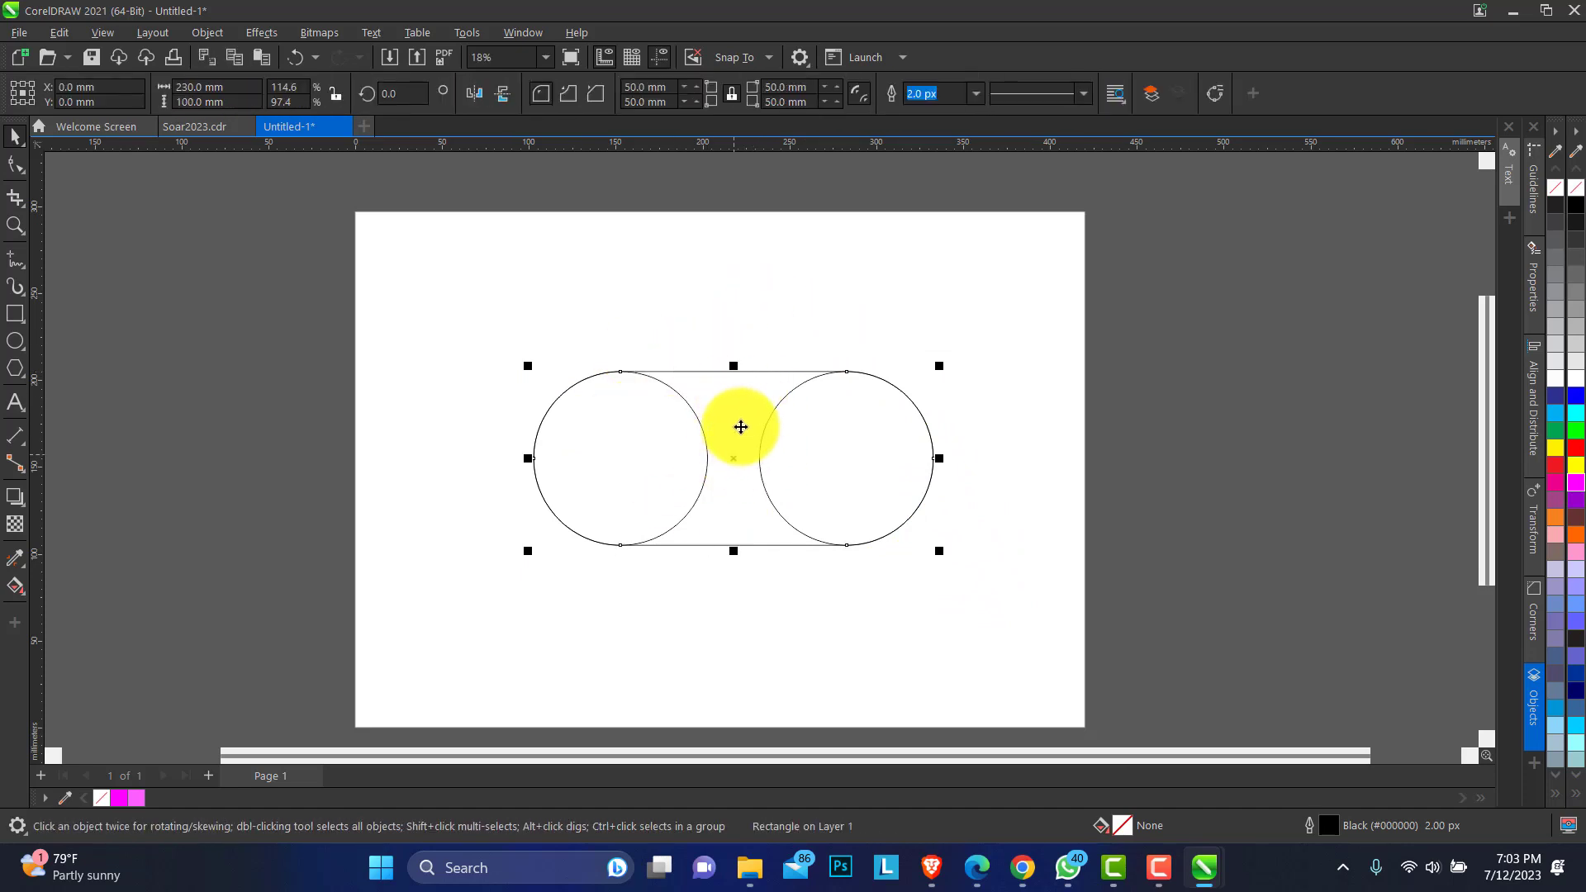
{"action": "left_click", "coordinate": [735, 461]}
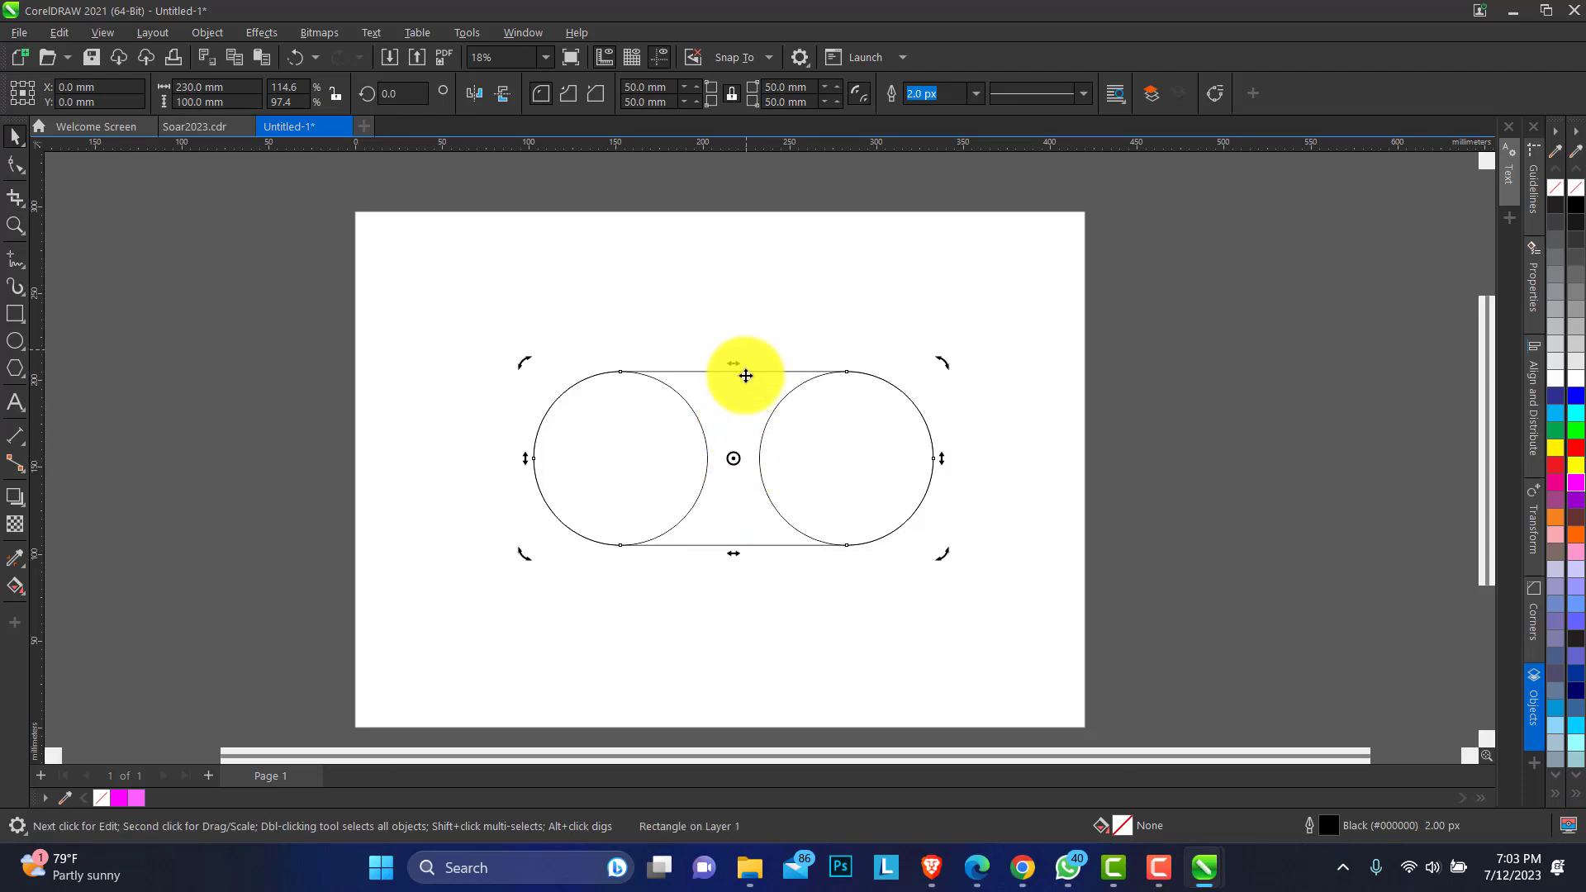
{"action": "left_click", "coordinate": [745, 393]}
{"action": "left_click", "coordinate": [740, 458]}
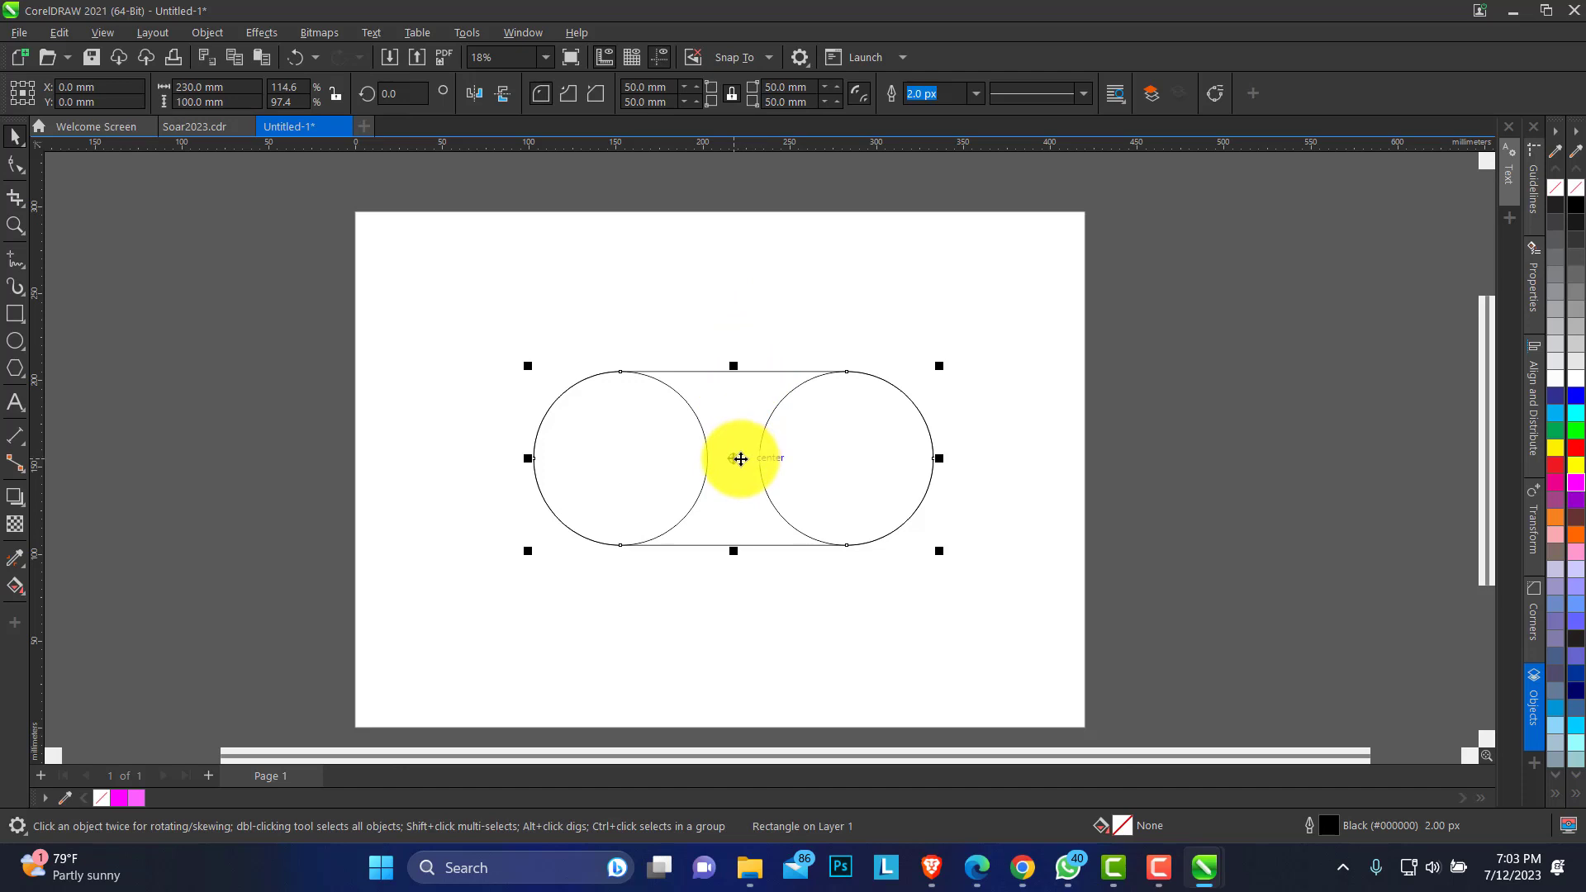
{"action": "left_click", "coordinate": [737, 459]}
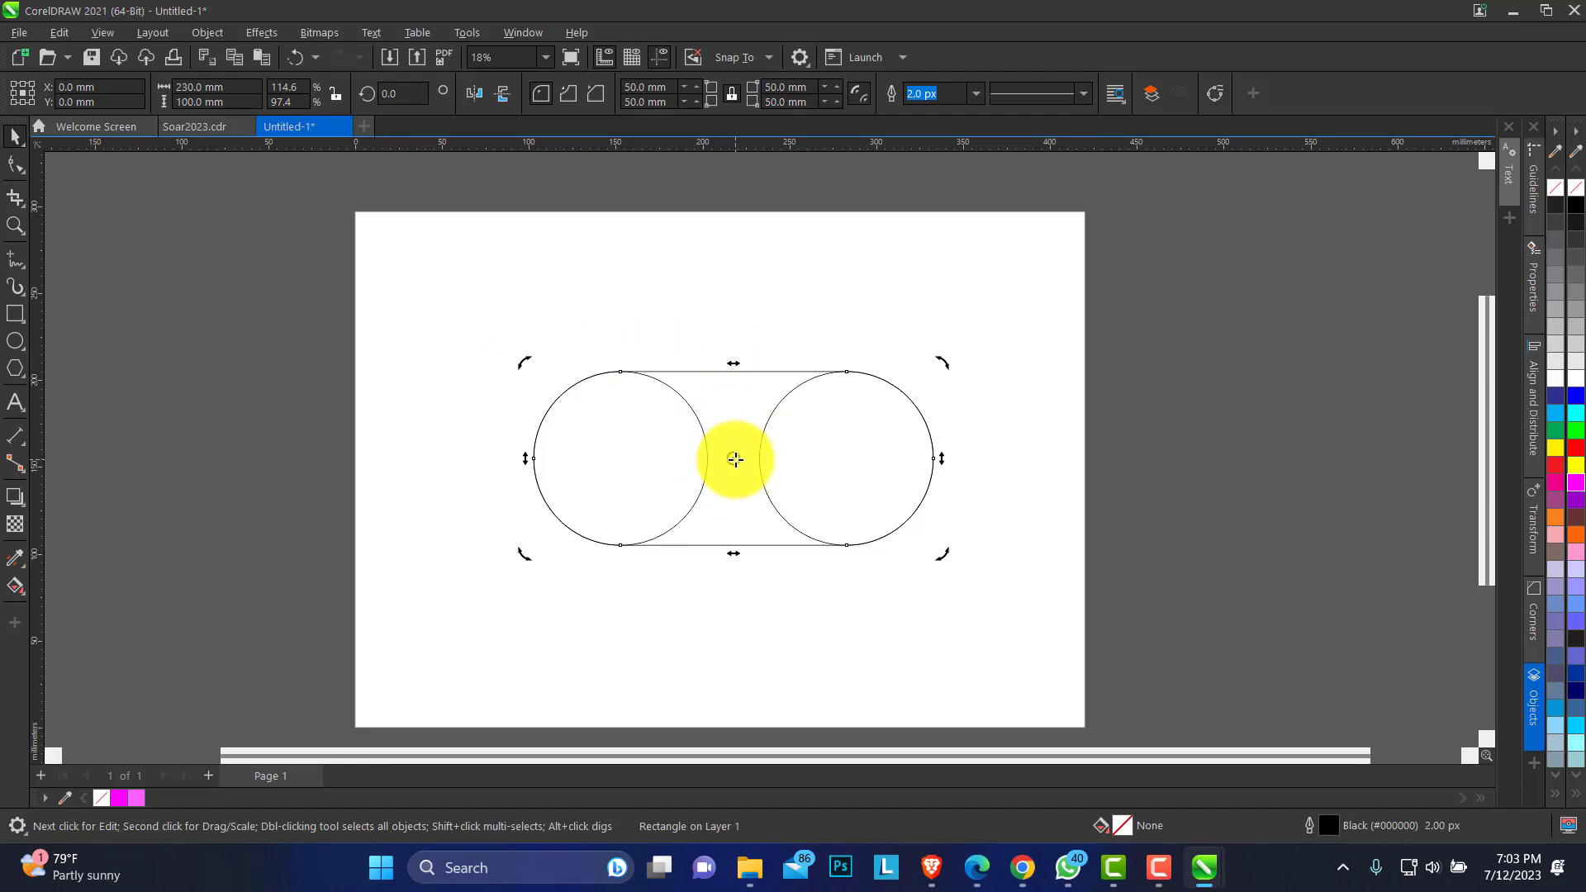
{"action": "left_click_drag", "start_coordinate": [735, 459], "coordinate": [624, 458]}
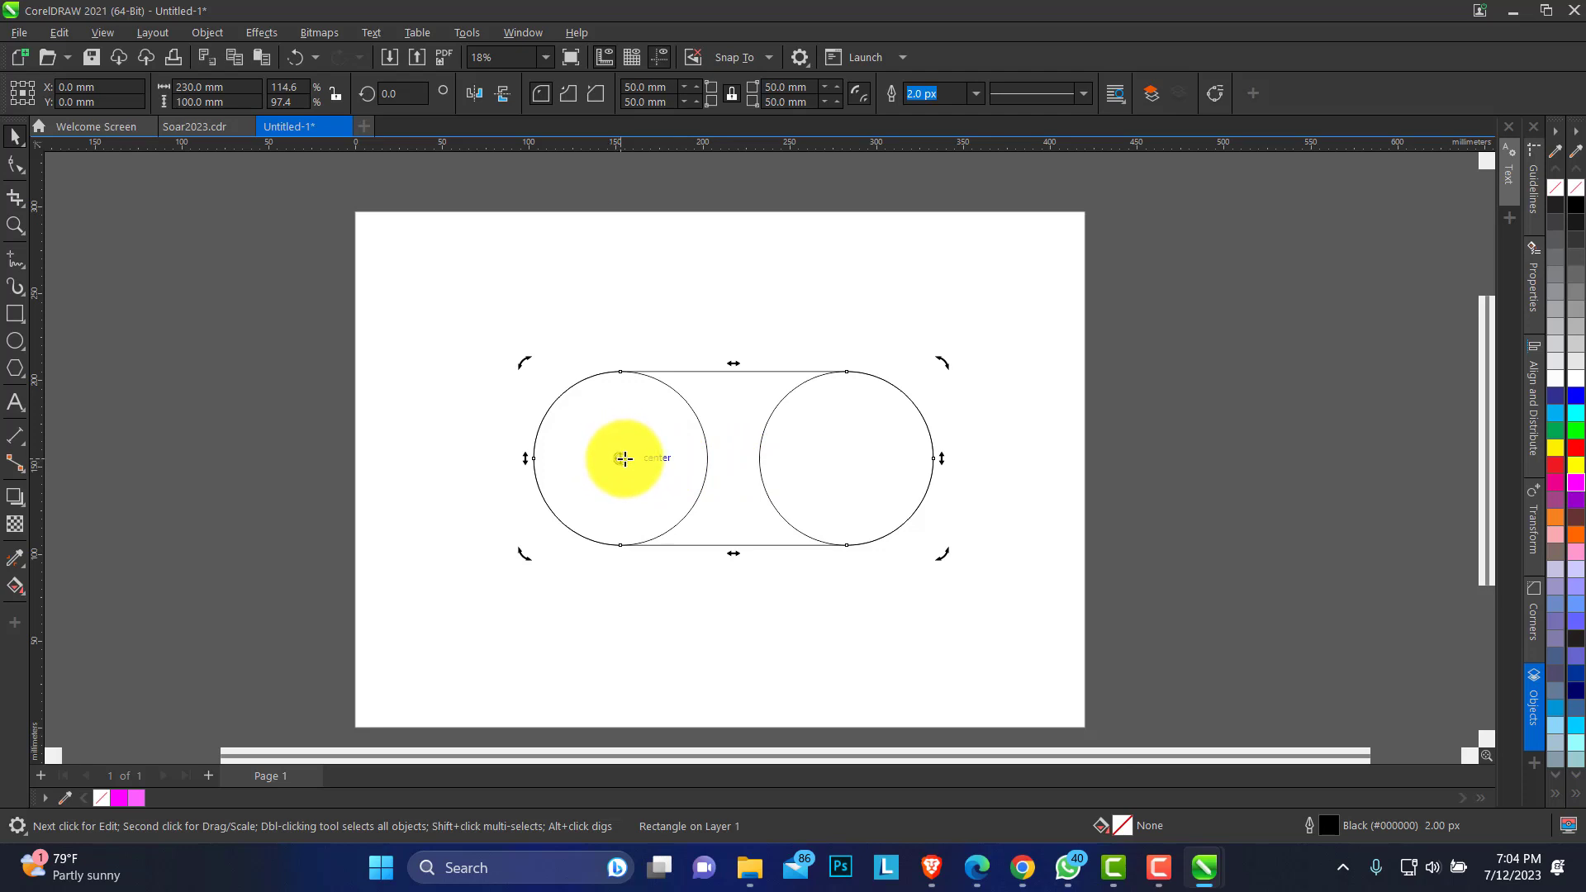
{"action": "left_click_drag", "start_coordinate": [623, 458], "coordinate": [620, 457]}
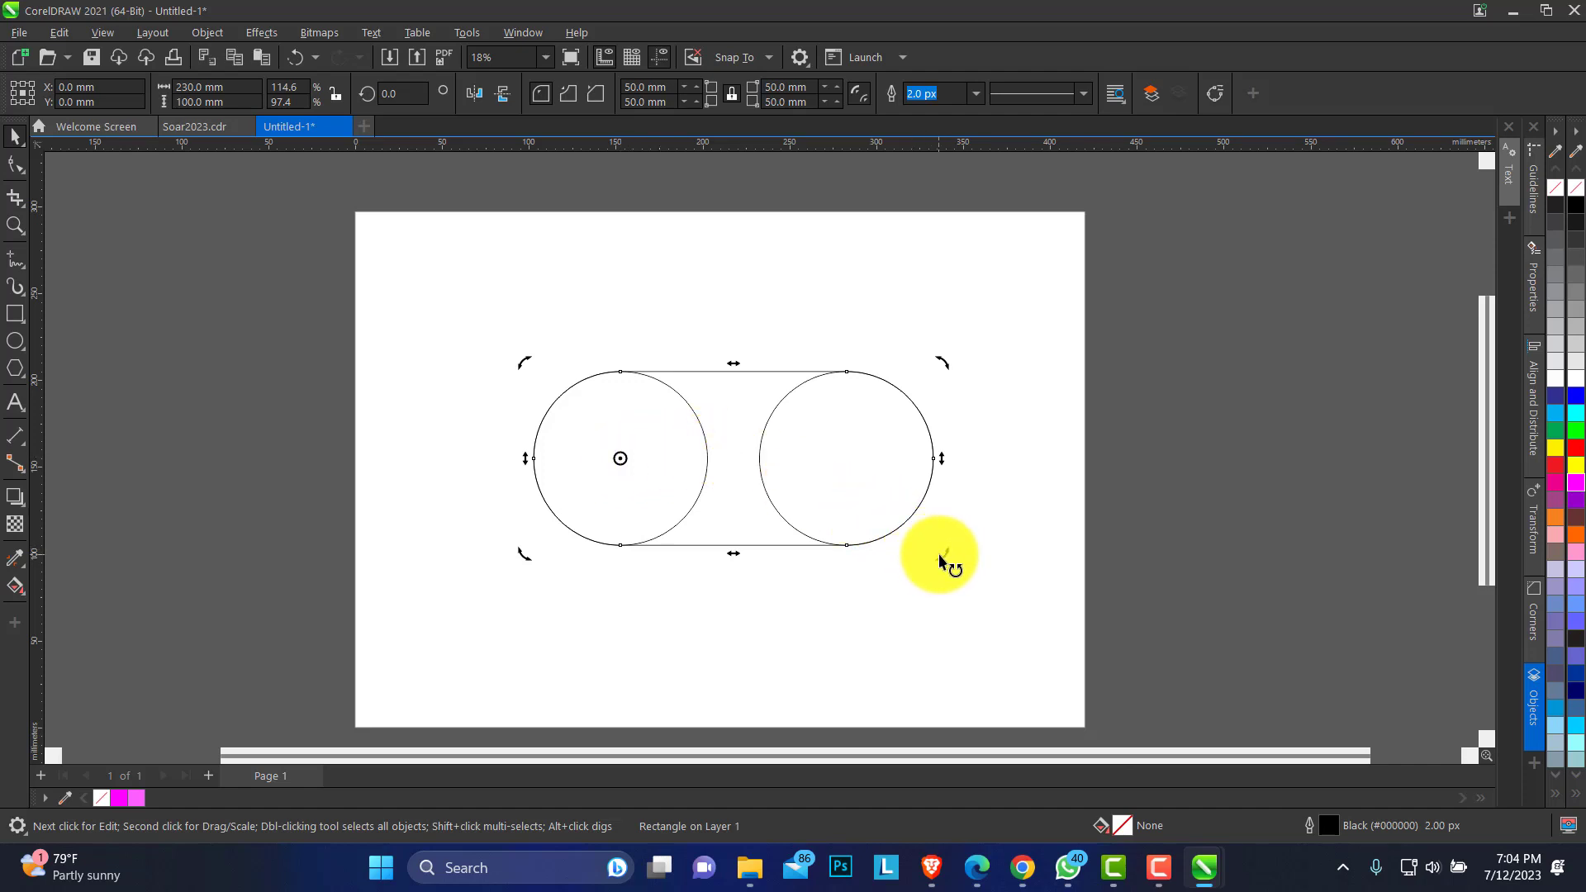
{"action": "left_click_drag", "start_coordinate": [942, 561], "coordinate": [768, 289]}
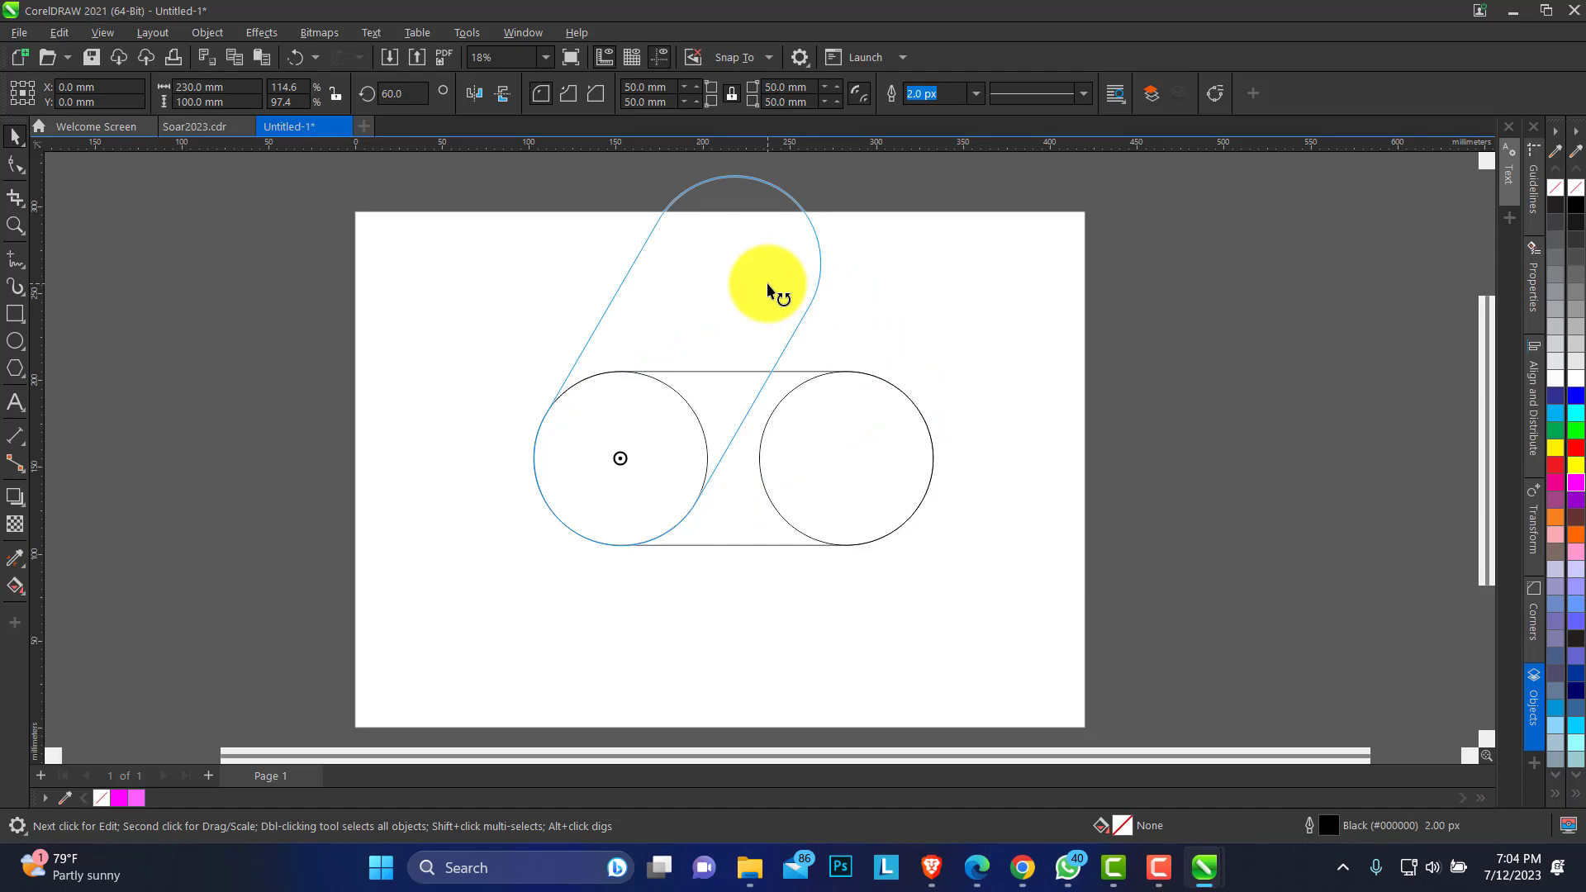
{"action": "left_click_drag", "start_coordinate": [768, 289], "coordinate": [768, 289]}
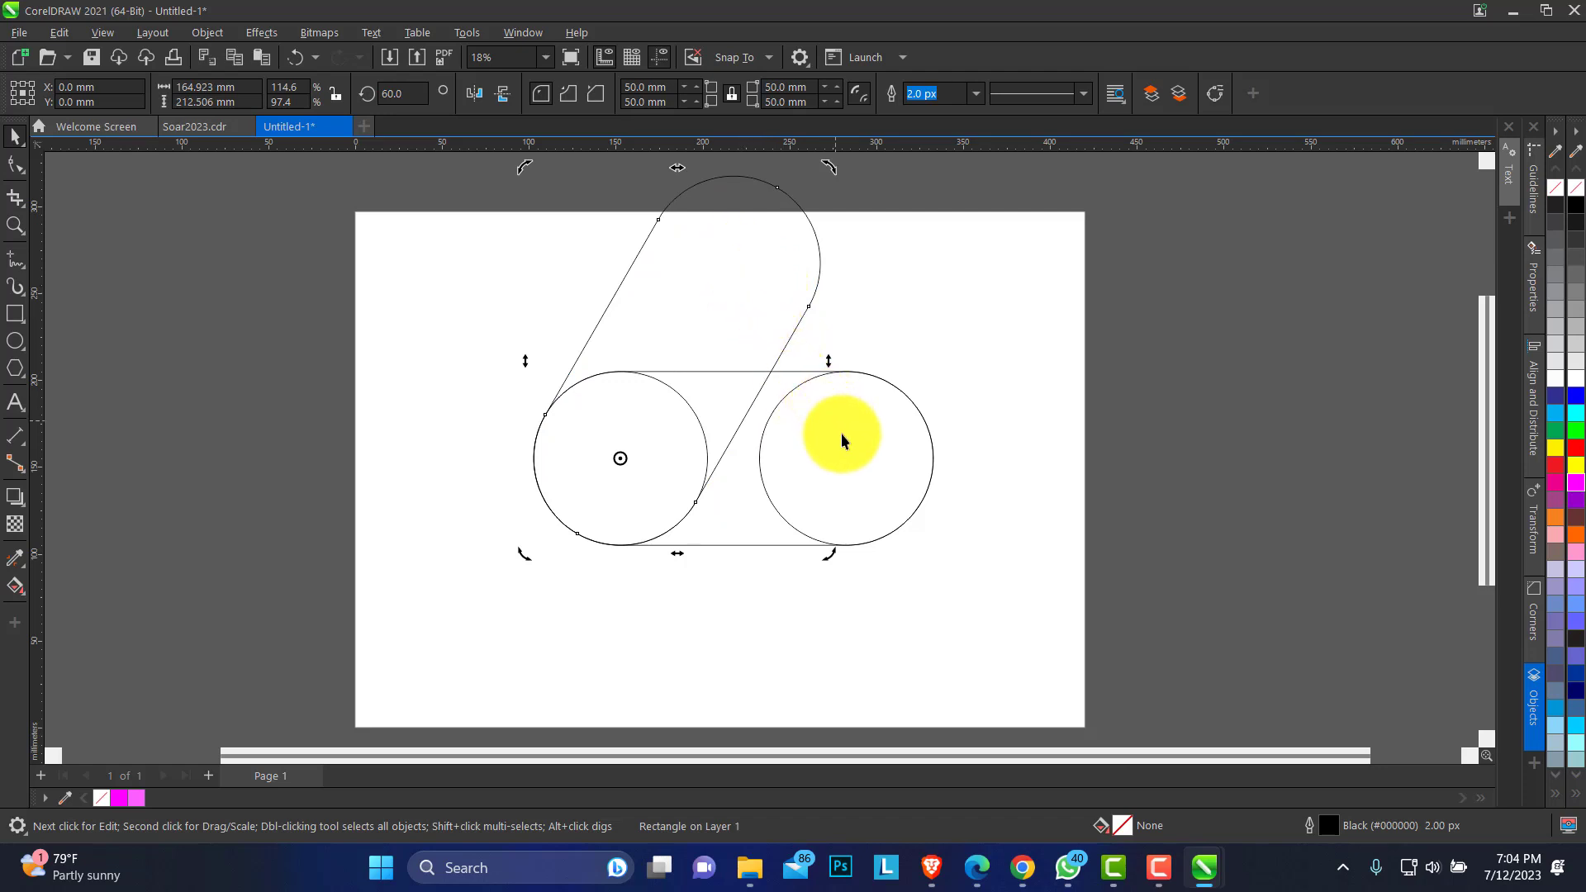
Move the horizontal rounded rectangle's rotation centre to the right circle's centre and create a copy rotated to 300° about it
{"action": "left_click", "coordinate": [849, 455]}
{"action": "left_click", "coordinate": [756, 517]}
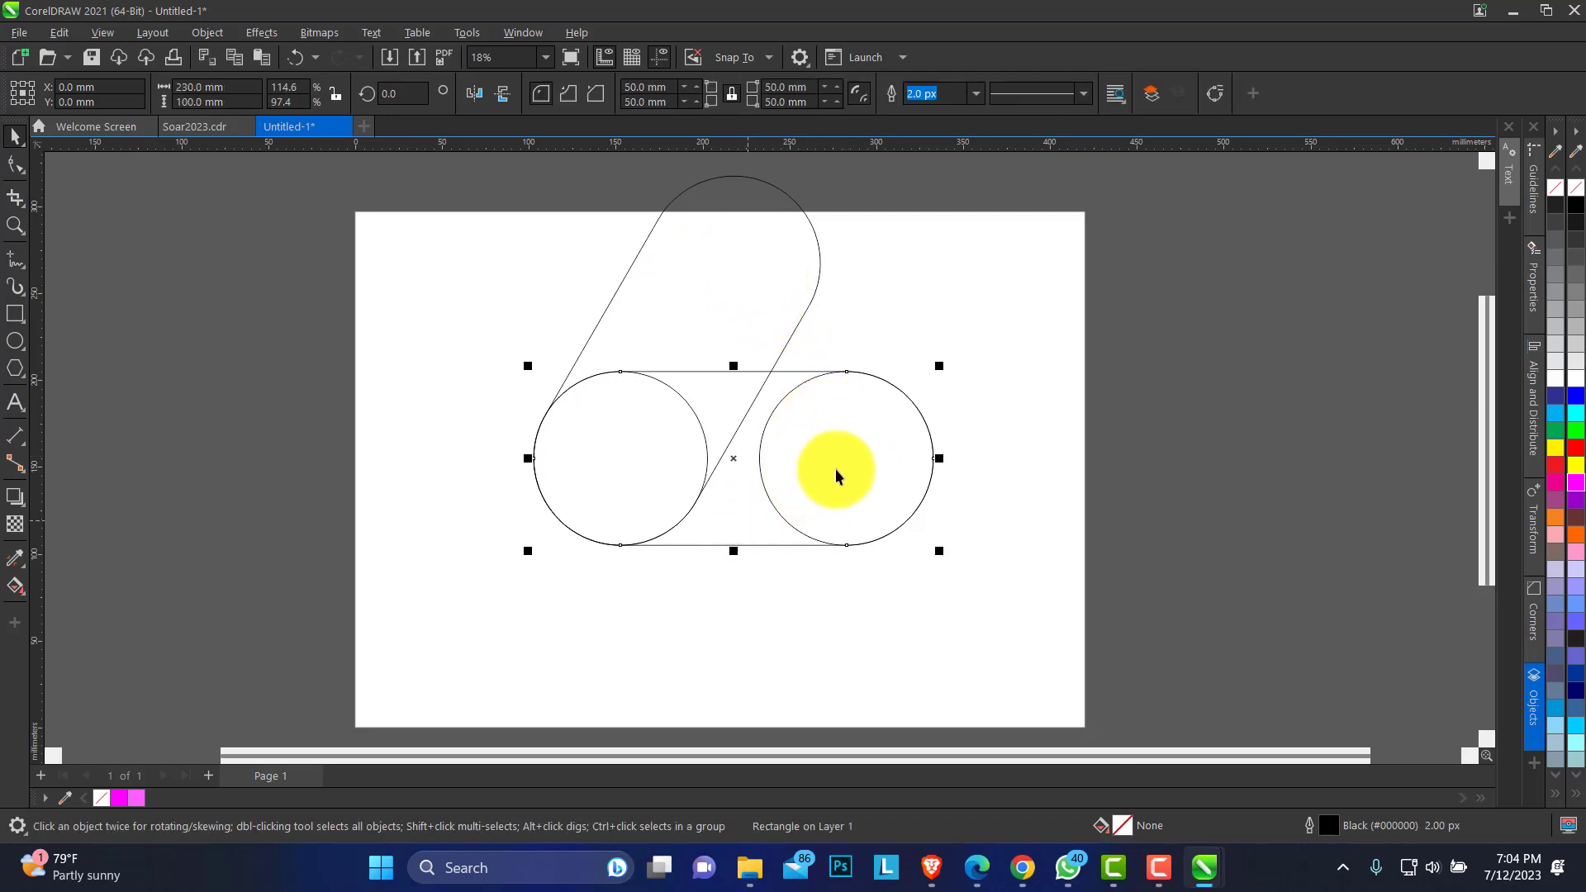
{"action": "left_click", "coordinate": [734, 467]}
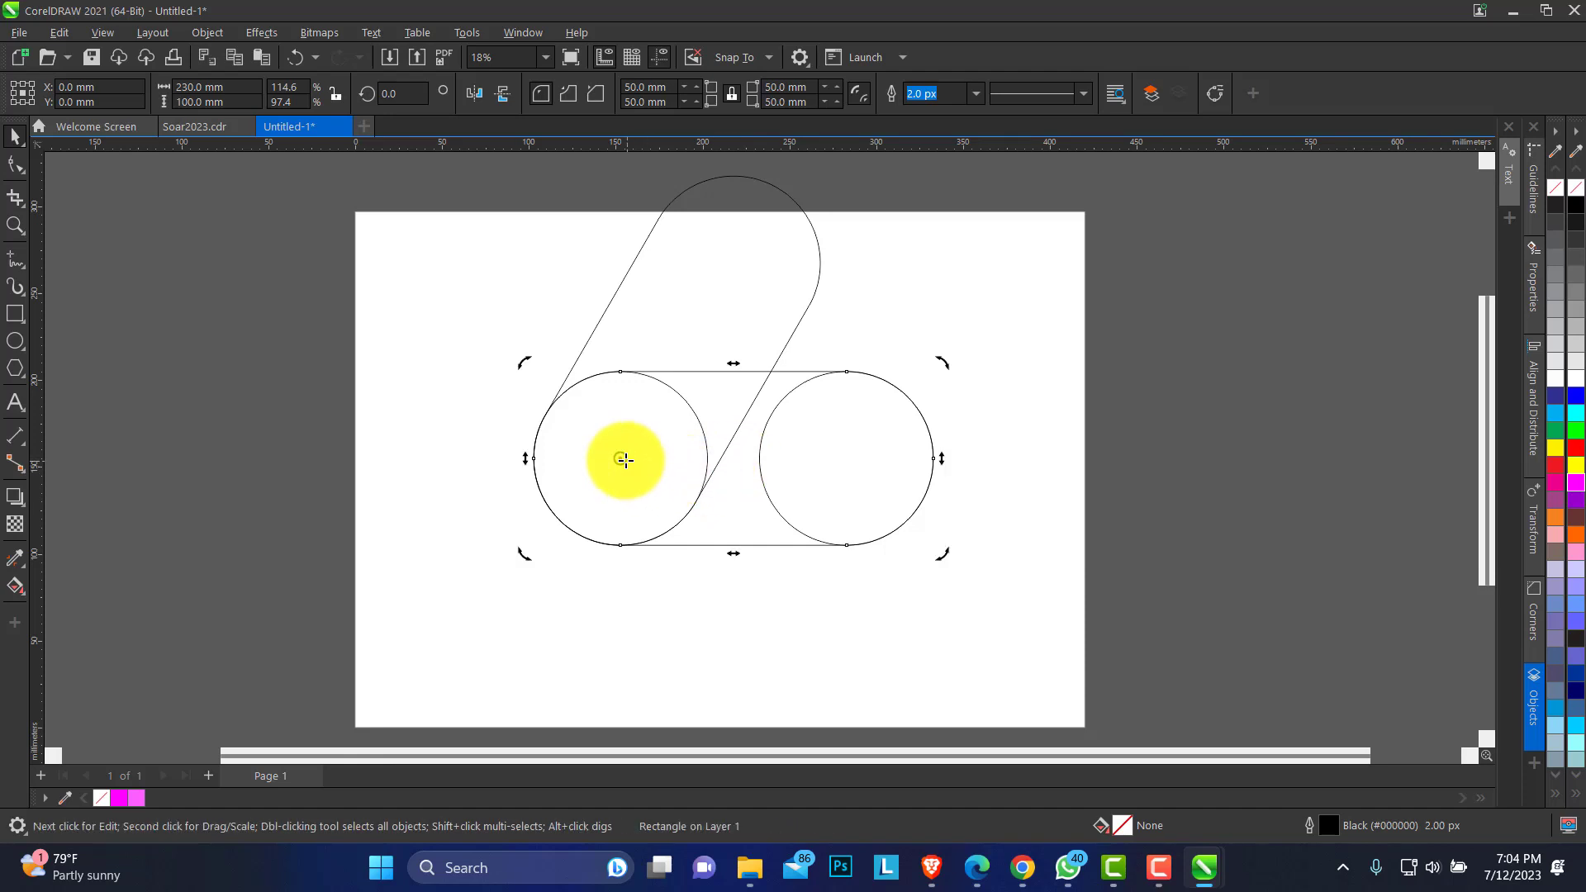
{"action": "left_click_drag", "start_coordinate": [620, 458], "coordinate": [843, 455]}
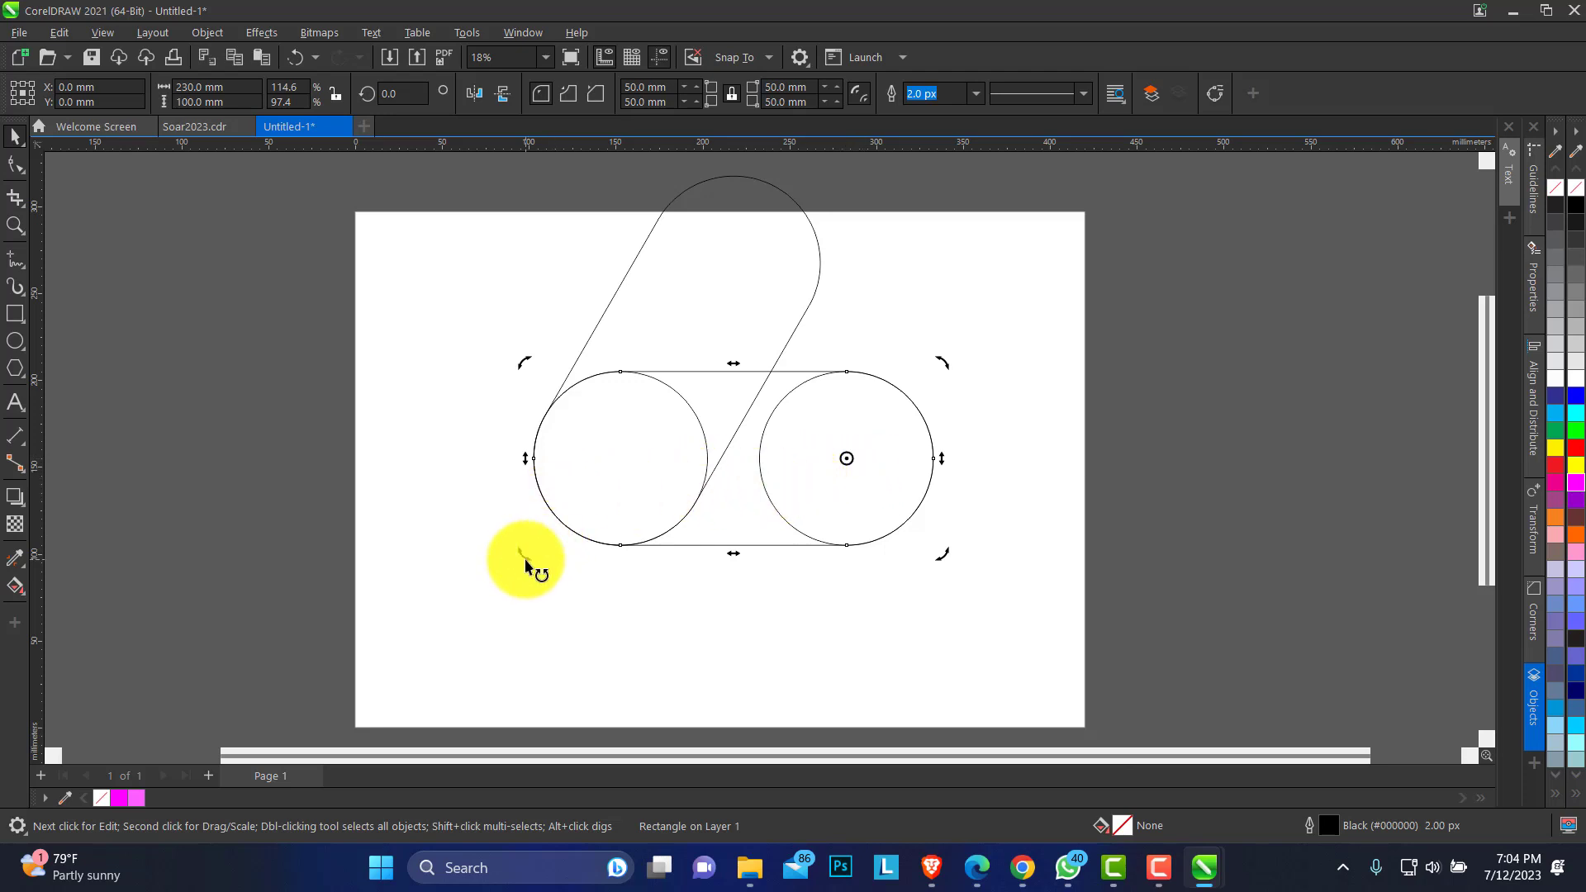
{"action": "left_click_drag", "start_coordinate": [526, 564], "coordinate": [632, 266]}
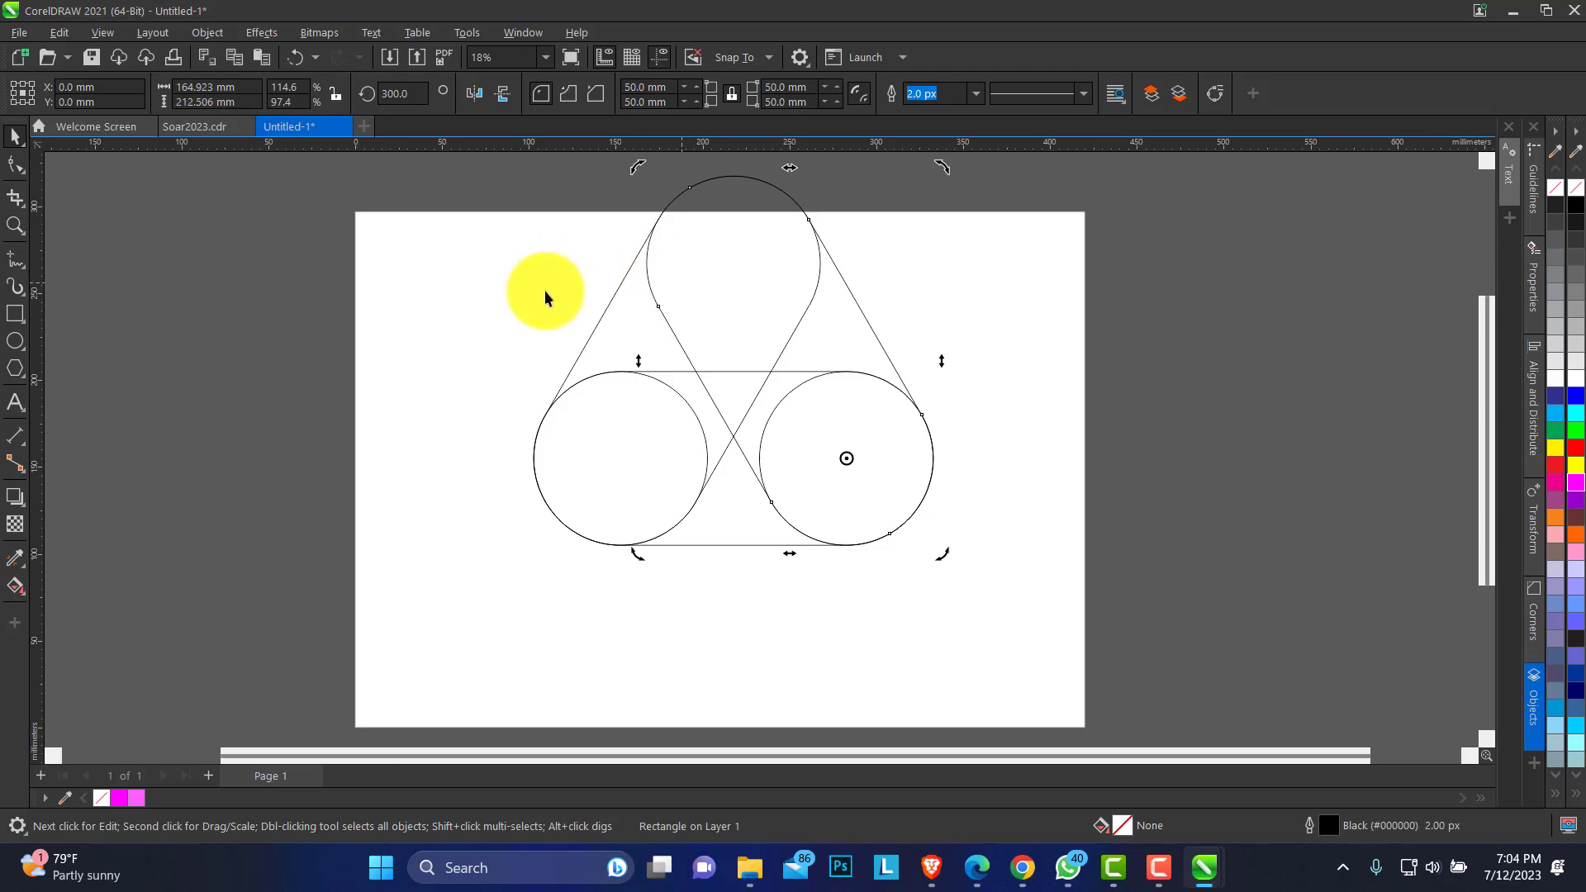
Select the whole outline construction and move it down and to the left so it lies within the page
{"action": "left_click", "coordinate": [484, 299]}
{"action": "left_click_drag", "start_coordinate": [495, 578], "coordinate": [1020, 131]}
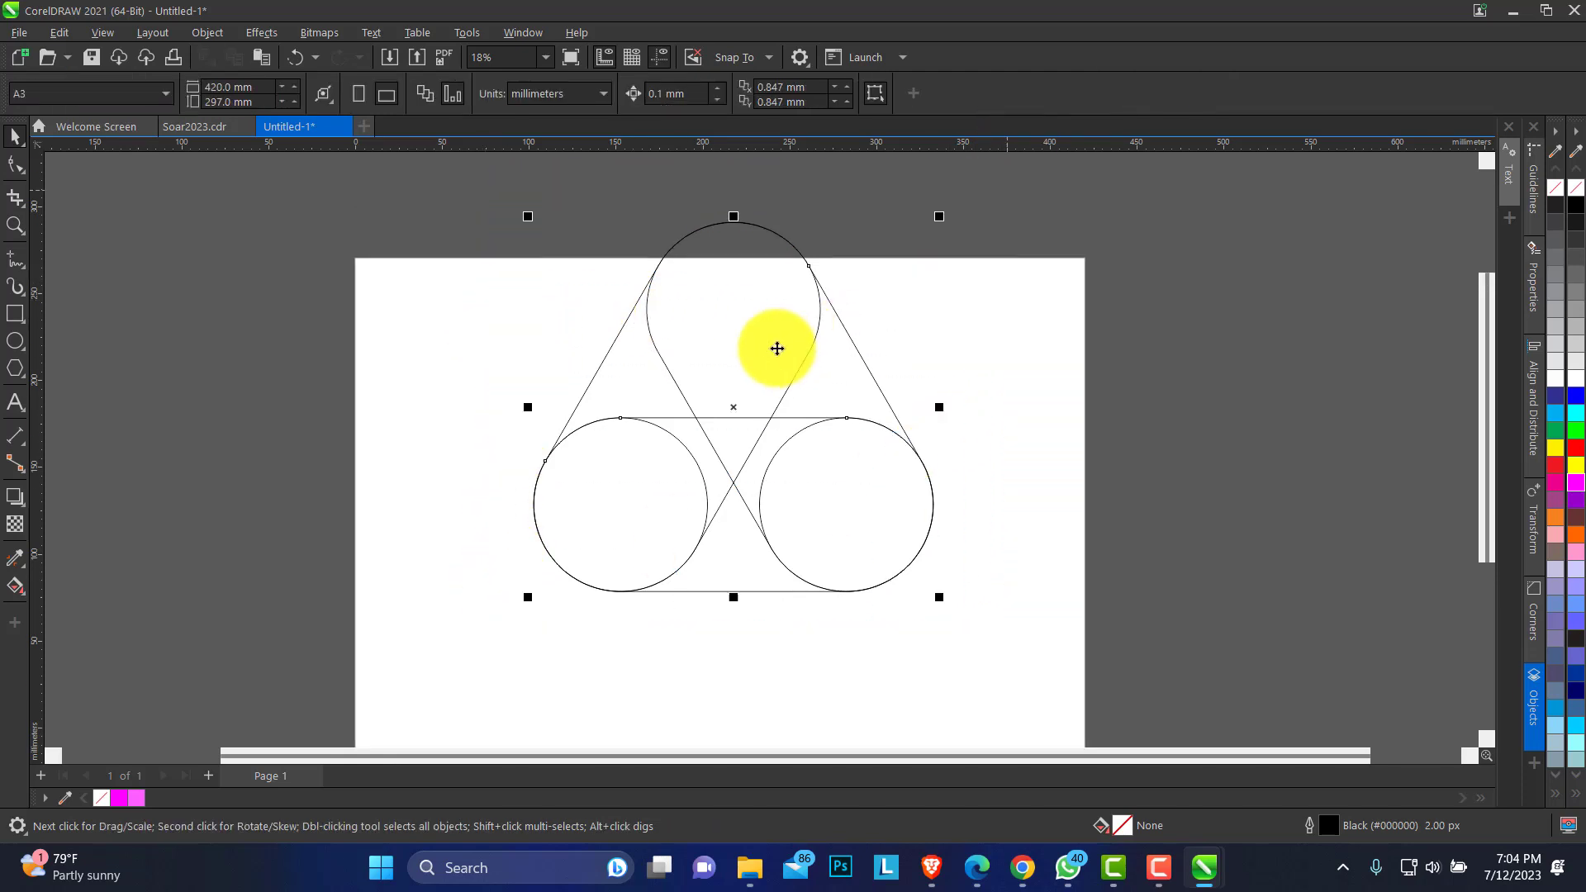
{"action": "left_click_drag", "start_coordinate": [775, 343], "coordinate": [666, 438]}
{"action": "left_click", "coordinate": [330, 401]}
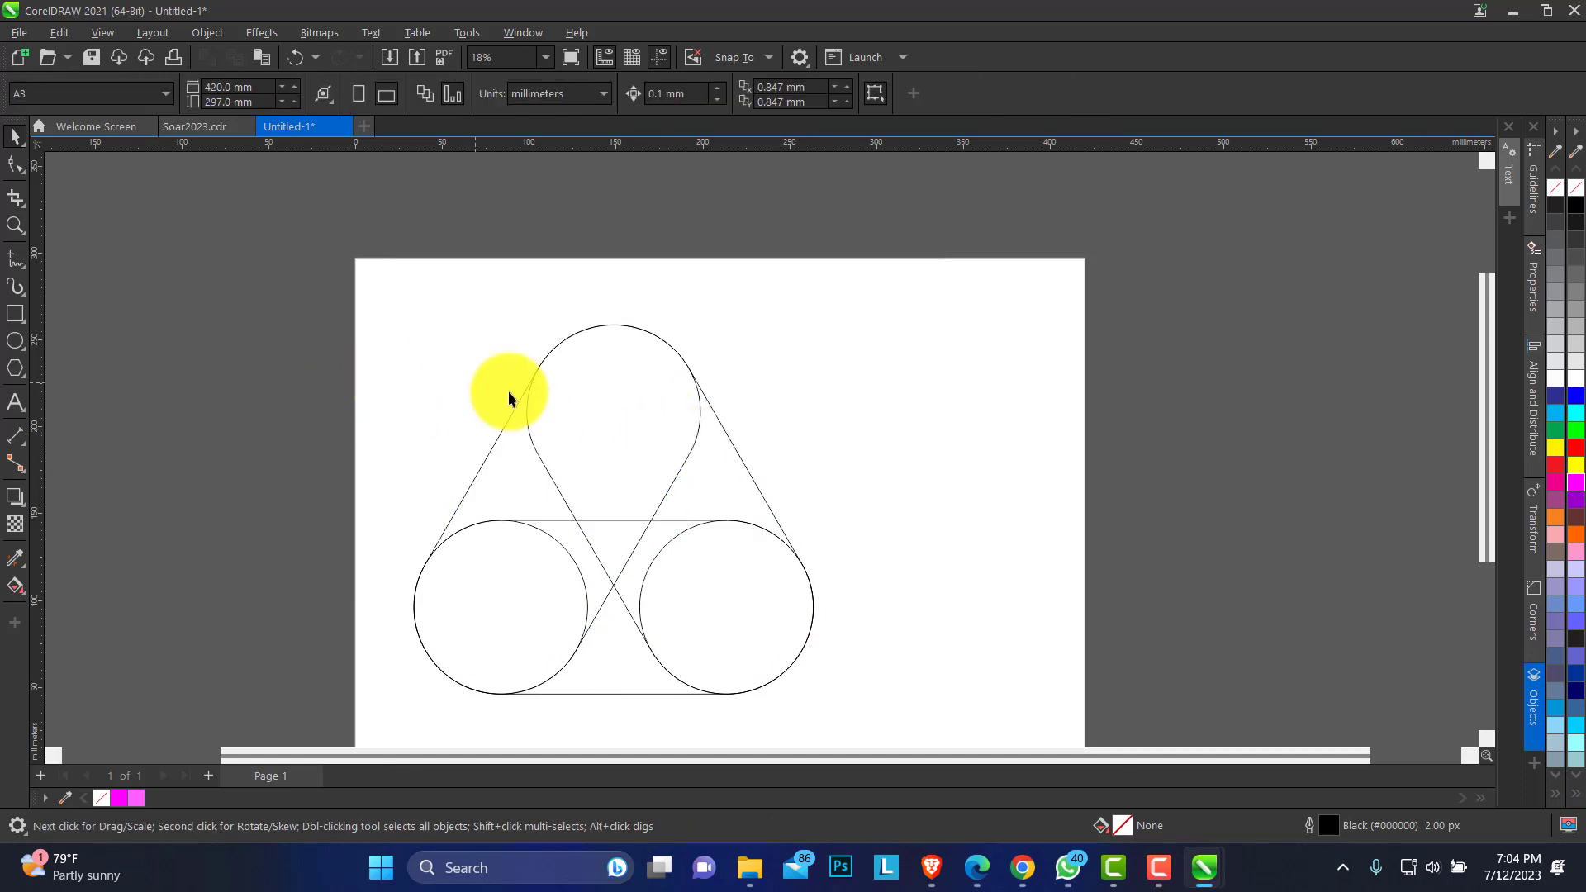
Use Smart Fill to fill the left side region, the upper rounded region and the small central triangle with dark blue
{"action": "left_click", "coordinate": [27, 592]}
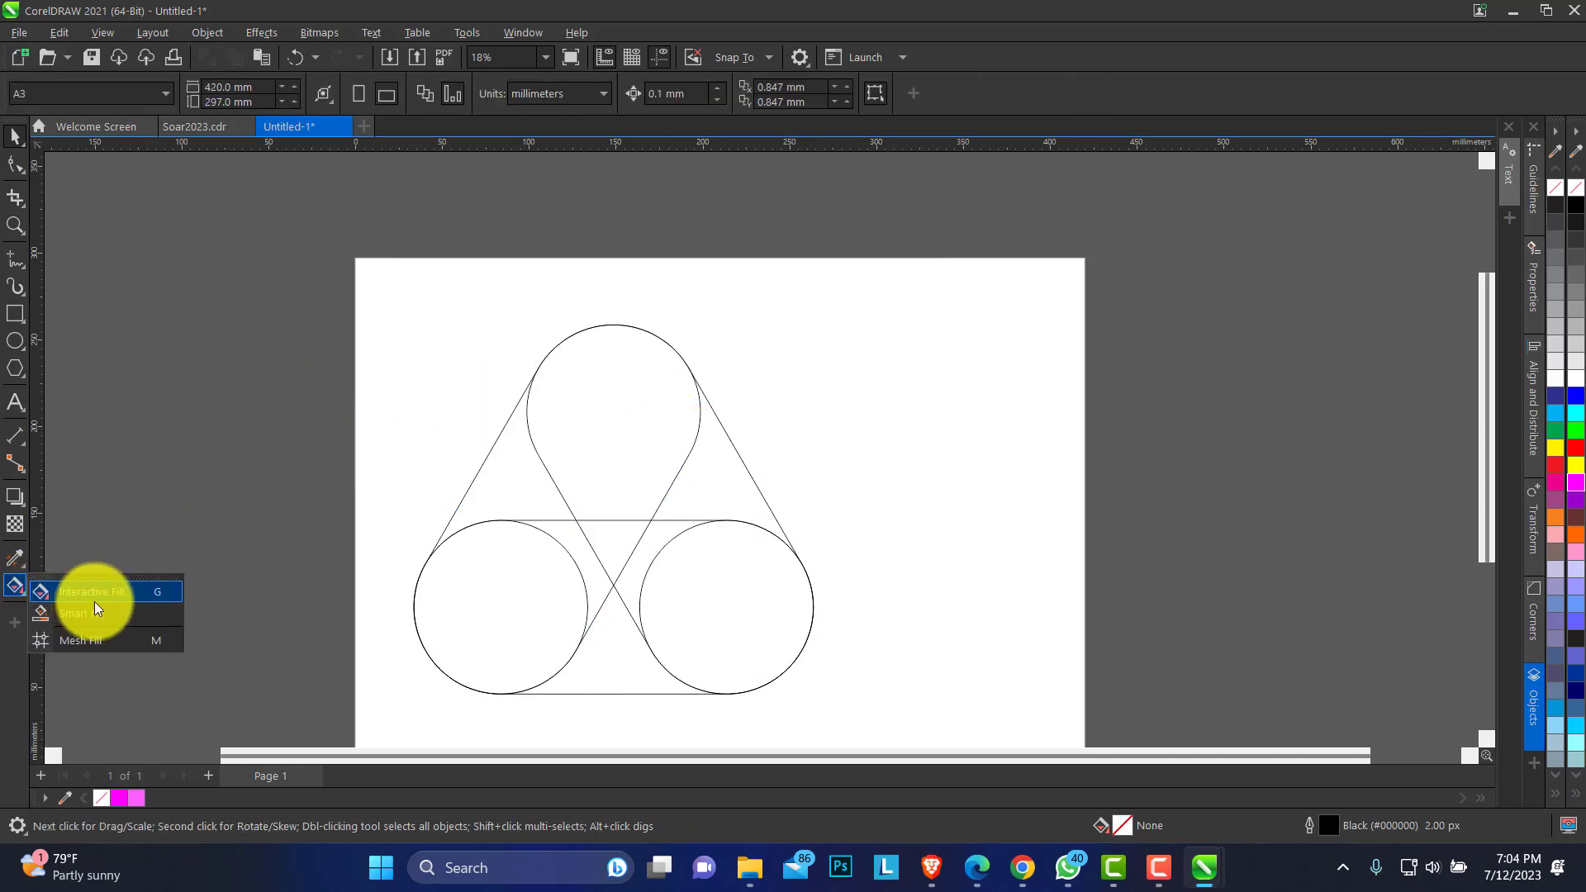
{"action": "left_click", "coordinate": [96, 617]}
{"action": "left_click", "coordinate": [524, 485]}
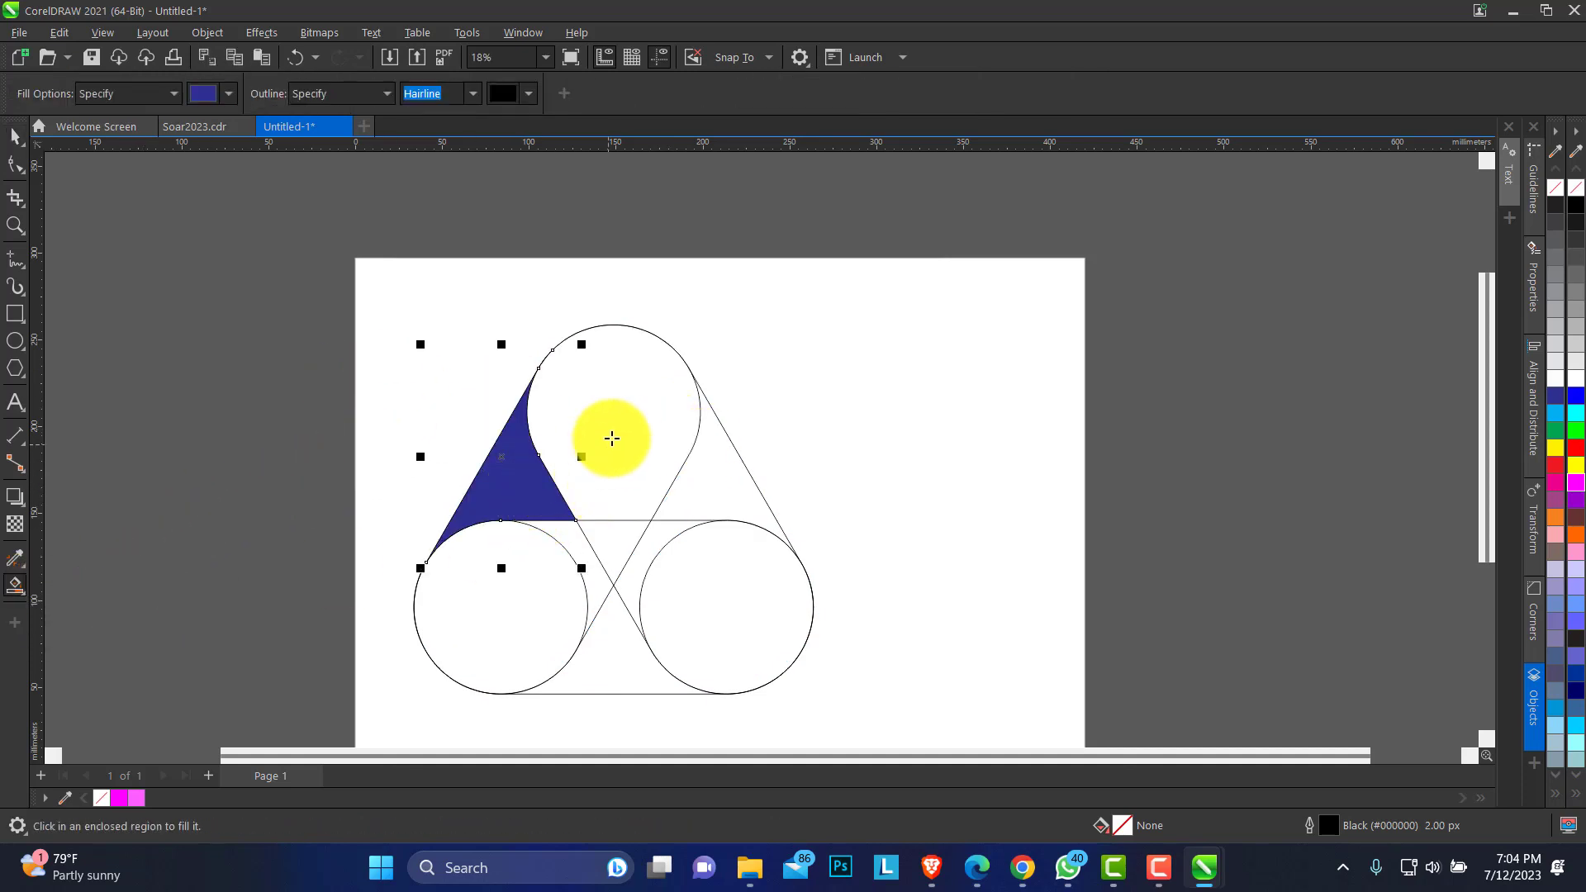
{"action": "left_click", "coordinate": [612, 428]}
{"action": "left_click", "coordinate": [618, 538]}
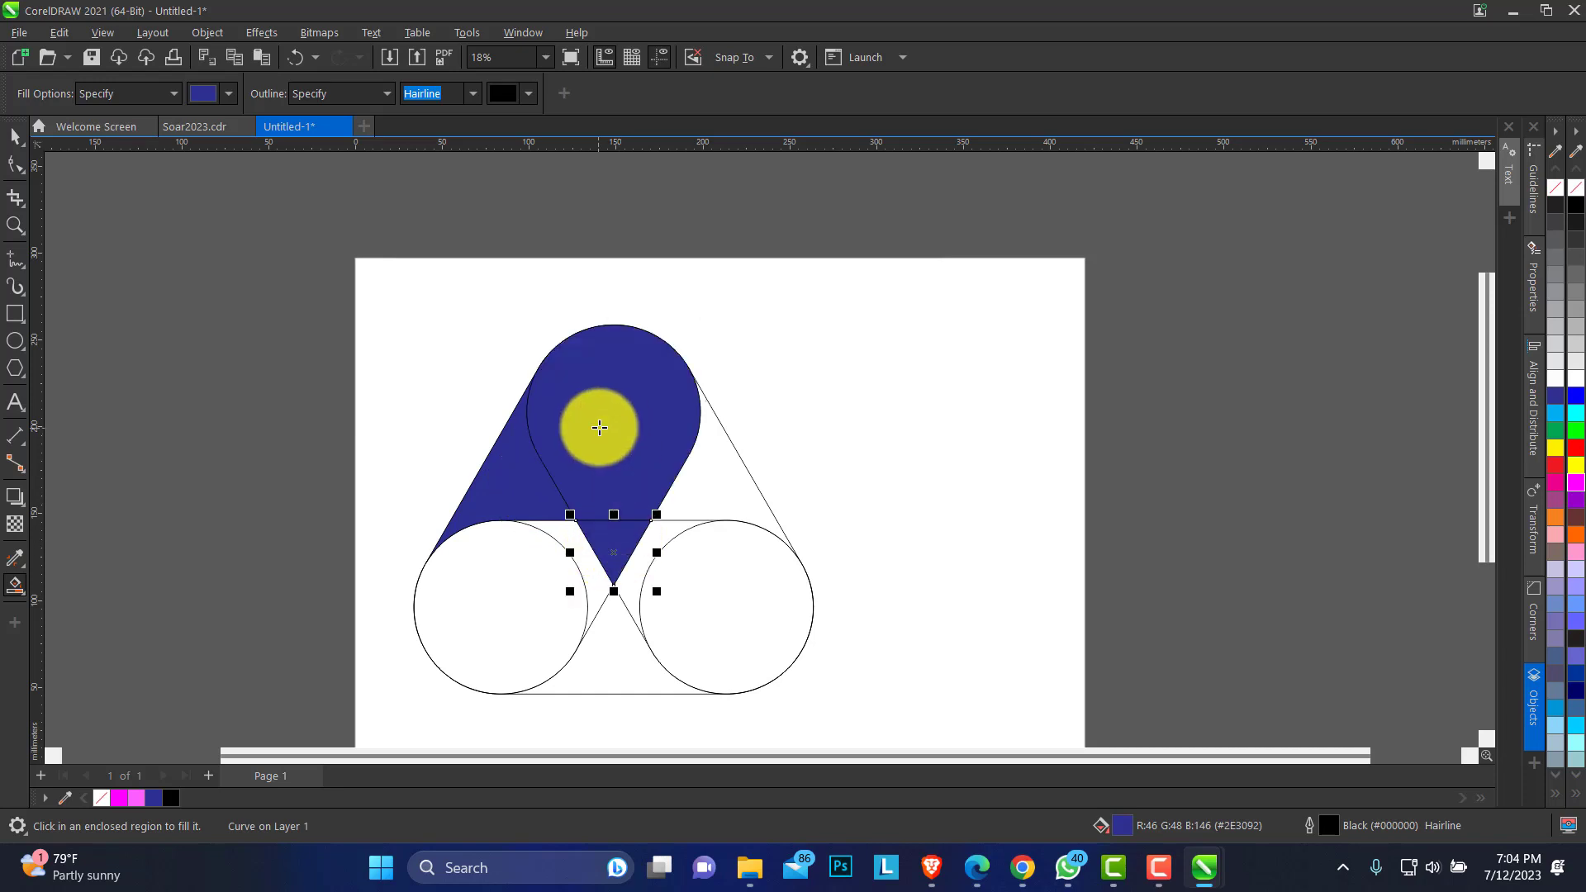
Weld the filled left side region and the filled upper rounded region into one shape
{"action": "left_click", "coordinate": [14, 142]}
{"action": "left_click", "coordinate": [474, 460]}
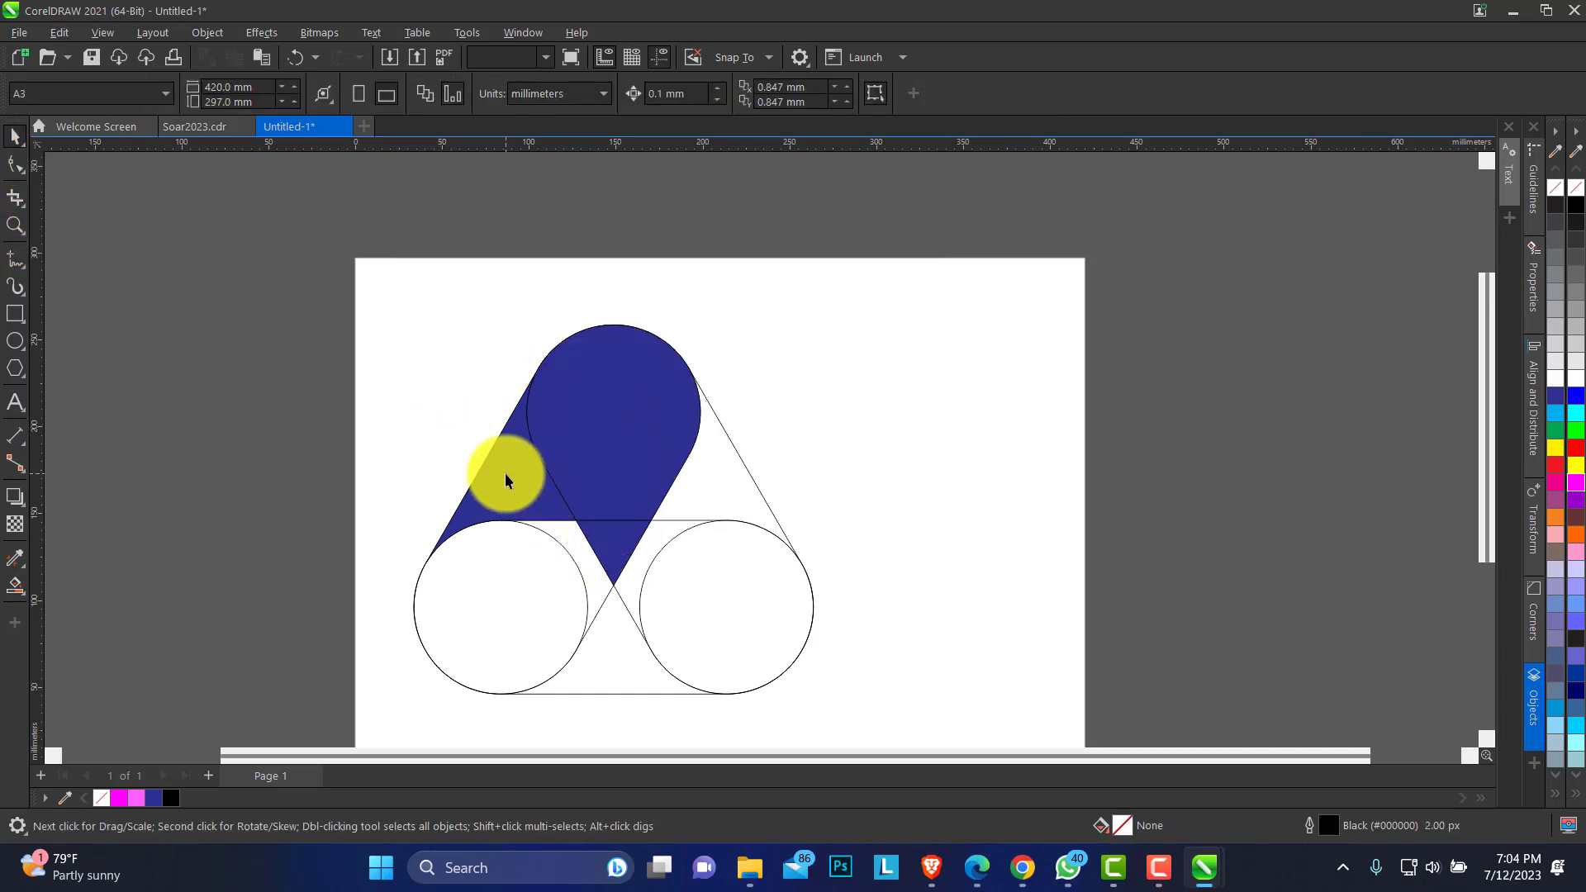
{"action": "left_click", "coordinate": [626, 399], "text": "shift"}
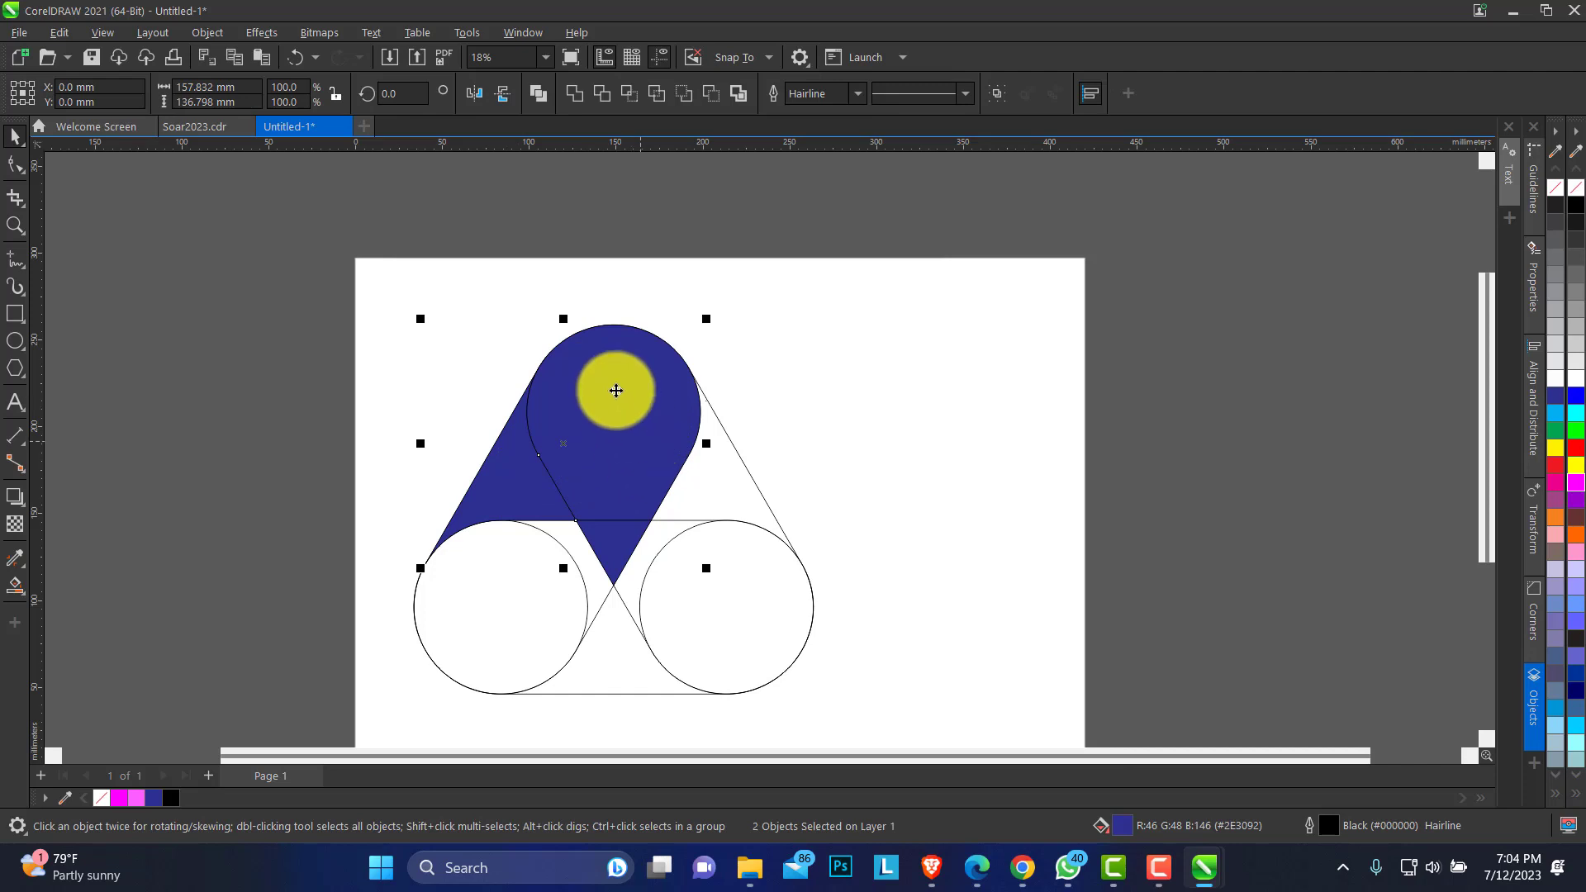
{"action": "left_click", "coordinate": [575, 96]}
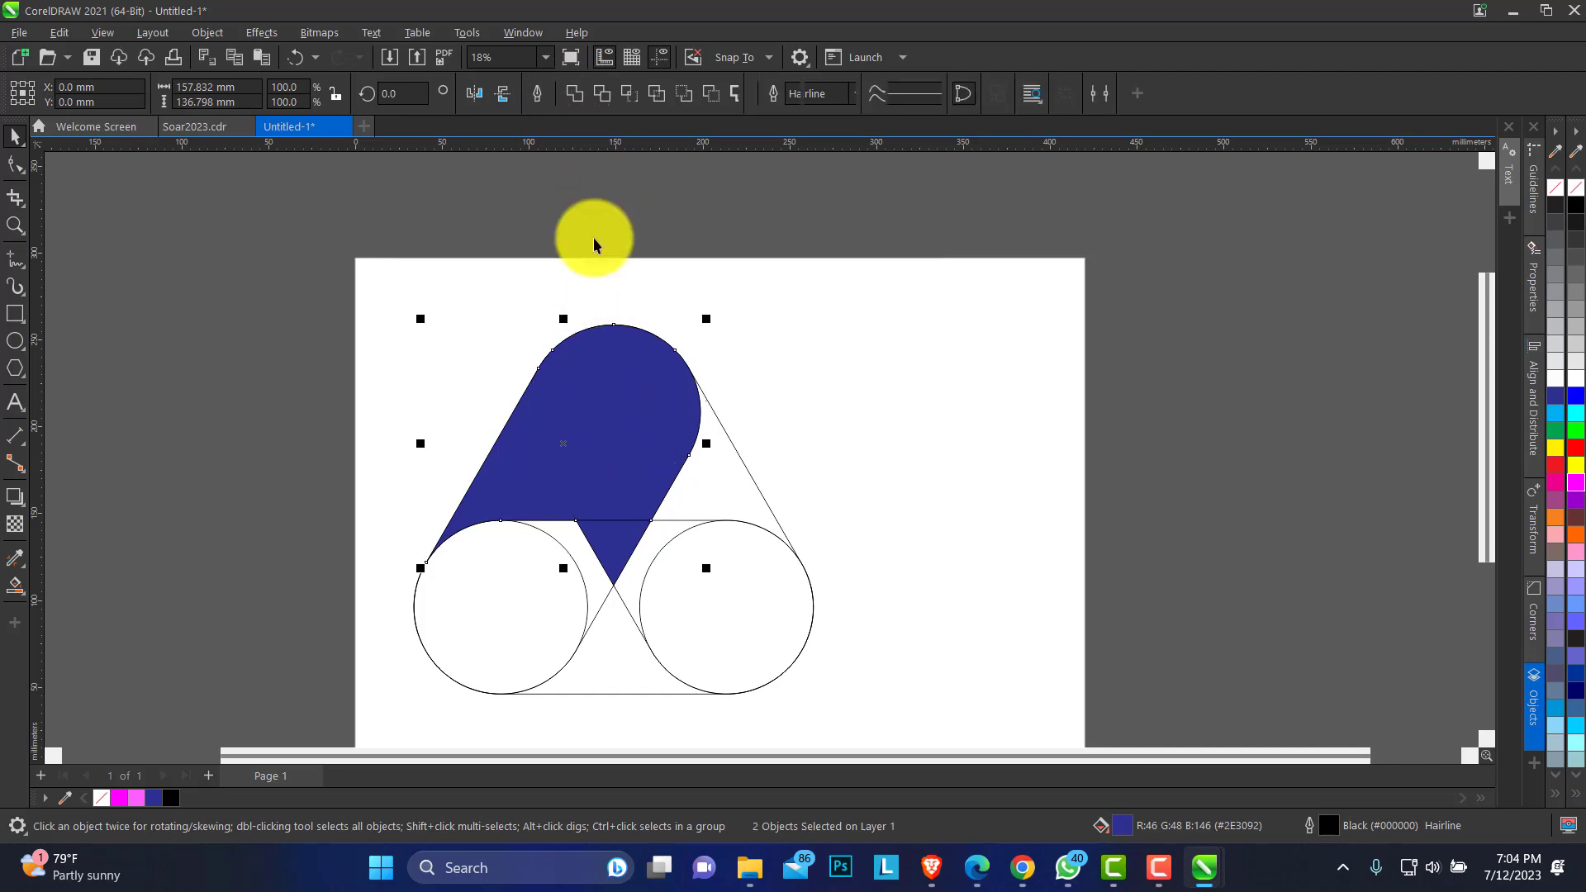
{"action": "left_click_drag", "start_coordinate": [594, 400], "coordinate": [404, 379]}
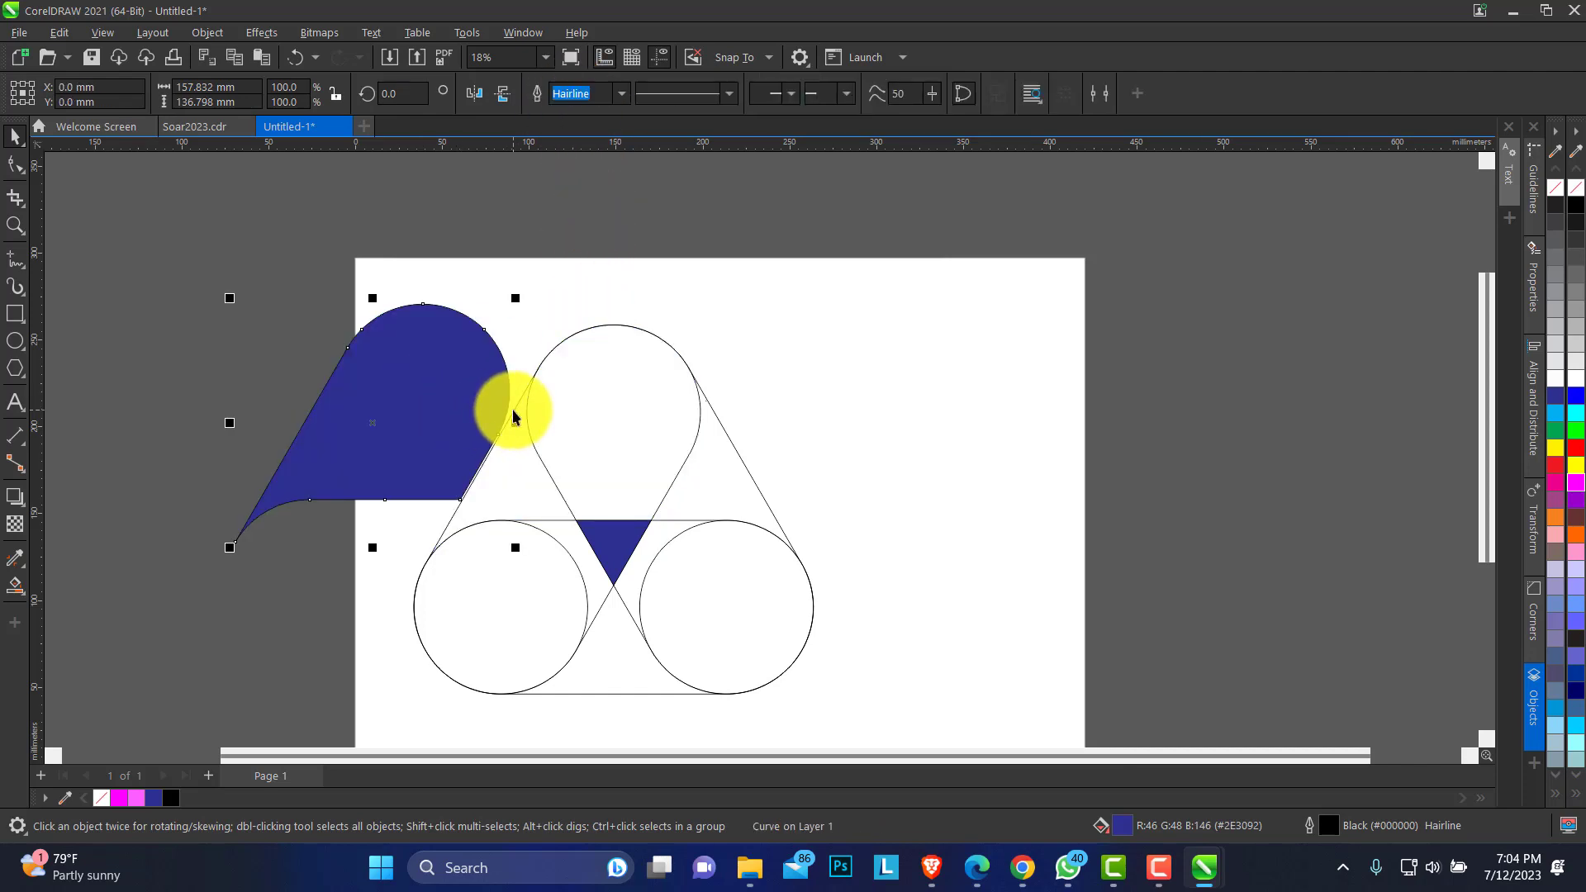
{"action": "key", "text": "ctrl+z"}
{"action": "left_click", "coordinate": [467, 360]}
{"action": "left_click", "coordinate": [607, 443]}
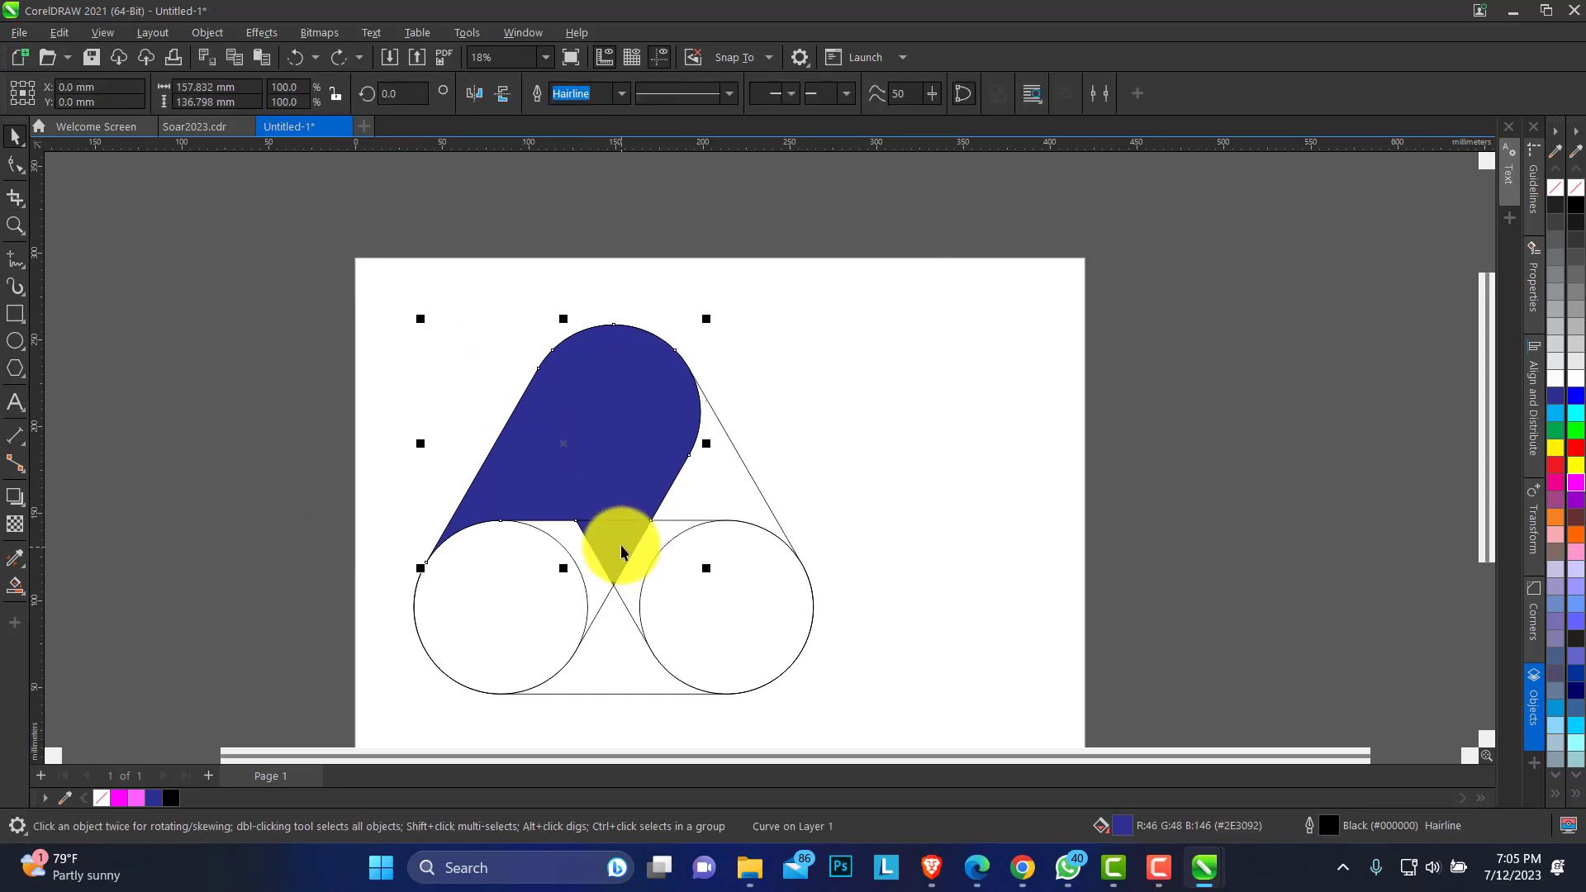
{"action": "left_click", "coordinate": [622, 551], "text": "shift"}
{"action": "left_click", "coordinate": [363, 371]}
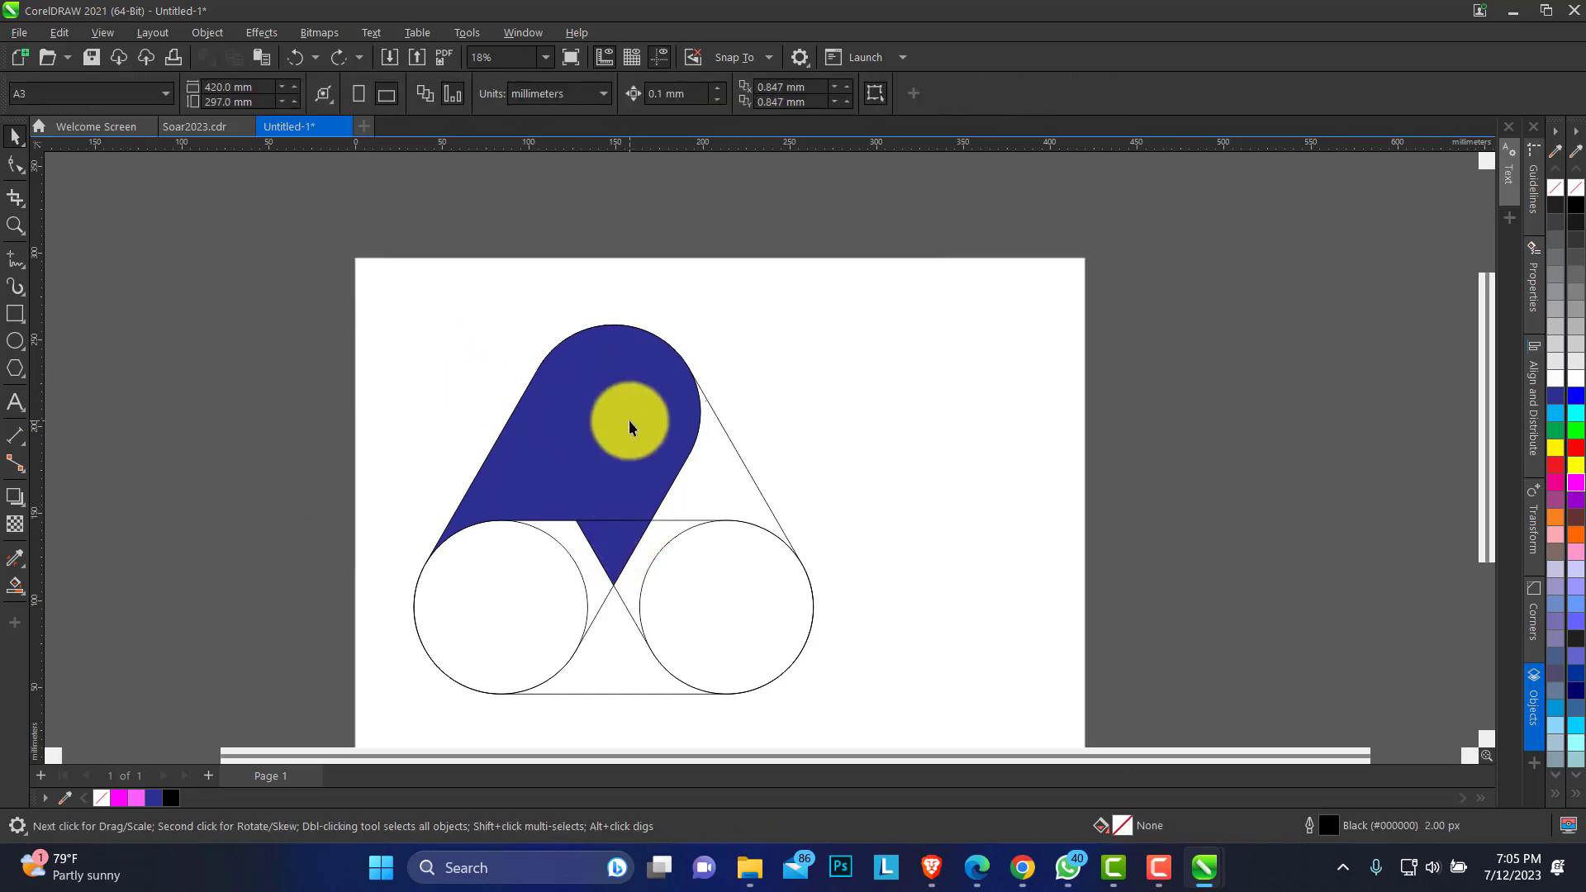
Copy the welded blue shape and small triangle to the right of the construction, and shift all the artwork left
{"action": "left_click", "coordinate": [628, 421]}
{"action": "left_click", "coordinate": [612, 551], "text": "shift"}
{"action": "left_click_drag", "start_coordinate": [606, 476], "coordinate": [1032, 475]}
{"action": "left_click_drag", "start_coordinate": [359, 276], "coordinate": [1132, 725]}
{"action": "left_click_drag", "start_coordinate": [1021, 490], "coordinate": [899, 488]}
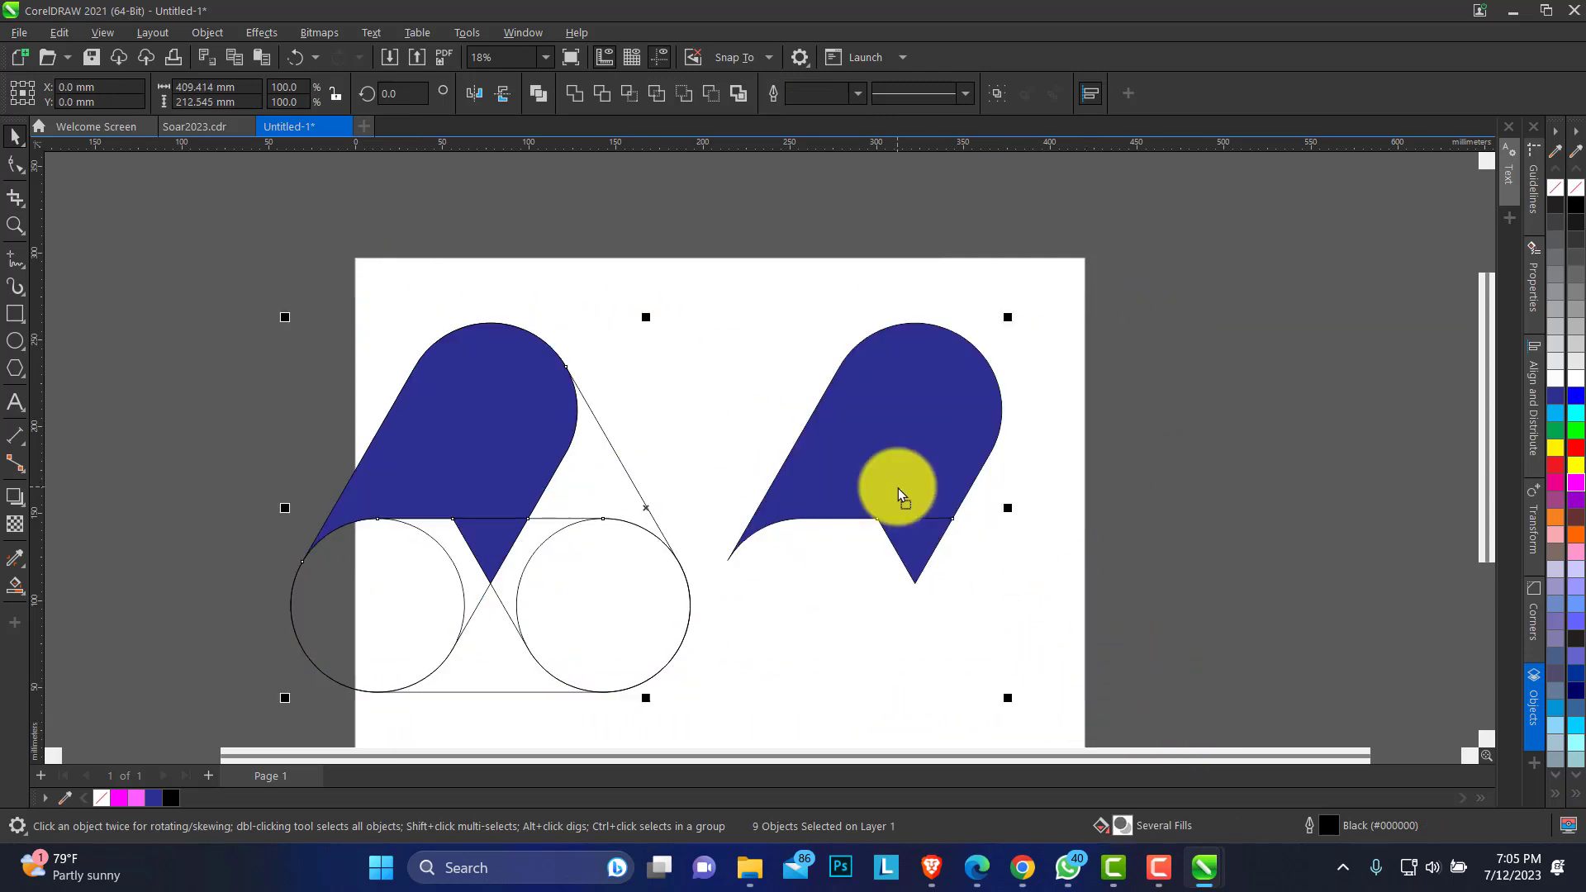
{"action": "left_click", "coordinate": [910, 477]}
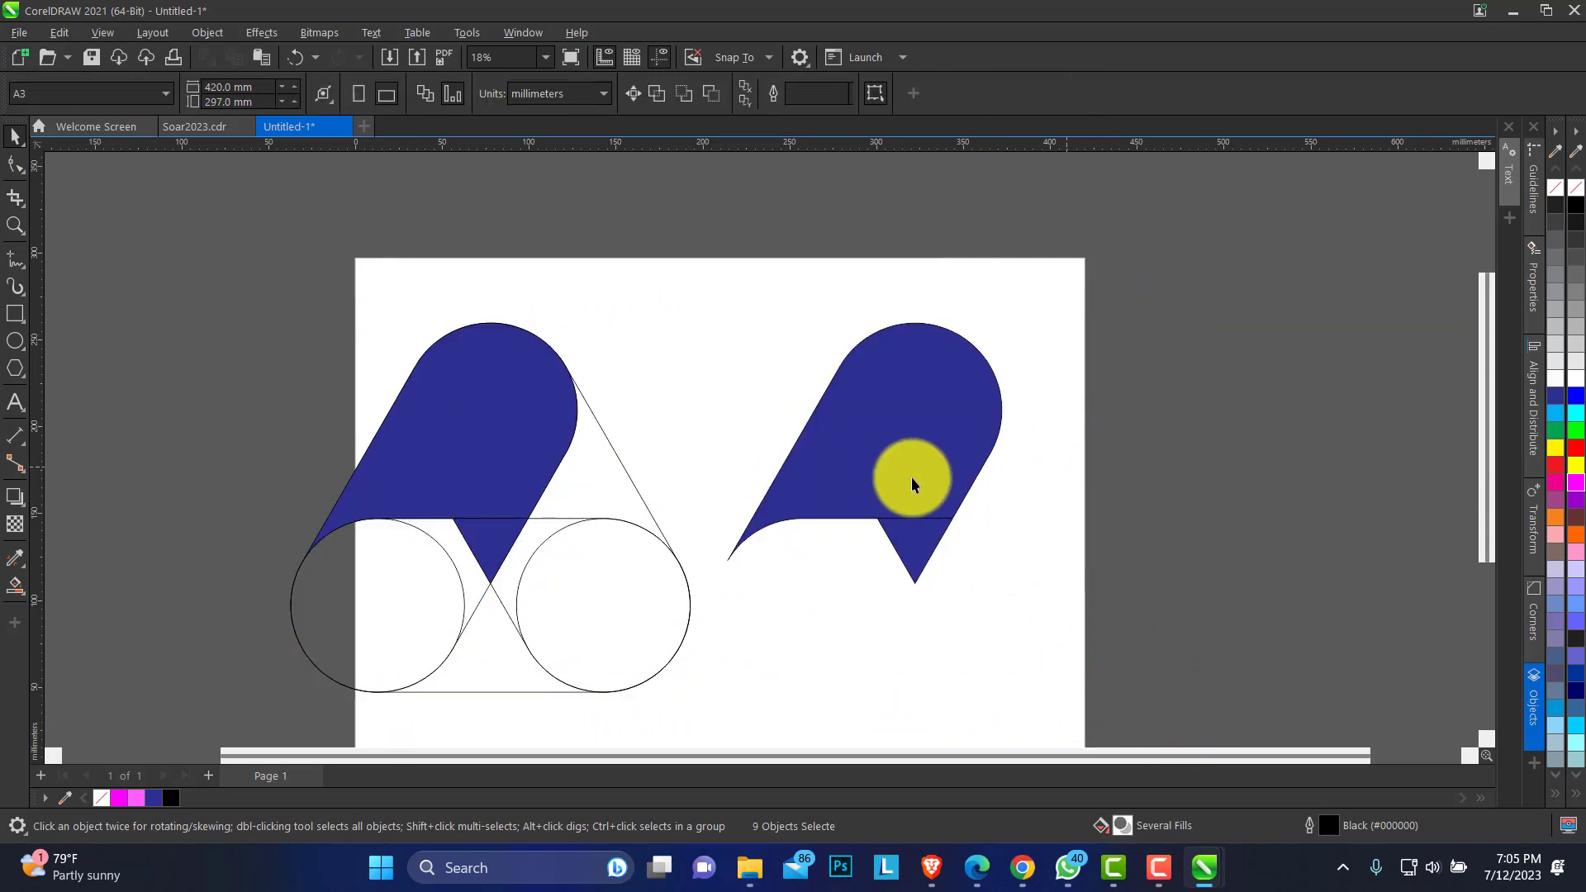
{"action": "left_click", "coordinate": [1078, 487]}
{"action": "left_click", "coordinate": [918, 533]}
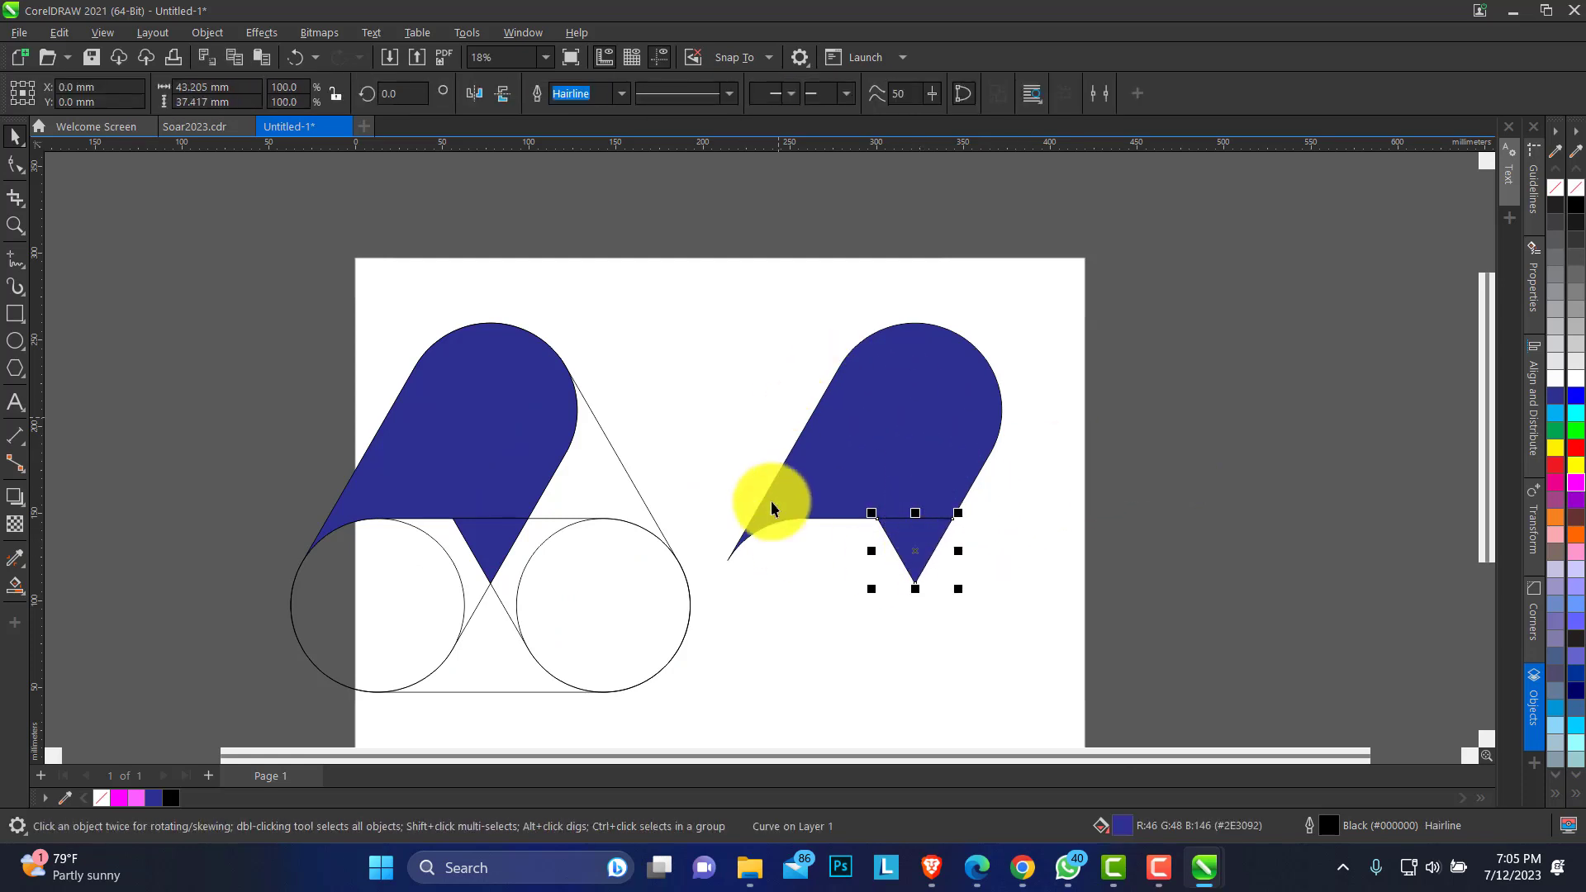
{"action": "left_click", "coordinate": [15, 225]}
{"action": "left_click_drag", "start_coordinate": [609, 301], "coordinate": [1139, 748]}
{"action": "left_click", "coordinate": [15, 136]}
{"action": "left_click", "coordinate": [753, 305]}
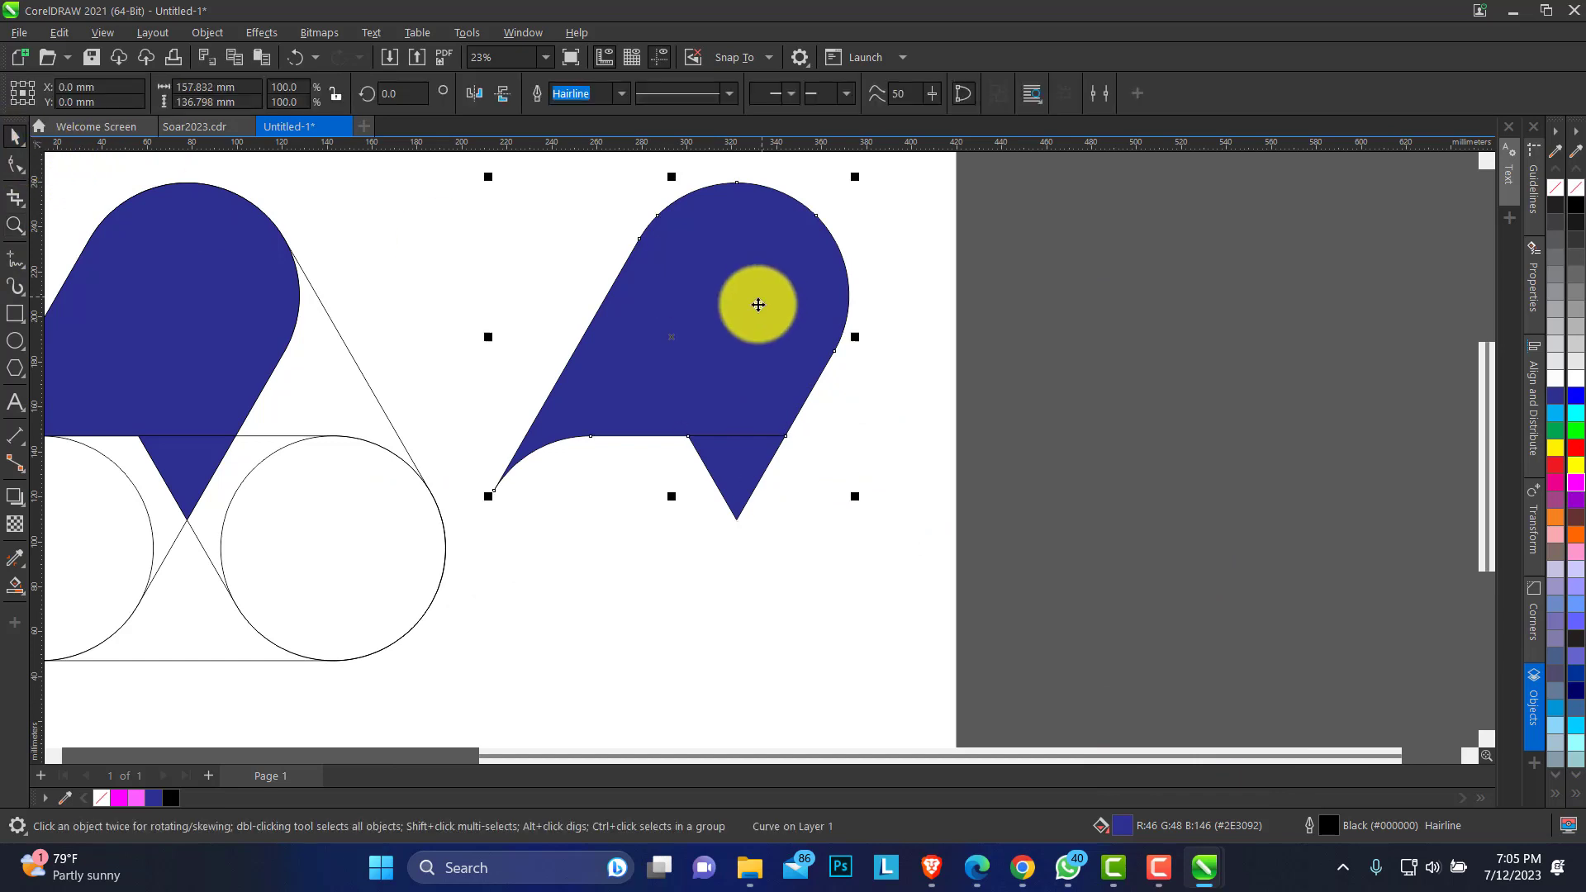
{"action": "left_click", "coordinate": [673, 337]}
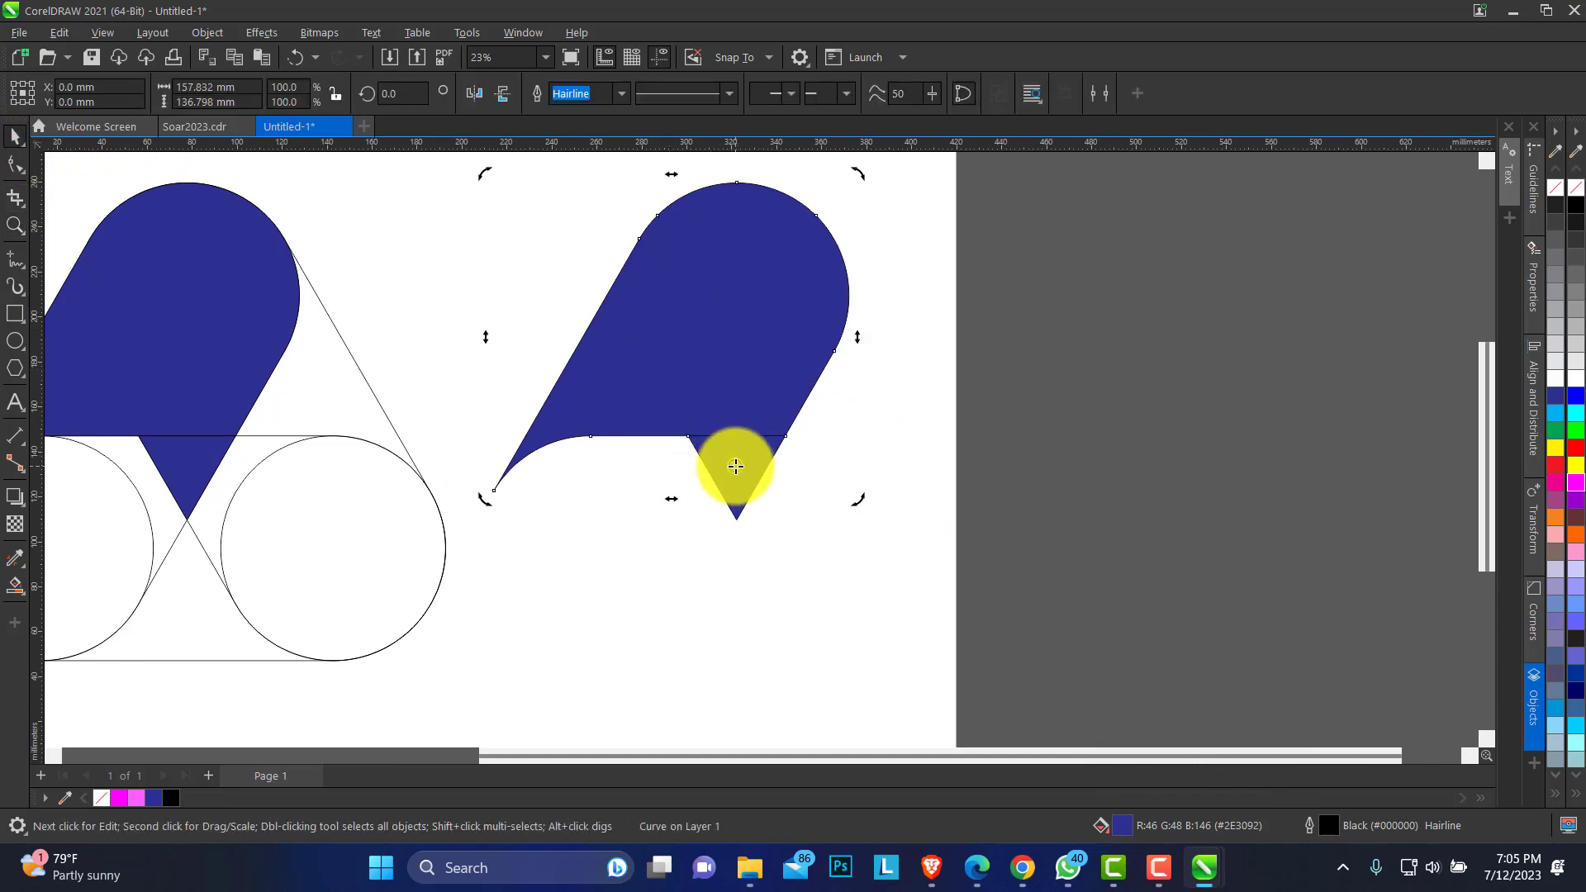
{"action": "key", "text": "ctrl+z"}
{"action": "left_click", "coordinate": [920, 361]}
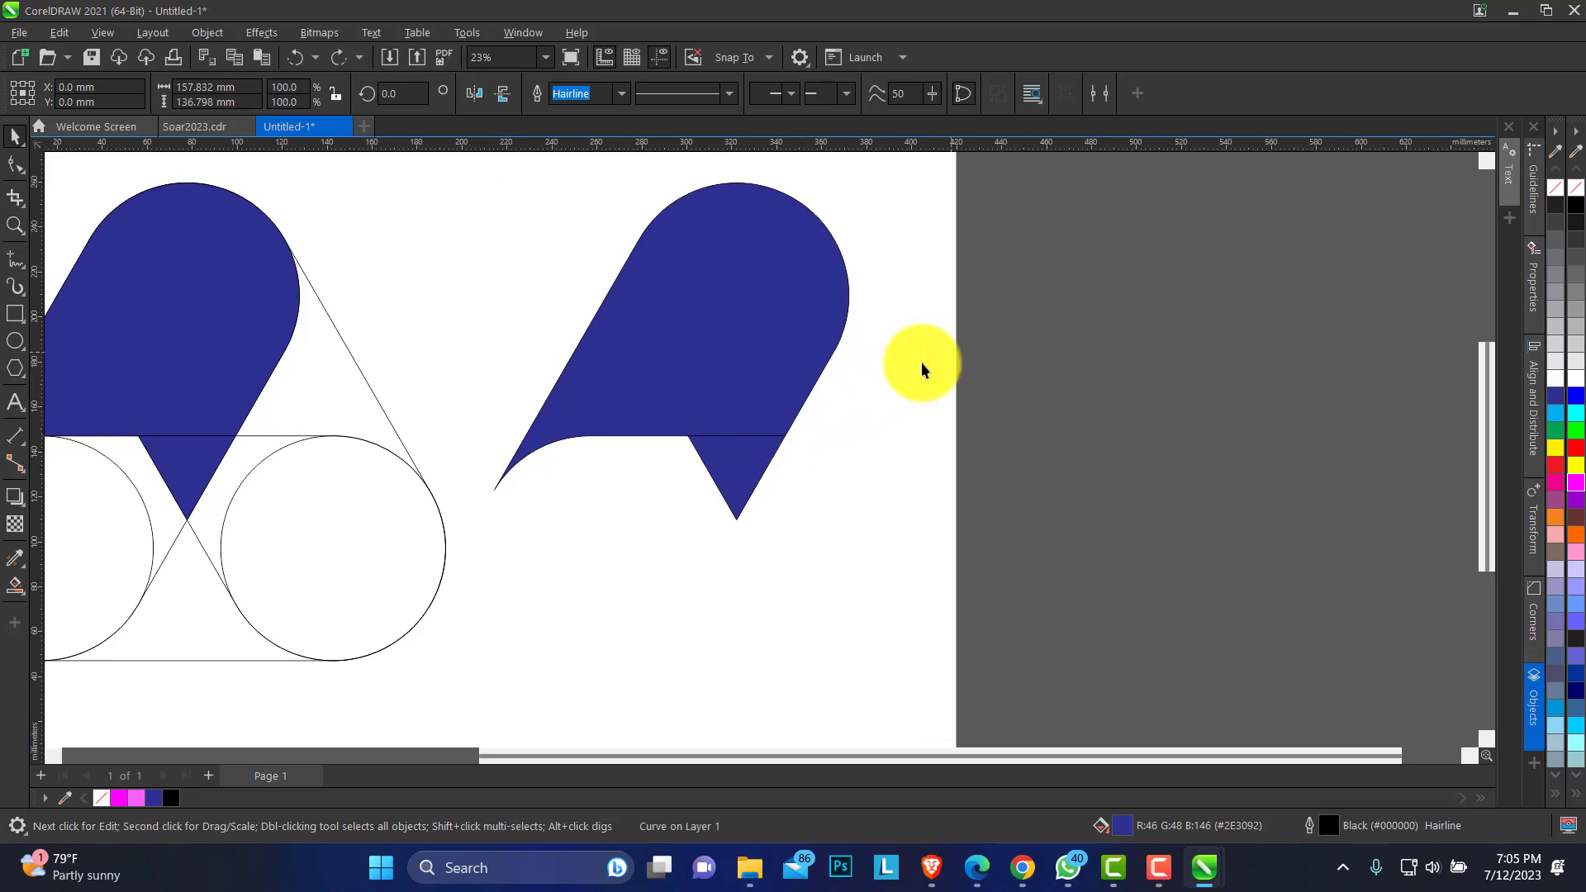
Fill the copied large shape and its small triangle with yellow
{"action": "left_click", "coordinate": [731, 462]}
{"action": "left_click", "coordinate": [747, 355], "text": "shift"}
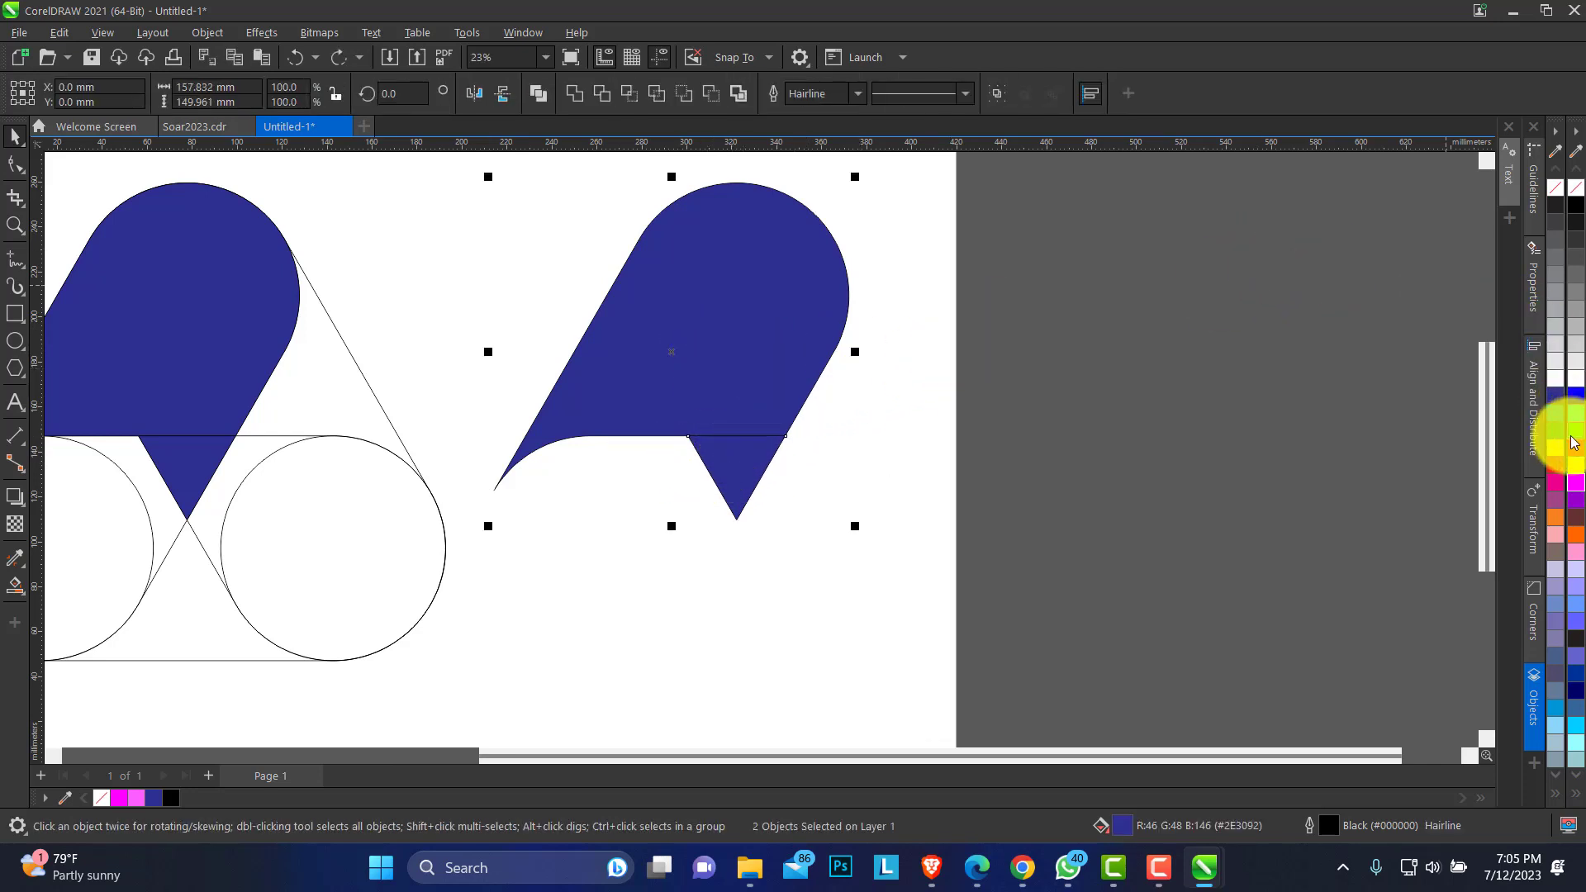
{"action": "left_click", "coordinate": [1572, 469]}
{"action": "left_click", "coordinate": [811, 351]}
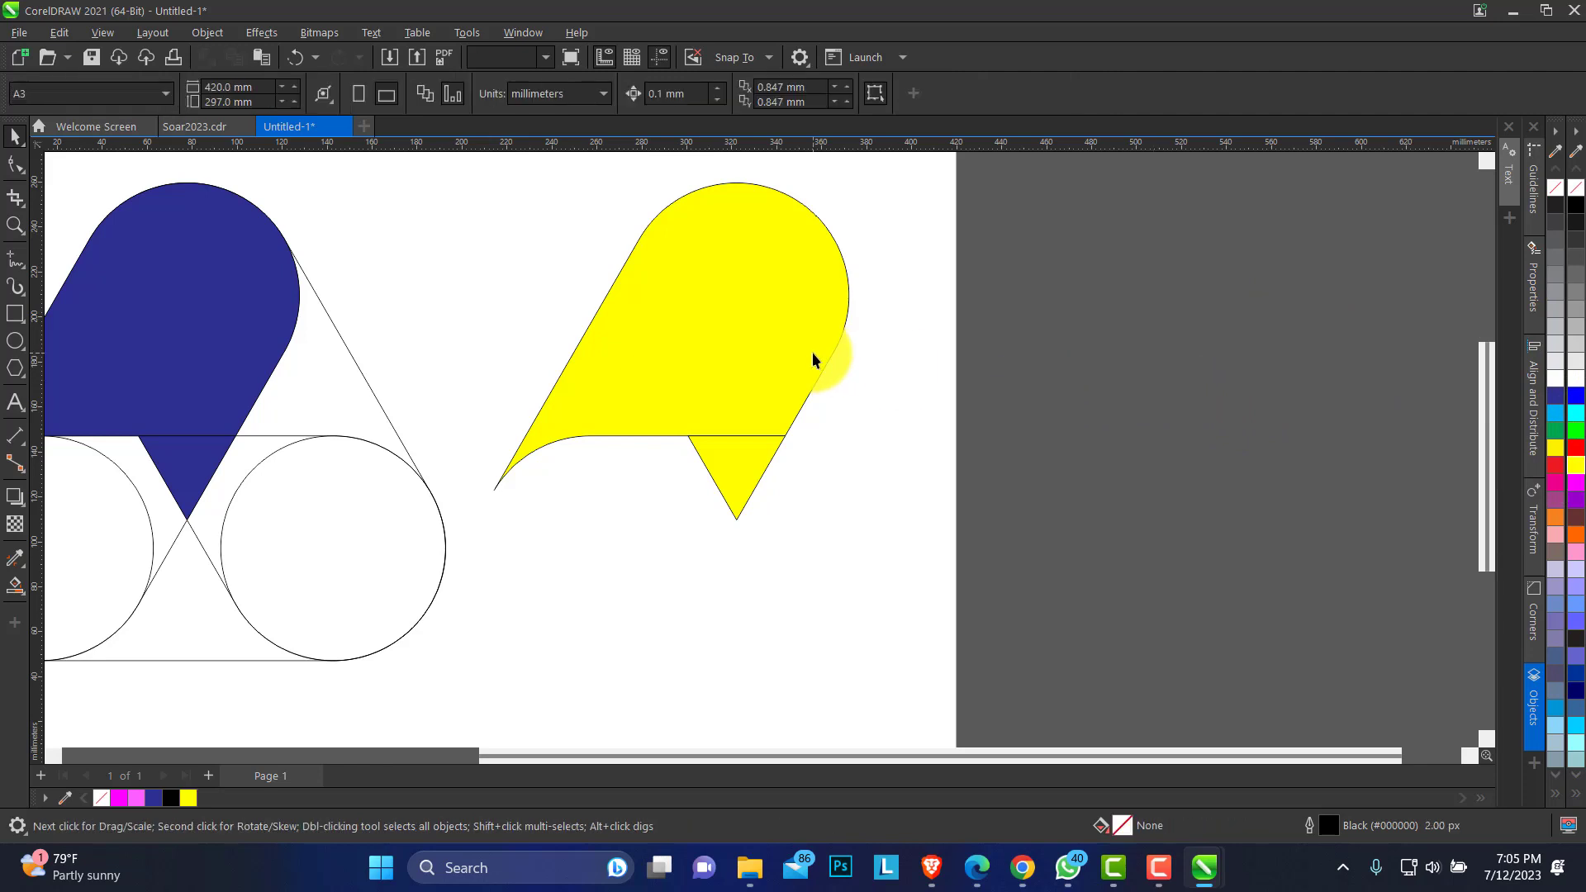
Move the large yellow shape's rotation centre to the middle of the small yellow triangle
{"action": "left_click", "coordinate": [726, 330]}
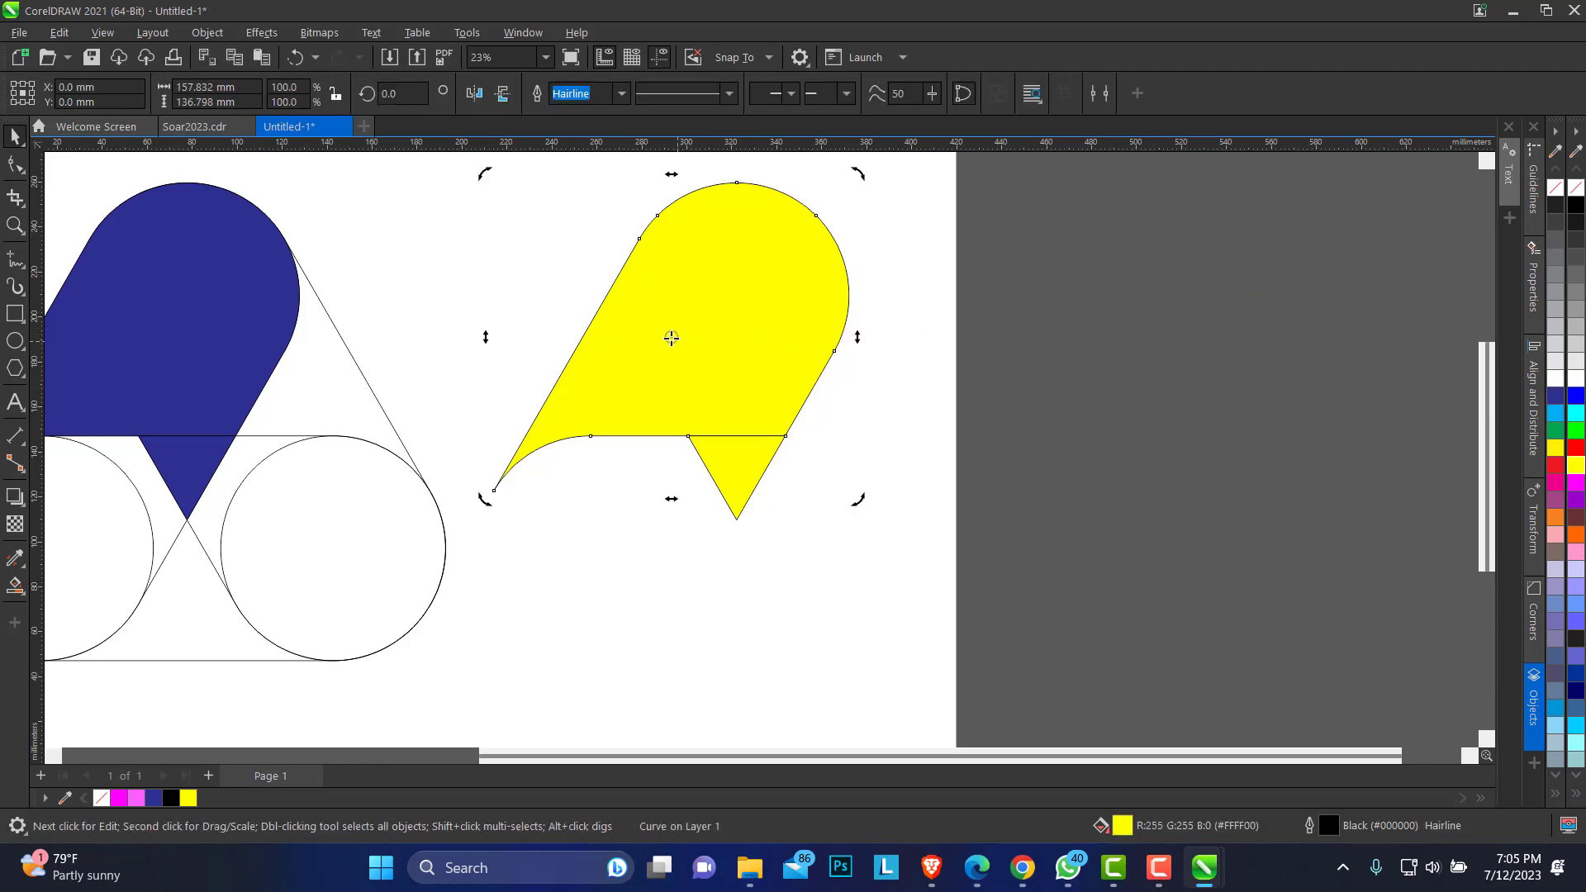
{"action": "left_click", "coordinate": [737, 465]}
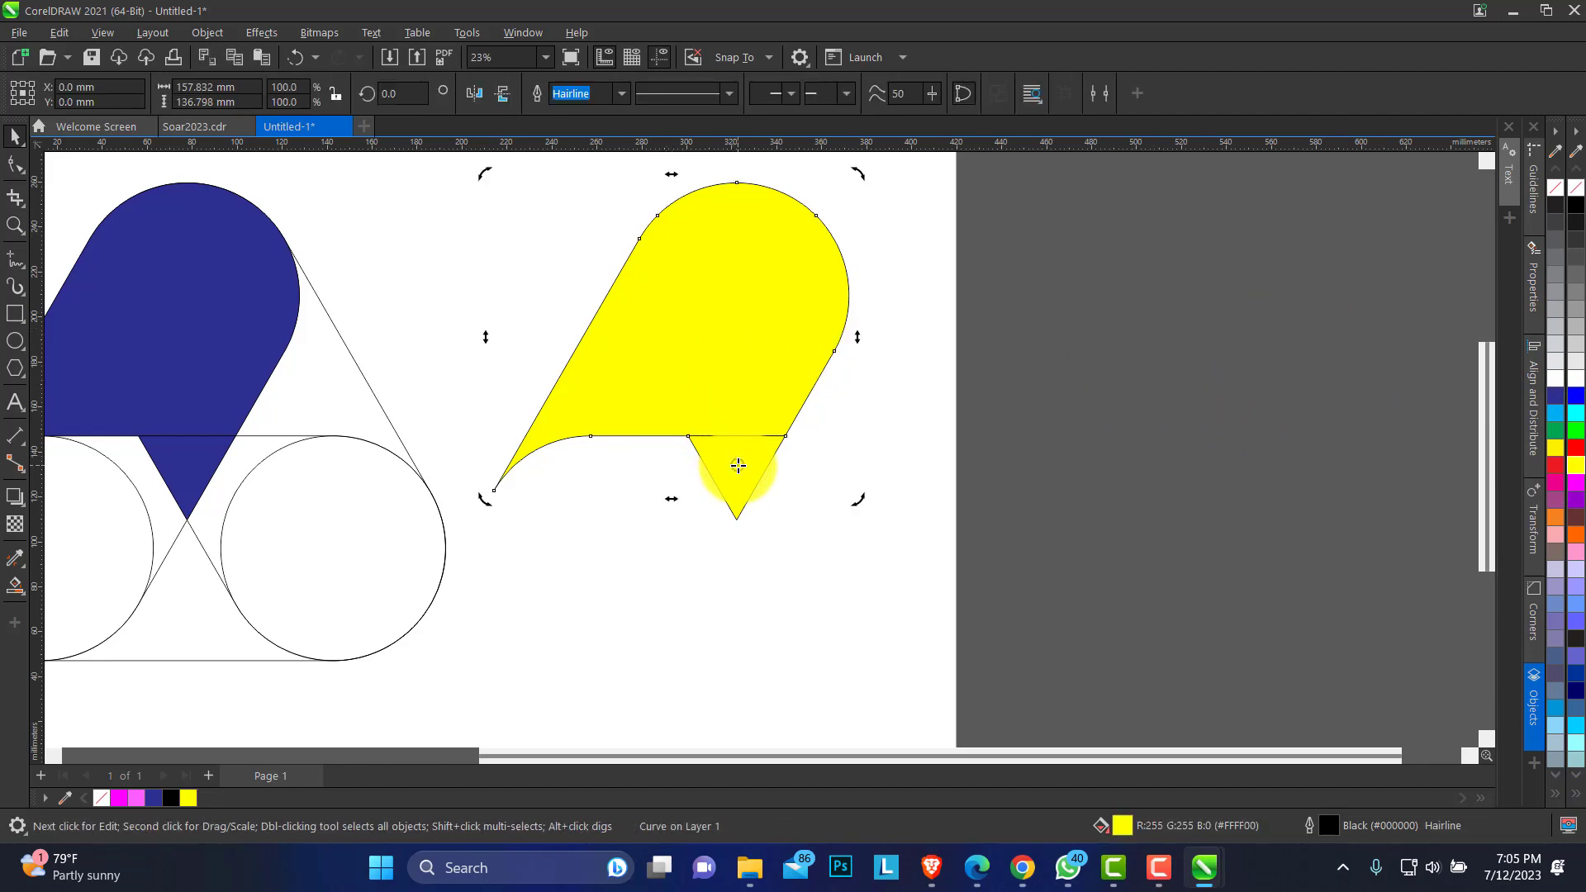
{"action": "left_click_drag", "start_coordinate": [736, 464], "coordinate": [736, 478]}
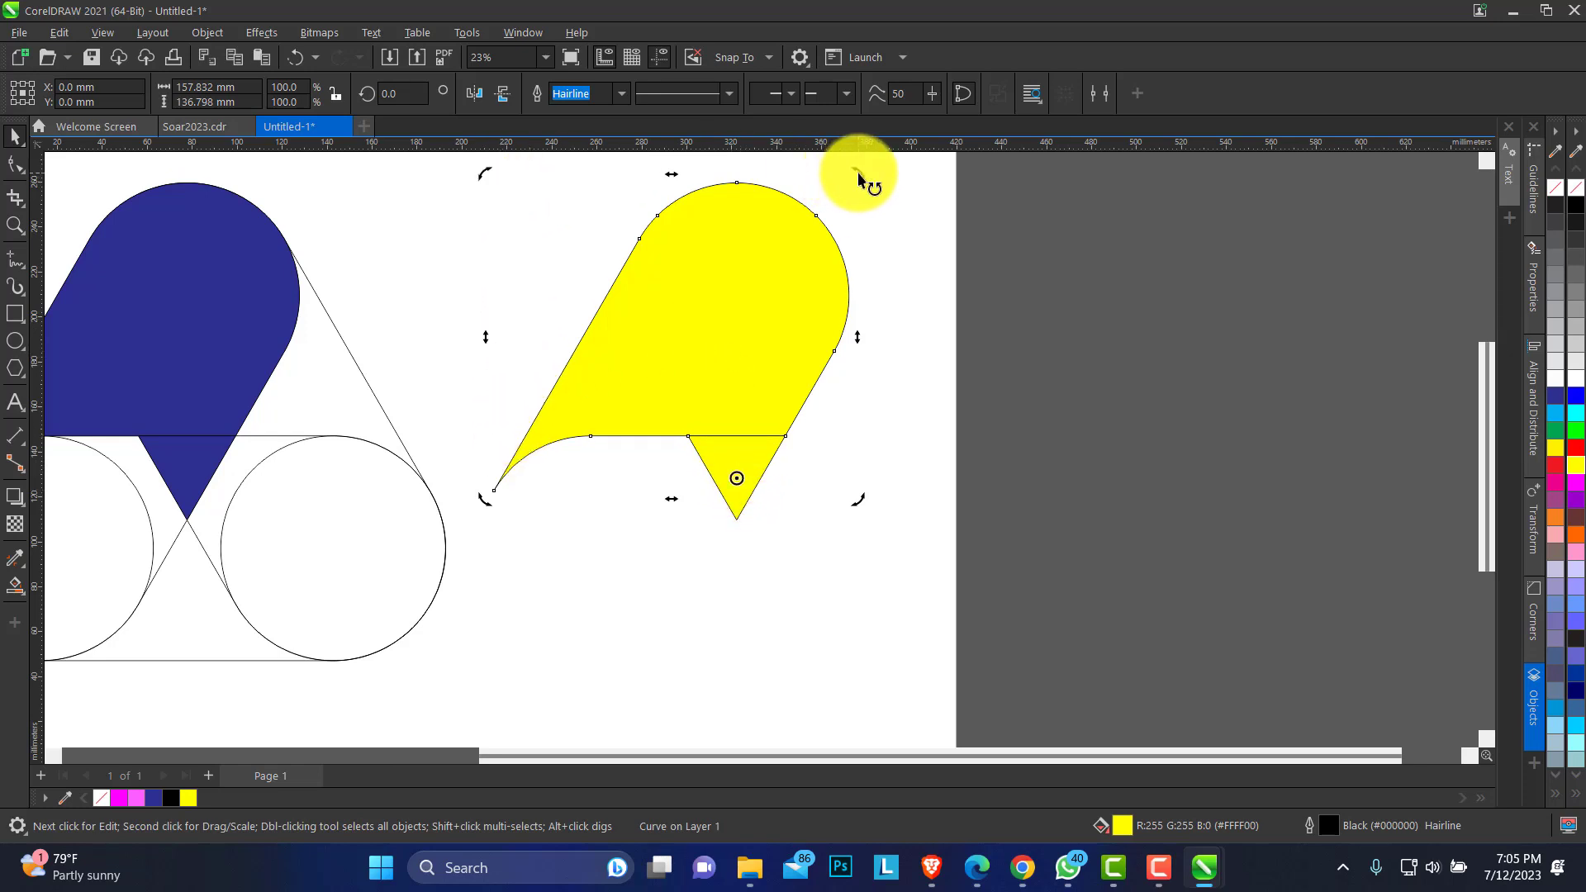
{"action": "left_click_drag", "start_coordinate": [859, 177], "coordinate": [906, 322]}
{"action": "key", "text": "ctrl+z"}
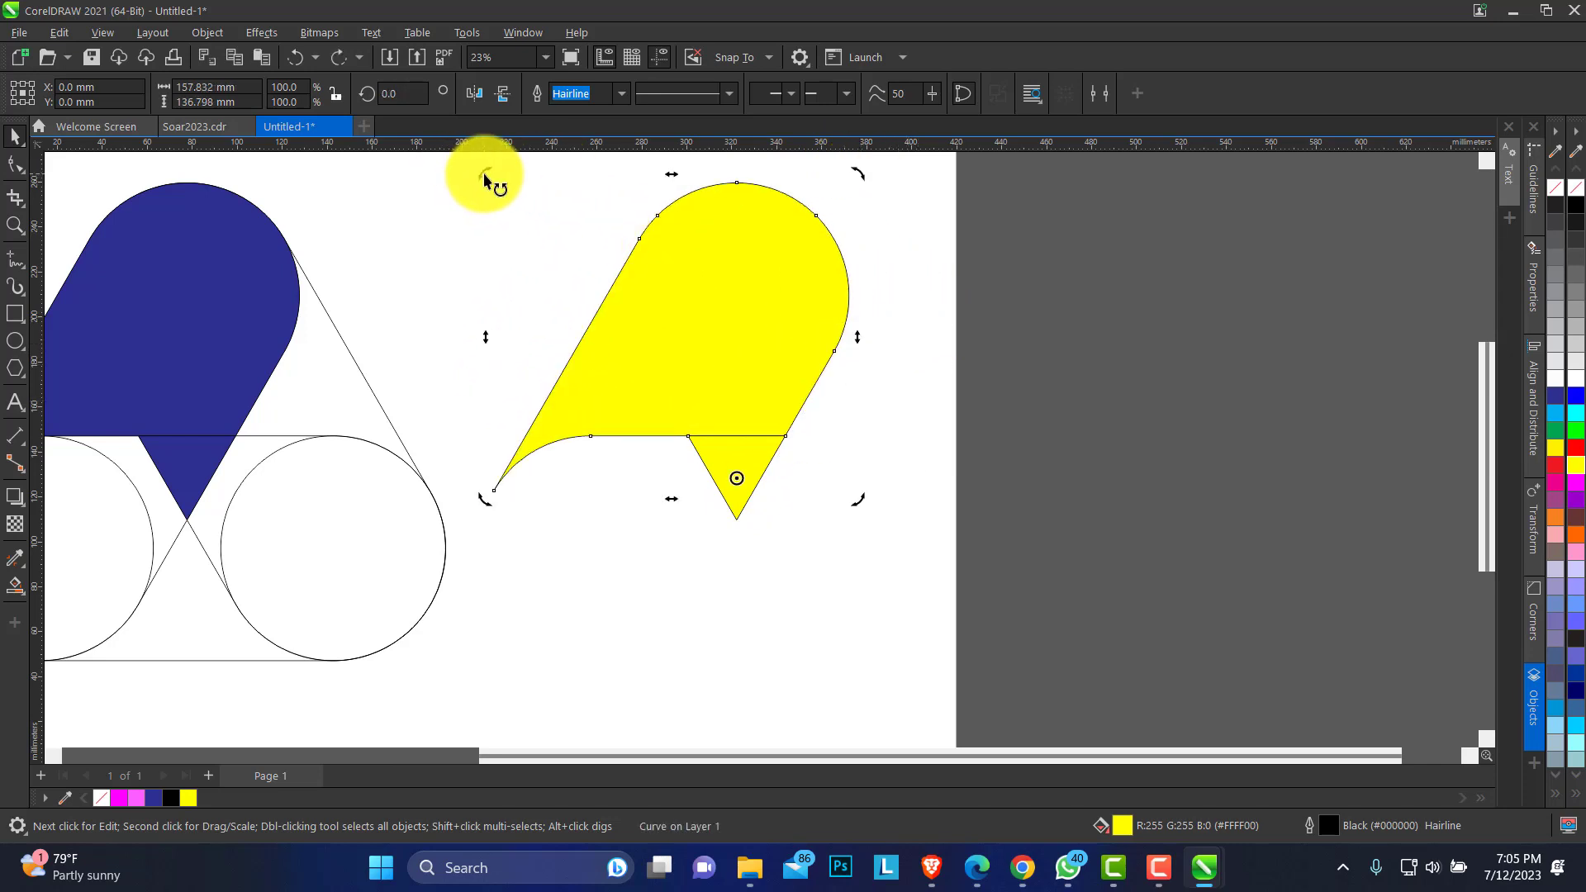
{"action": "left_click_drag", "start_coordinate": [485, 177], "coordinate": [659, 689]}
{"action": "key", "text": "ctrl+z"}
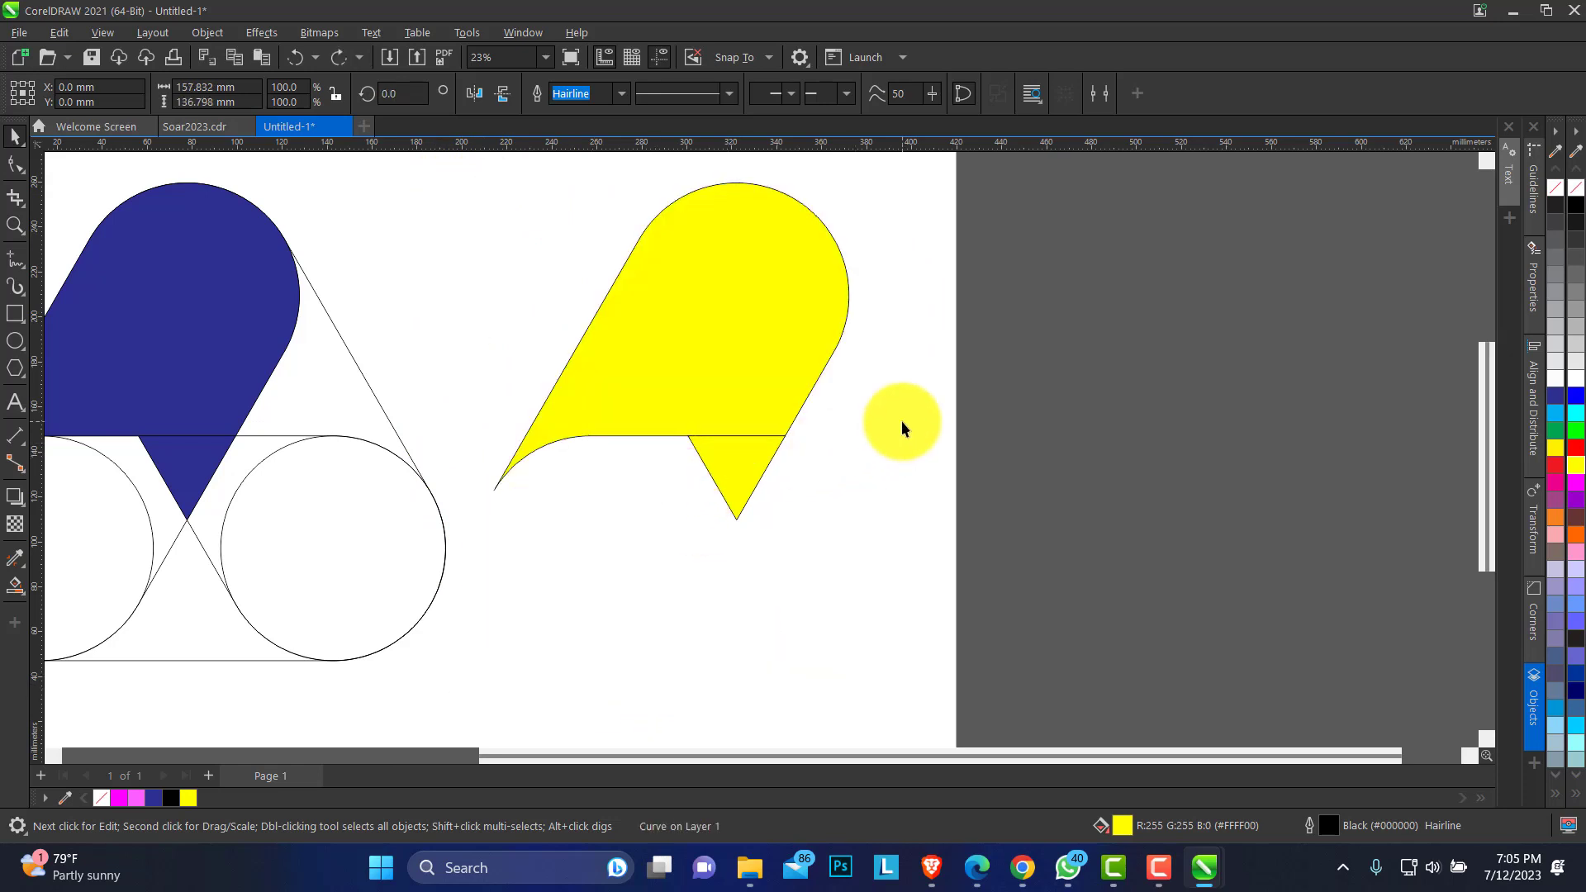
Draw two straight lines inside the small yellow triangle, each from an upper corner to the midpoint of the opposite side
{"action": "left_click", "coordinate": [752, 454]}
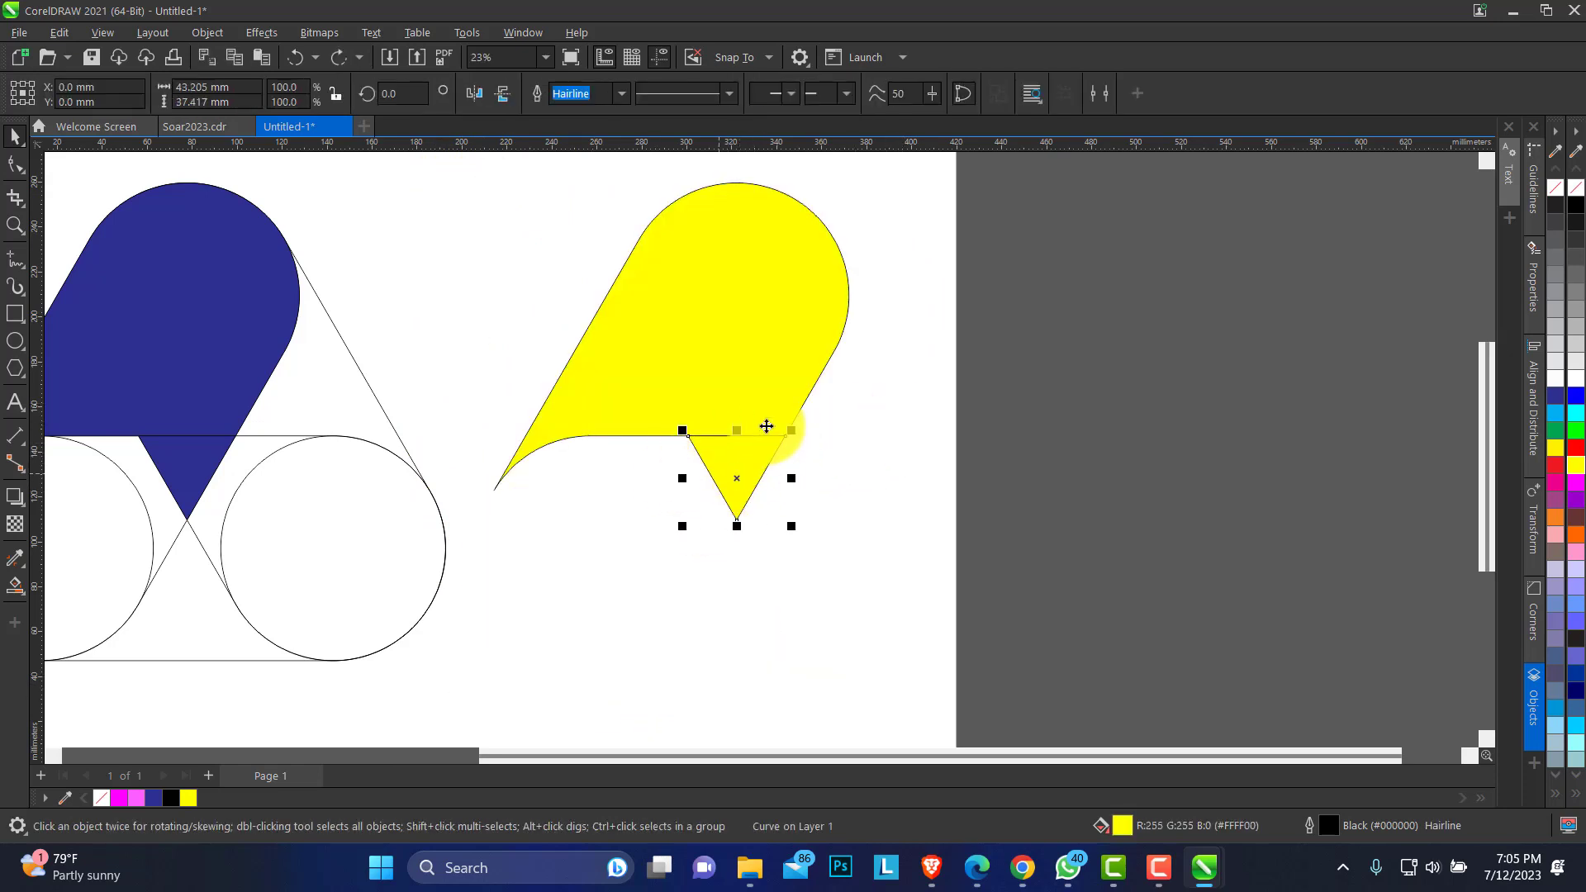
{"action": "left_click", "coordinate": [14, 225]}
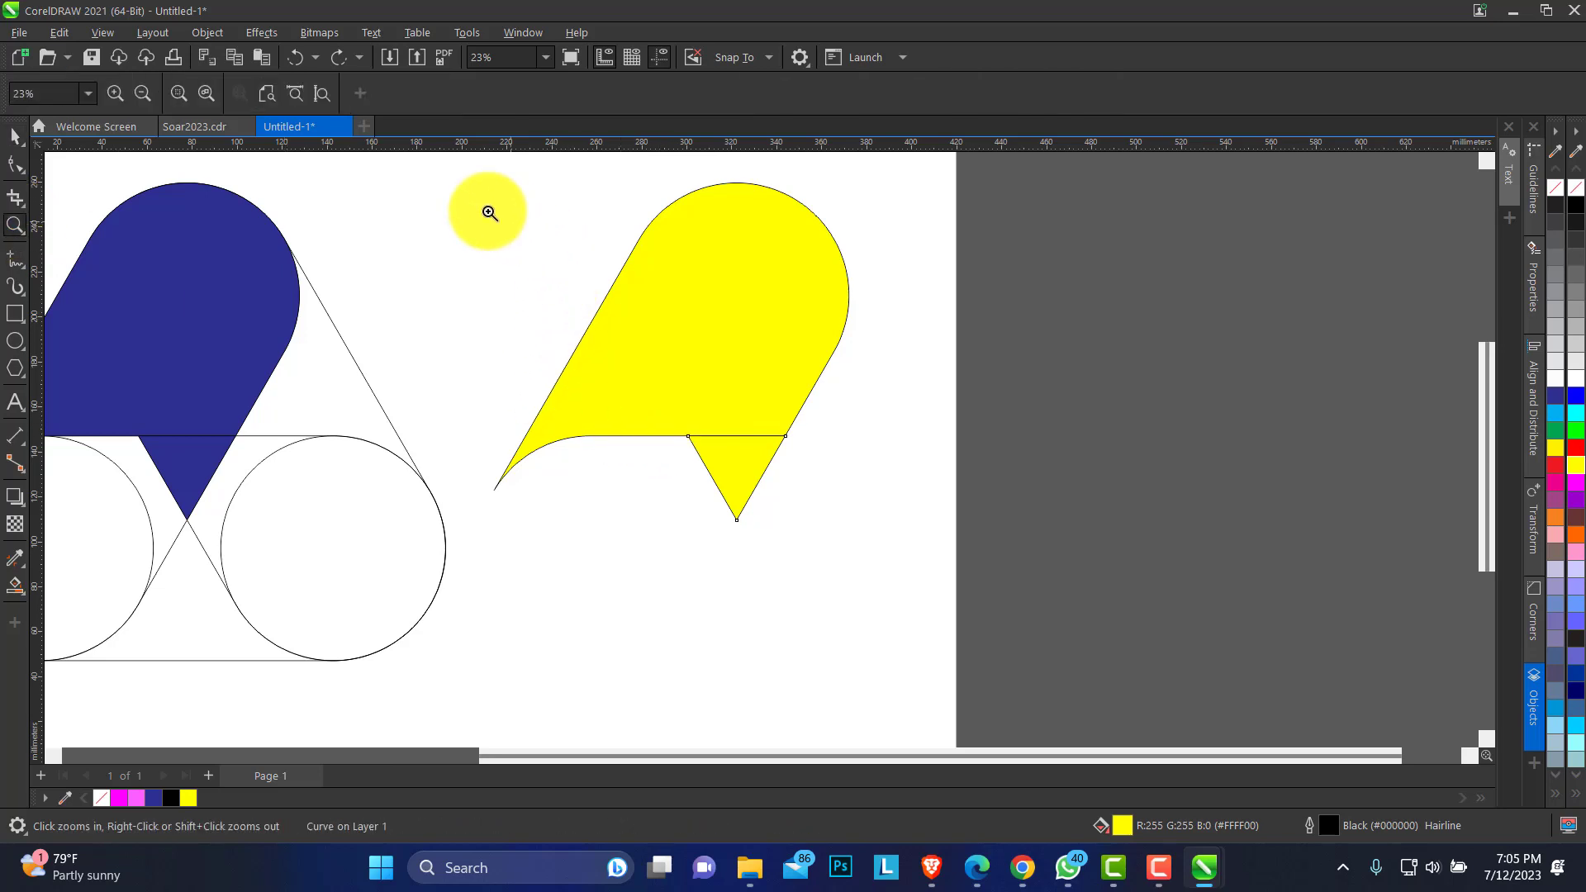
{"action": "left_click_drag", "start_coordinate": [449, 181], "coordinate": [966, 611]}
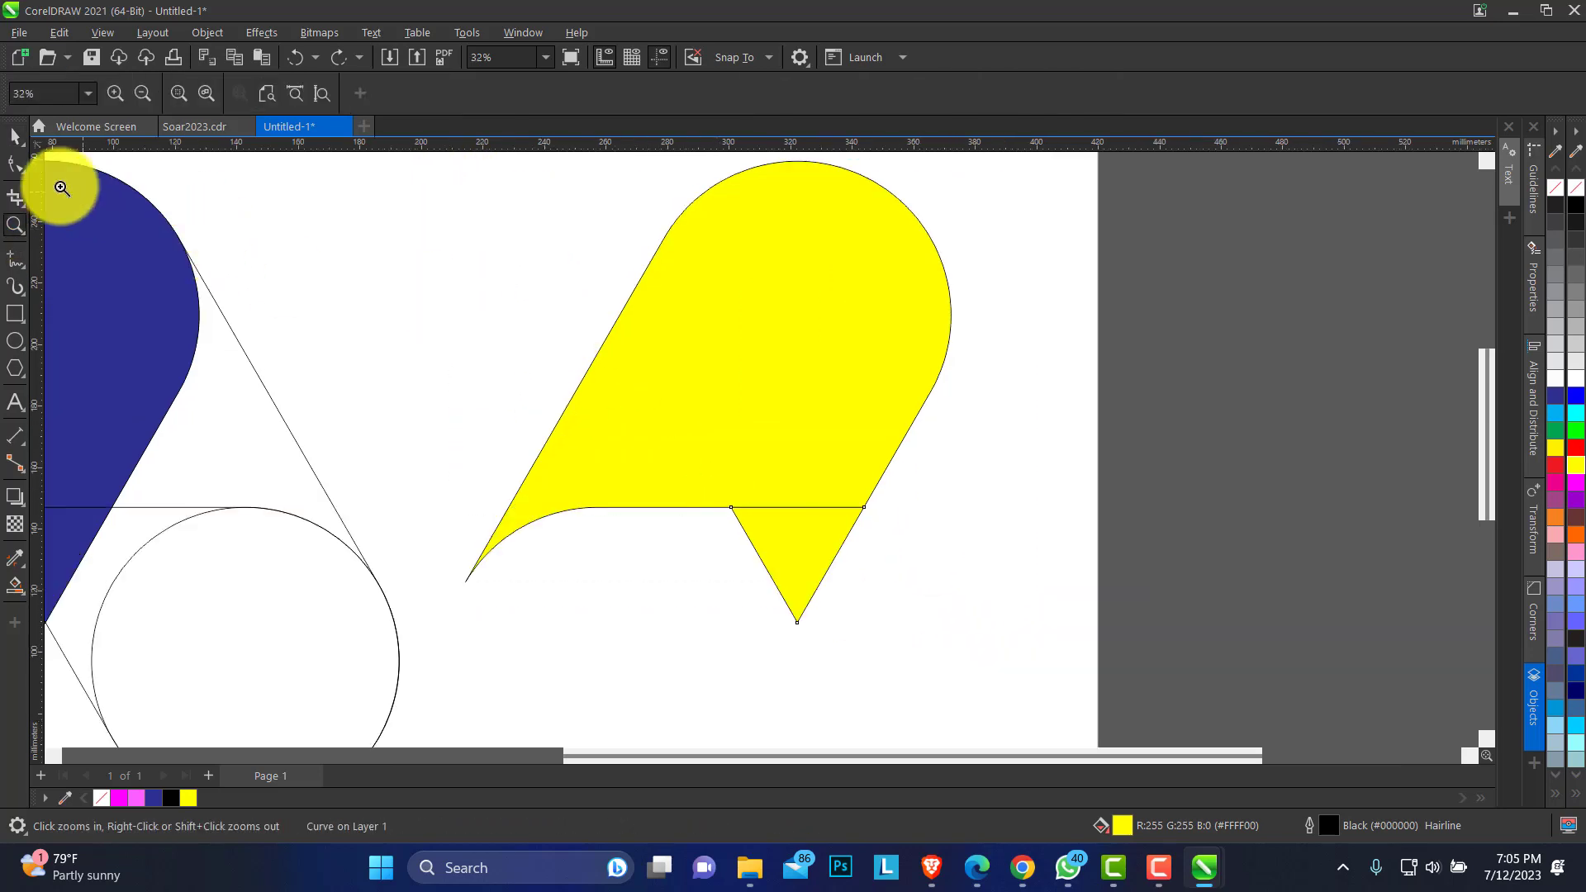
{"action": "left_click", "coordinate": [16, 139]}
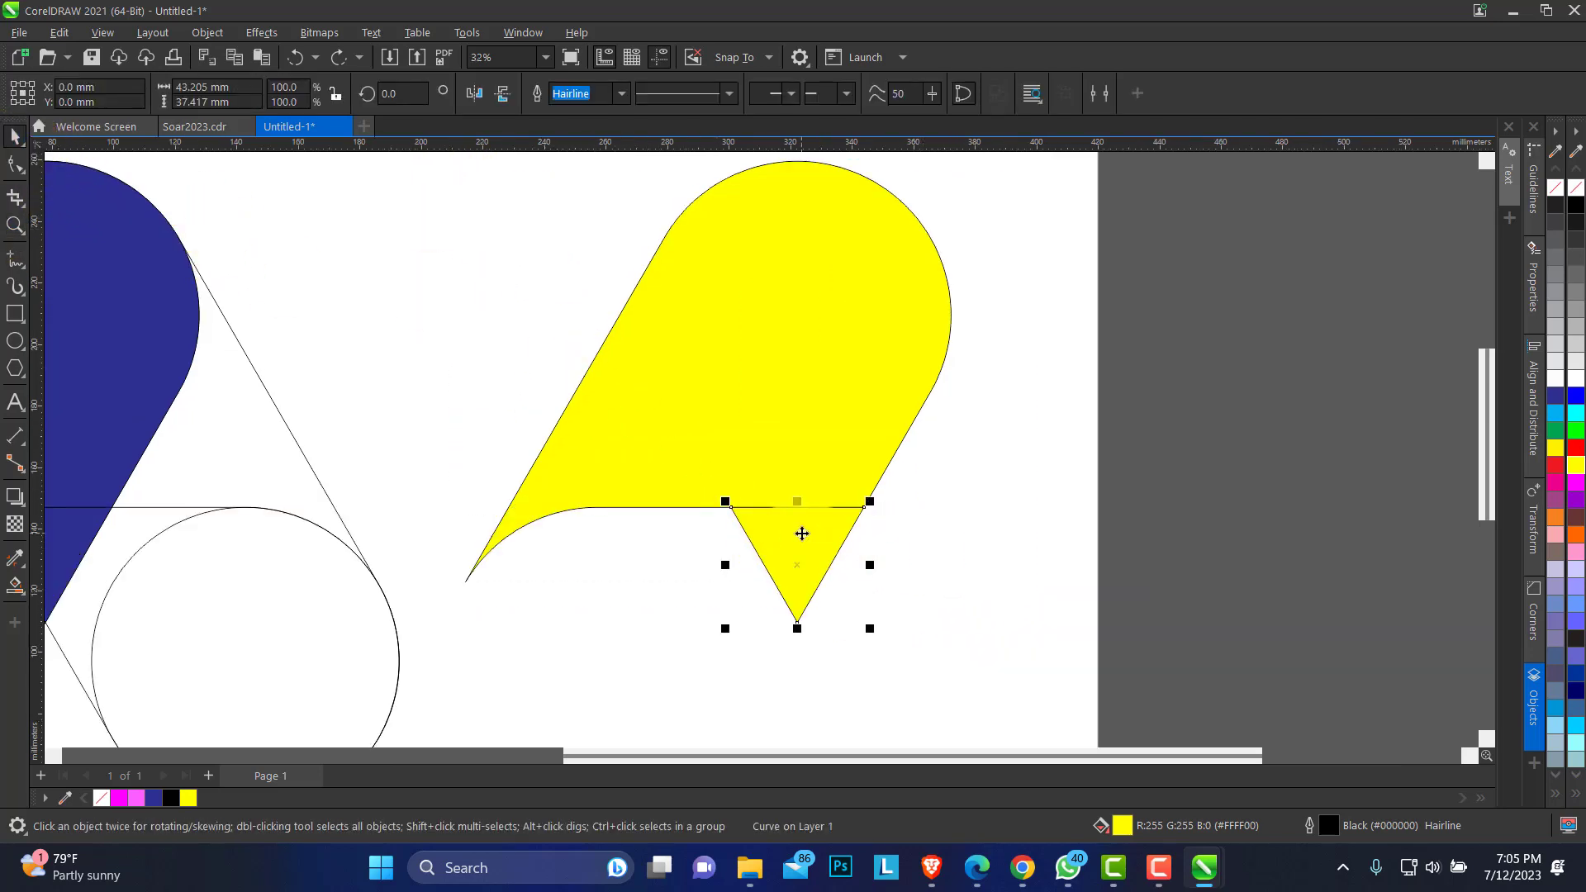
{"action": "left_click", "coordinate": [24, 273]}
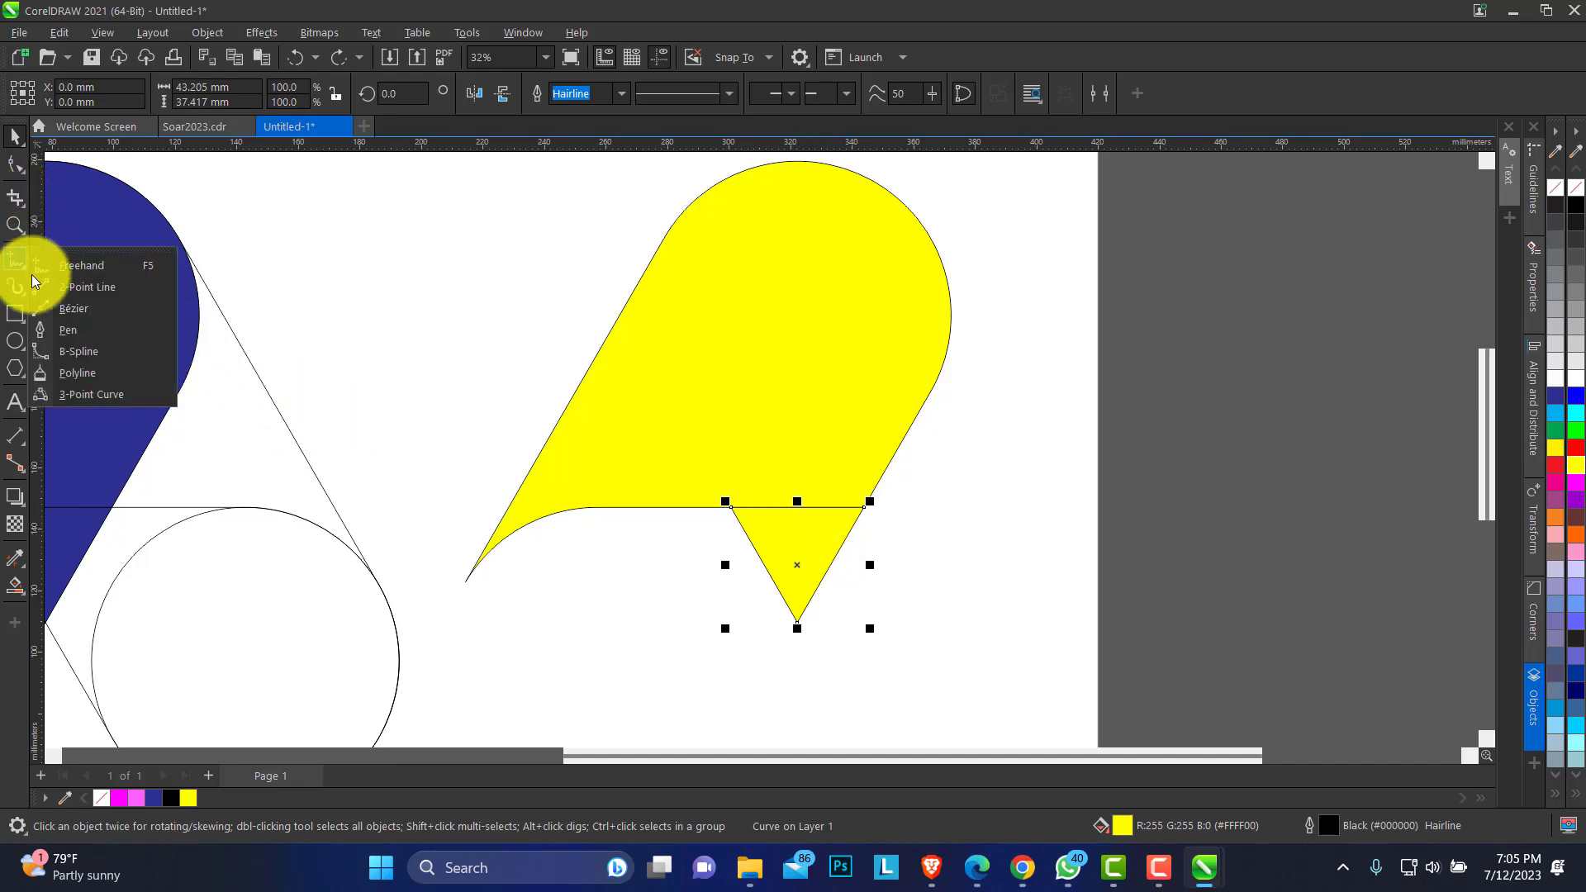
{"action": "left_click", "coordinate": [73, 265]}
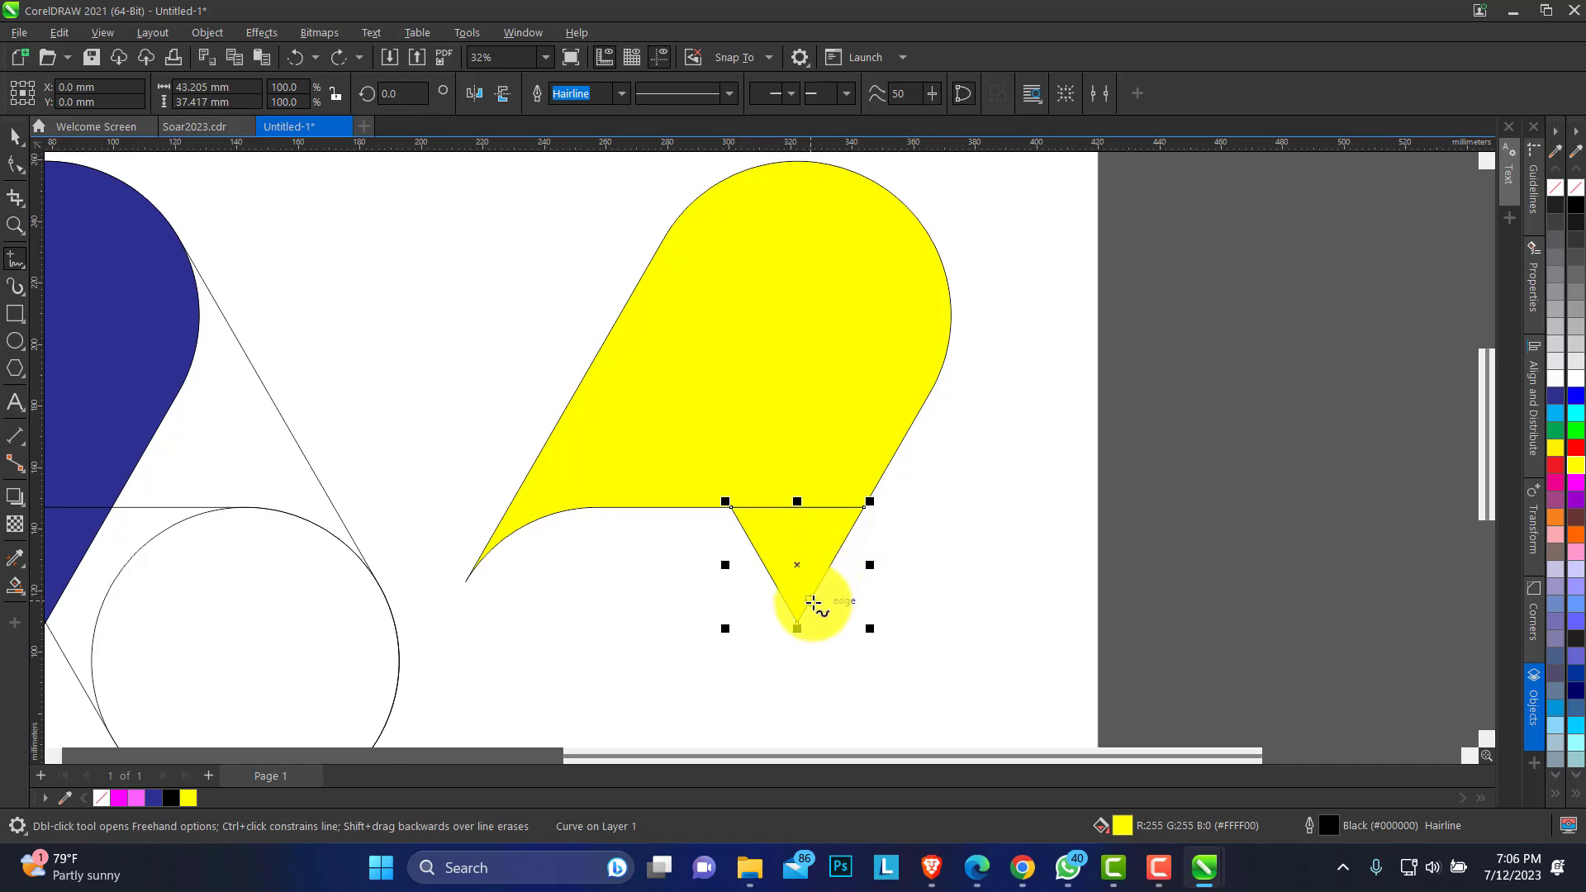
{"action": "left_click", "coordinate": [831, 565]}
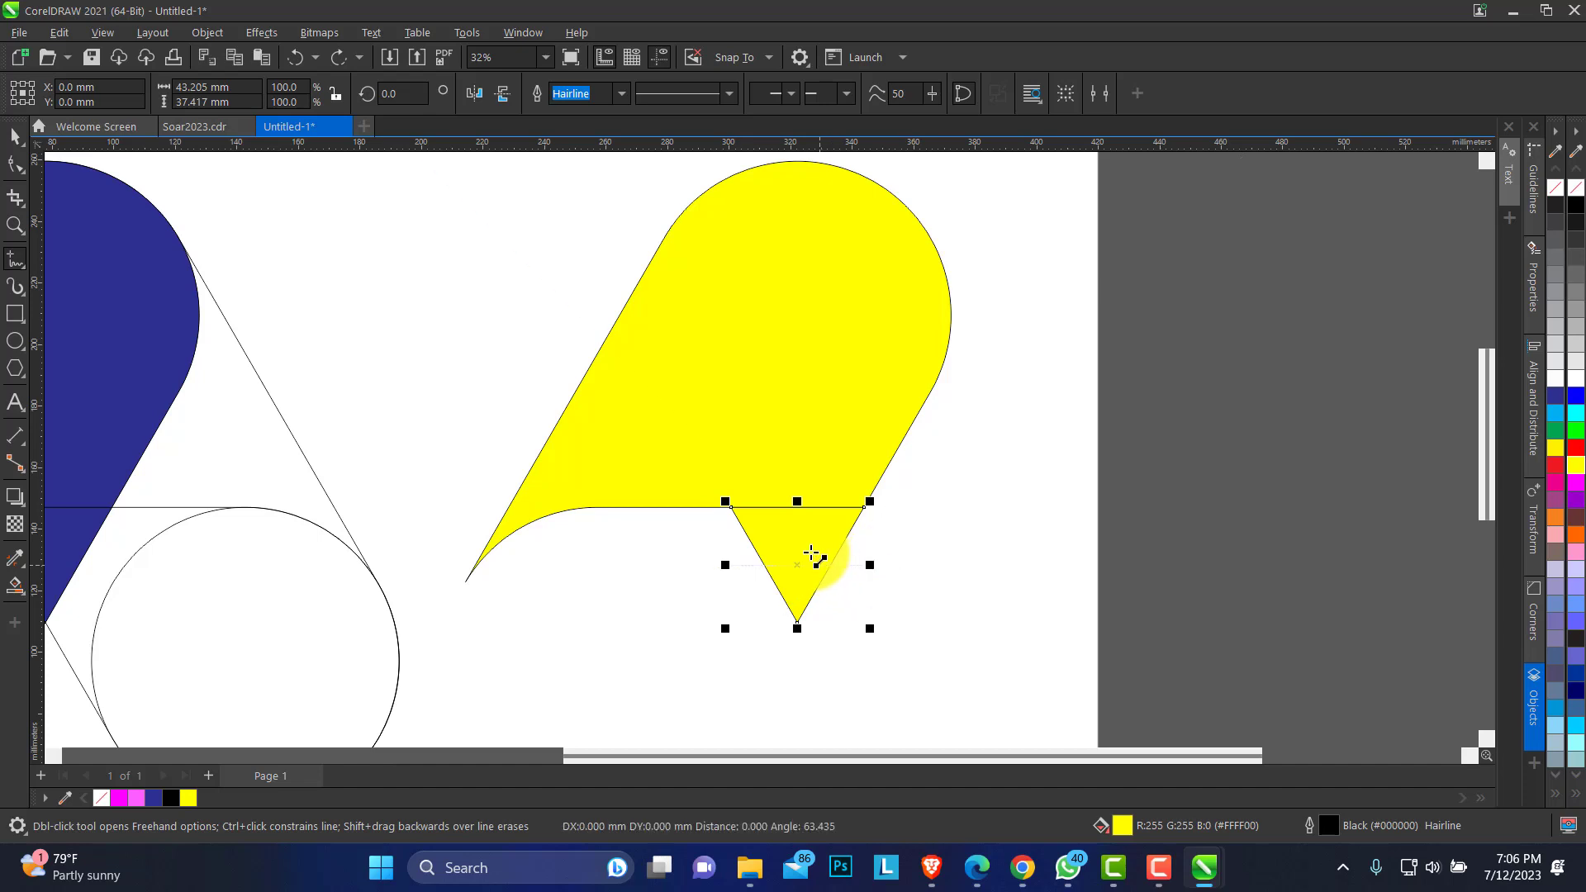
{"action": "left_click", "coordinate": [727, 507]}
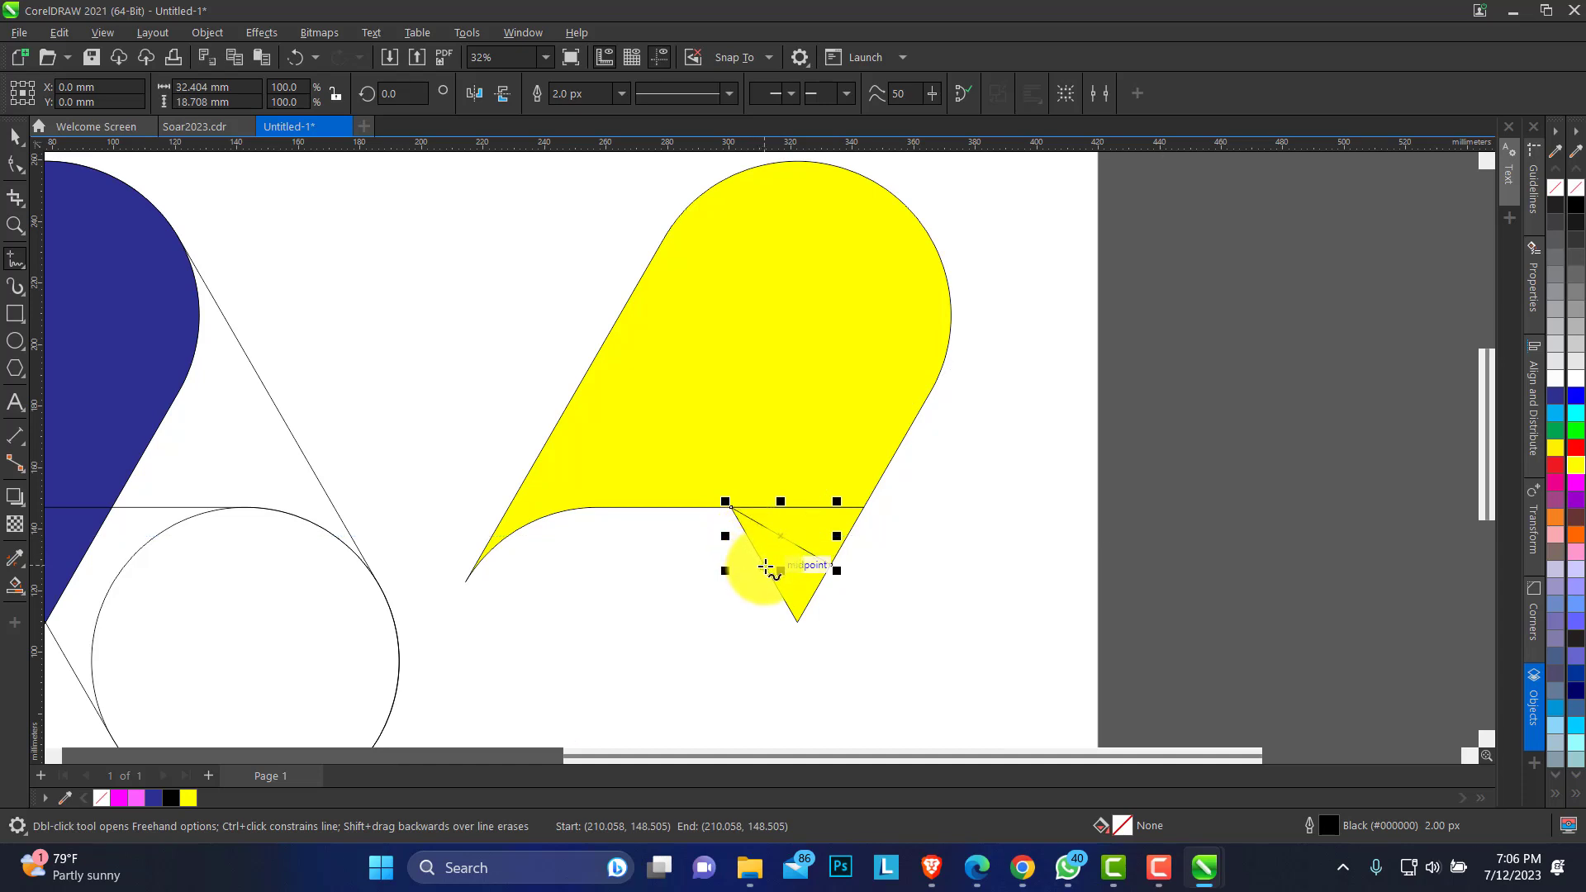
{"action": "left_click_drag", "start_coordinate": [766, 567], "coordinate": [863, 508]}
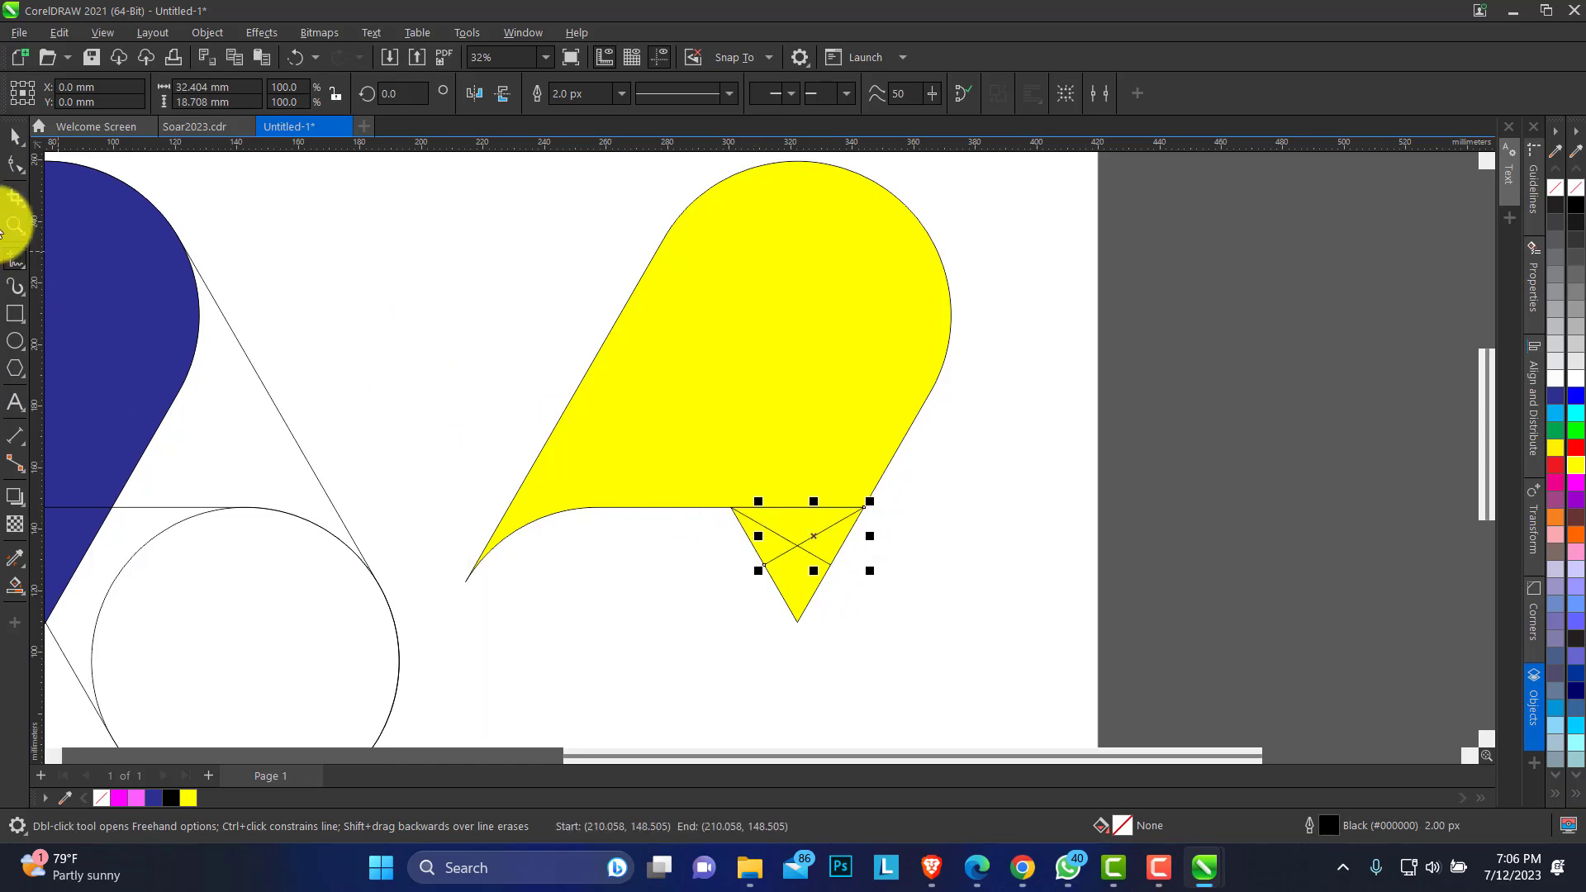
Group the small triangle with its two lines, and place the large yellow shape's rotation centre where the lines cross
{"action": "left_click", "coordinate": [18, 140]}
{"action": "left_click_drag", "start_coordinate": [964, 468], "coordinate": [710, 625]}
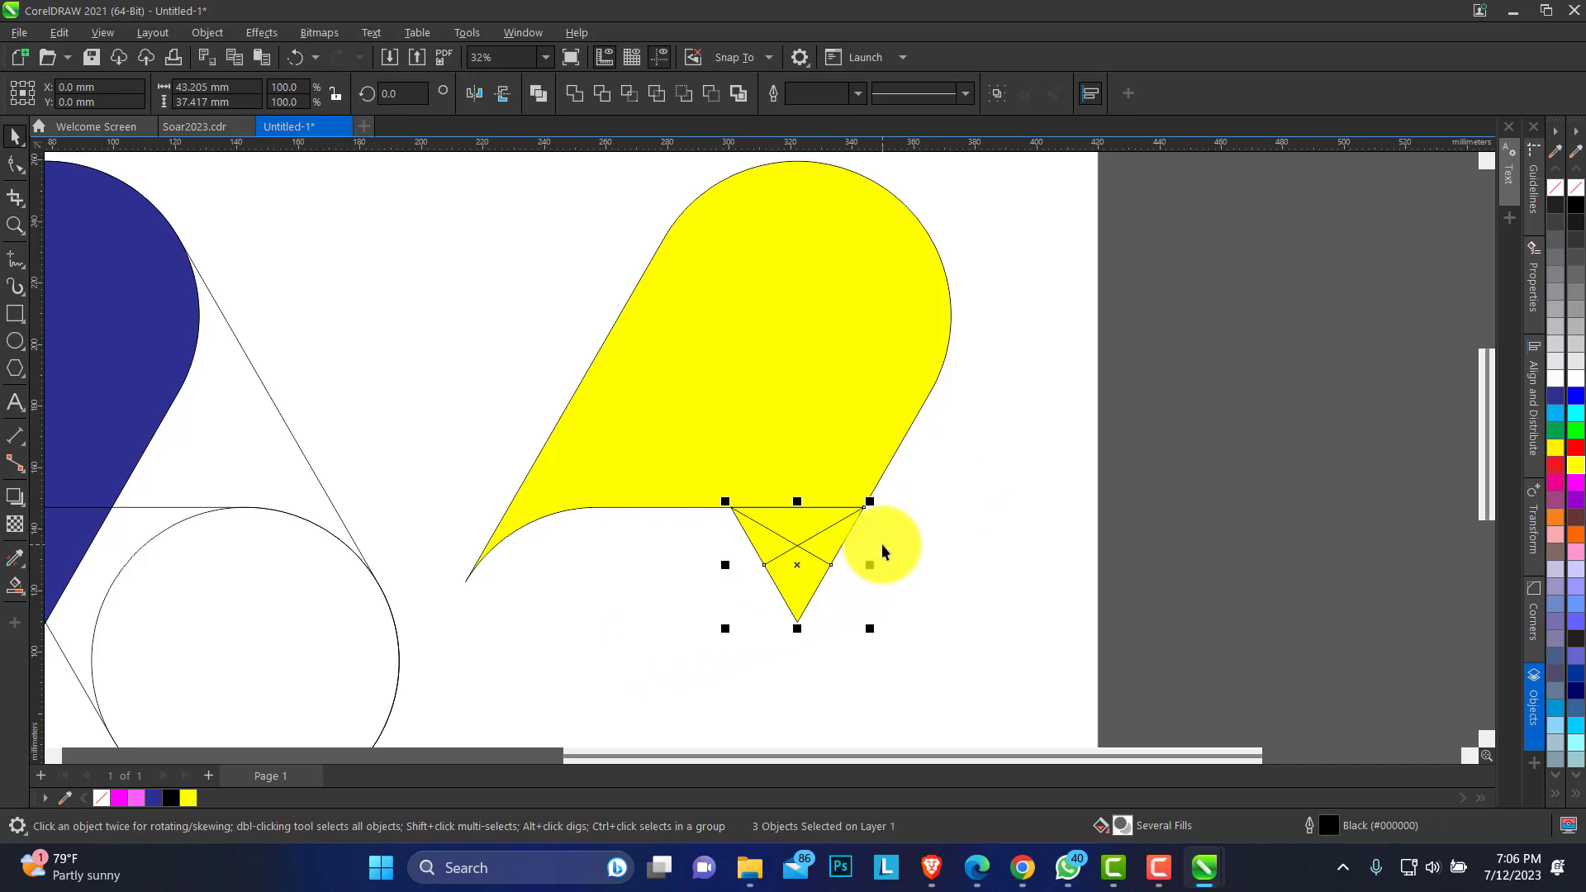
{"action": "left_click_drag", "start_coordinate": [940, 464], "coordinate": [690, 603]}
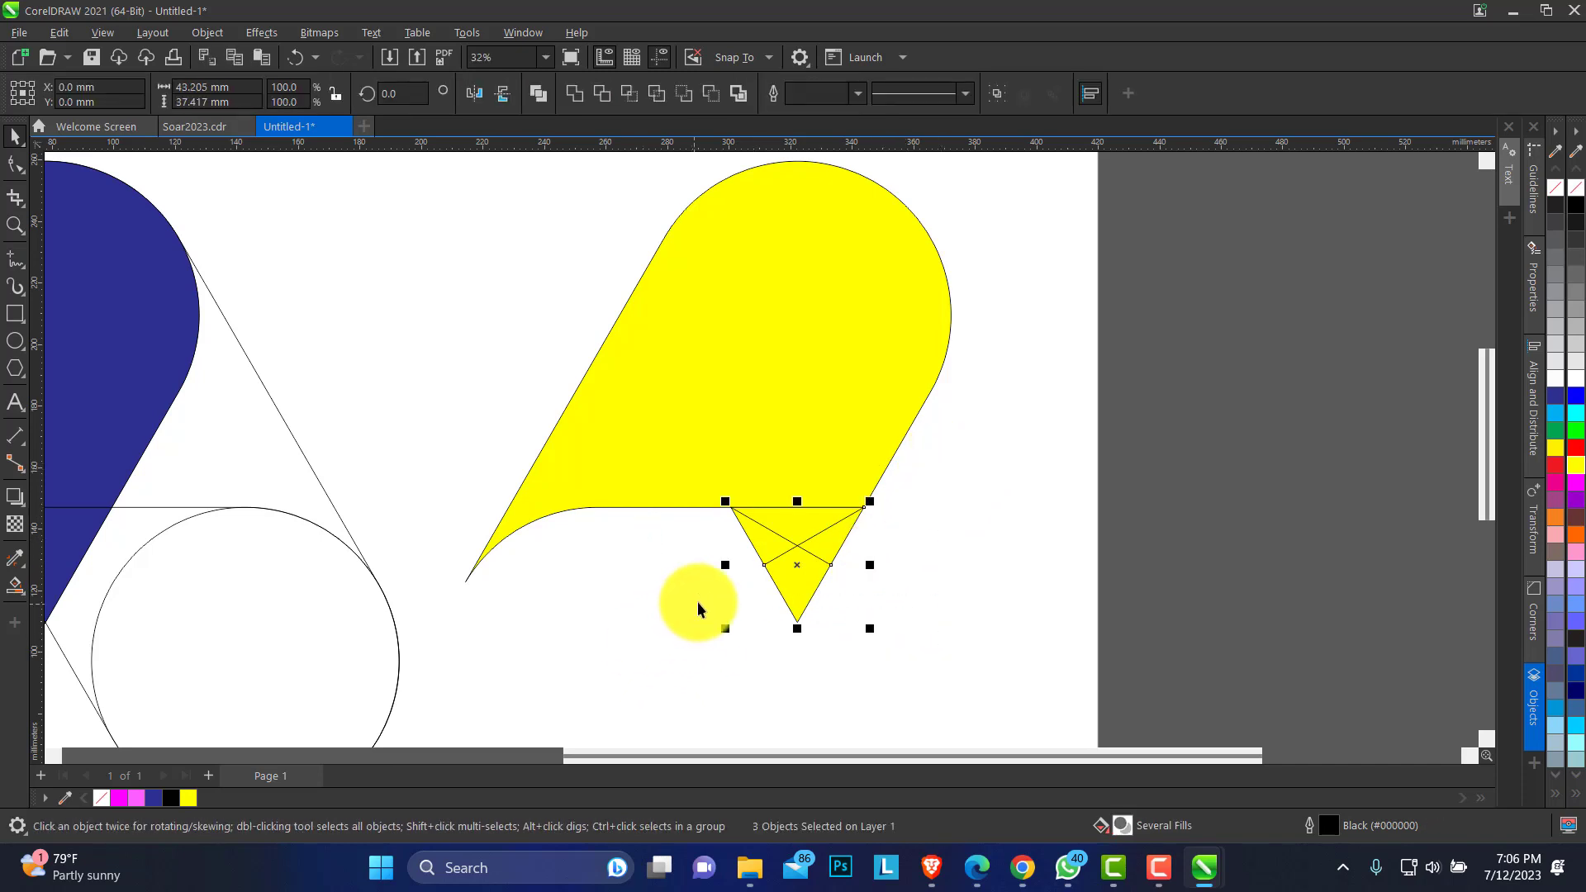
{"action": "key", "text": "ctrl+g"}
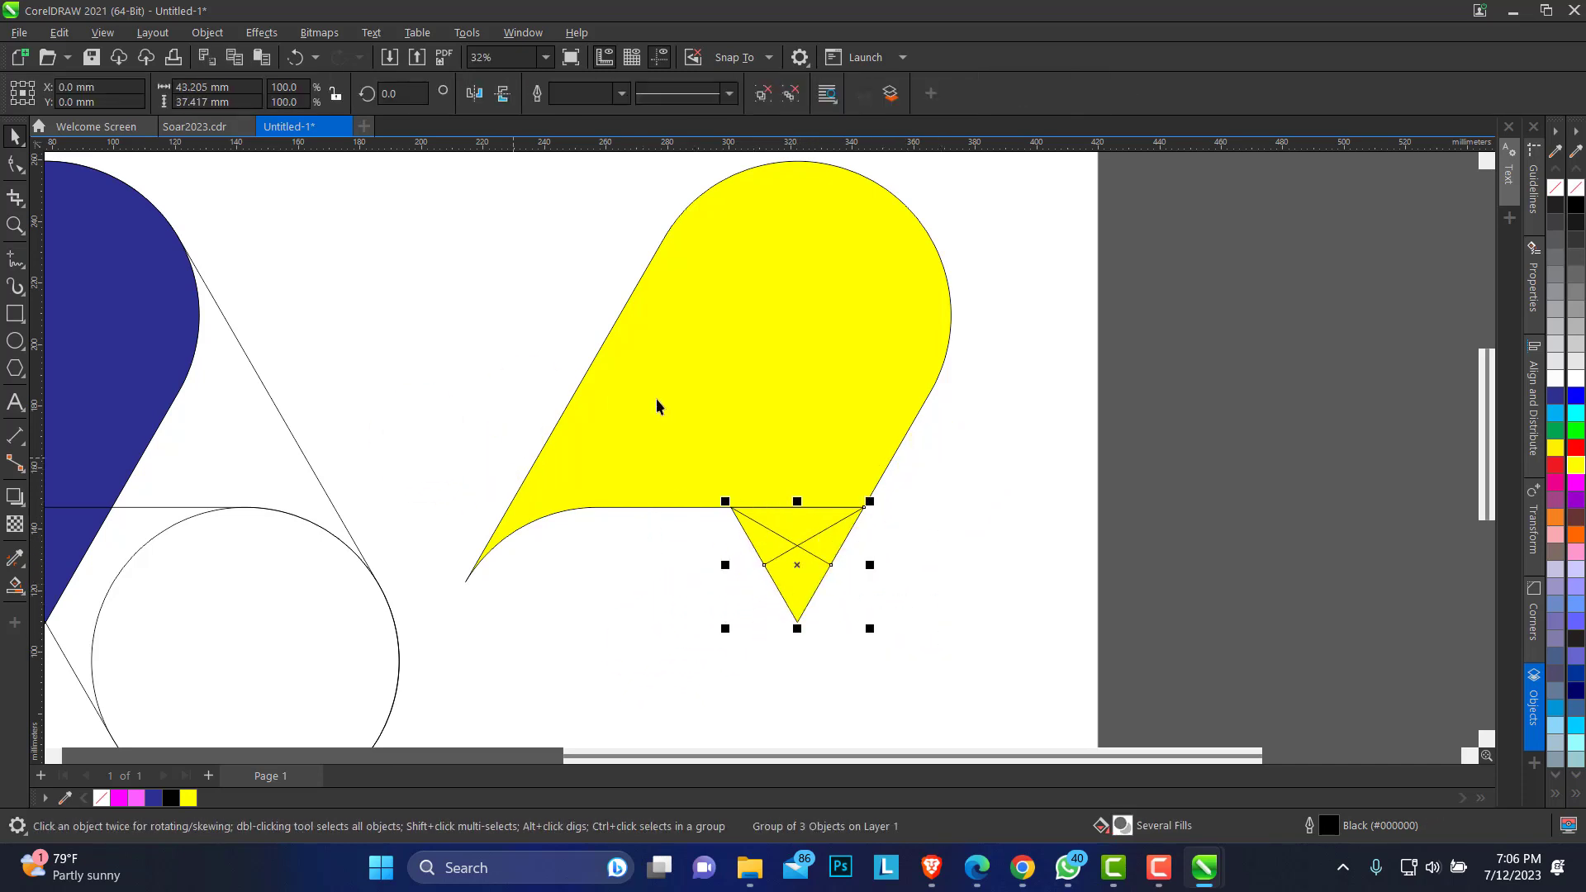
{"action": "left_click", "coordinate": [686, 399]}
{"action": "left_click", "coordinate": [760, 365]}
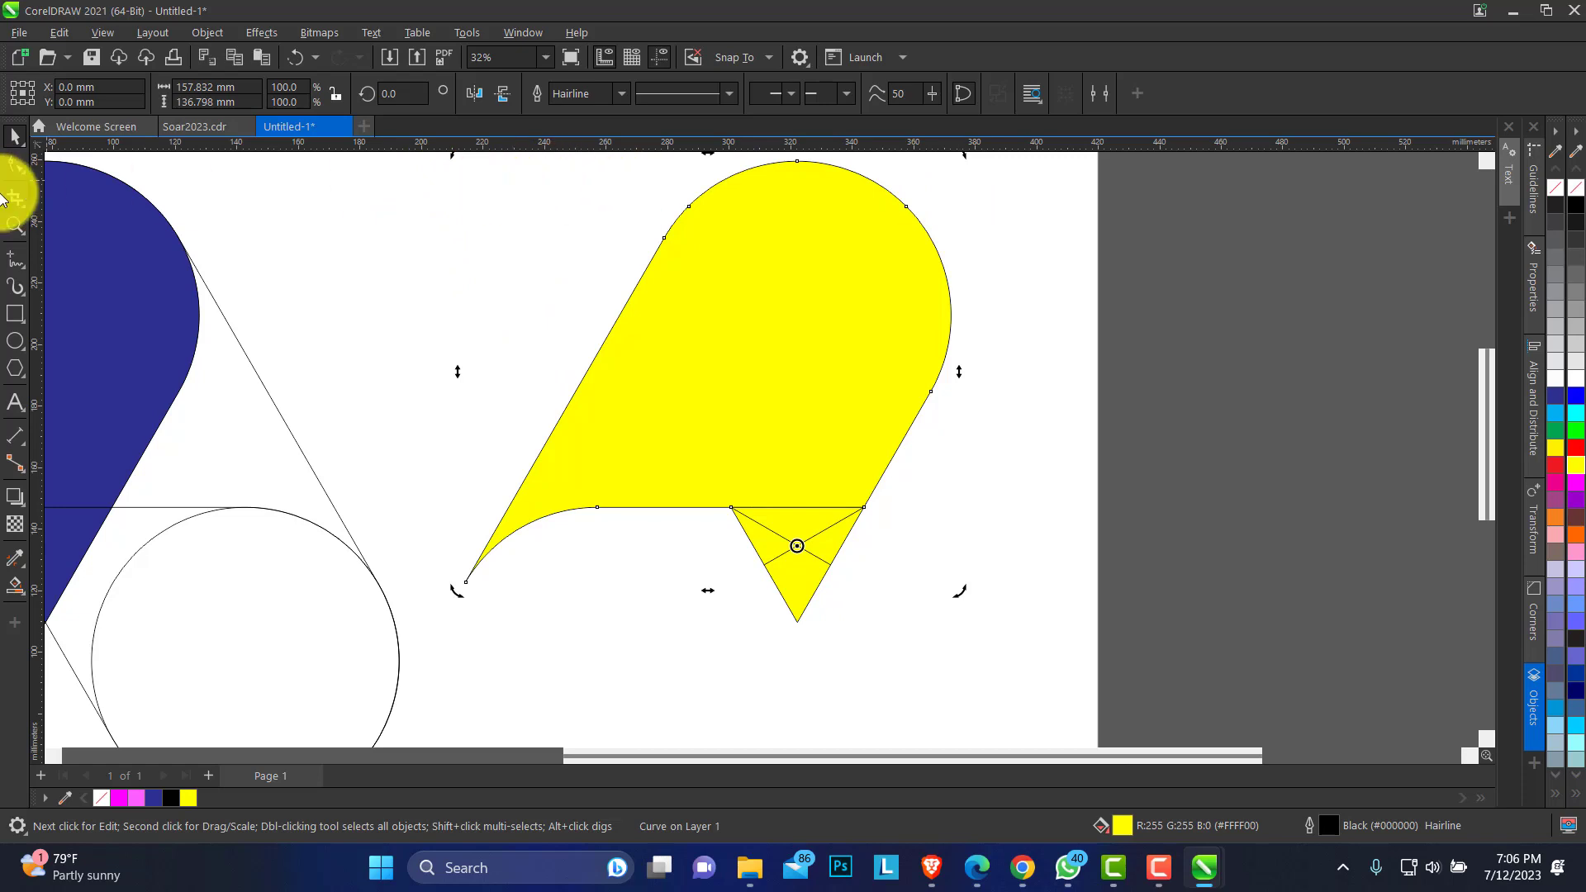
Move the blue construction left, partly off the page, and shift the yellow shapes left towards the middle of the page
{"action": "left_click", "coordinate": [14, 225]}
{"action": "scroll", "coordinate": [573, 241], "scroll_direction": "down", "scroll_amount": 1}
{"action": "scroll", "coordinate": [580, 307], "scroll_direction": "down", "scroll_amount": 1}
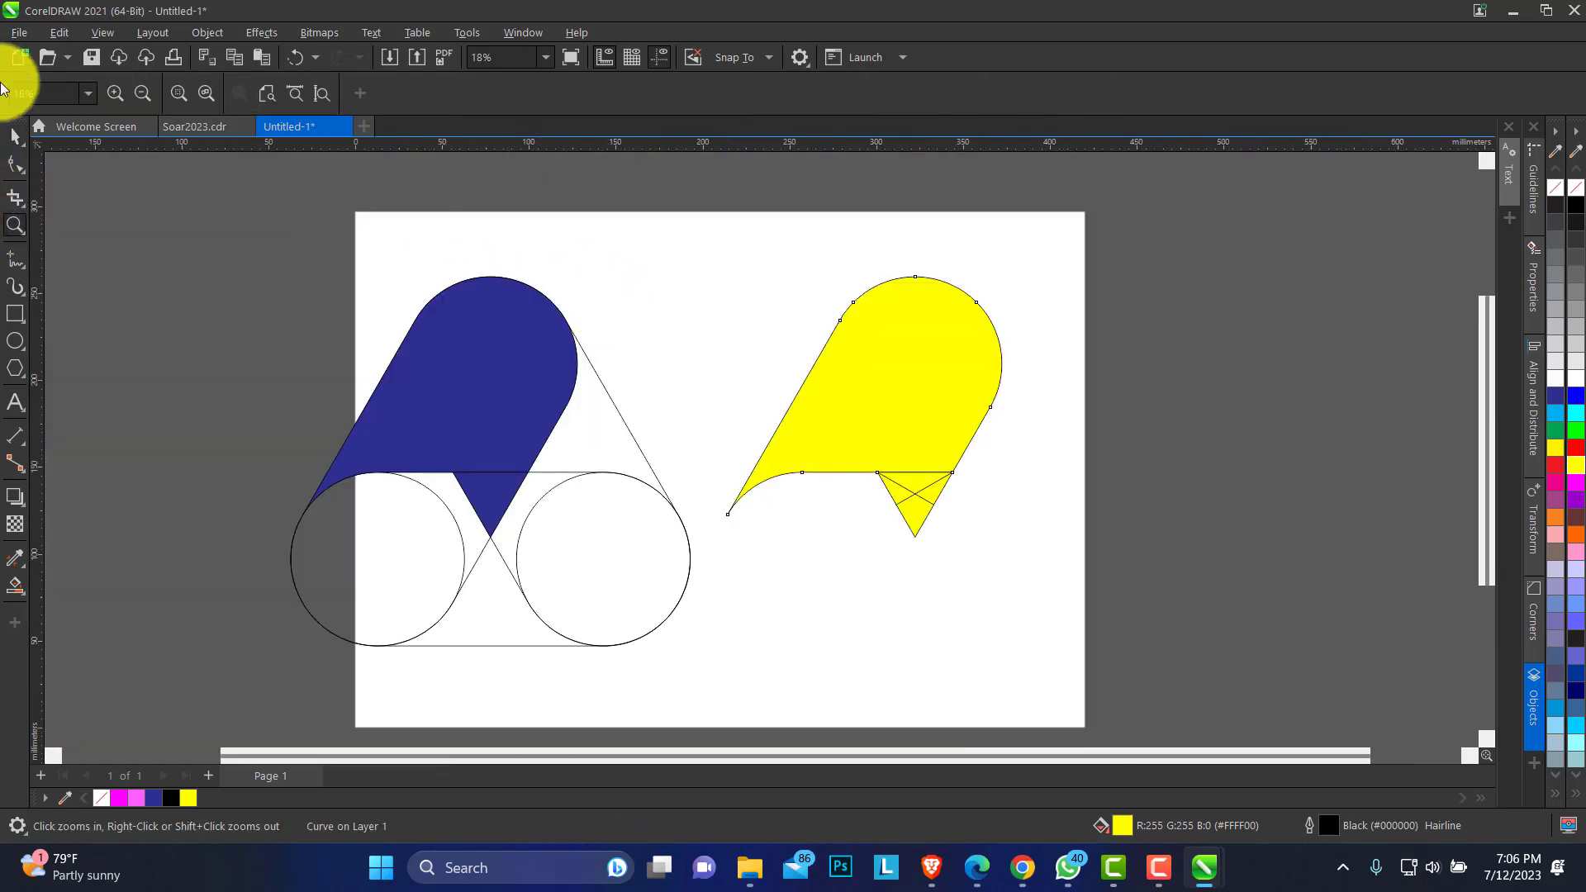
{"action": "left_click", "coordinate": [15, 134]}
{"action": "left_click_drag", "start_coordinate": [213, 231], "coordinate": [718, 648]}
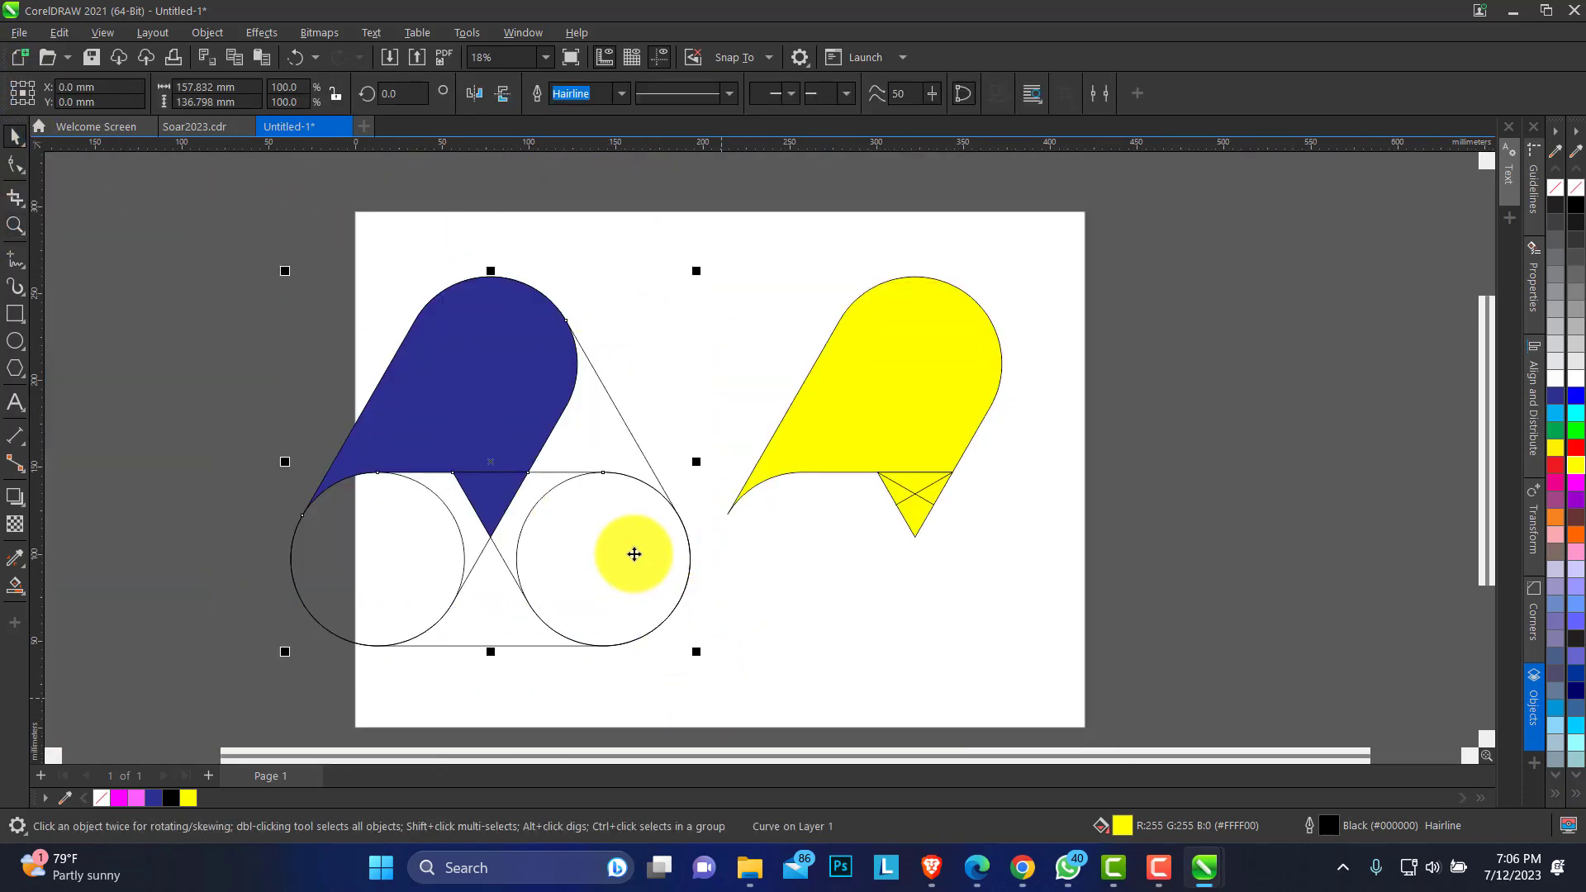
{"action": "left_click_drag", "start_coordinate": [631, 552], "coordinate": [439, 553]}
{"action": "left_click", "coordinate": [1038, 567]}
{"action": "left_click", "coordinate": [938, 399]}
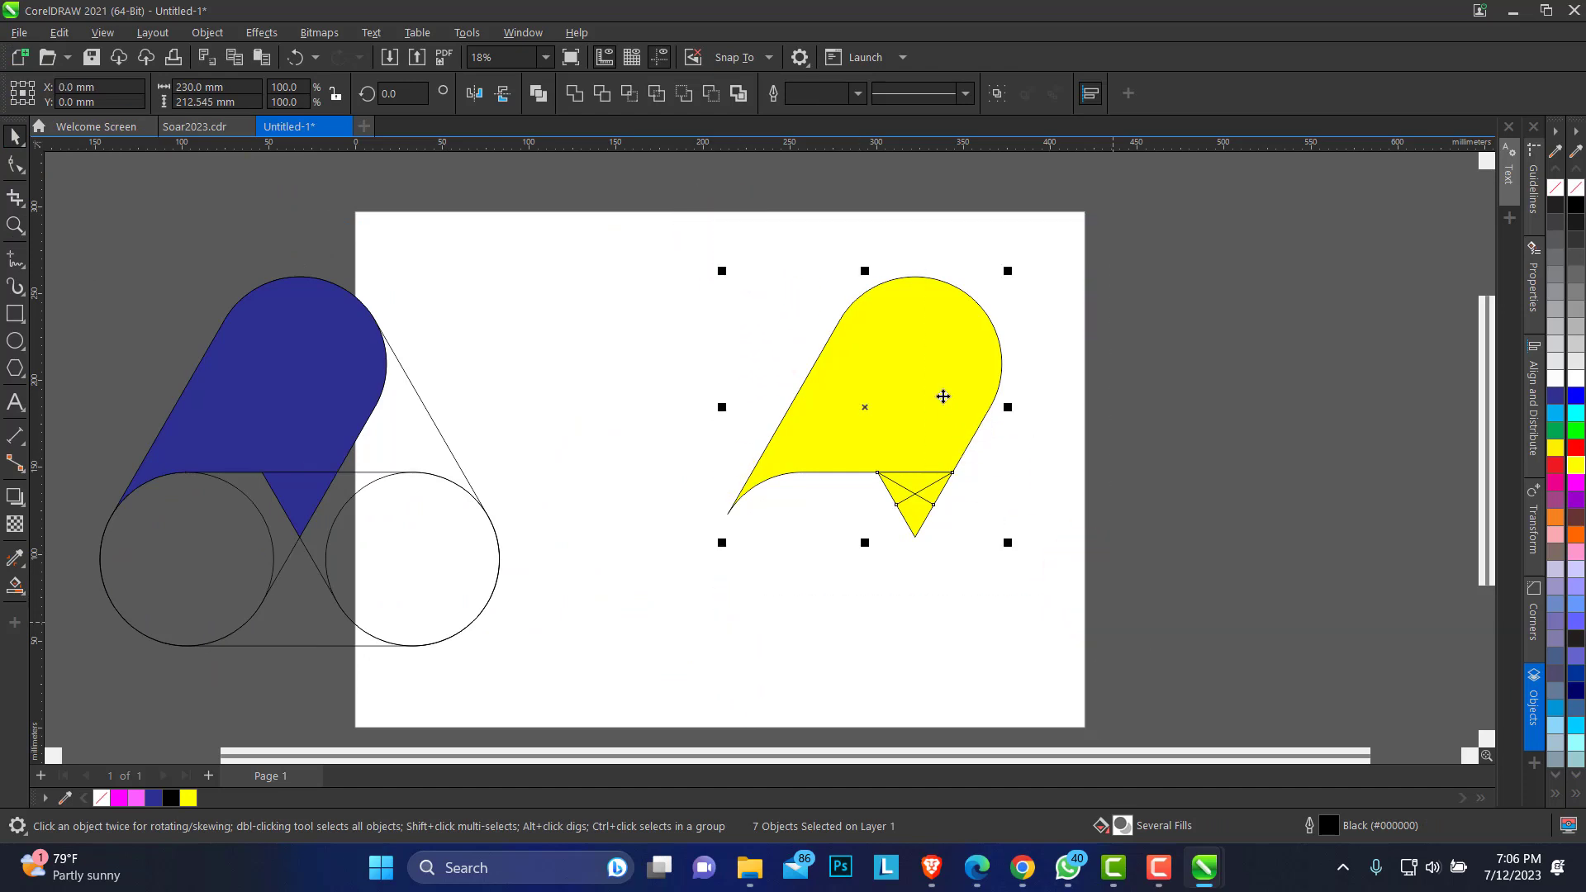
{"action": "left_click_drag", "start_coordinate": [938, 400], "coordinate": [821, 390]}
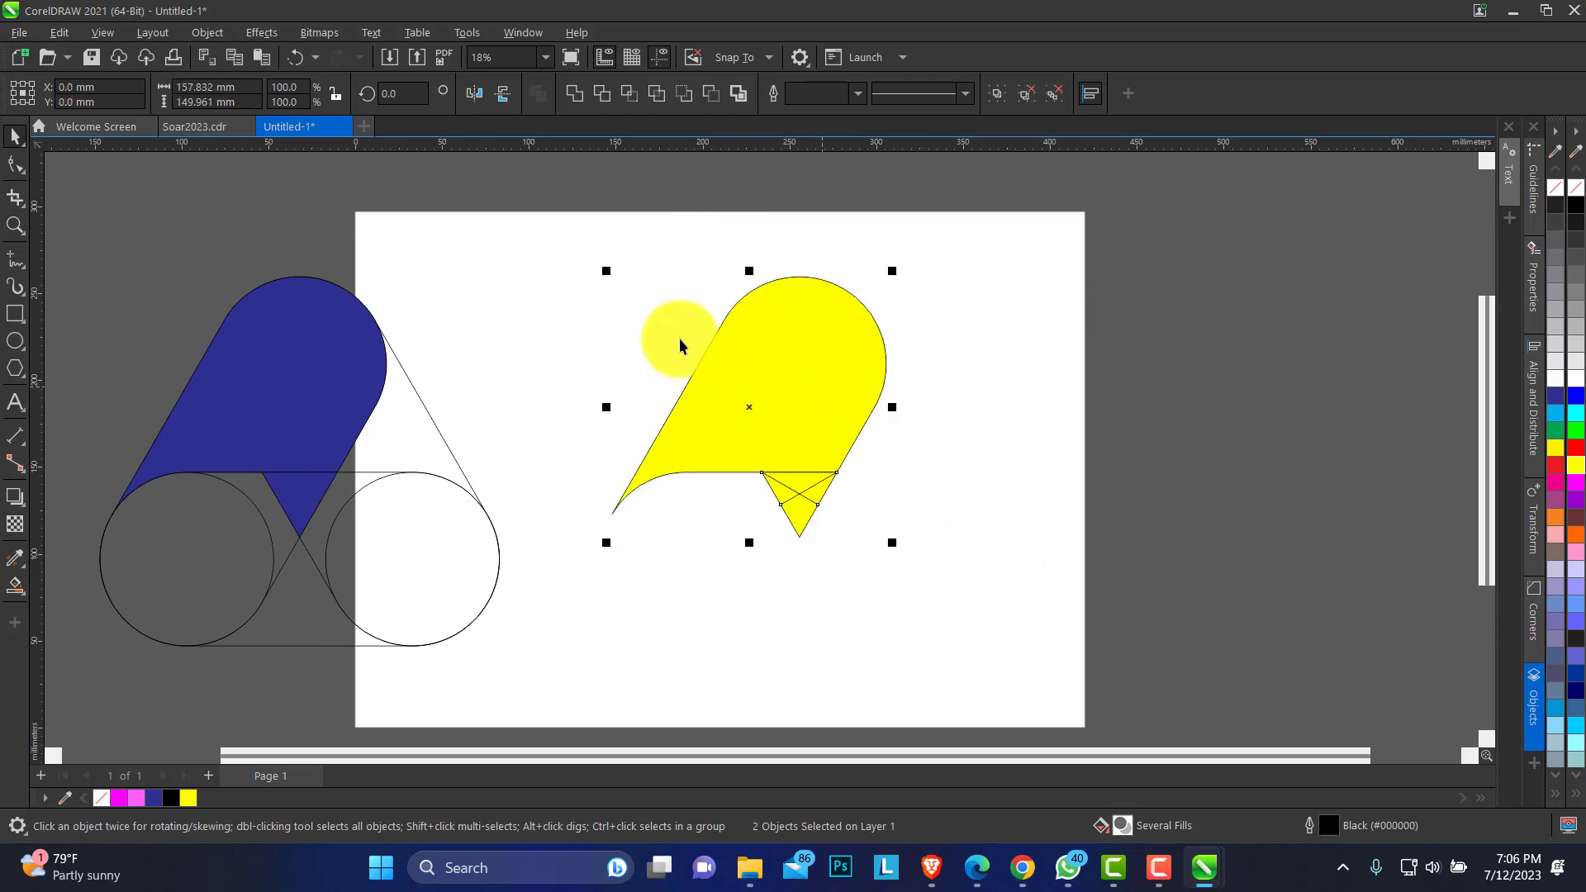
Rotate a copy of the large yellow shape 120° about the small triangle's centre, and repeat the rotation for a third piece
{"action": "left_click", "coordinate": [680, 342]}
{"action": "left_click", "coordinate": [771, 349]}
{"action": "left_click", "coordinate": [749, 393]}
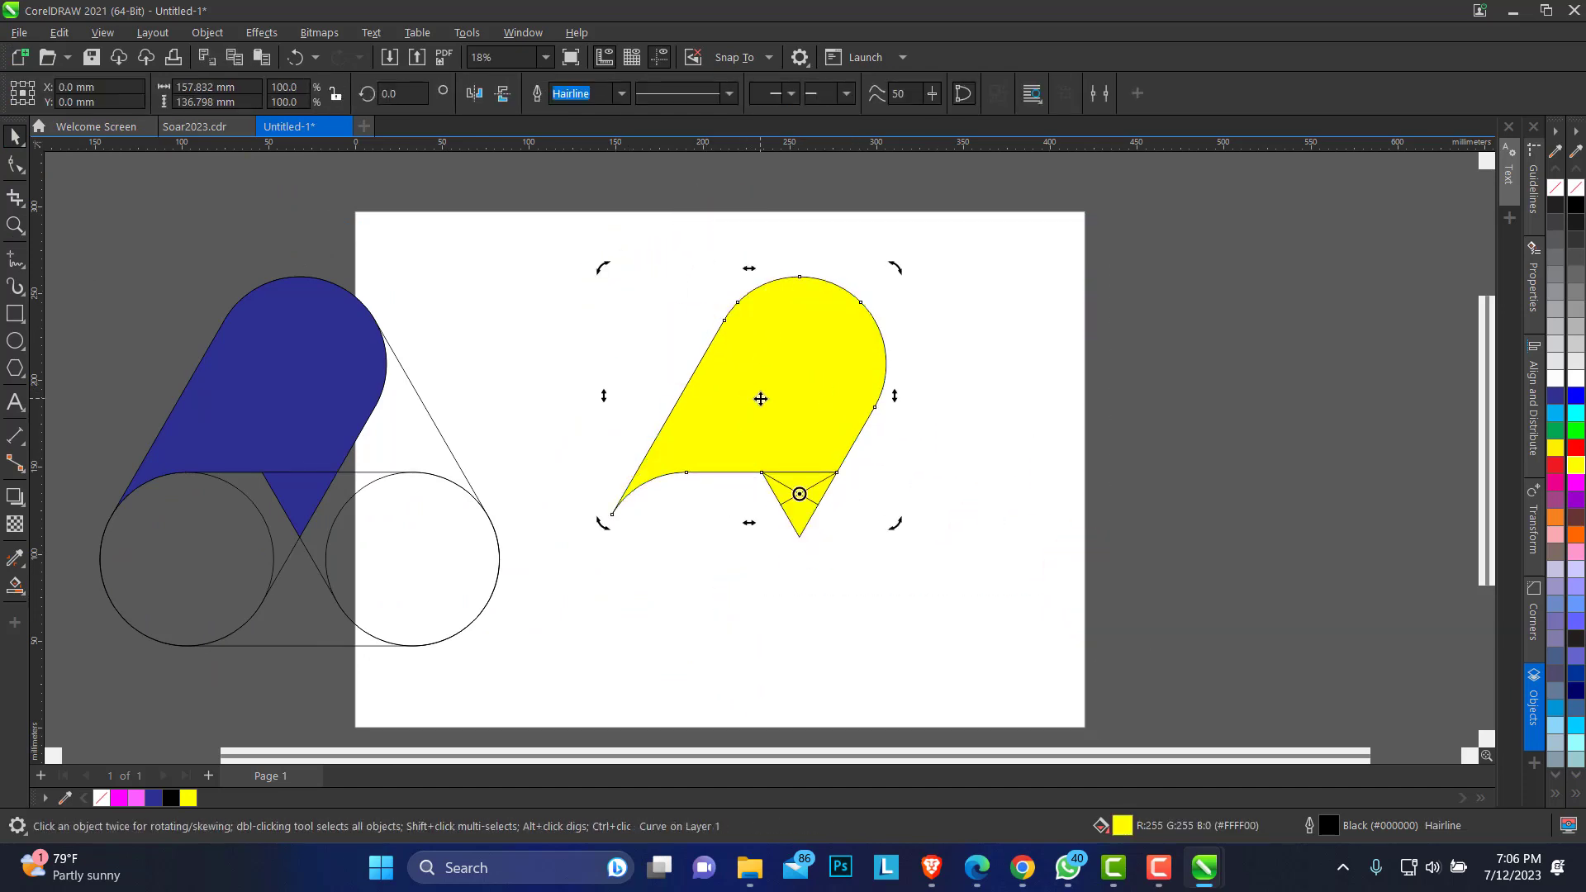
{"action": "left_click_drag", "start_coordinate": [604, 266], "coordinate": [743, 720]}
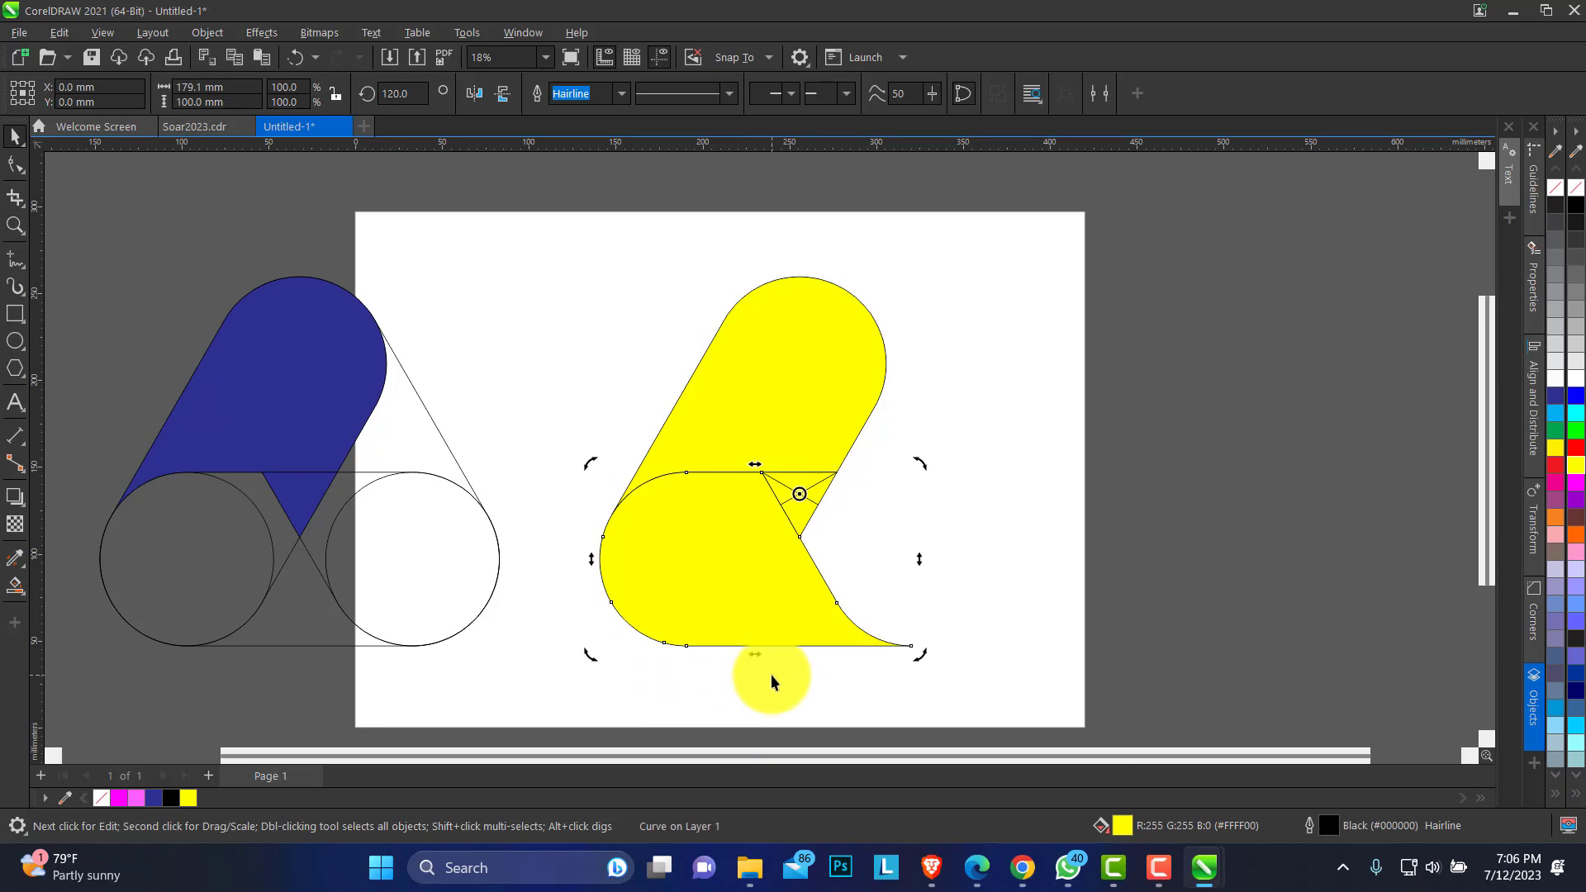
{"action": "key", "text": "ctrl+r"}
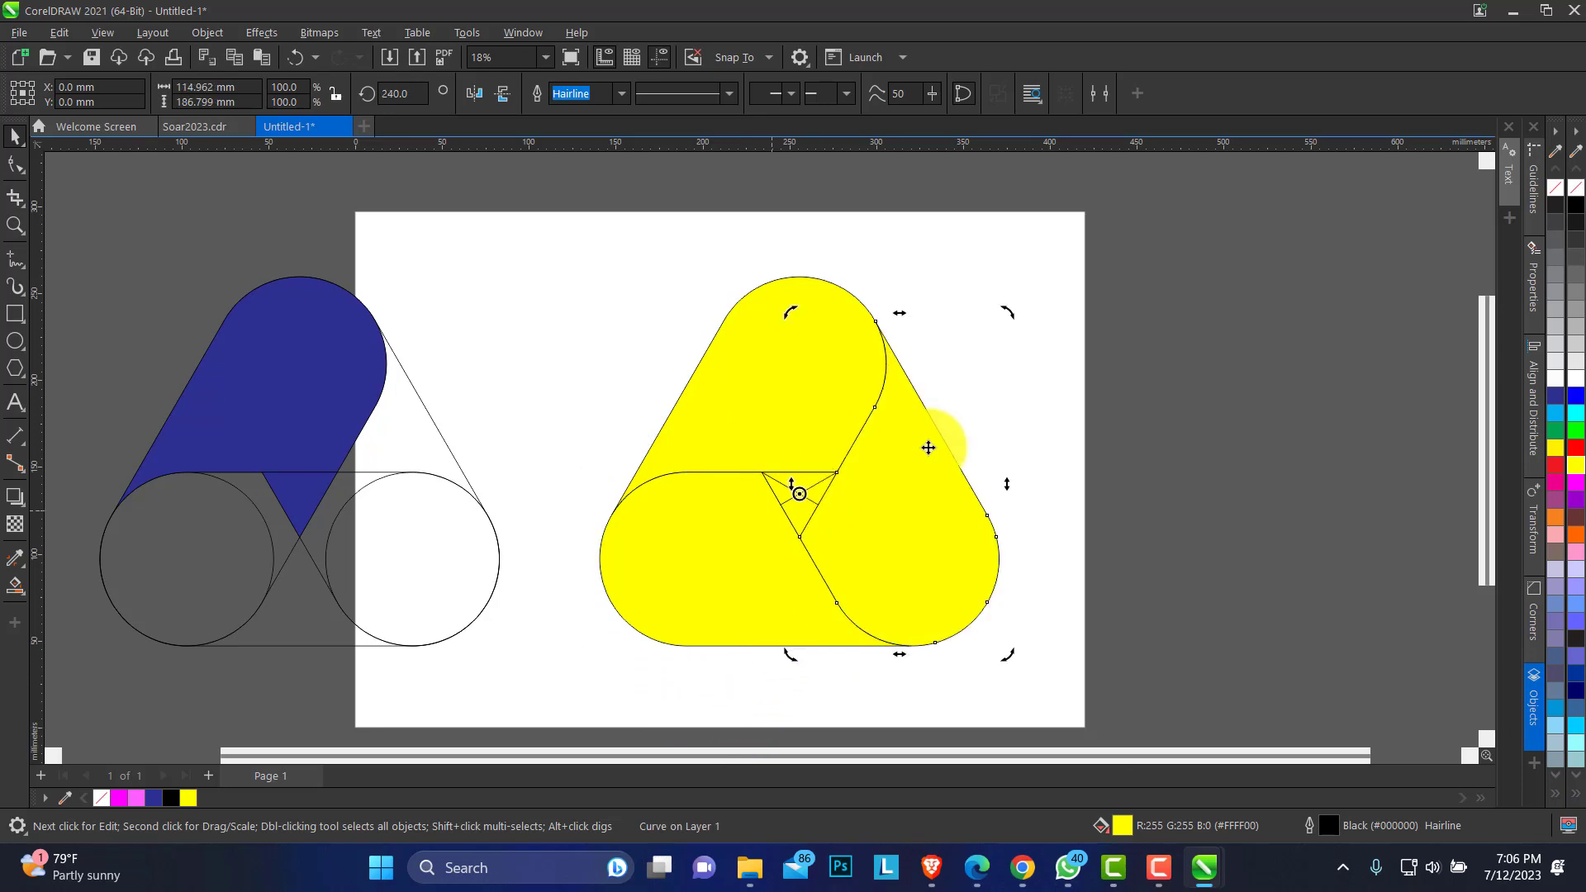
{"action": "left_click", "coordinate": [1012, 424]}
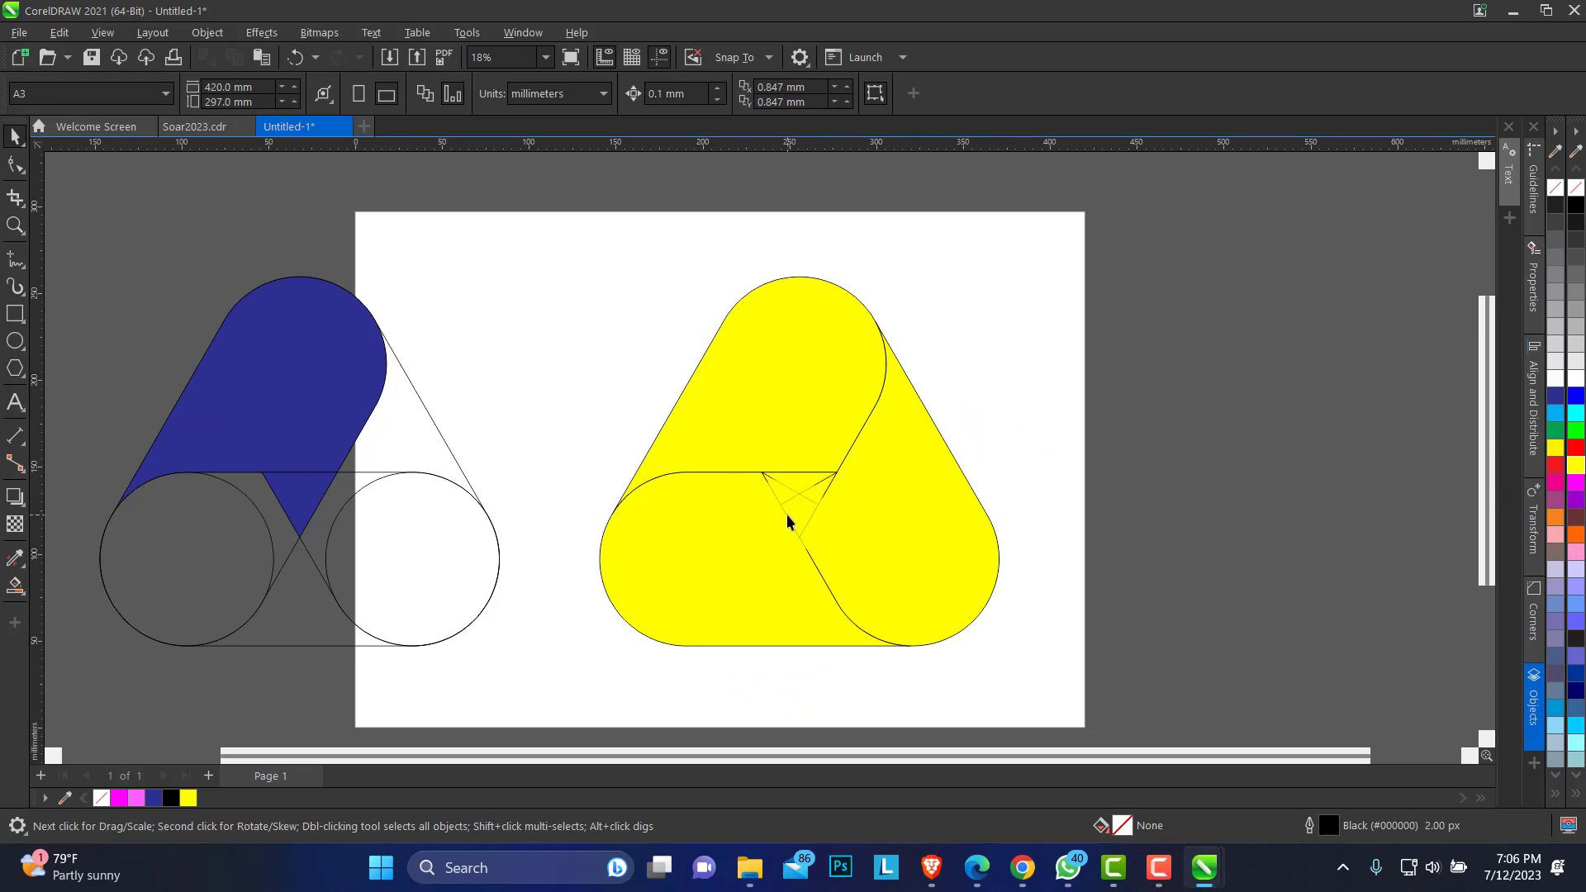
Apply a vertical linear fountain fill to the lower horizontal piece, running from yellow at its bottom edge to white at its top edge
{"action": "left_click", "coordinate": [730, 587]}
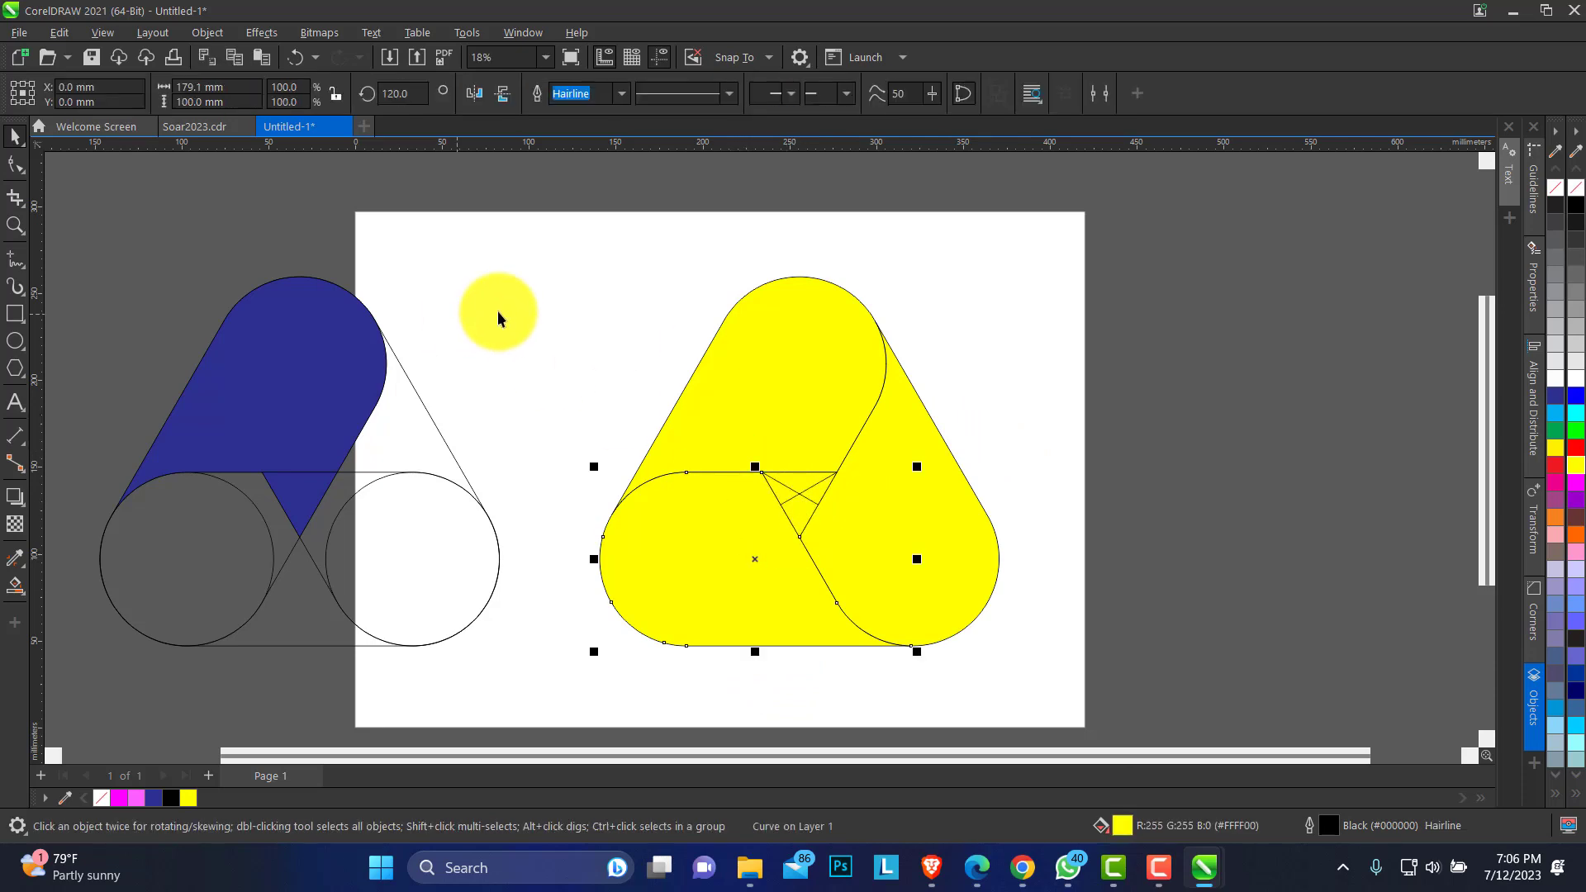
{"action": "left_click", "coordinate": [9, 228]}
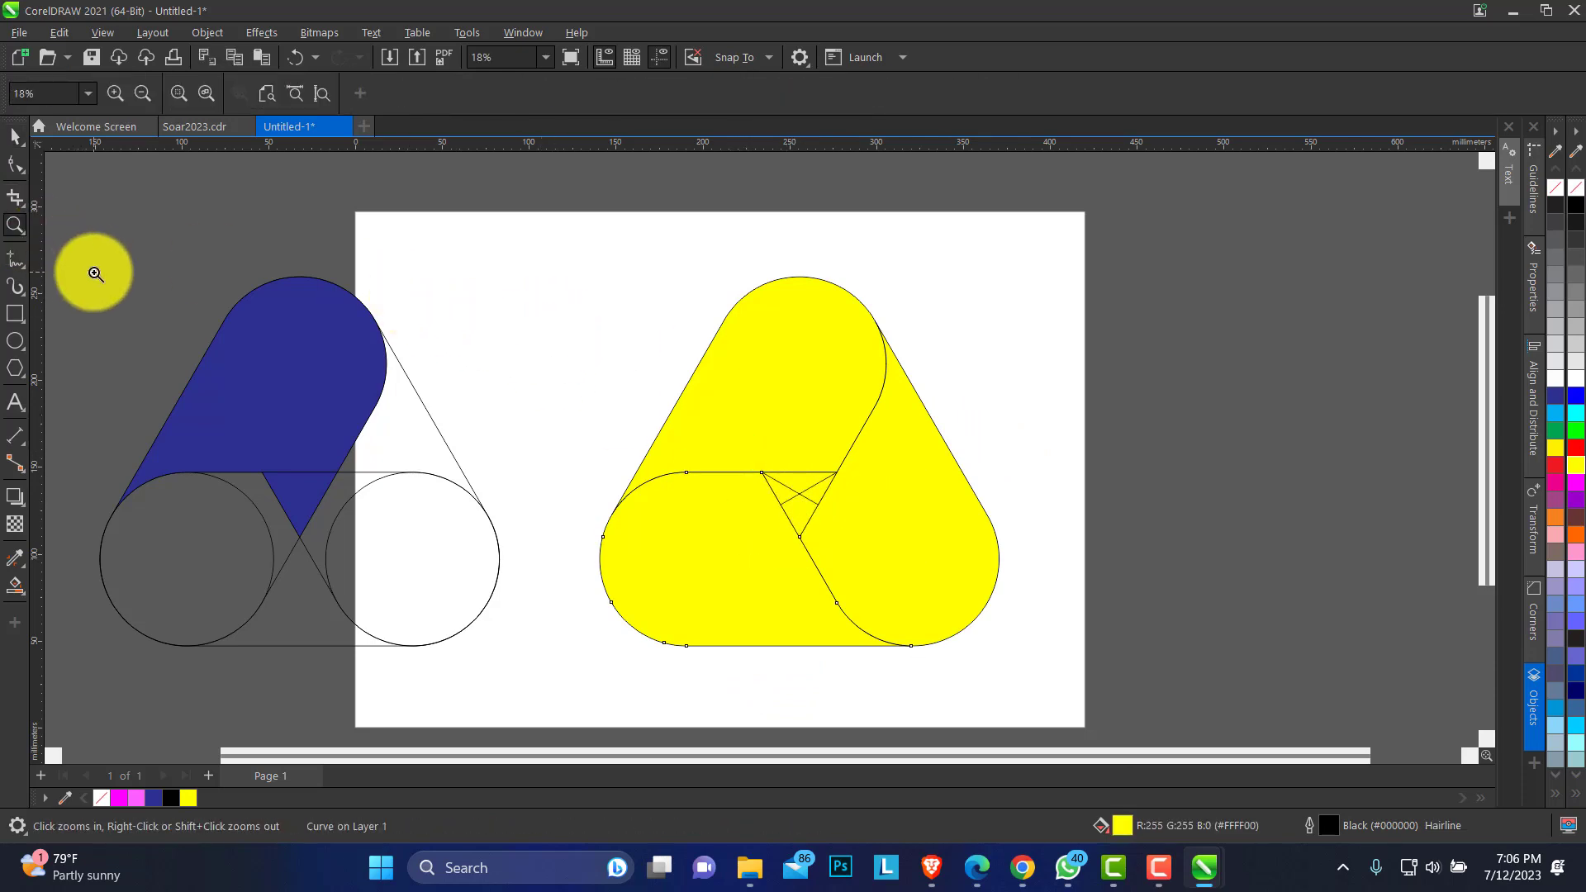
{"action": "left_click_drag", "start_coordinate": [473, 227], "coordinate": [1060, 727]}
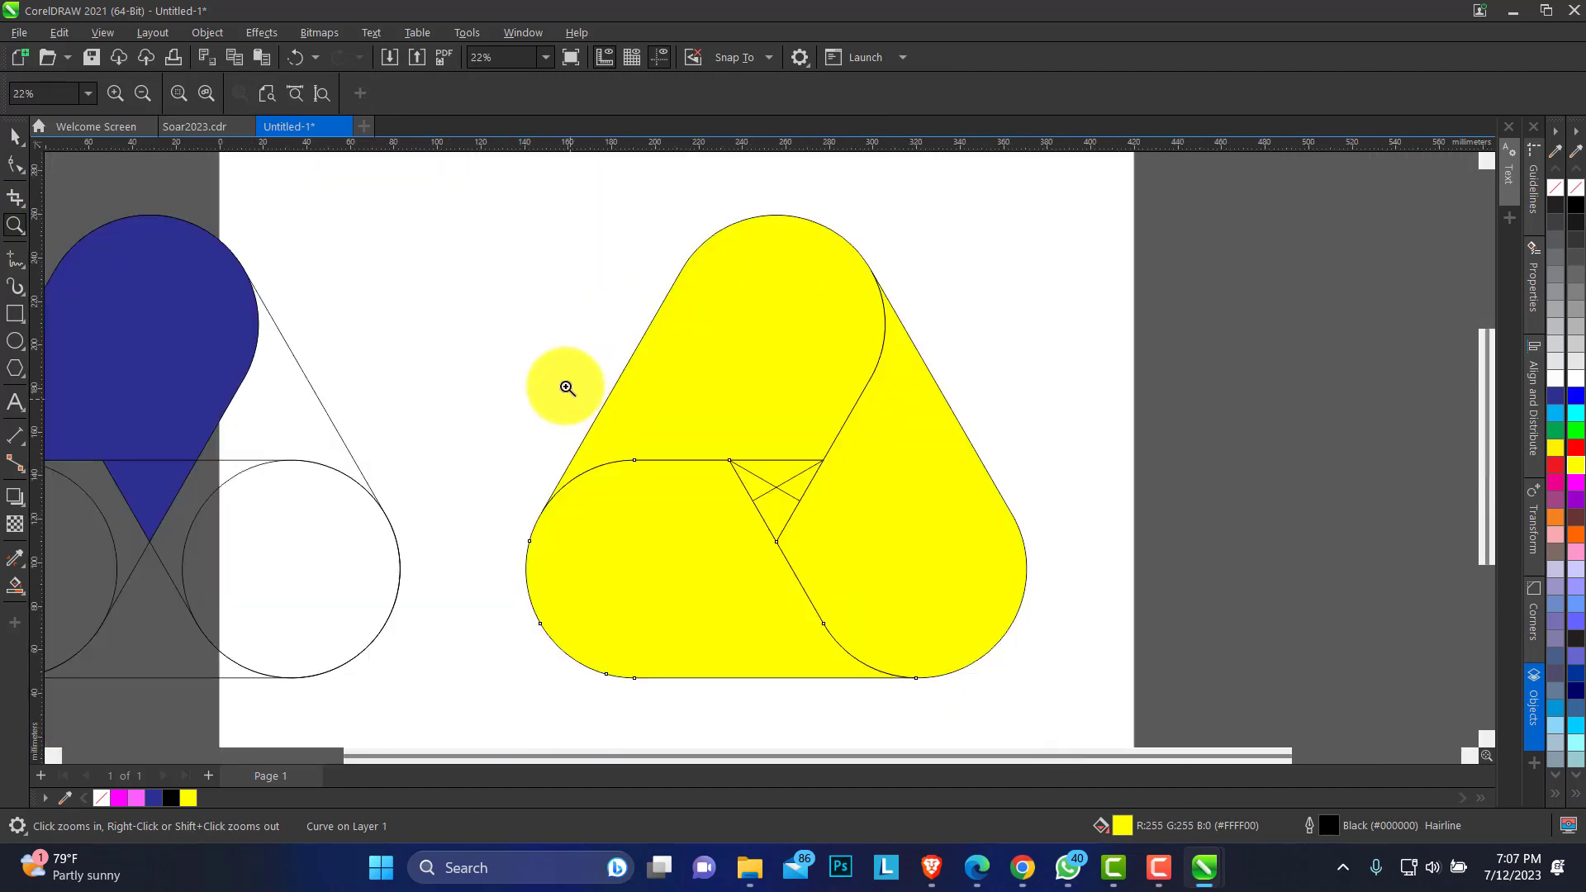
{"action": "left_click", "coordinate": [14, 145]}
{"action": "left_click", "coordinate": [538, 329]}
{"action": "left_click", "coordinate": [631, 502]}
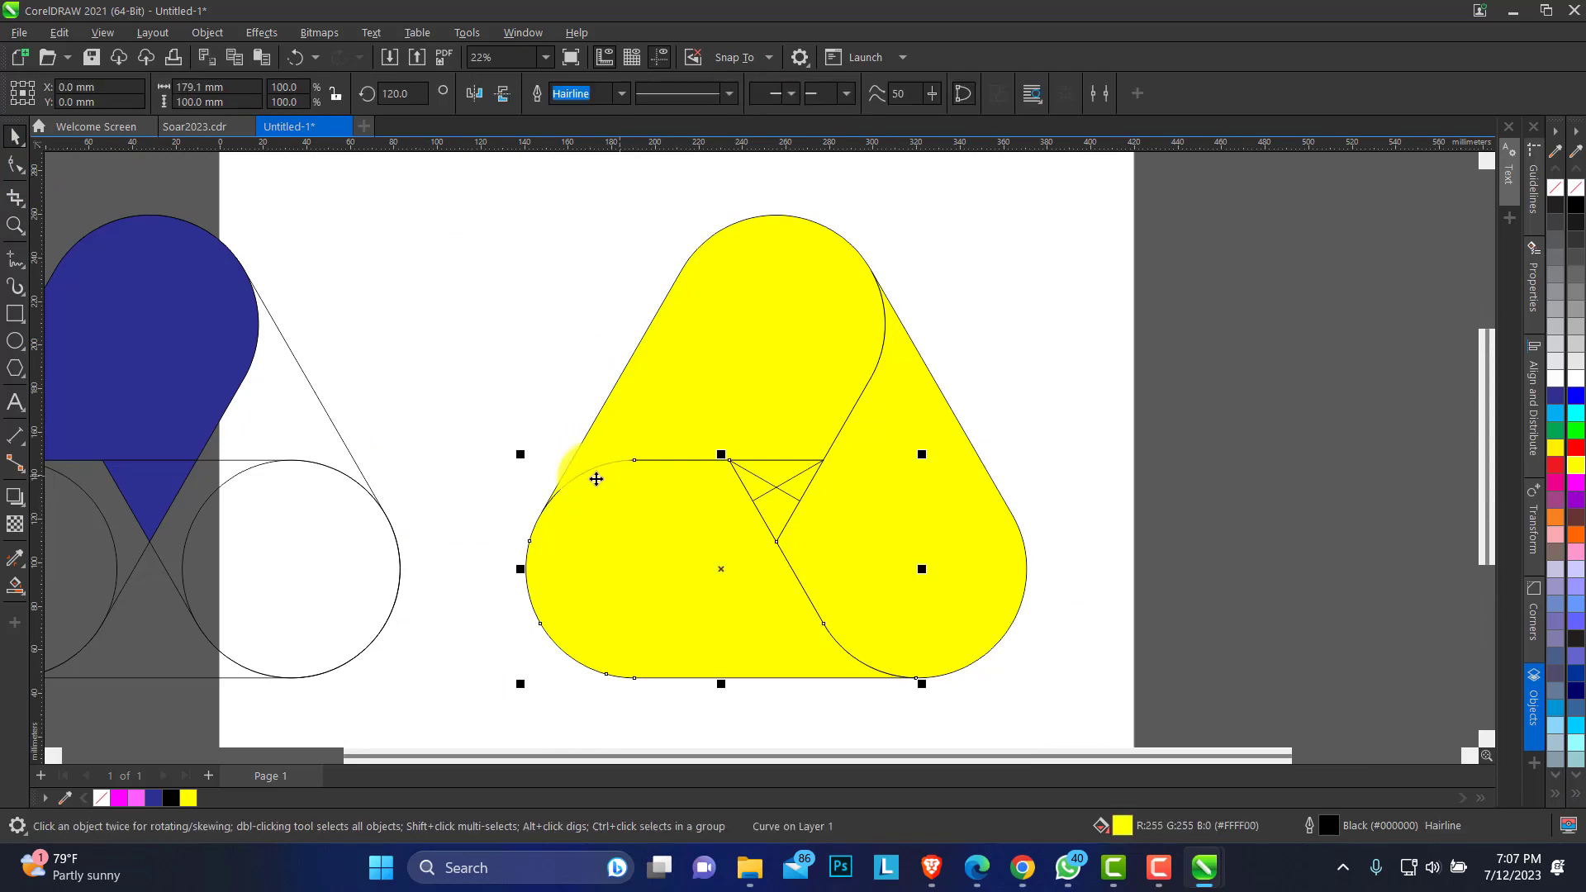
{"action": "left_click", "coordinate": [27, 593]}
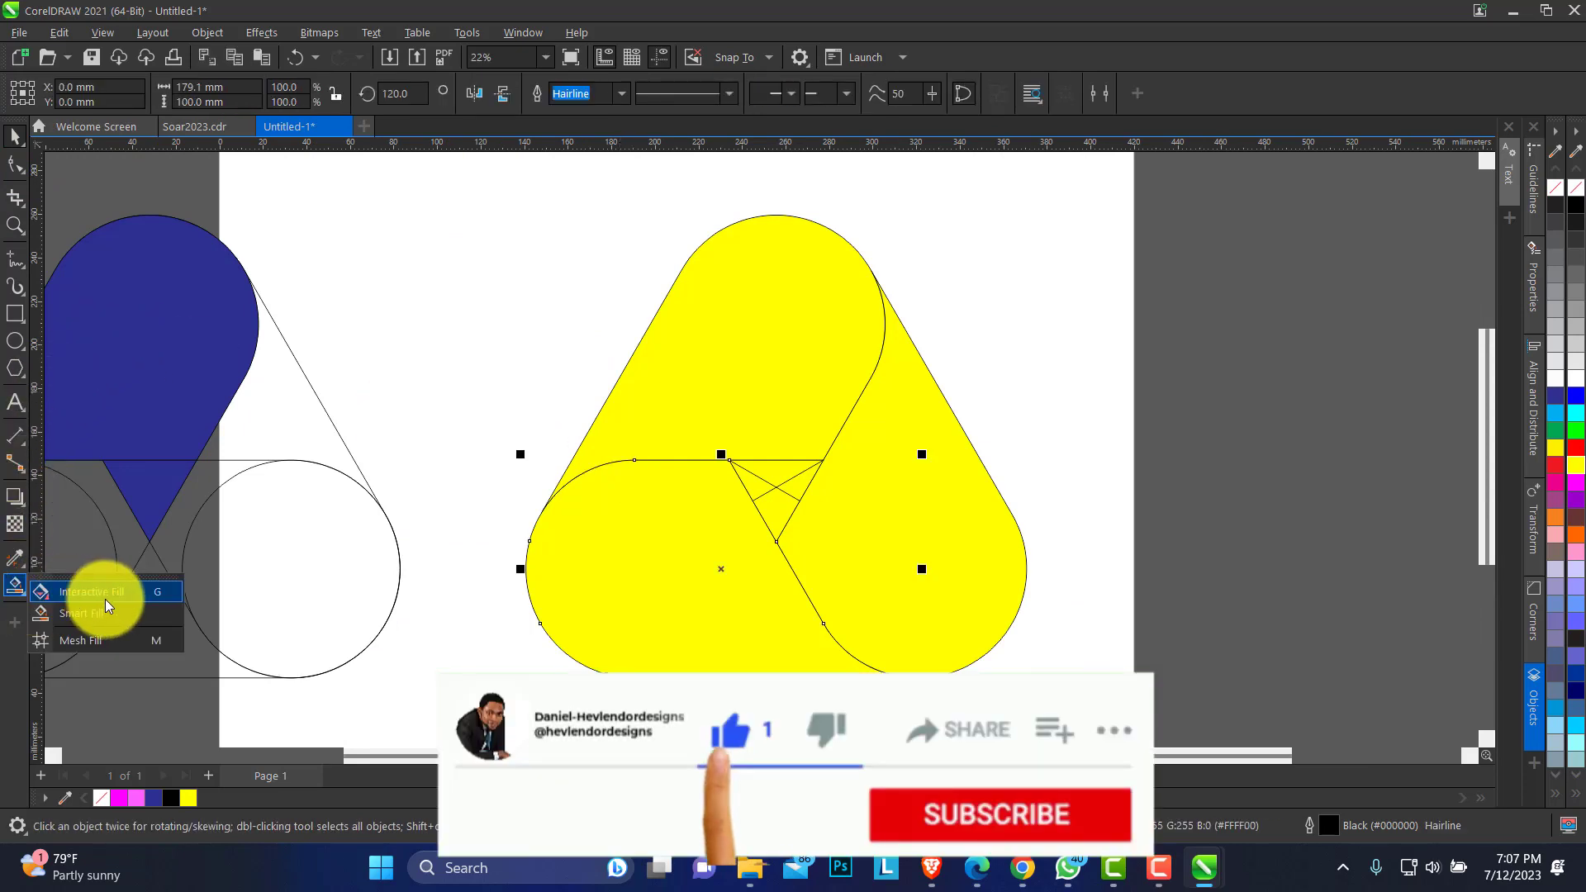
{"action": "left_click", "coordinate": [125, 593]}
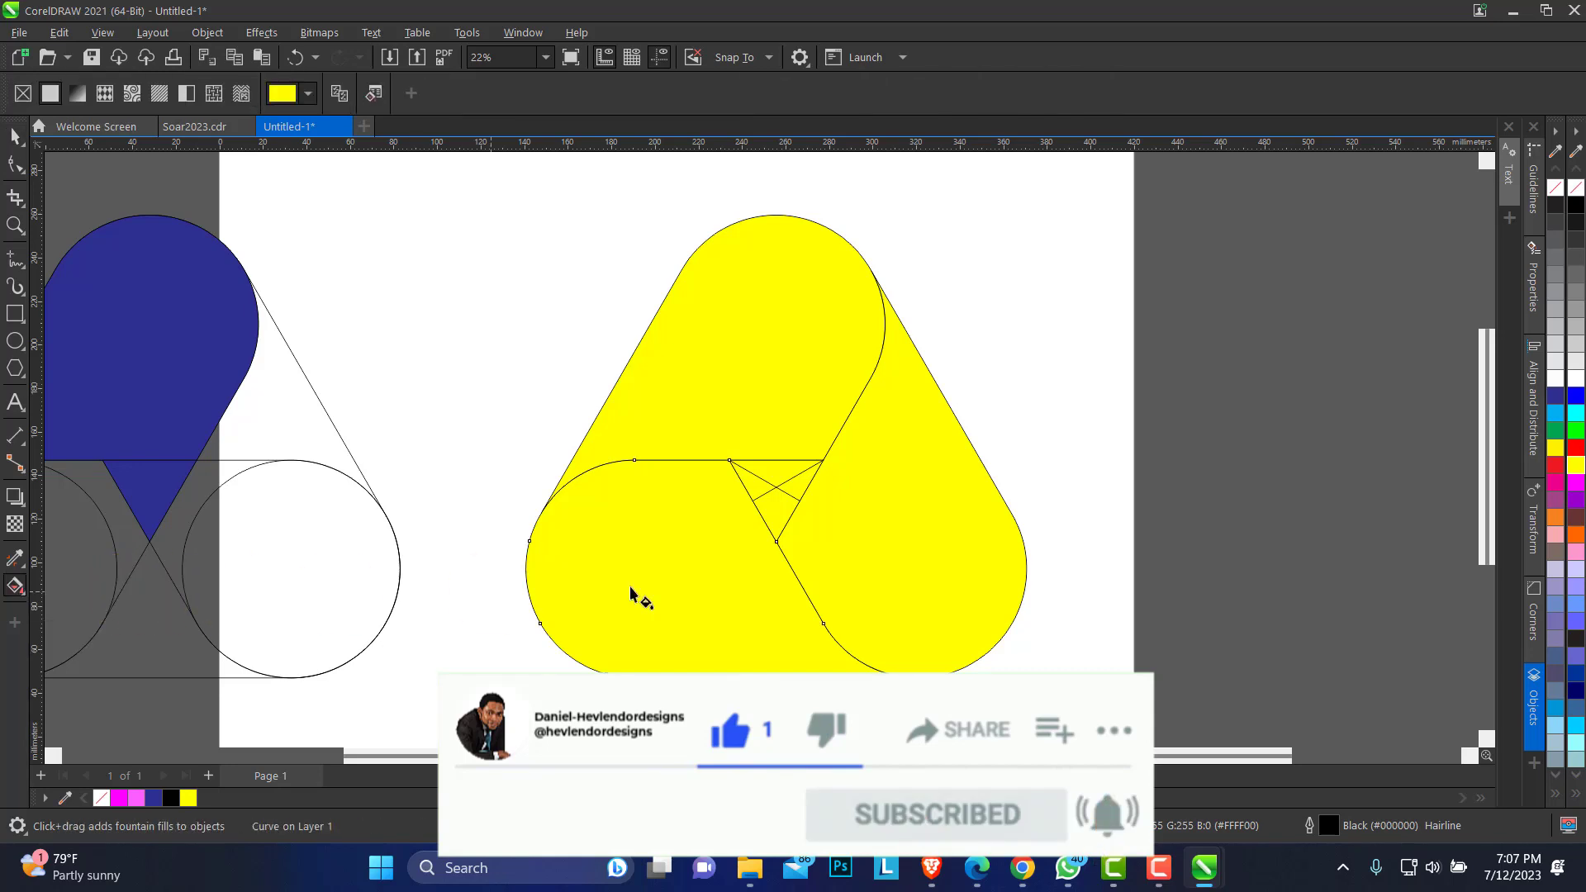
{"action": "left_click_drag", "start_coordinate": [702, 671], "coordinate": [693, 471]}
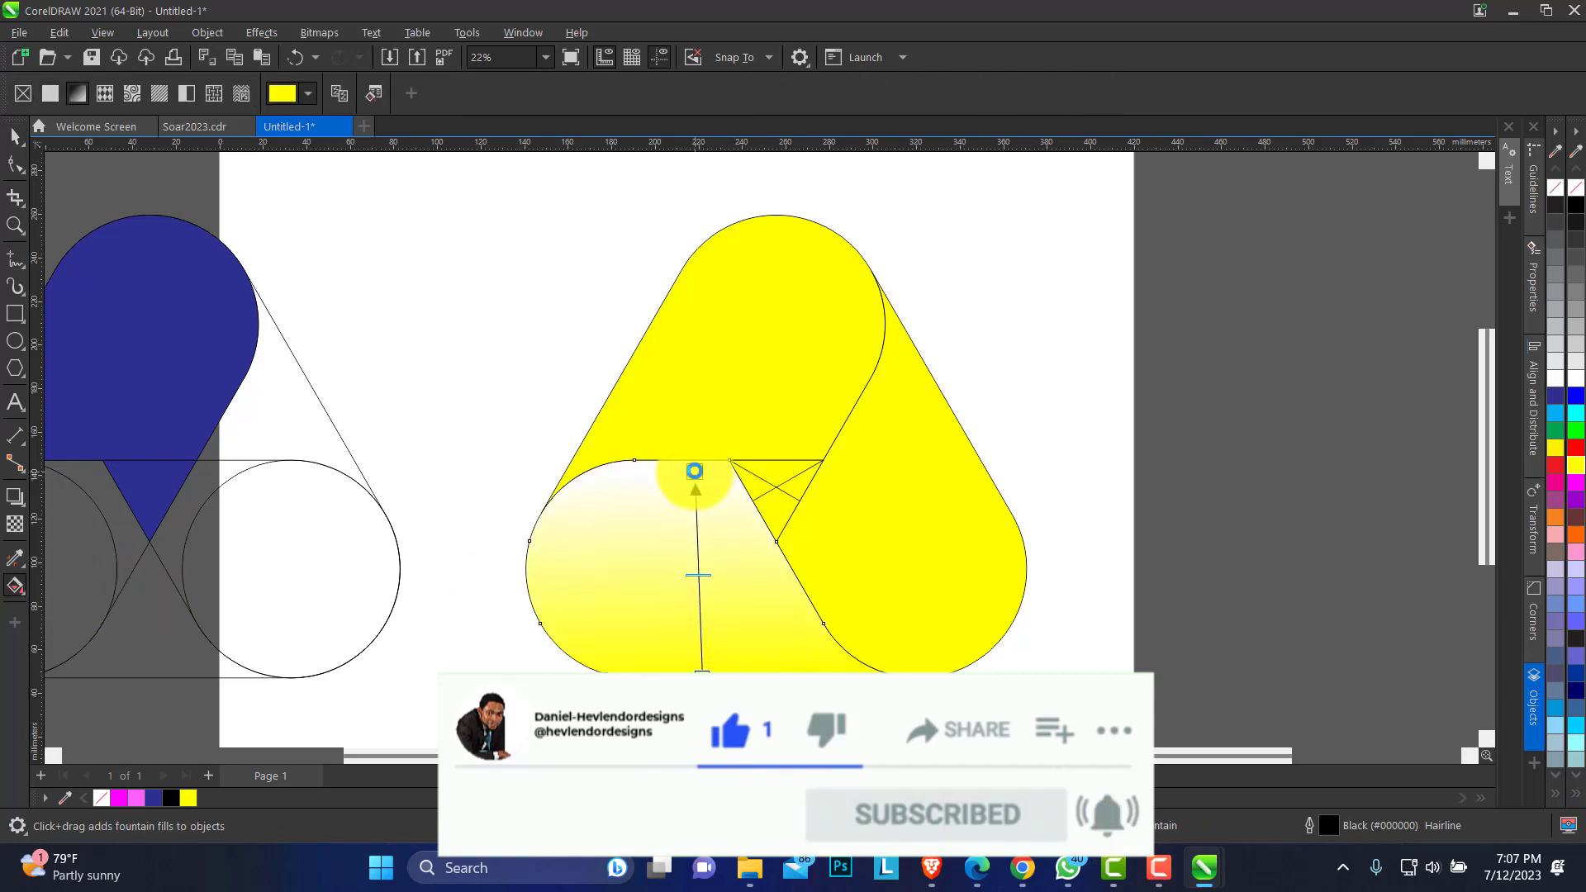
{"action": "left_click", "coordinate": [690, 470]}
{"action": "left_click_drag", "start_coordinate": [702, 678], "coordinate": [688, 679]}
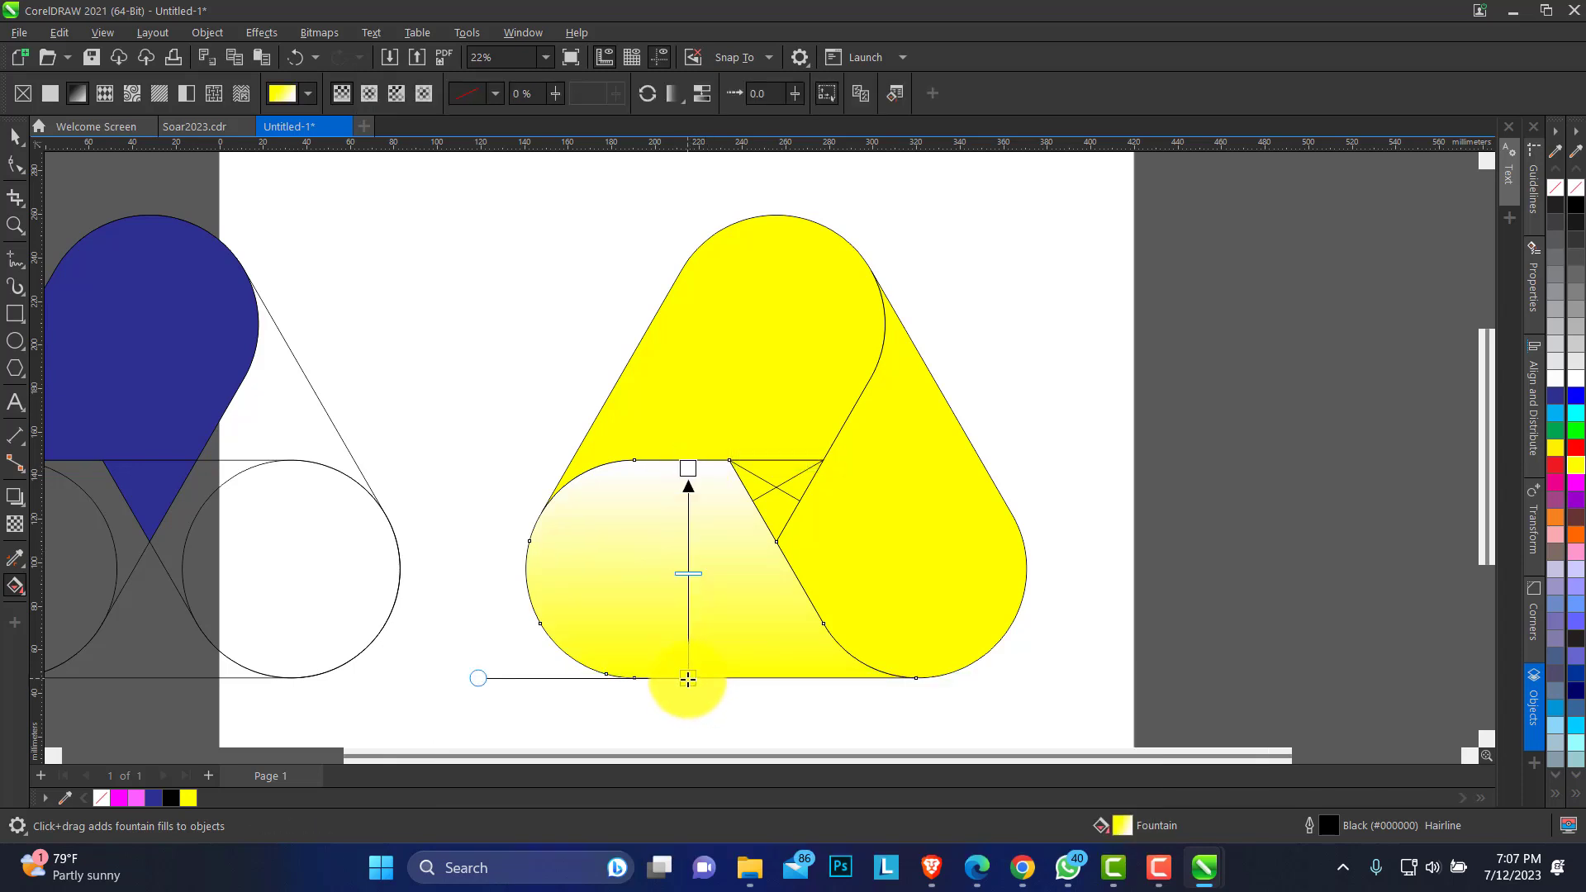
Recolour the top and bottom ends of the lower piece's fountain fill with a light yellow shade from the palette
{"action": "left_click", "coordinate": [689, 467]}
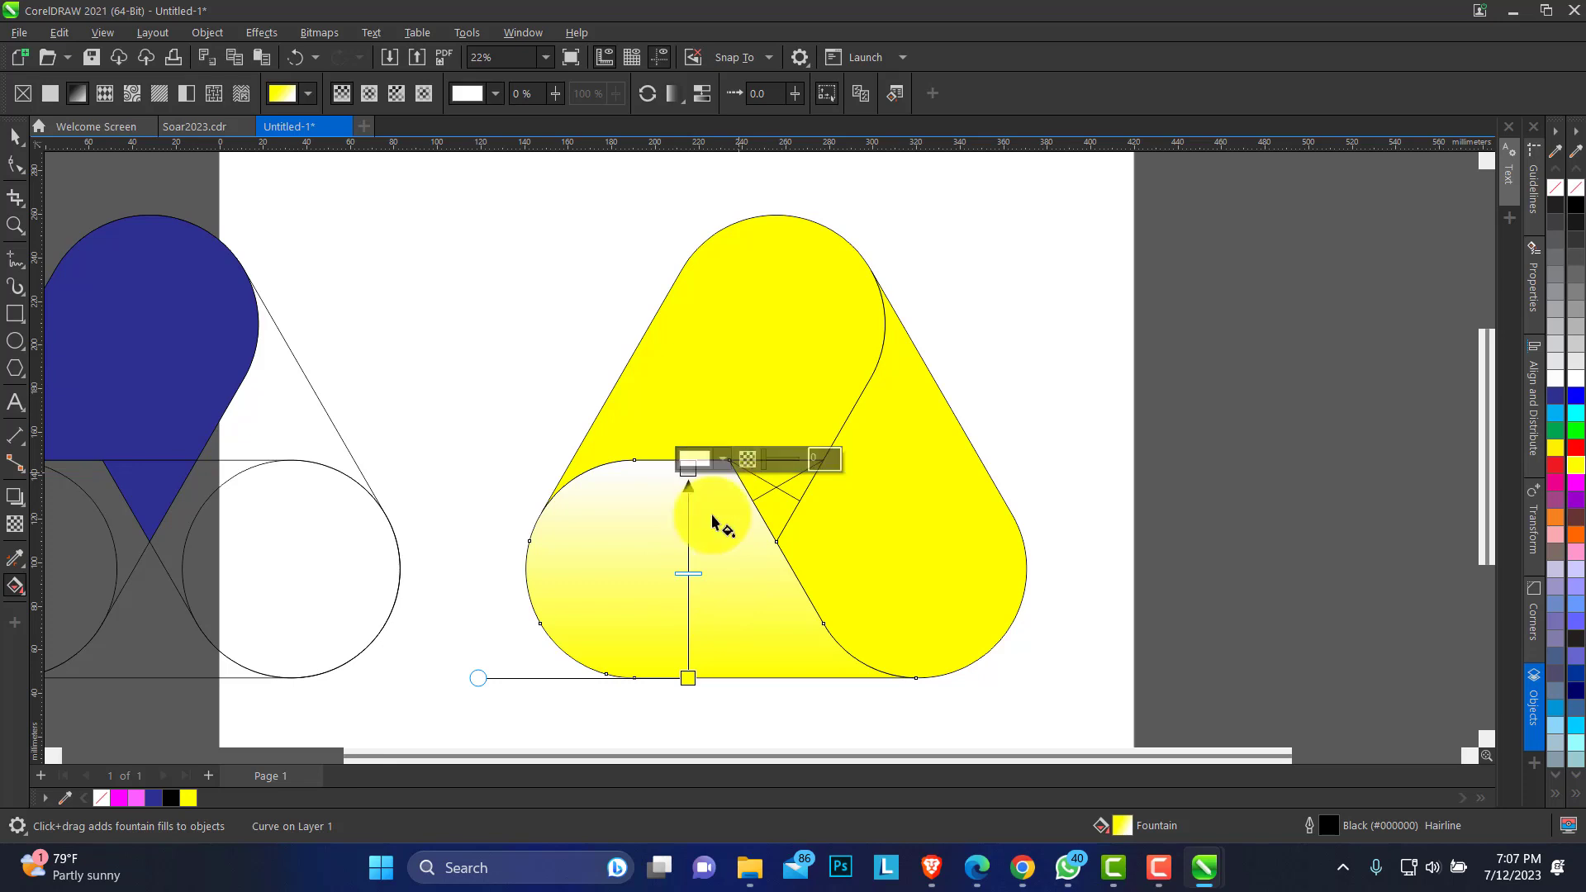
{"action": "left_click", "coordinate": [693, 679]}
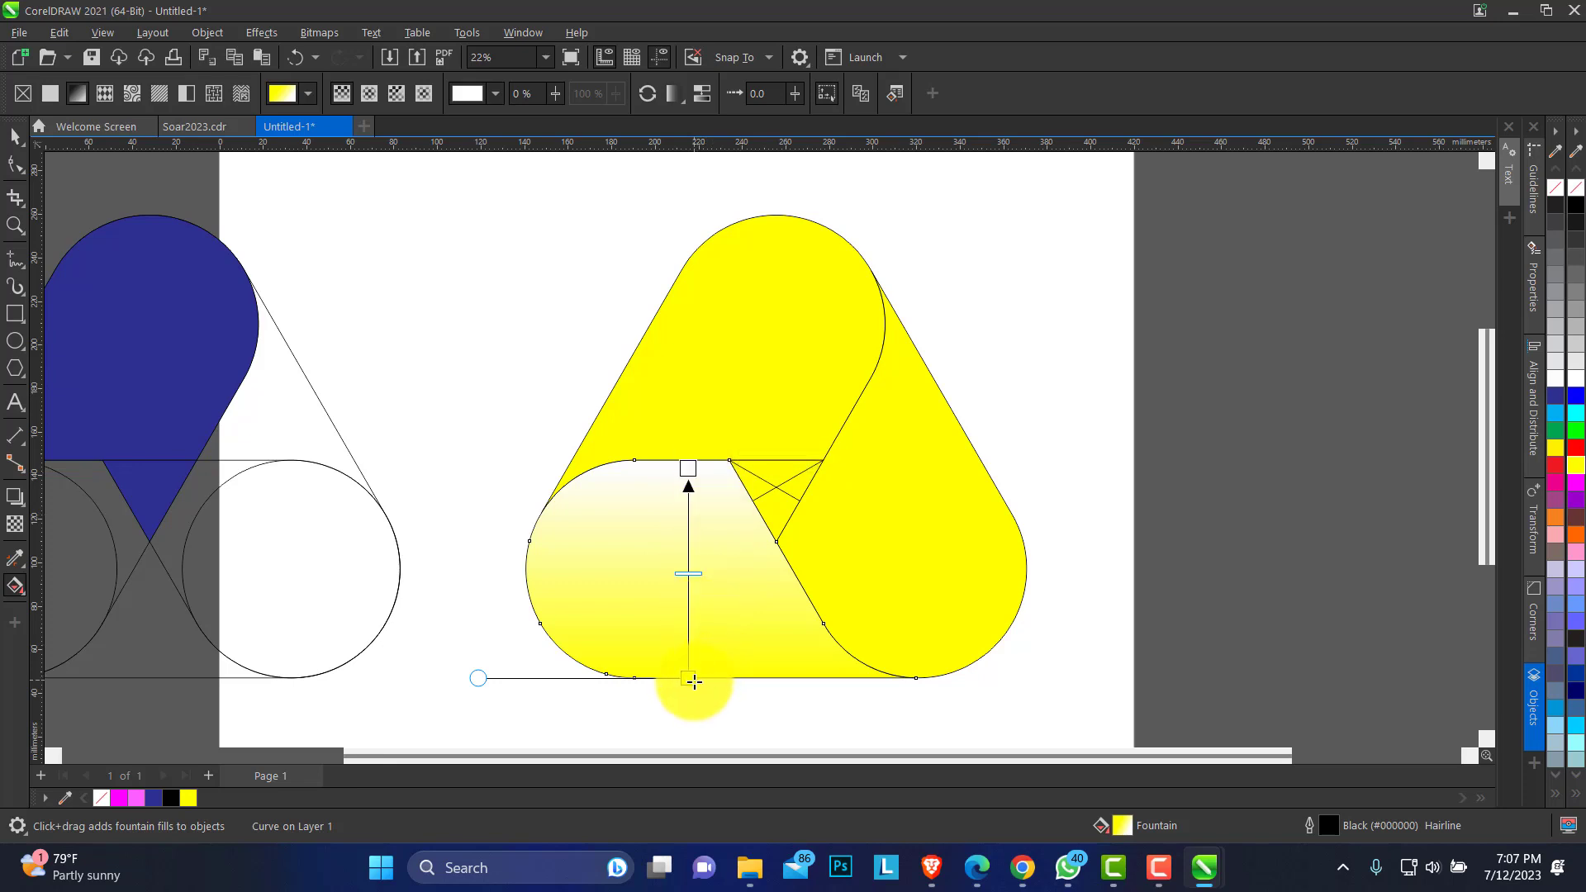
{"action": "left_click", "coordinate": [688, 468]}
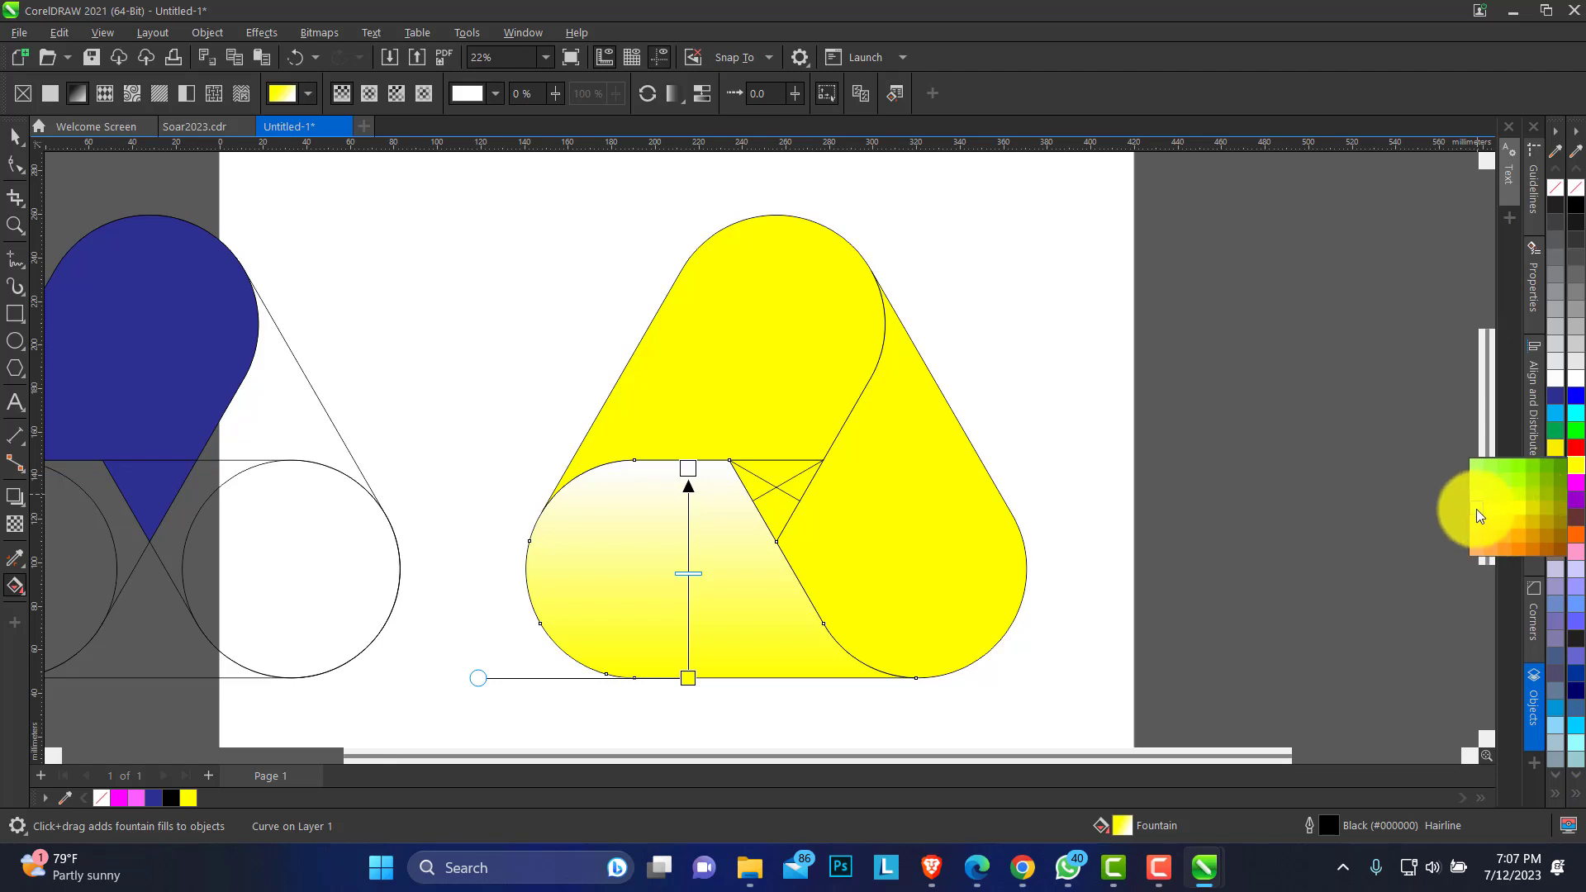
{"action": "left_click_drag", "start_coordinate": [929, 515], "coordinate": [686, 469]}
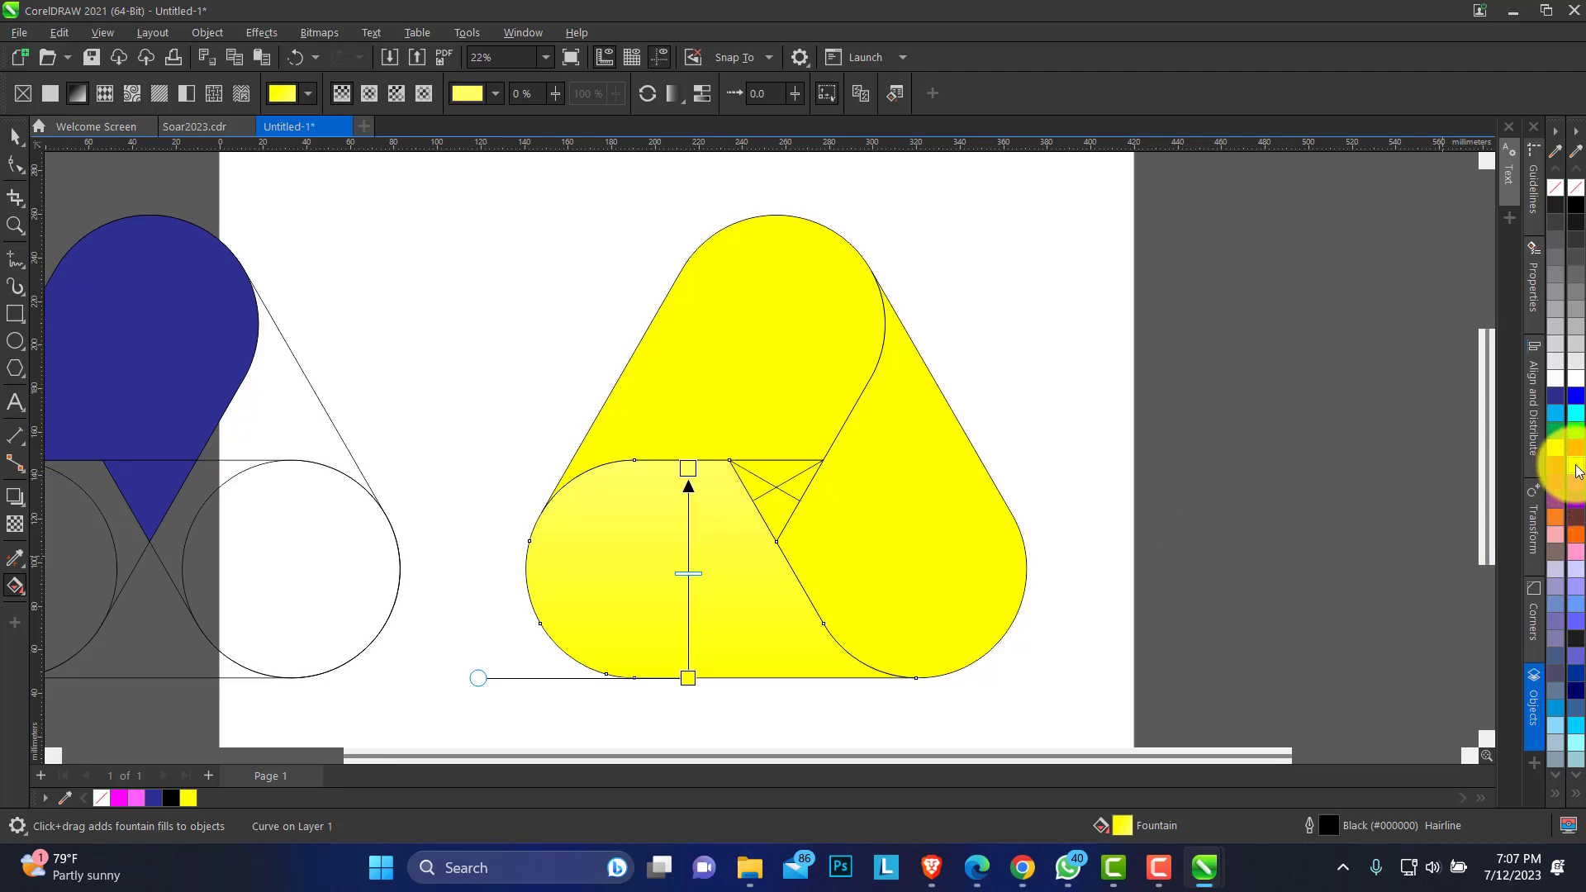
{"action": "left_click_drag", "start_coordinate": [1576, 471], "coordinate": [1509, 501]}
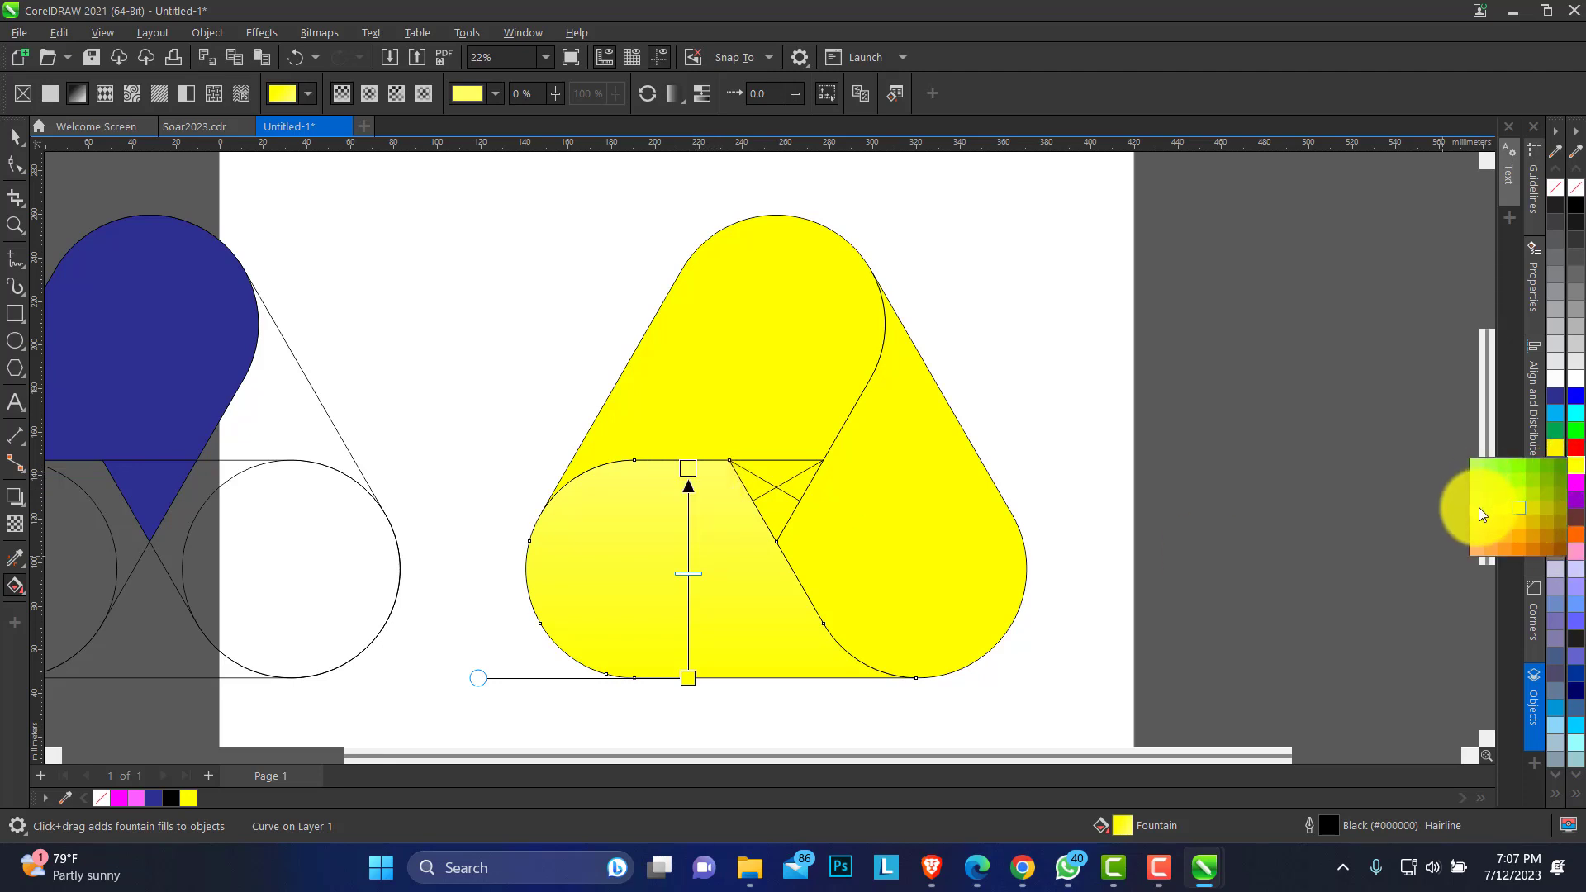
{"action": "left_click_drag", "start_coordinate": [1202, 612], "coordinate": [690, 682]}
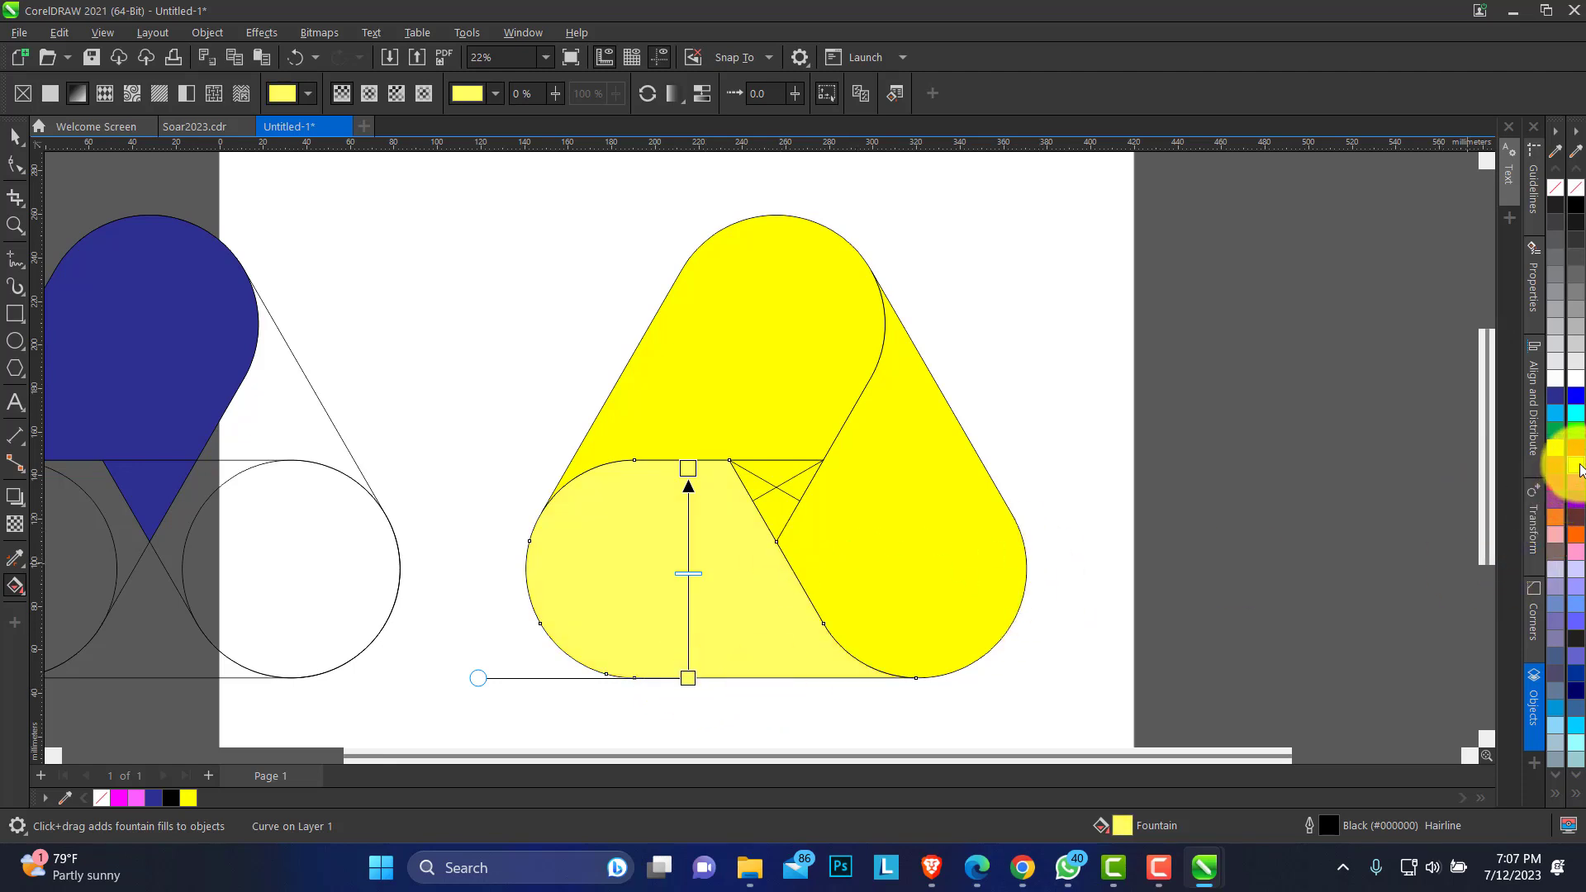
Add a yellow middle node to the lower piece's fountain fill and recolour its top end with a dark golden-brown shade of yellow
{"action": "left_click_drag", "start_coordinate": [1578, 472], "coordinate": [691, 617]}
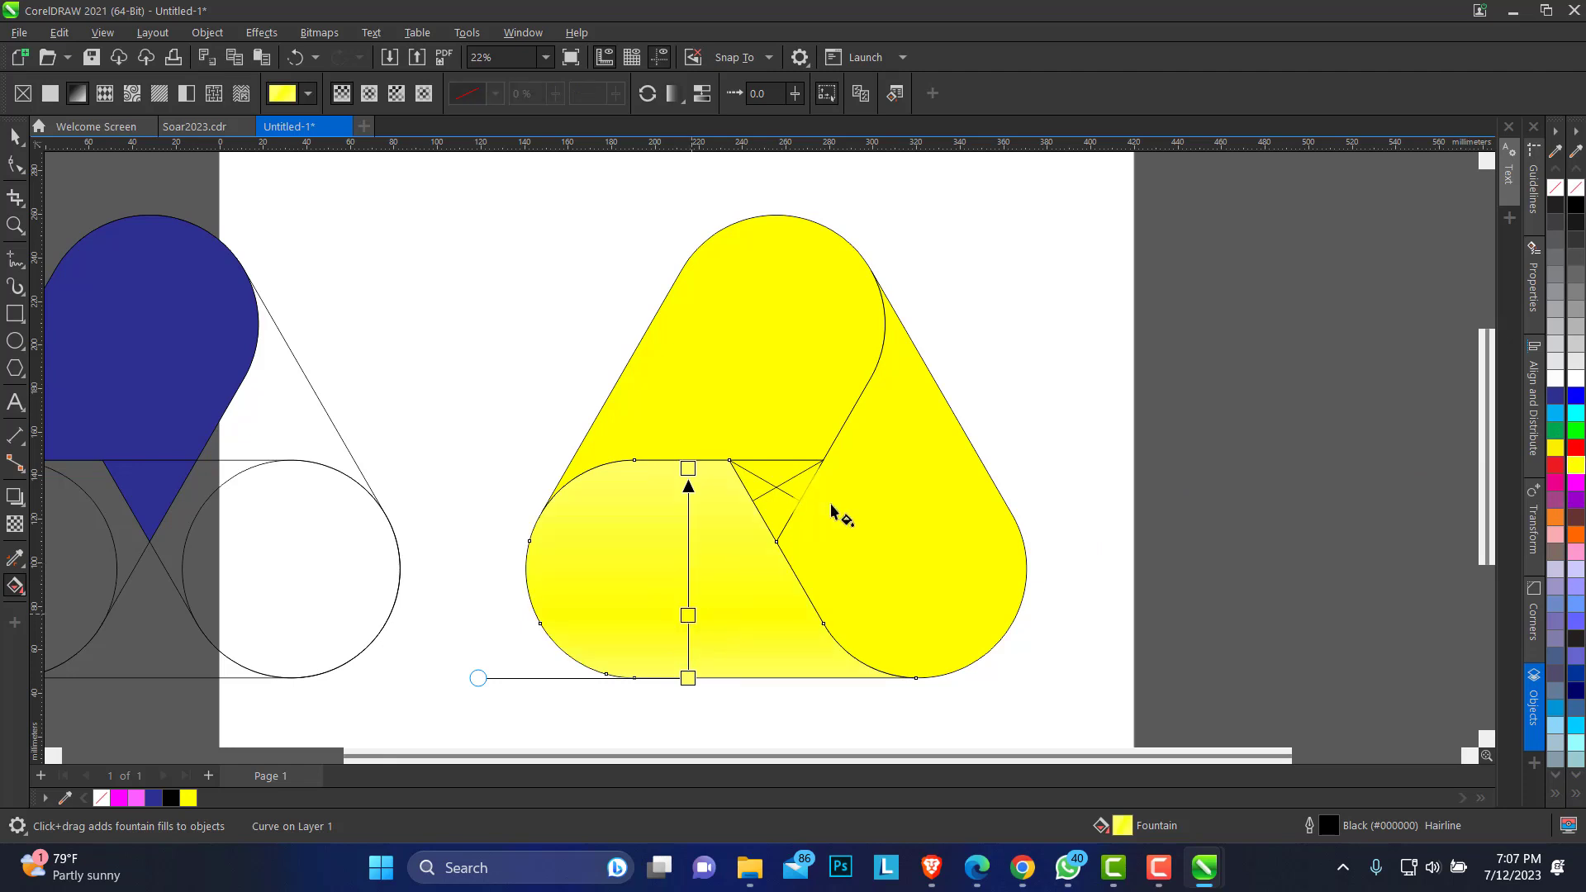
{"action": "left_click", "coordinate": [1575, 469]}
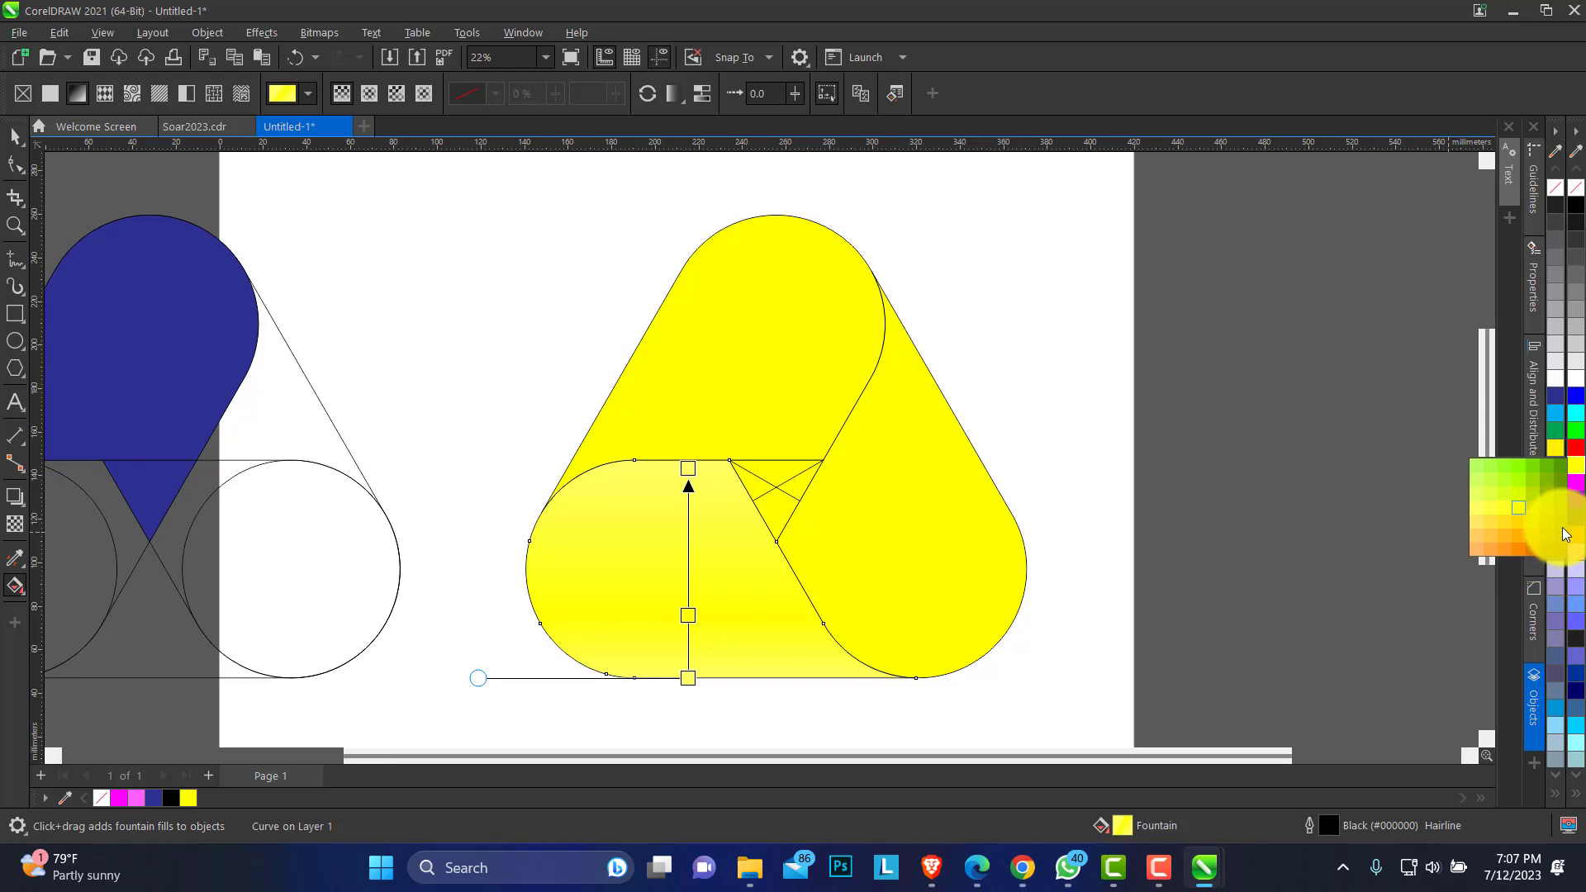
{"action": "left_click", "coordinate": [1565, 543]}
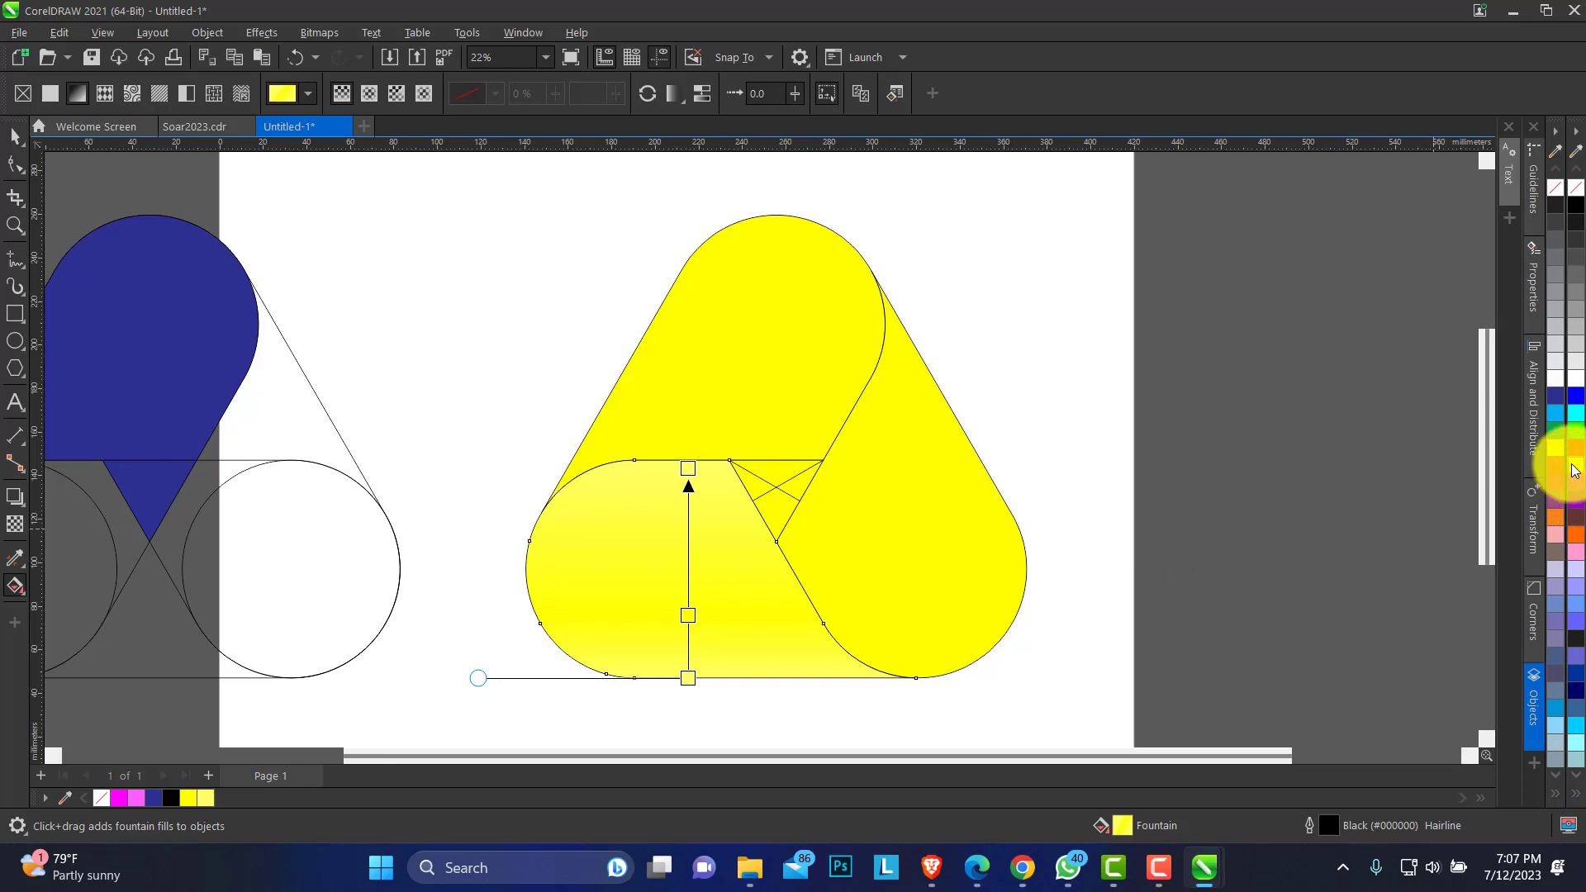
{"action": "left_click_drag", "start_coordinate": [1573, 471], "coordinate": [836, 512]}
{"action": "left_click_drag", "start_coordinate": [687, 469], "coordinate": [687, 469]}
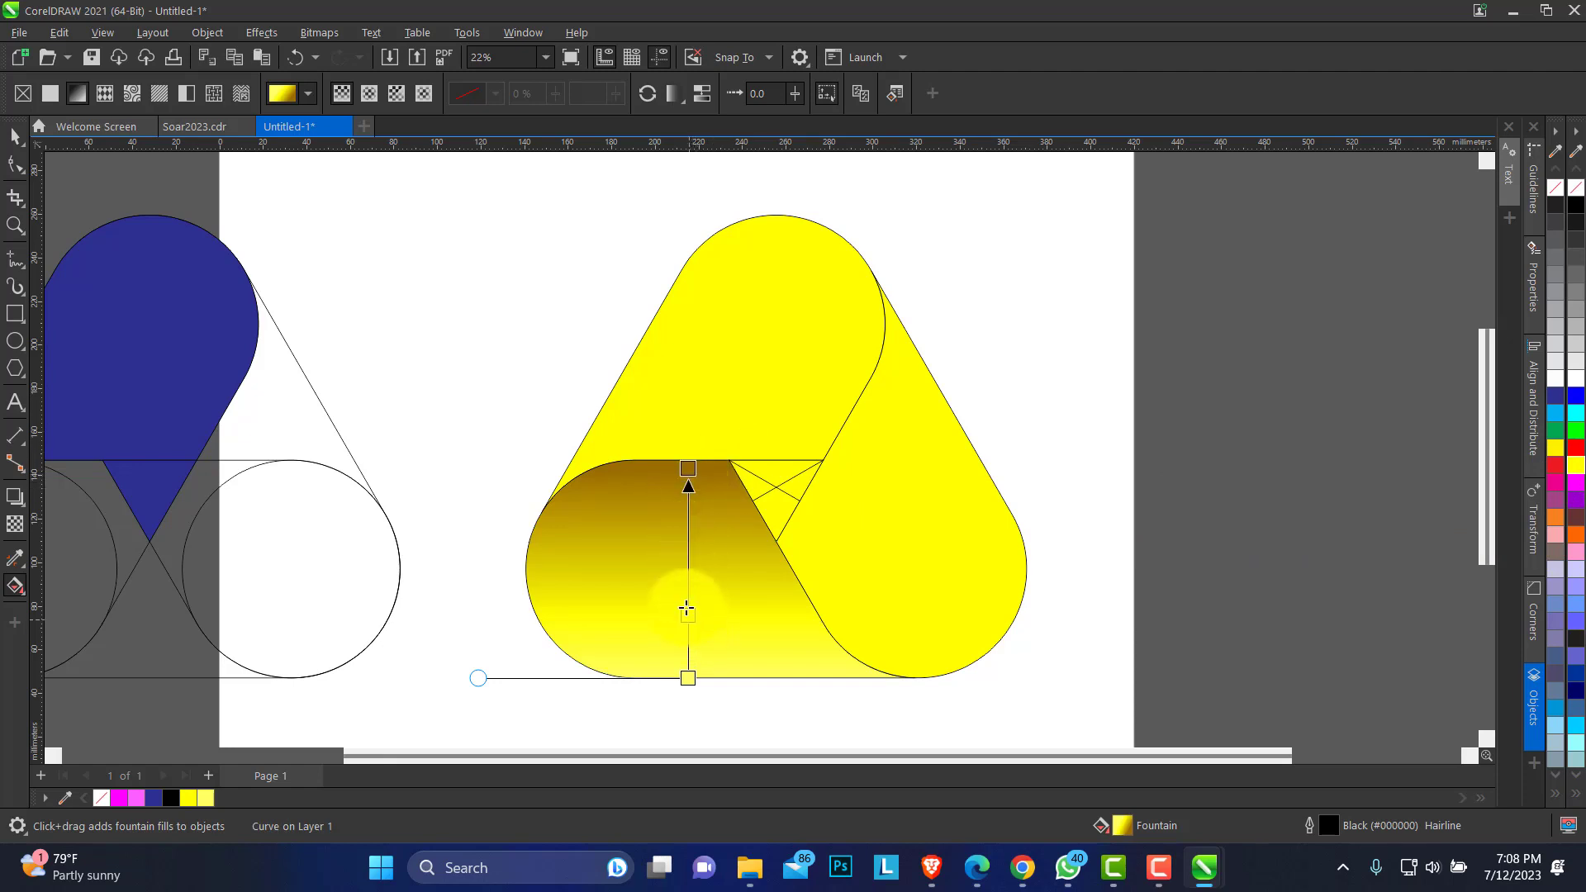
Move the yellow middle node of the lower piece's fountain fill upward to the 47% position
{"action": "left_click_drag", "start_coordinate": [686, 608], "coordinate": [685, 581]}
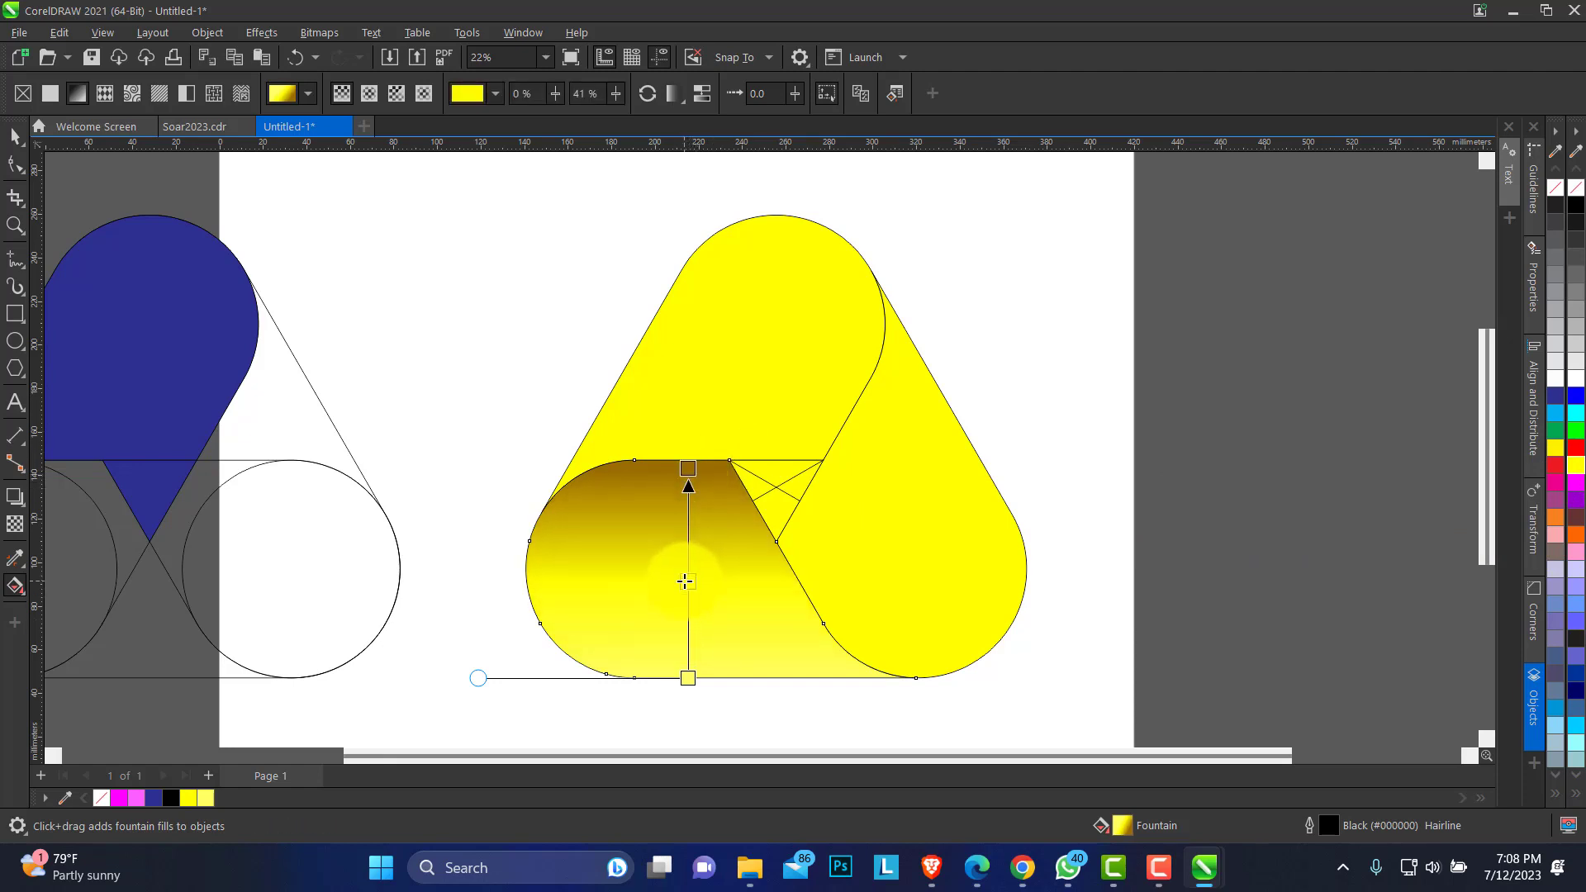
{"action": "left_click", "coordinate": [687, 468]}
{"action": "left_click", "coordinate": [688, 580]}
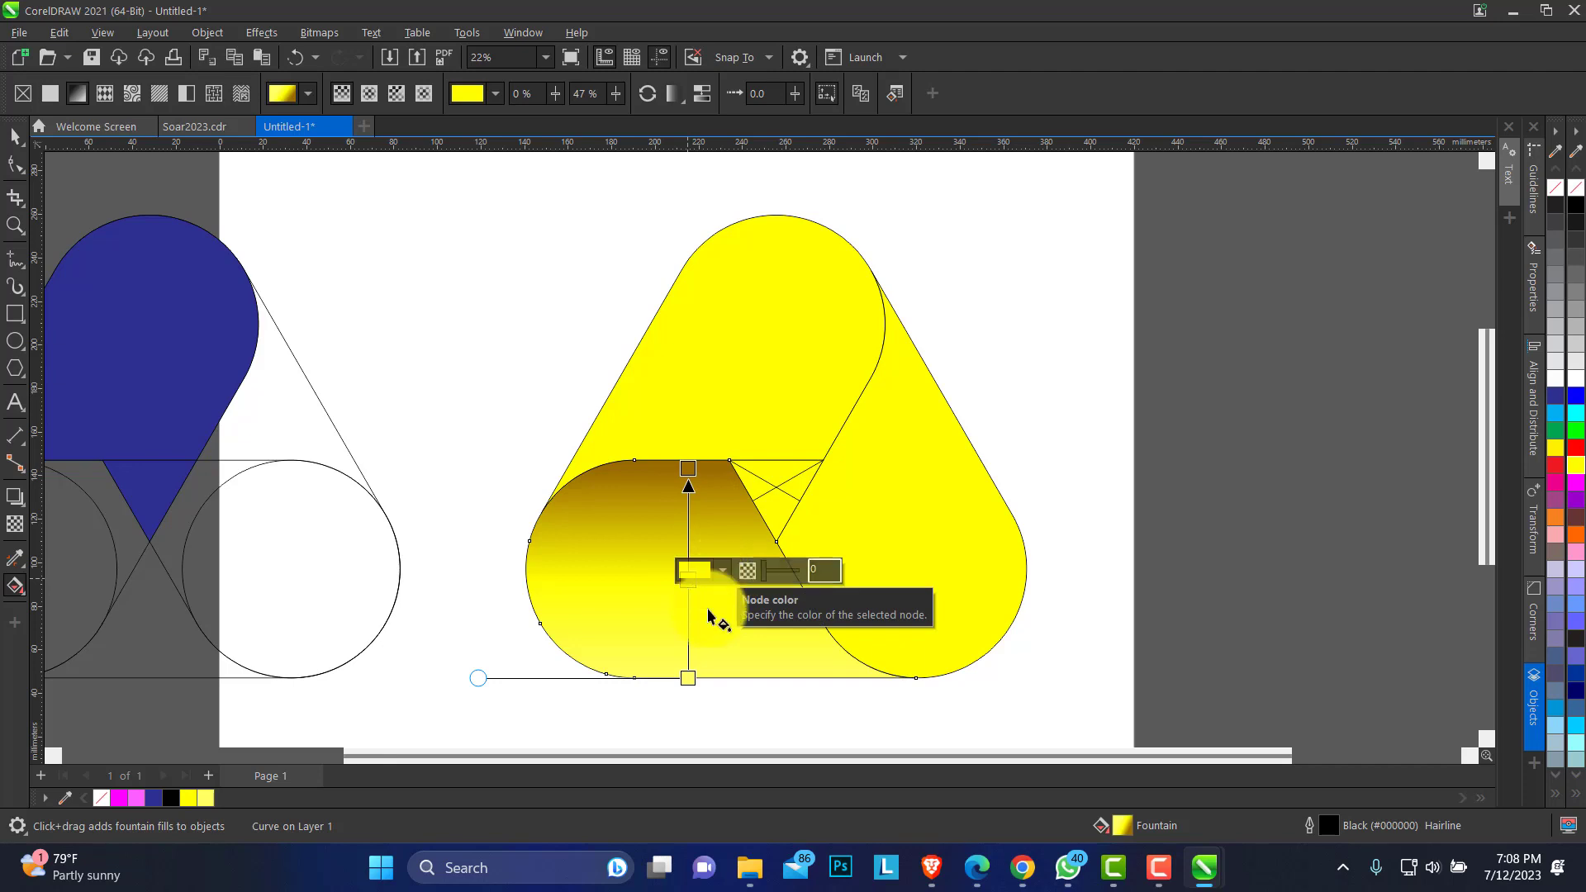
Lighten the bottom end of the lower piece's fountain fill to a paler yellow by raising its RGB blue value
{"action": "left_click", "coordinate": [688, 678]}
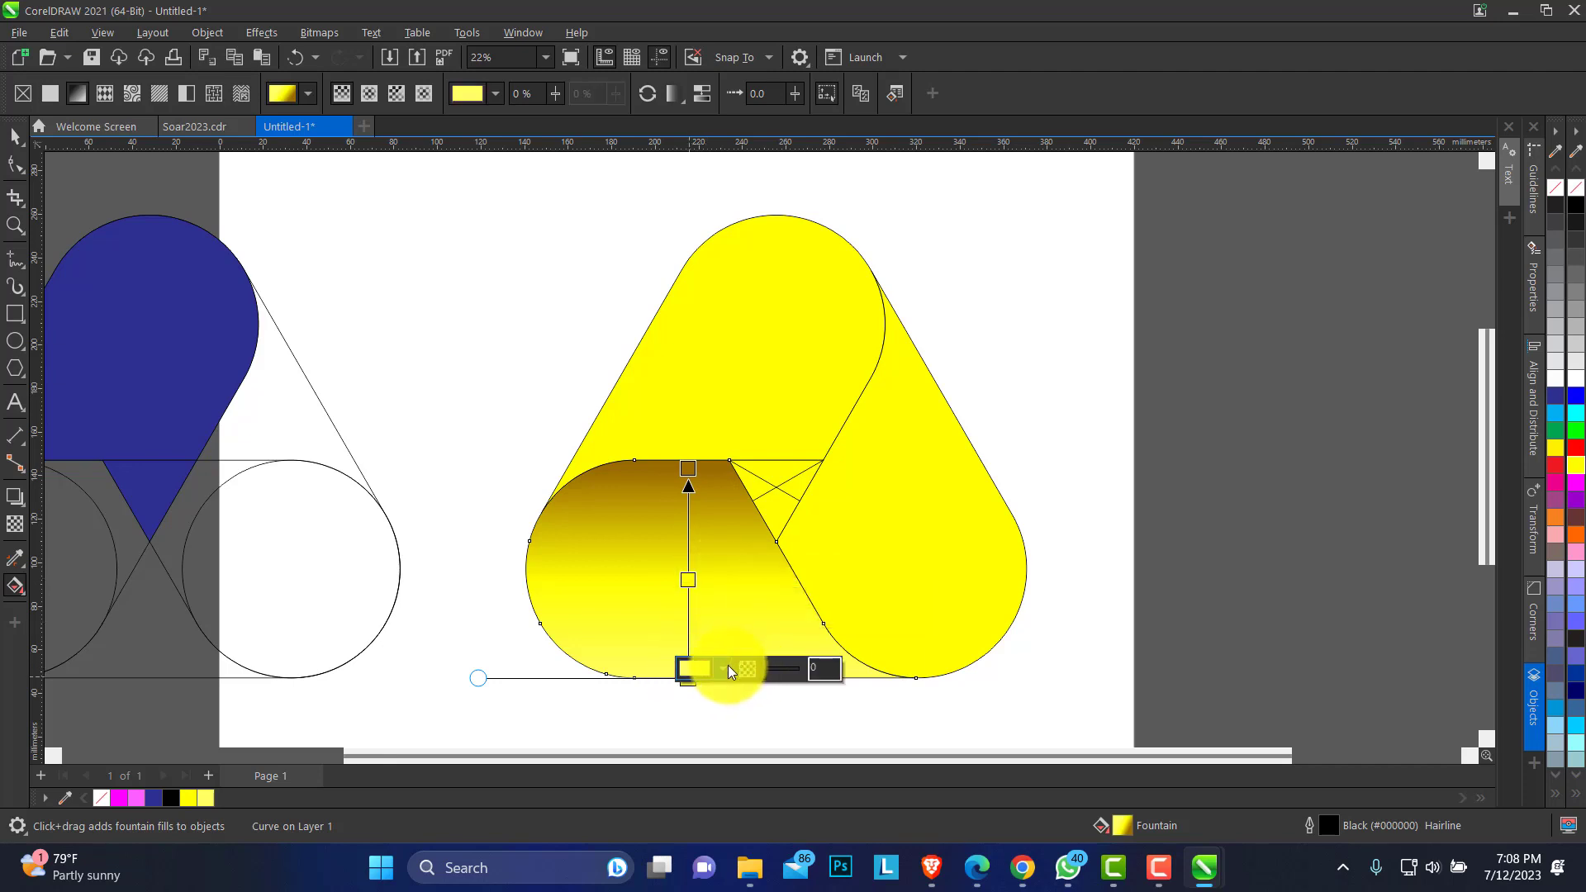
{"action": "left_click", "coordinate": [1574, 473]}
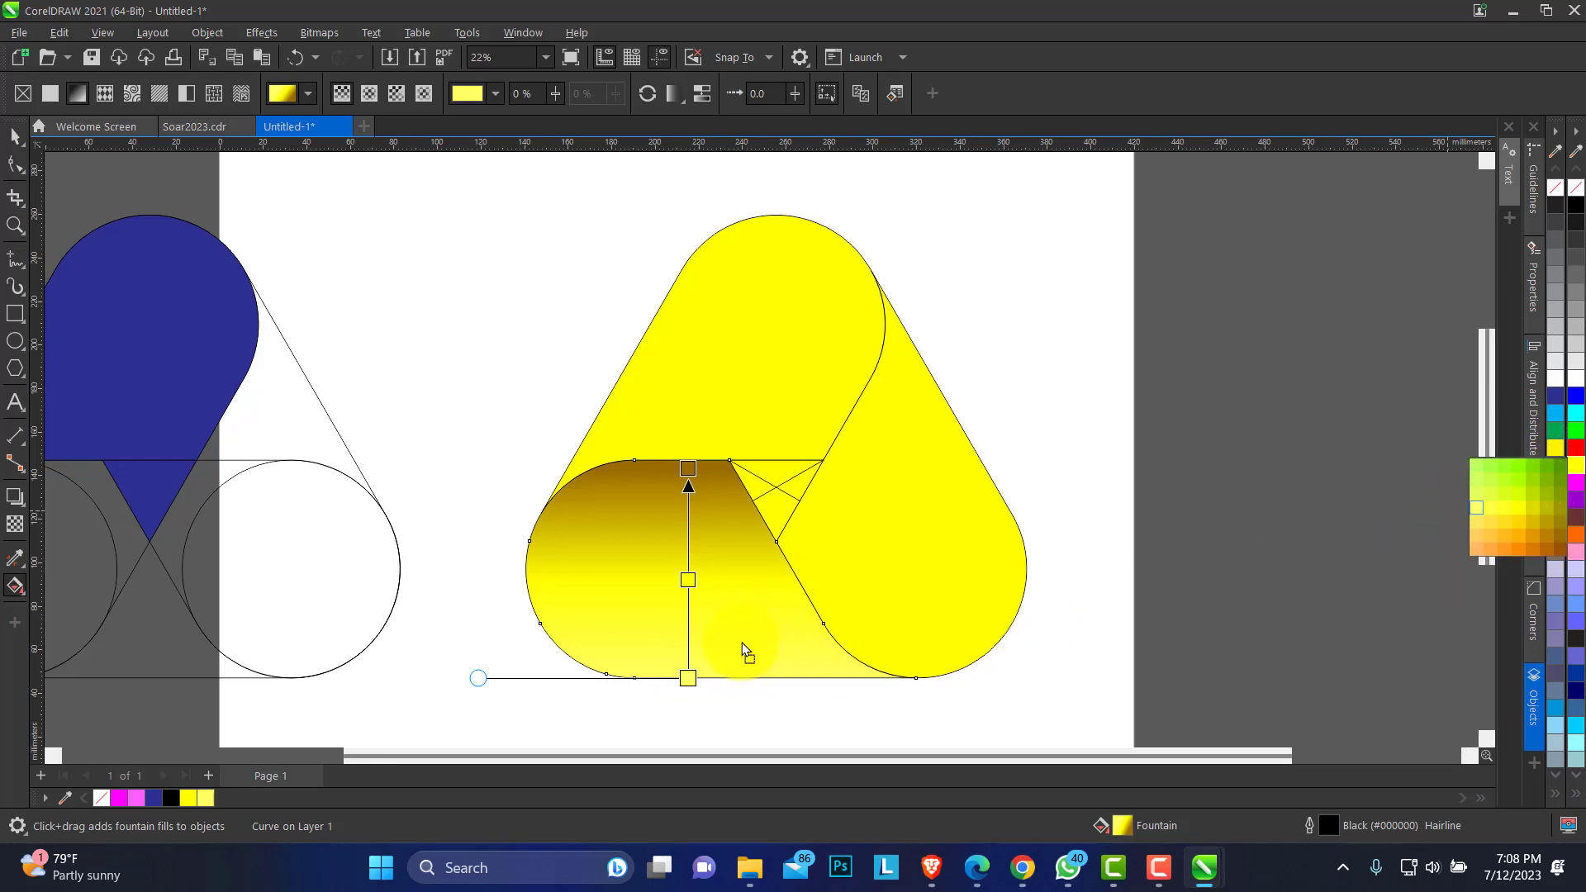
{"action": "left_click_drag", "start_coordinate": [692, 682], "coordinate": [688, 676]}
{"action": "left_click", "coordinate": [688, 678]}
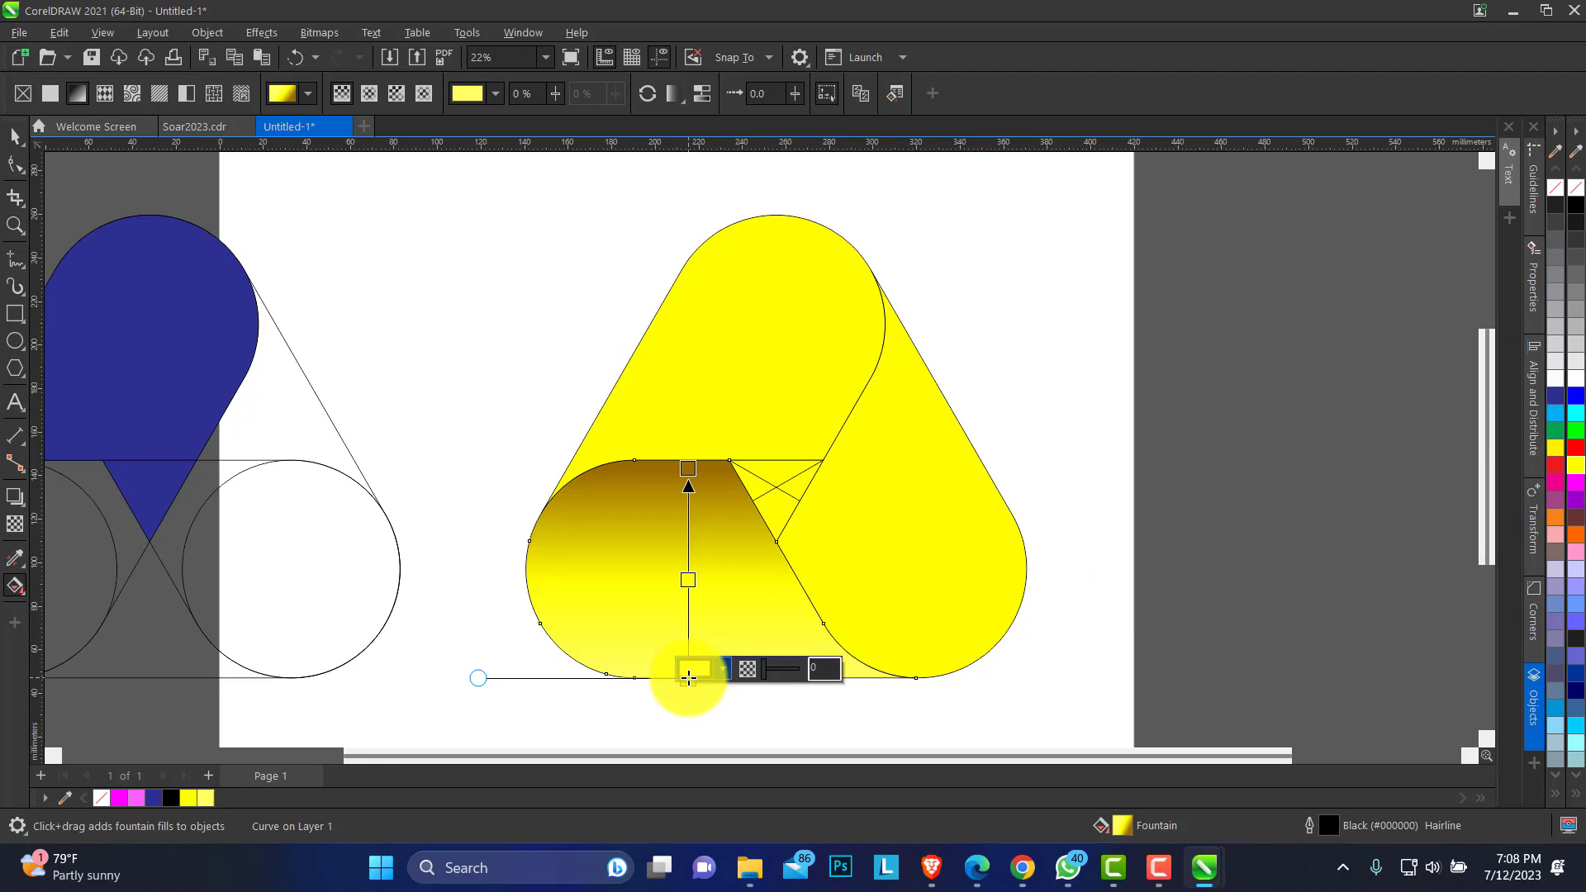
{"action": "left_click", "coordinate": [721, 671]}
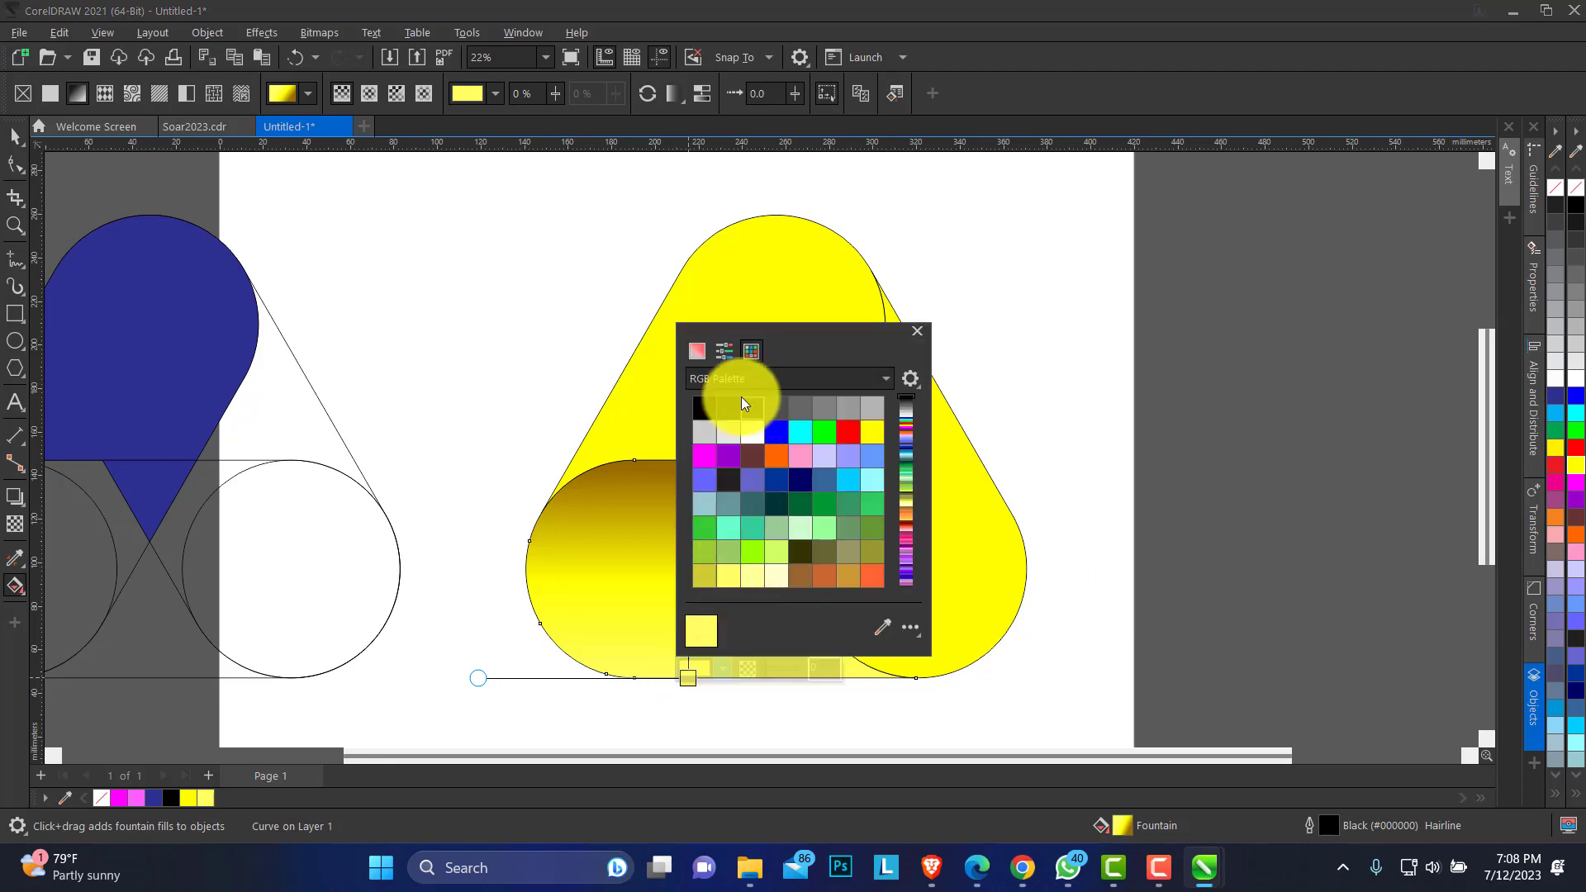
{"action": "left_click", "coordinate": [725, 352]}
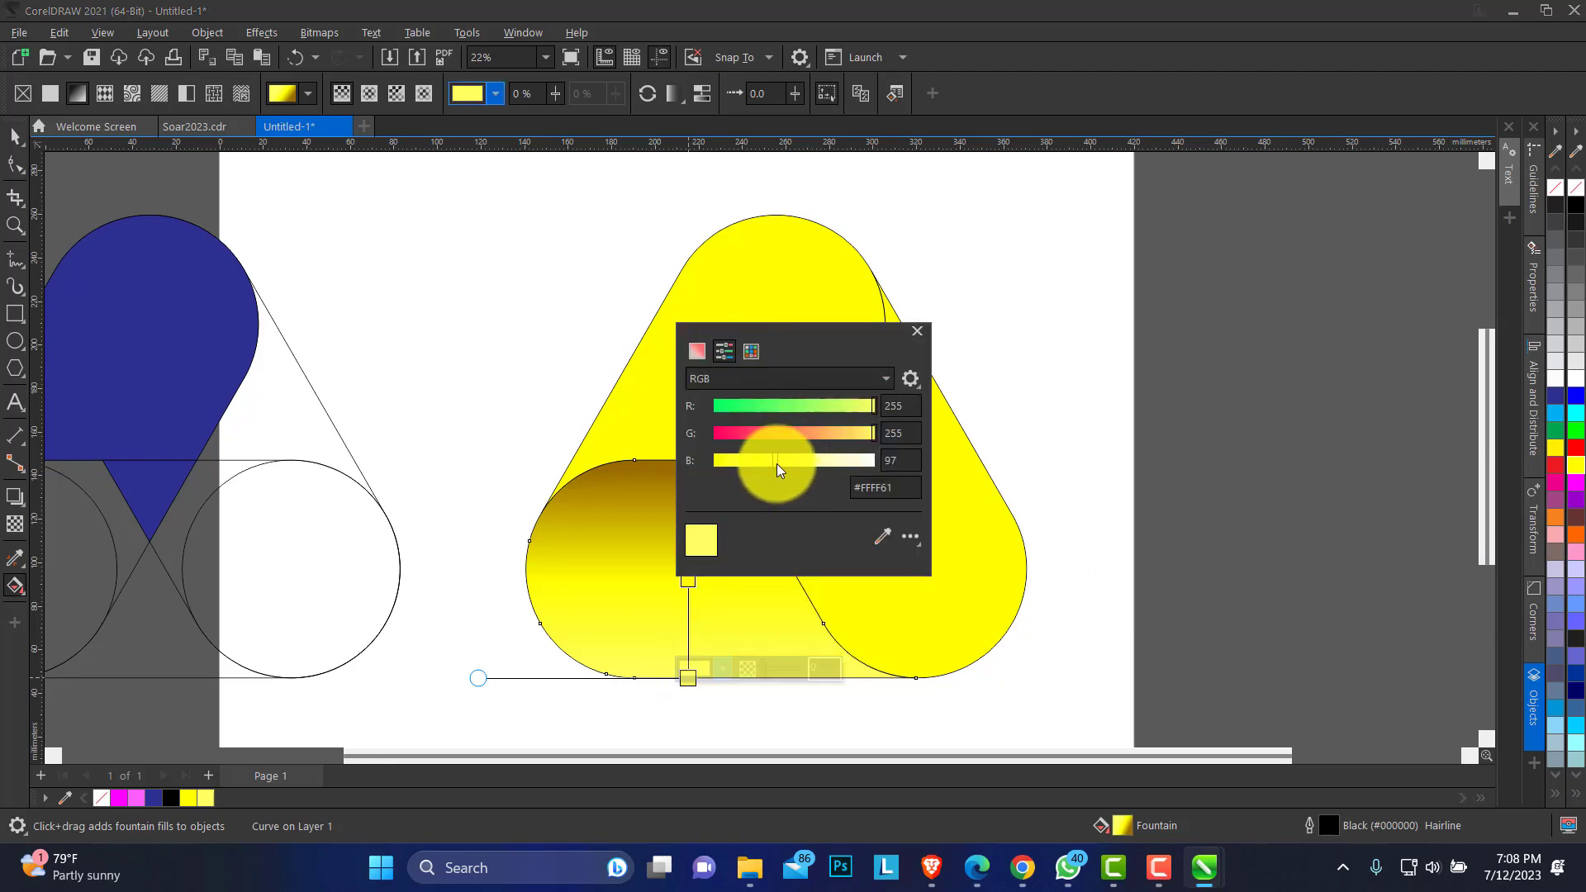
{"action": "left_click_drag", "start_coordinate": [777, 463], "coordinate": [824, 464]}
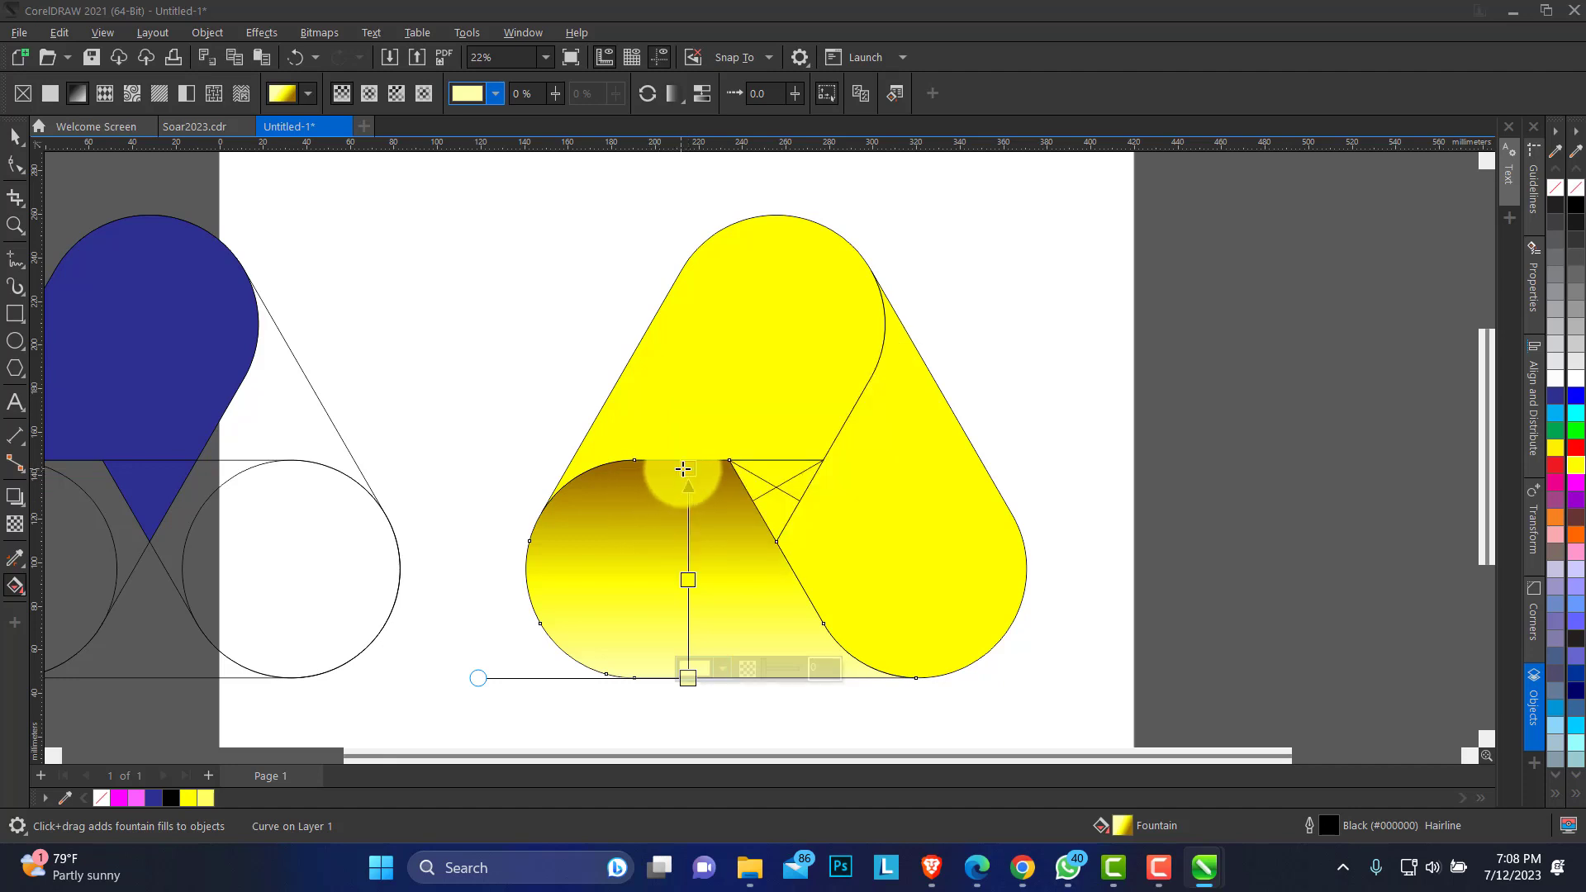
Switch the colour model of the fill's dark top end to CMYK and darken the brown by setting K to 40
{"action": "left_click", "coordinate": [689, 472]}
{"action": "left_click", "coordinate": [723, 460]}
{"action": "left_click", "coordinate": [724, 498]}
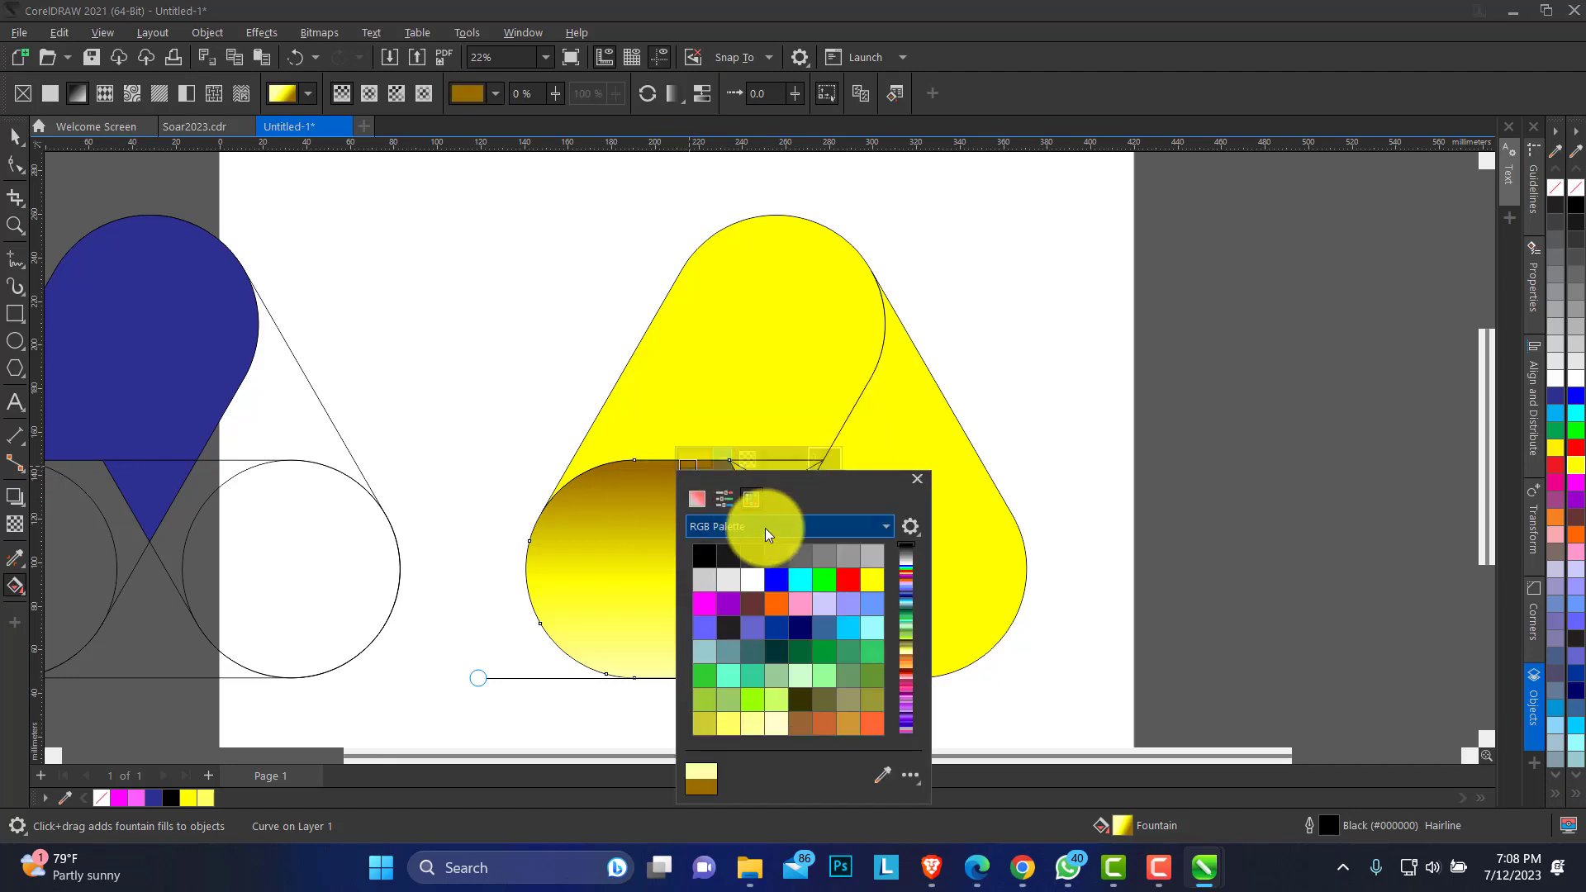
{"action": "left_click", "coordinate": [723, 498]}
{"action": "left_click_drag", "start_coordinate": [811, 479], "coordinate": [941, 387]}
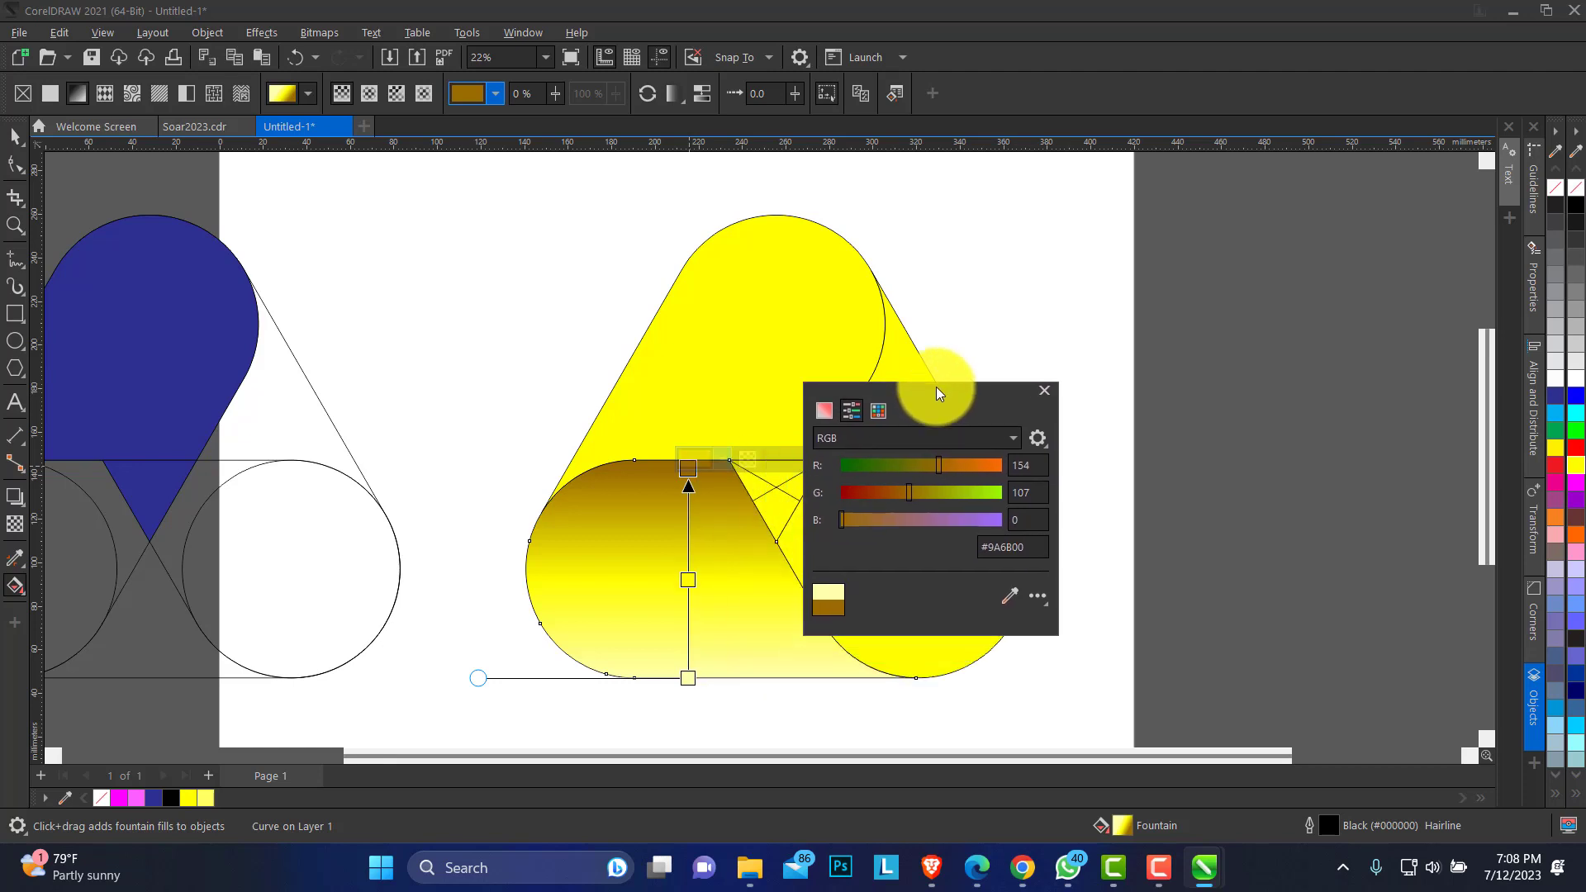
{"action": "left_click", "coordinate": [988, 434]}
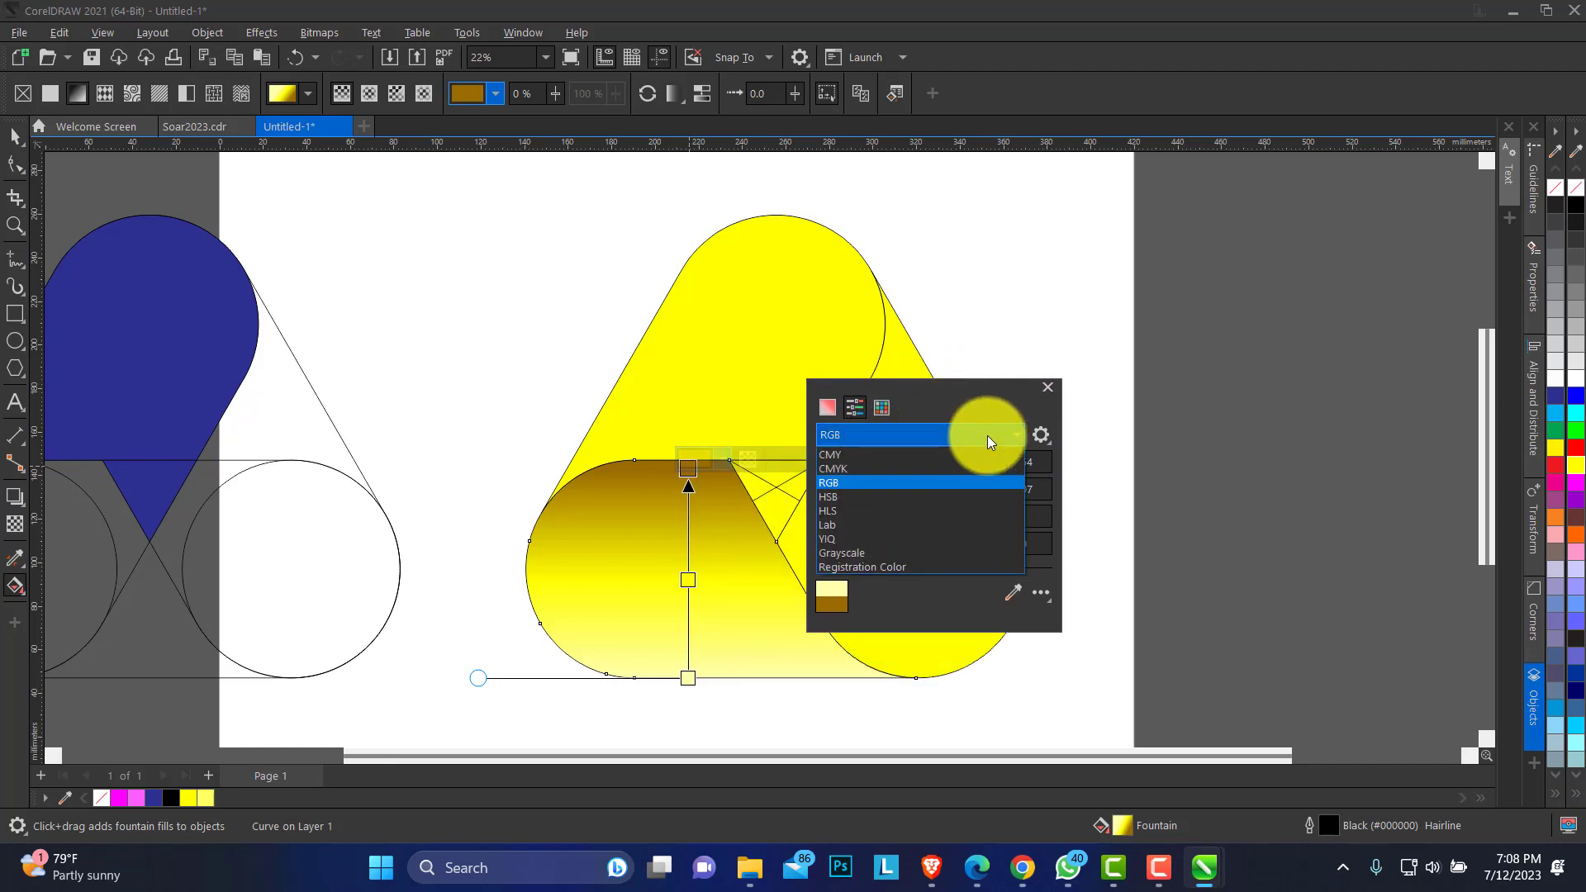
{"action": "left_click", "coordinate": [892, 467]}
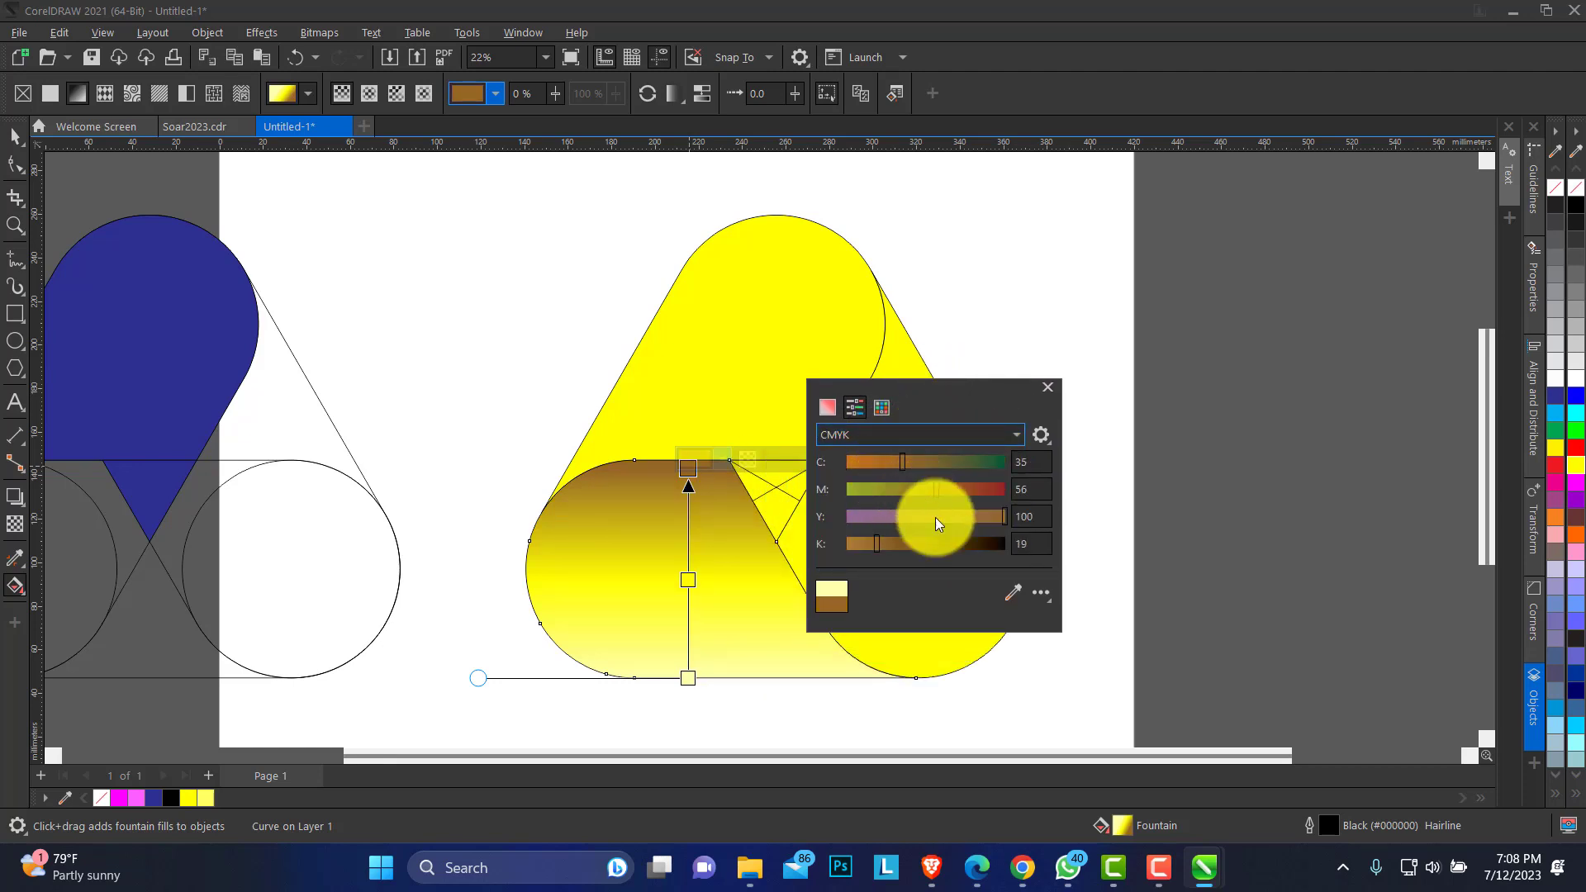
{"action": "left_click", "coordinate": [1027, 543]}
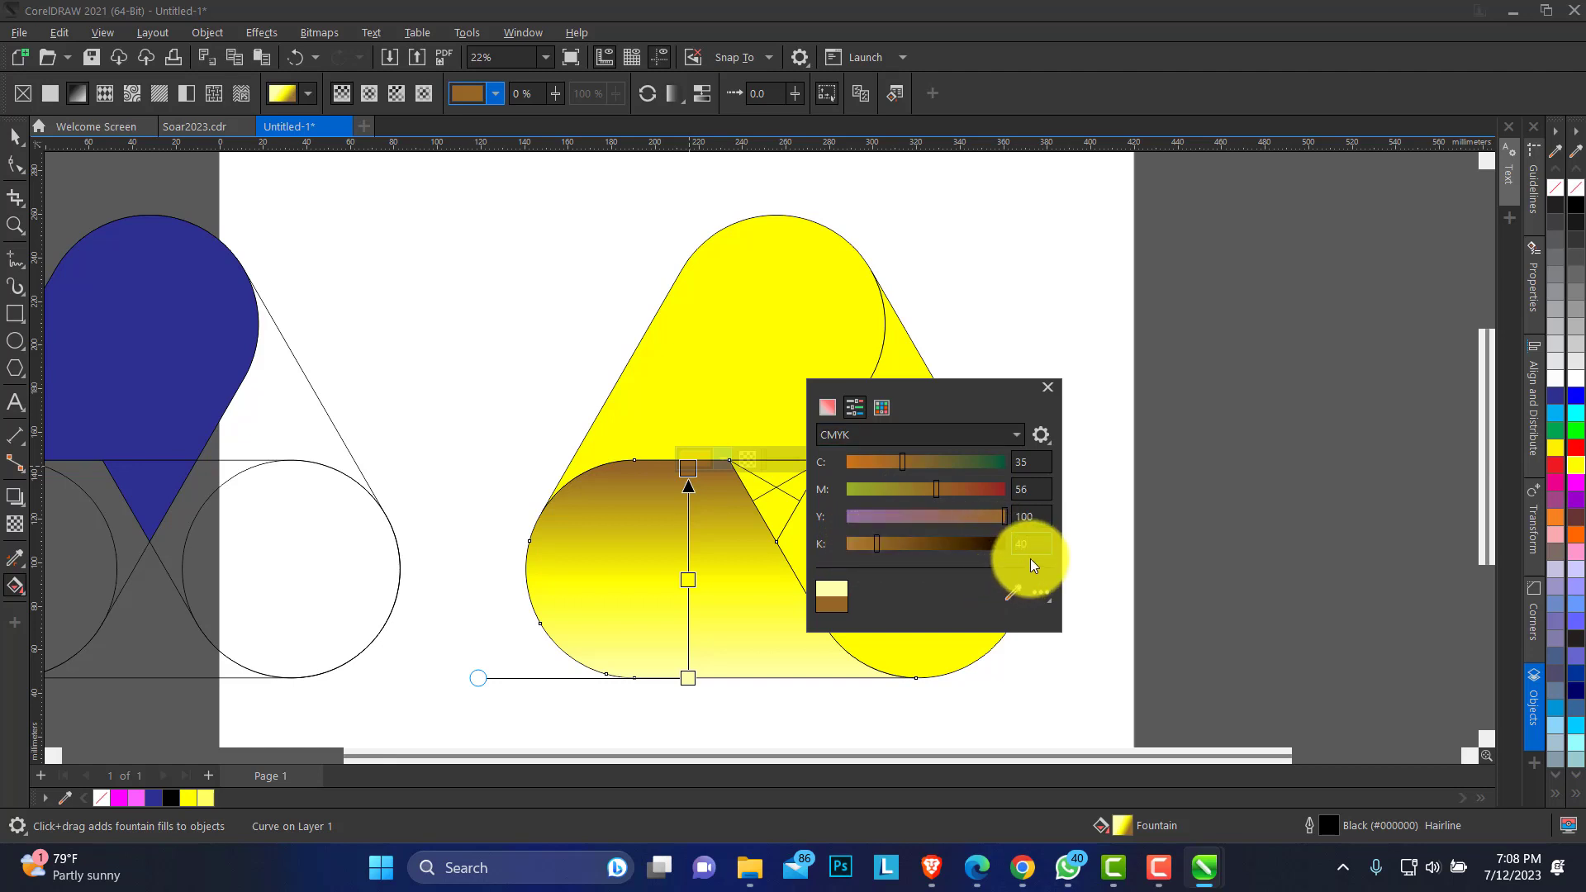
{"action": "key", "text": "Return"}
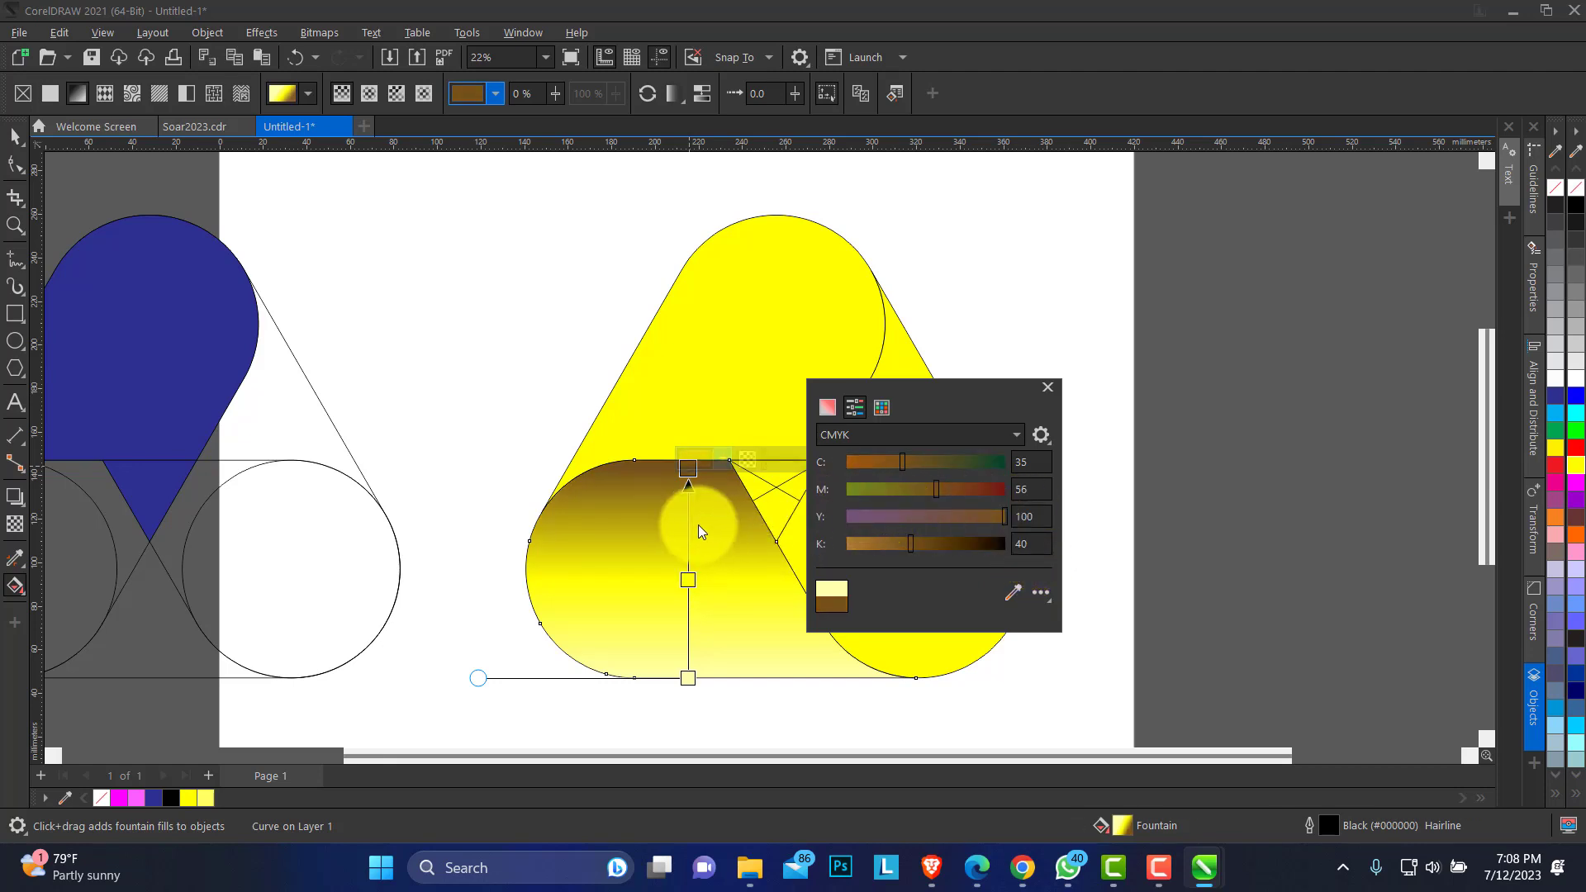
{"action": "left_click", "coordinate": [686, 579]}
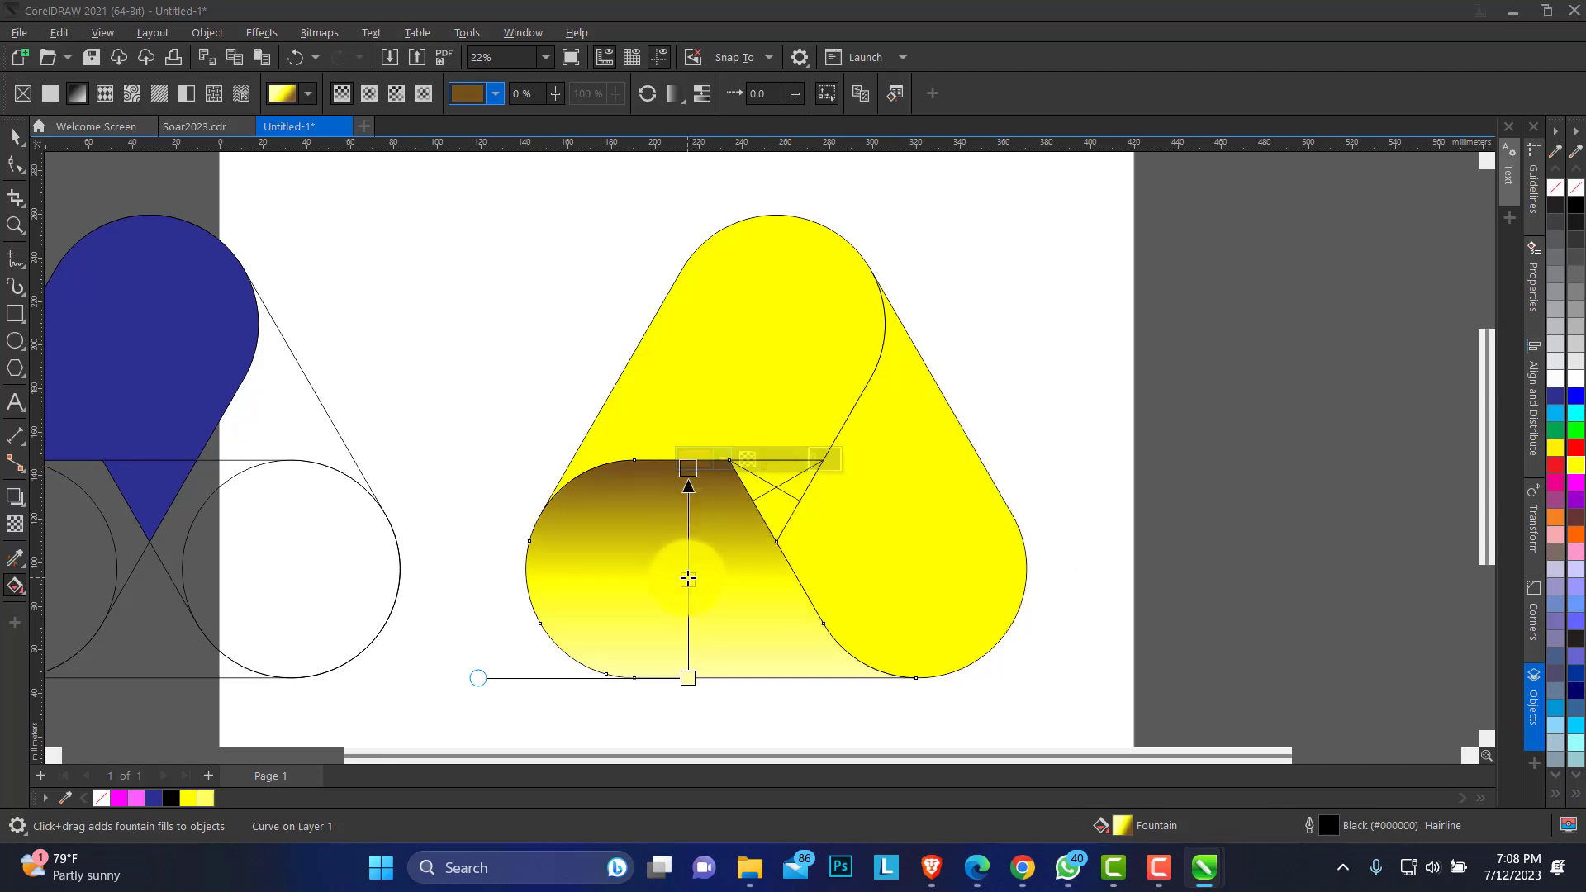
{"action": "left_click", "coordinate": [693, 680]}
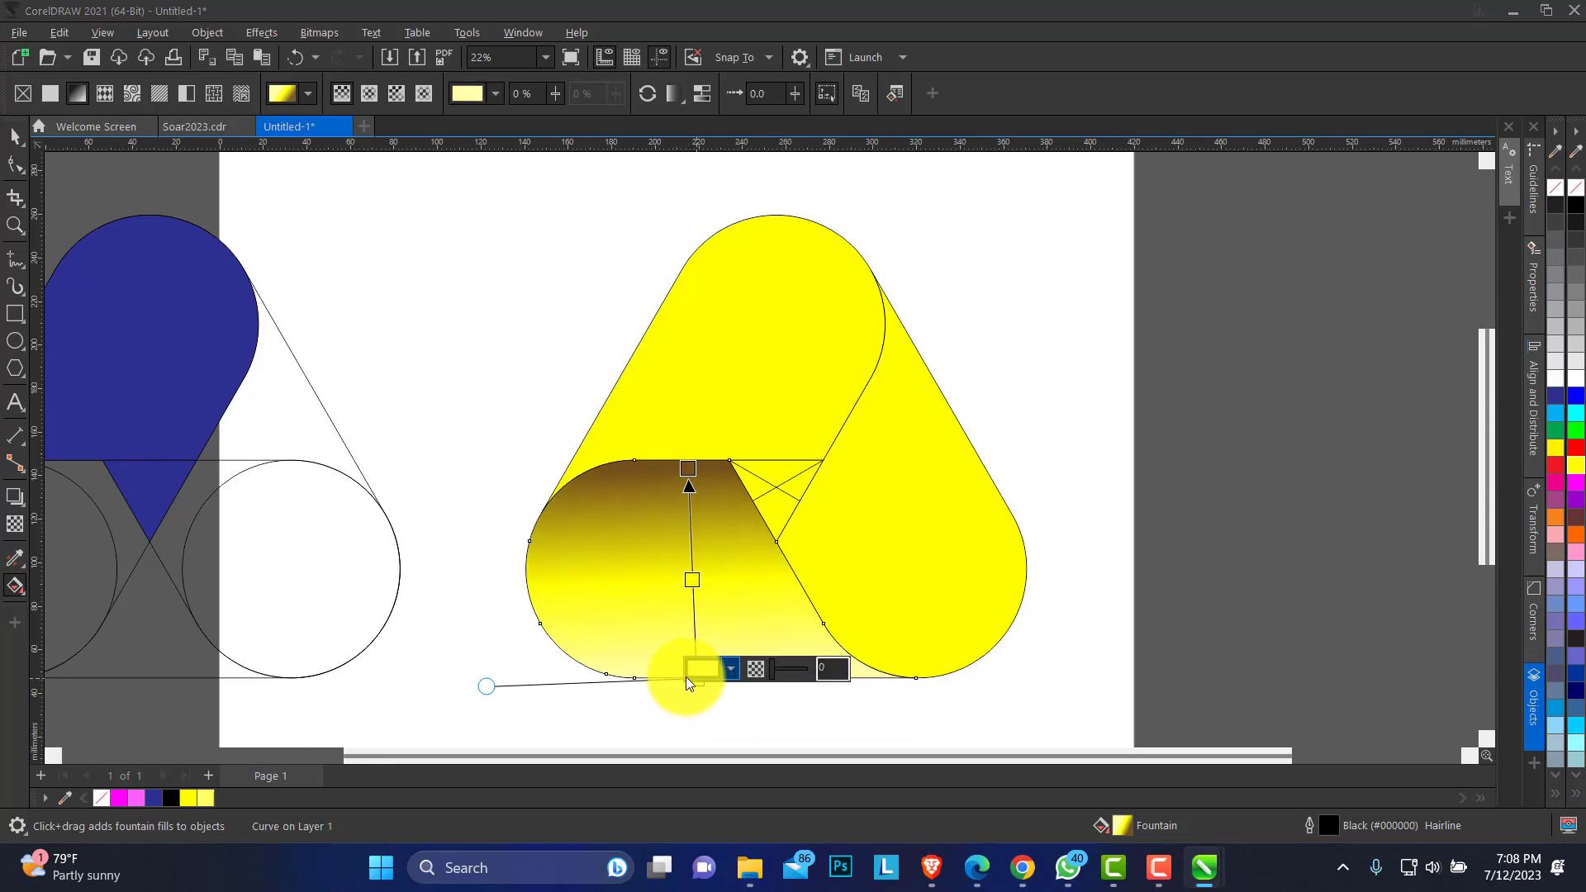
Delete the two plain yellow pieces, keeping the gradient-filled lower piece and the small central triangle
{"action": "left_click", "coordinate": [15, 136]}
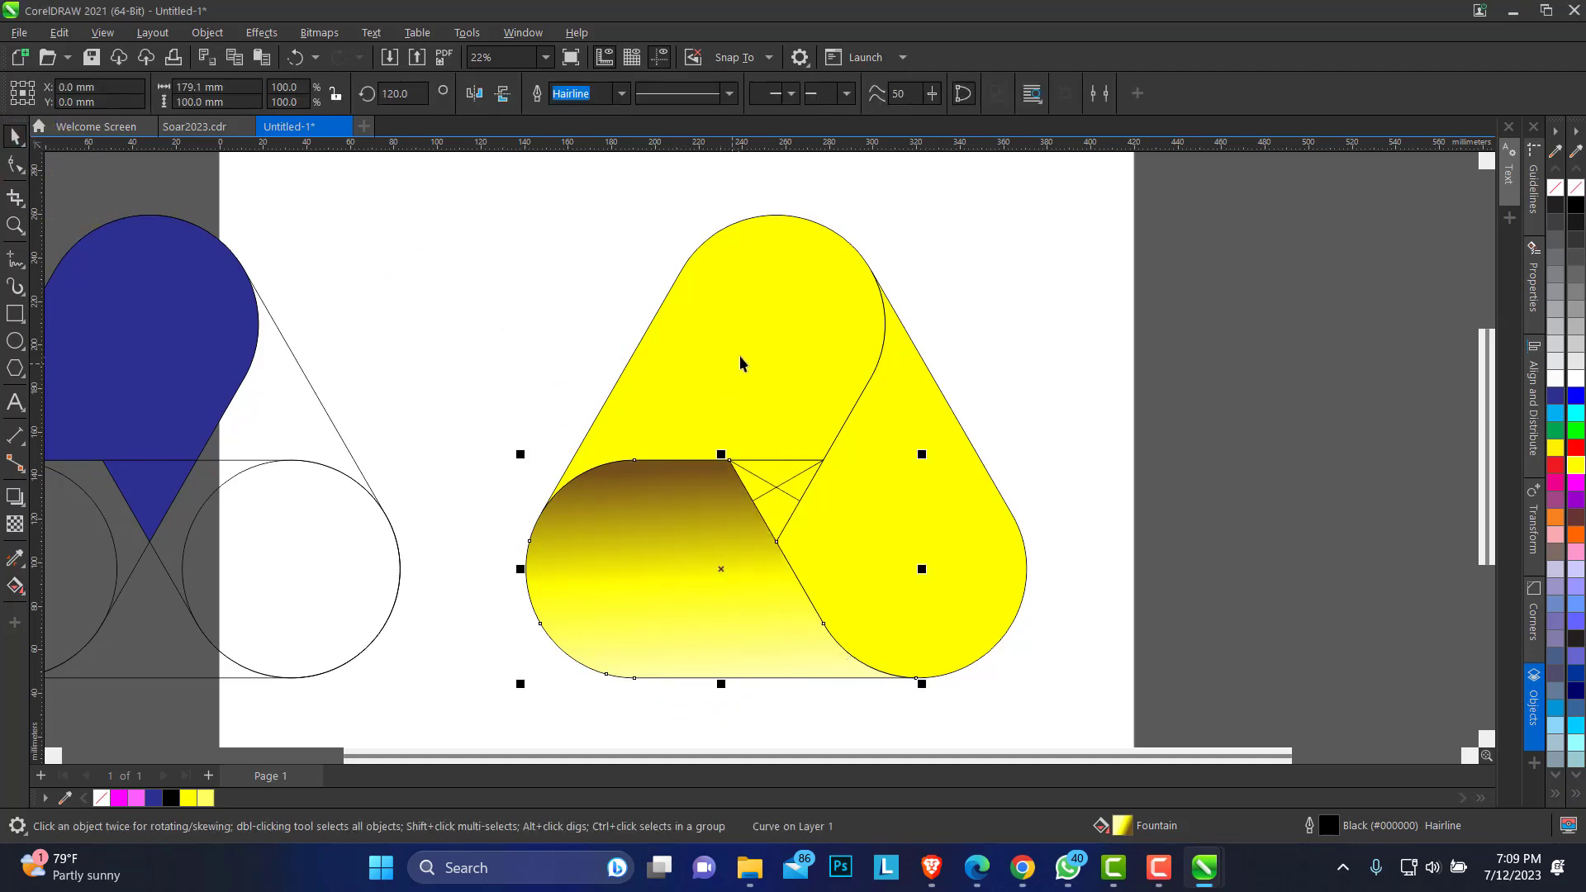
{"action": "left_click", "coordinate": [788, 483]}
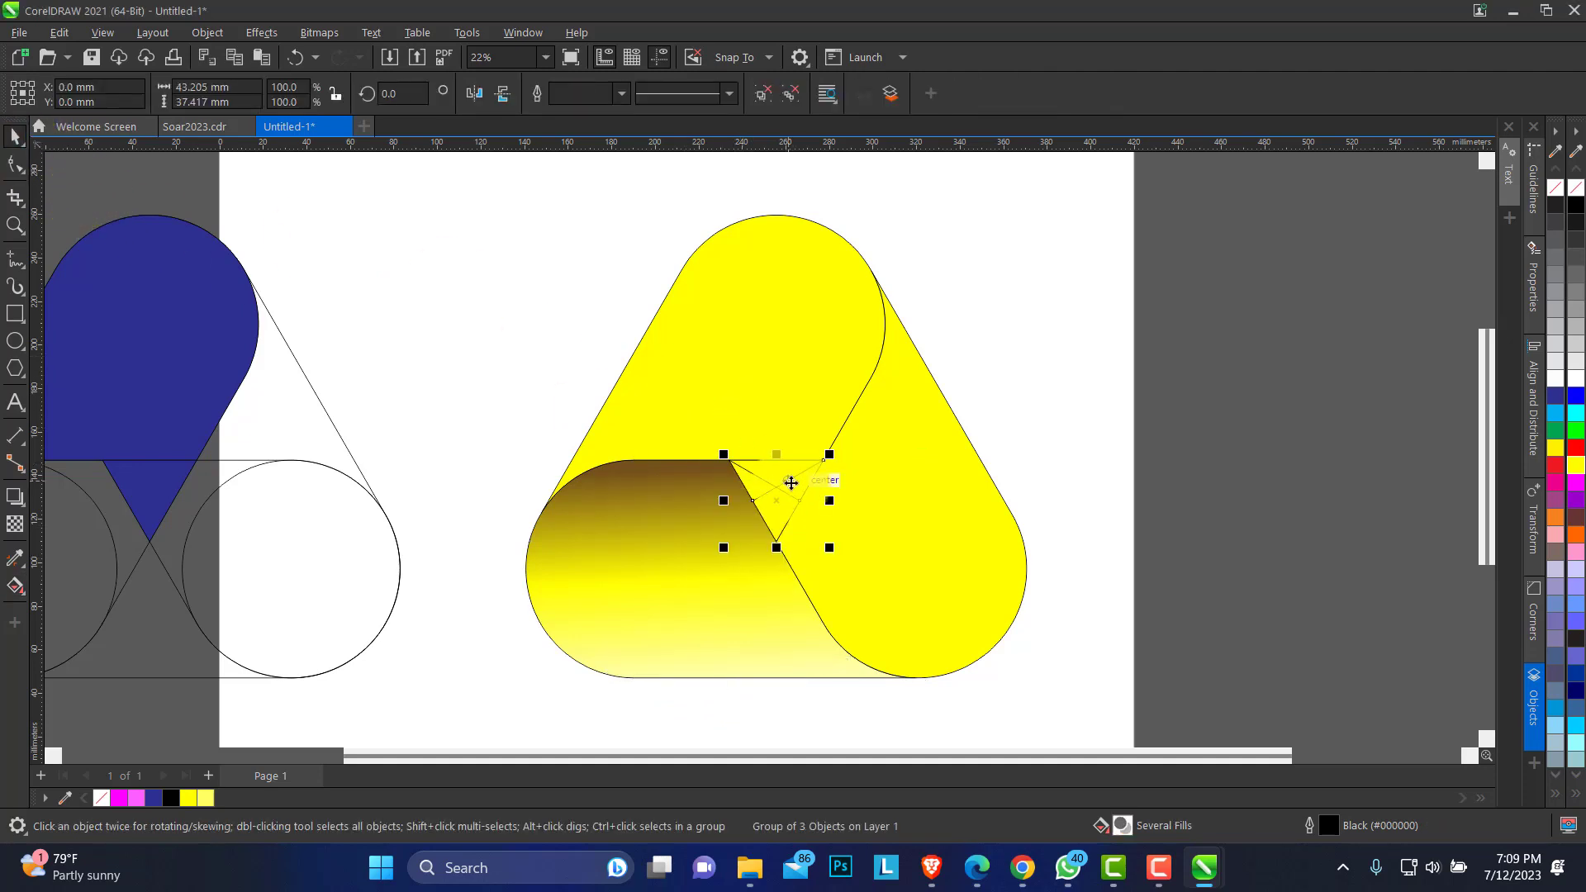
{"action": "left_click", "coordinate": [903, 516]}
{"action": "key", "text": "Delete"}
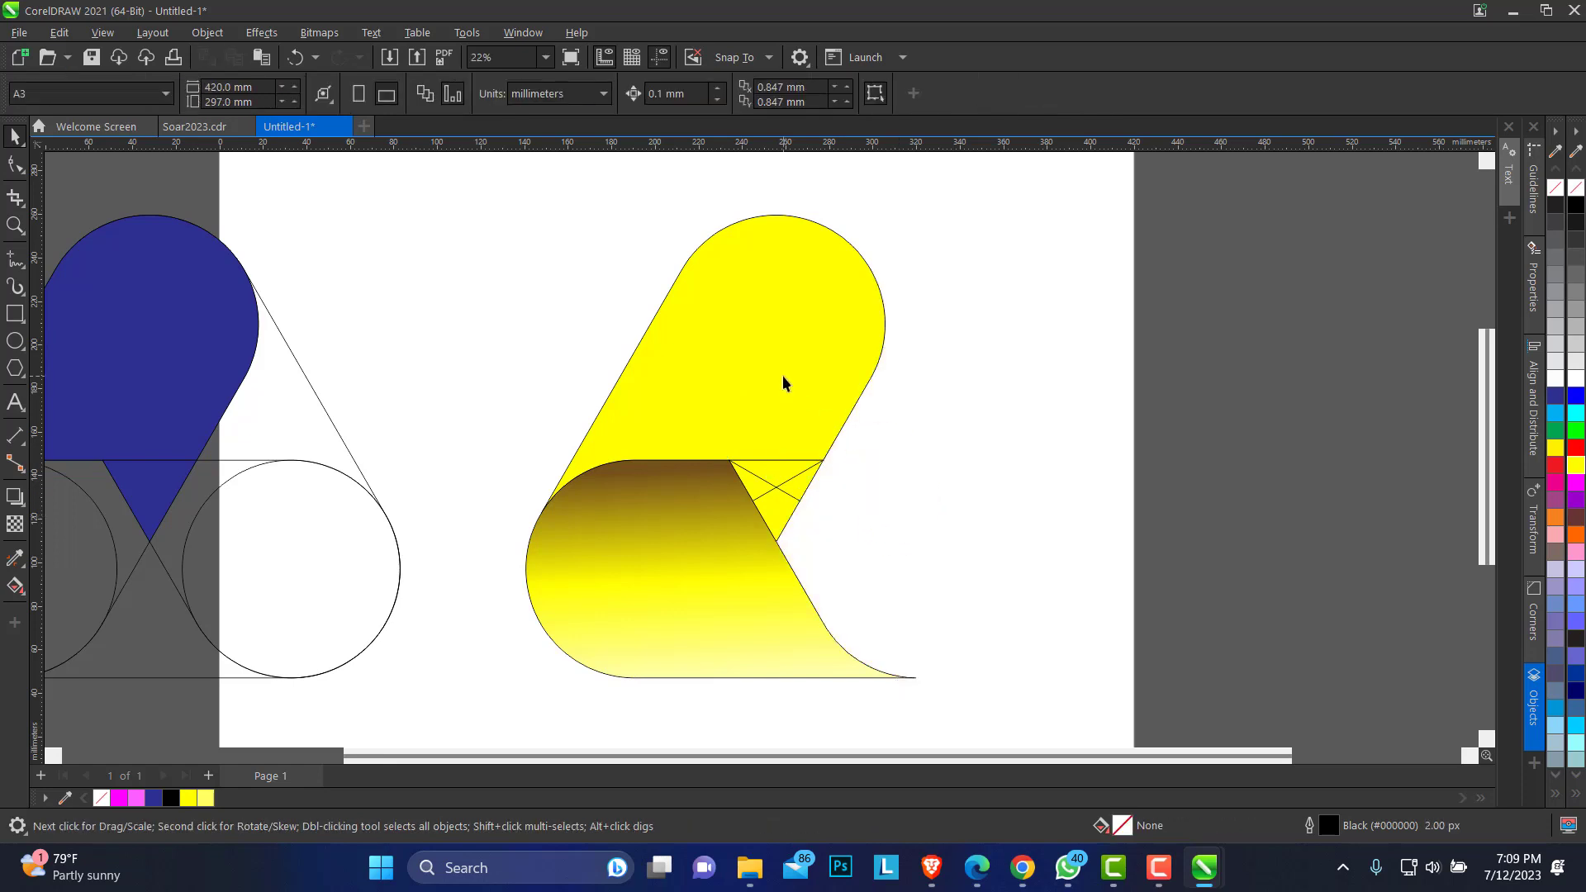
{"action": "left_click", "coordinate": [785, 446]}
{"action": "key", "text": "Delete"}
Rotate a copy of the gradient-filled piece 120° about the small triangle's centre, and repeat the rotation for the third piece
{"action": "left_click", "coordinate": [730, 552]}
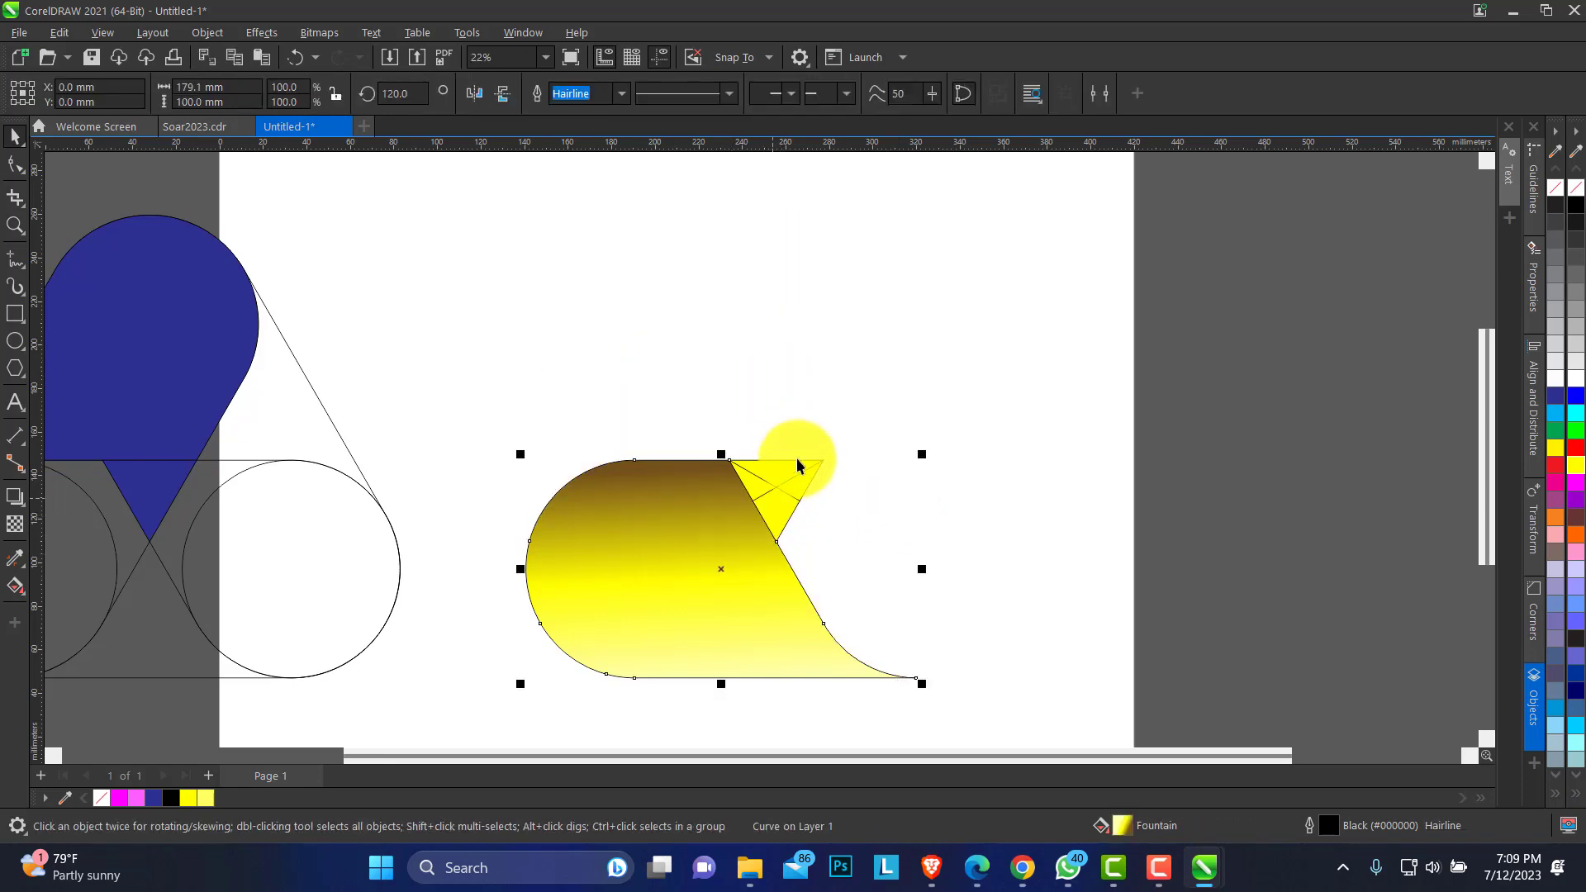
{"action": "left_click", "coordinate": [731, 574]}
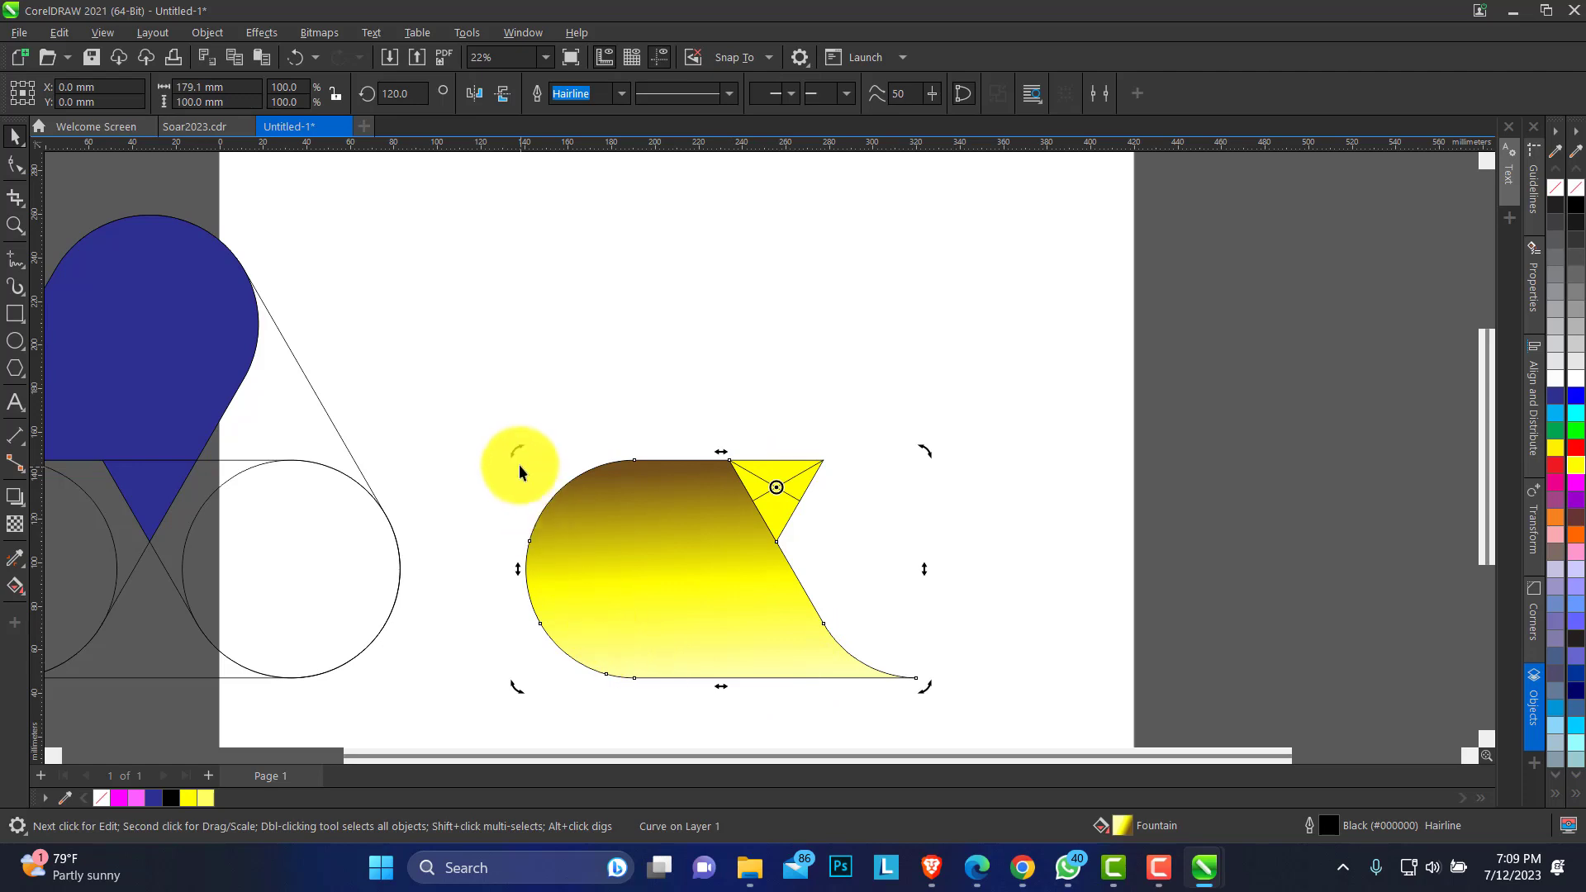
{"action": "left_click_drag", "start_coordinate": [517, 451], "coordinate": [824, 580]}
{"action": "key", "text": "ctrl+r"}
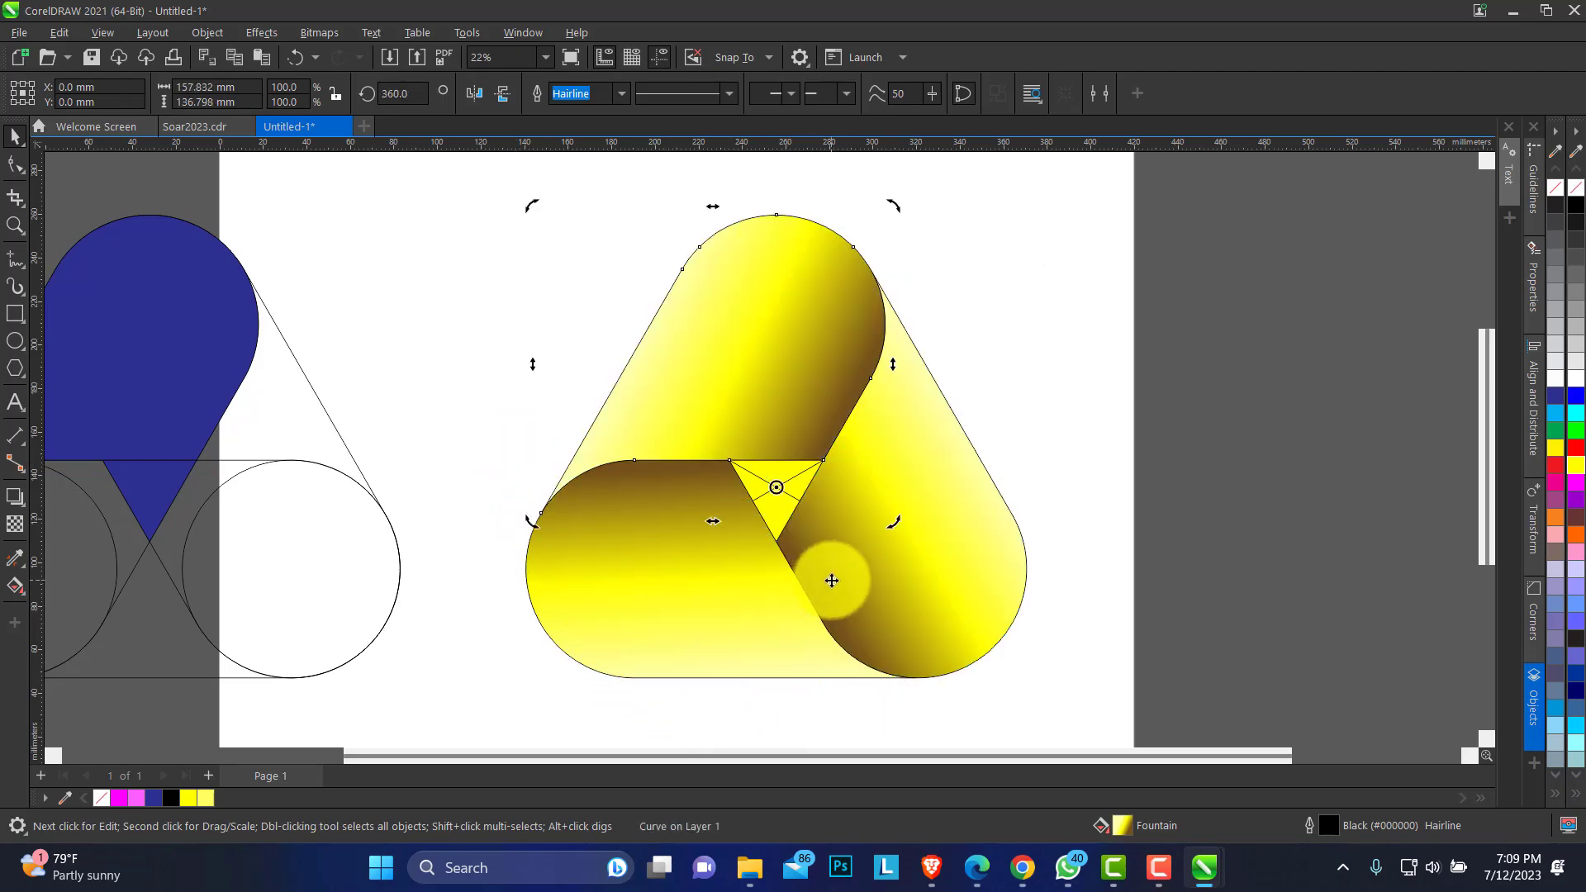
Recolour the upper piece's fountain fill with light magenta at its outer end and pure magenta at its middle node
{"action": "left_click", "coordinate": [775, 390]}
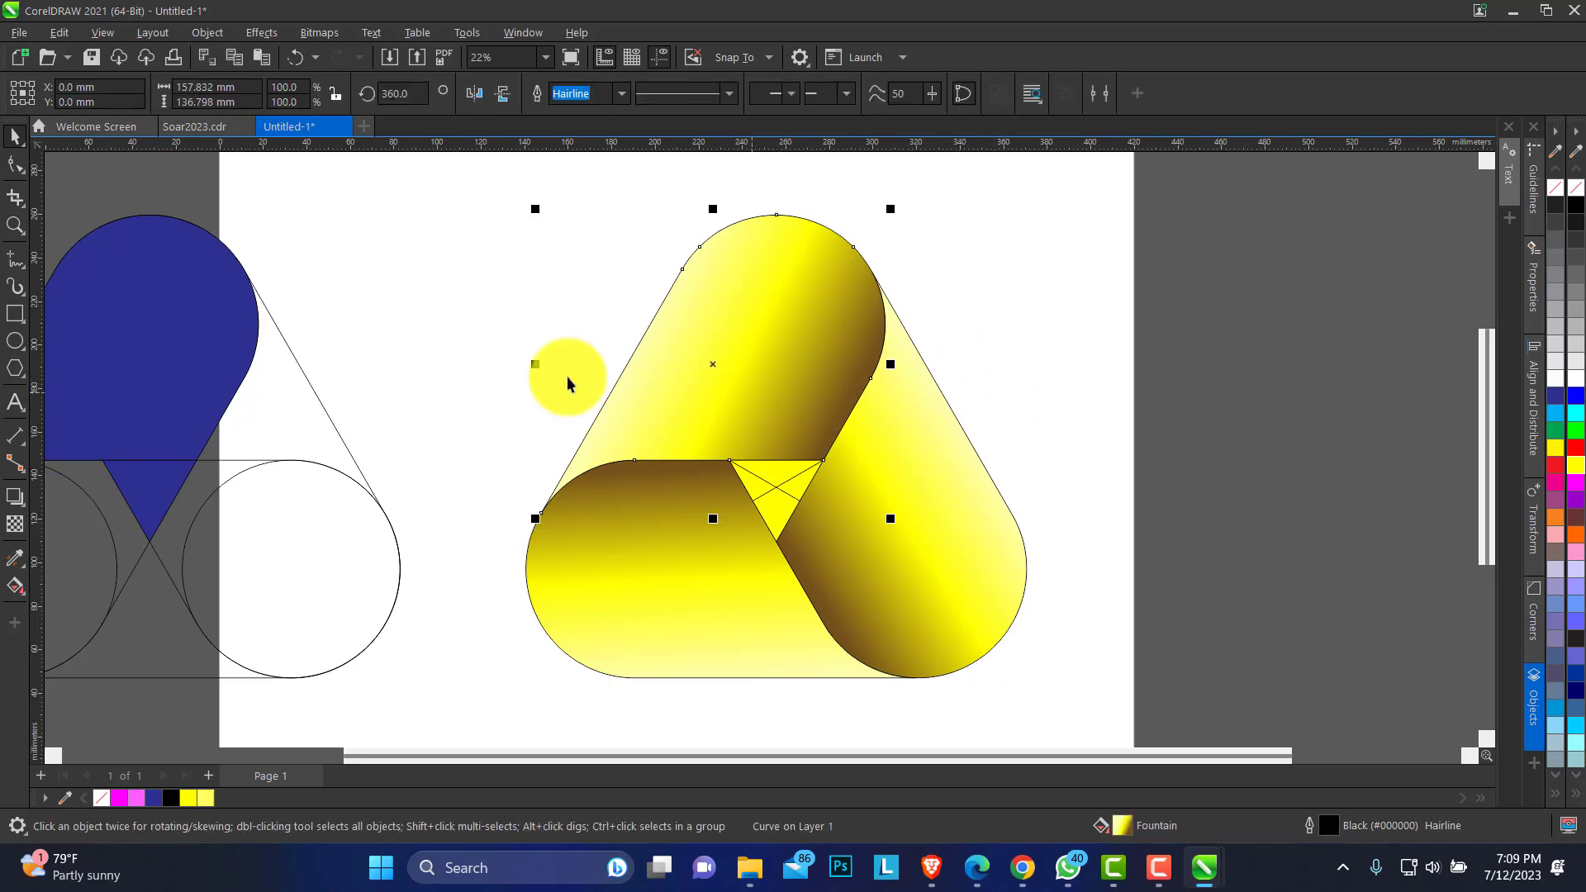
{"action": "left_click", "coordinate": [17, 583]}
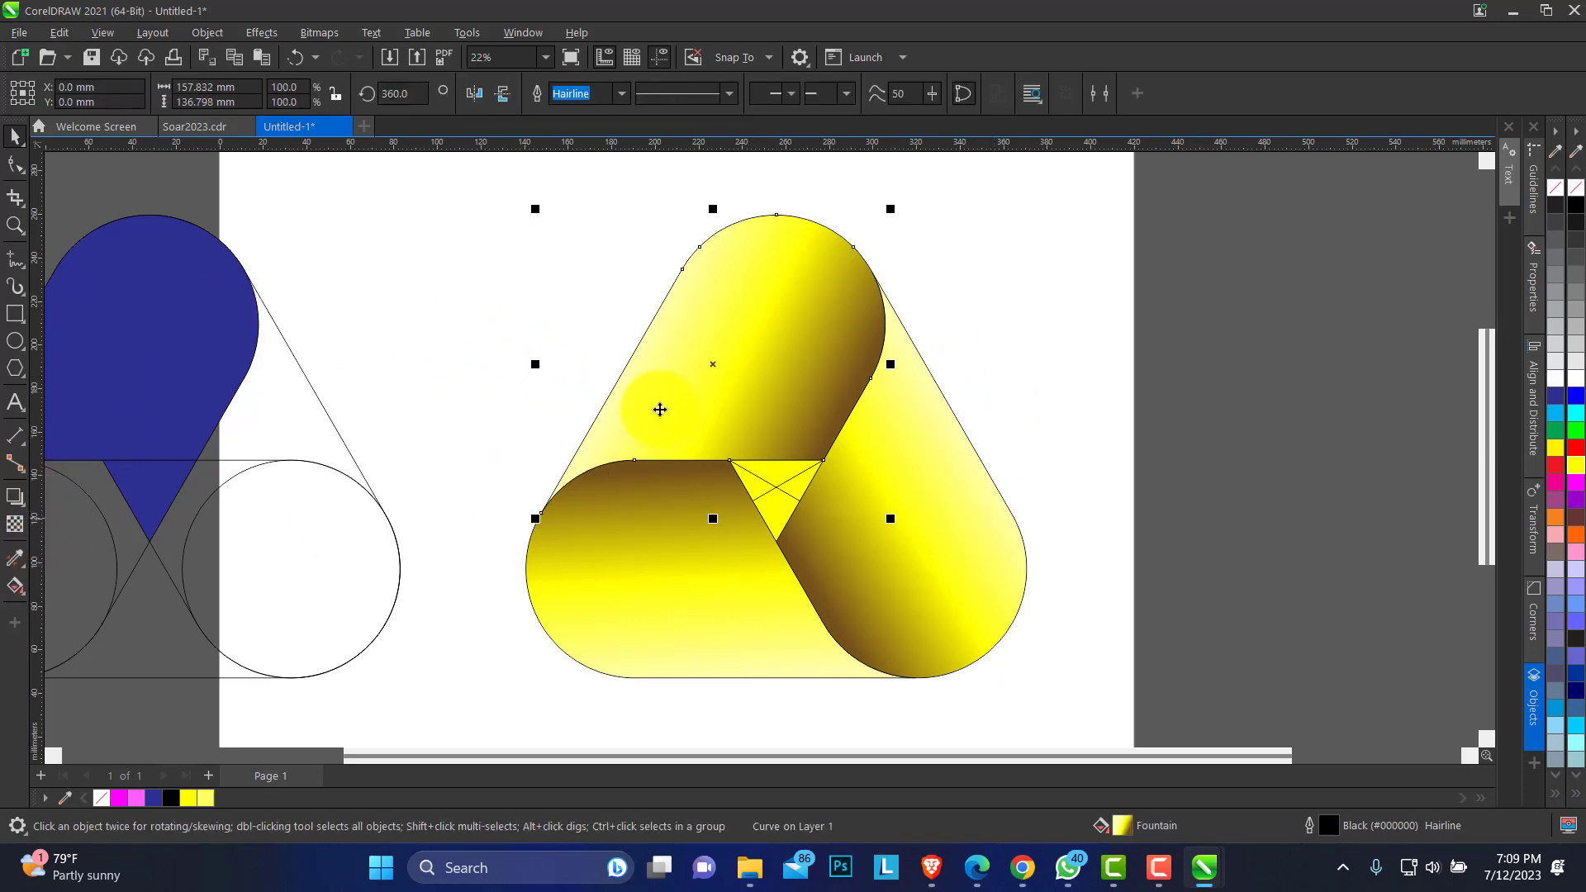
{"action": "left_click_drag", "start_coordinate": [651, 322], "coordinate": [840, 423]}
{"action": "left_click", "coordinate": [837, 419]}
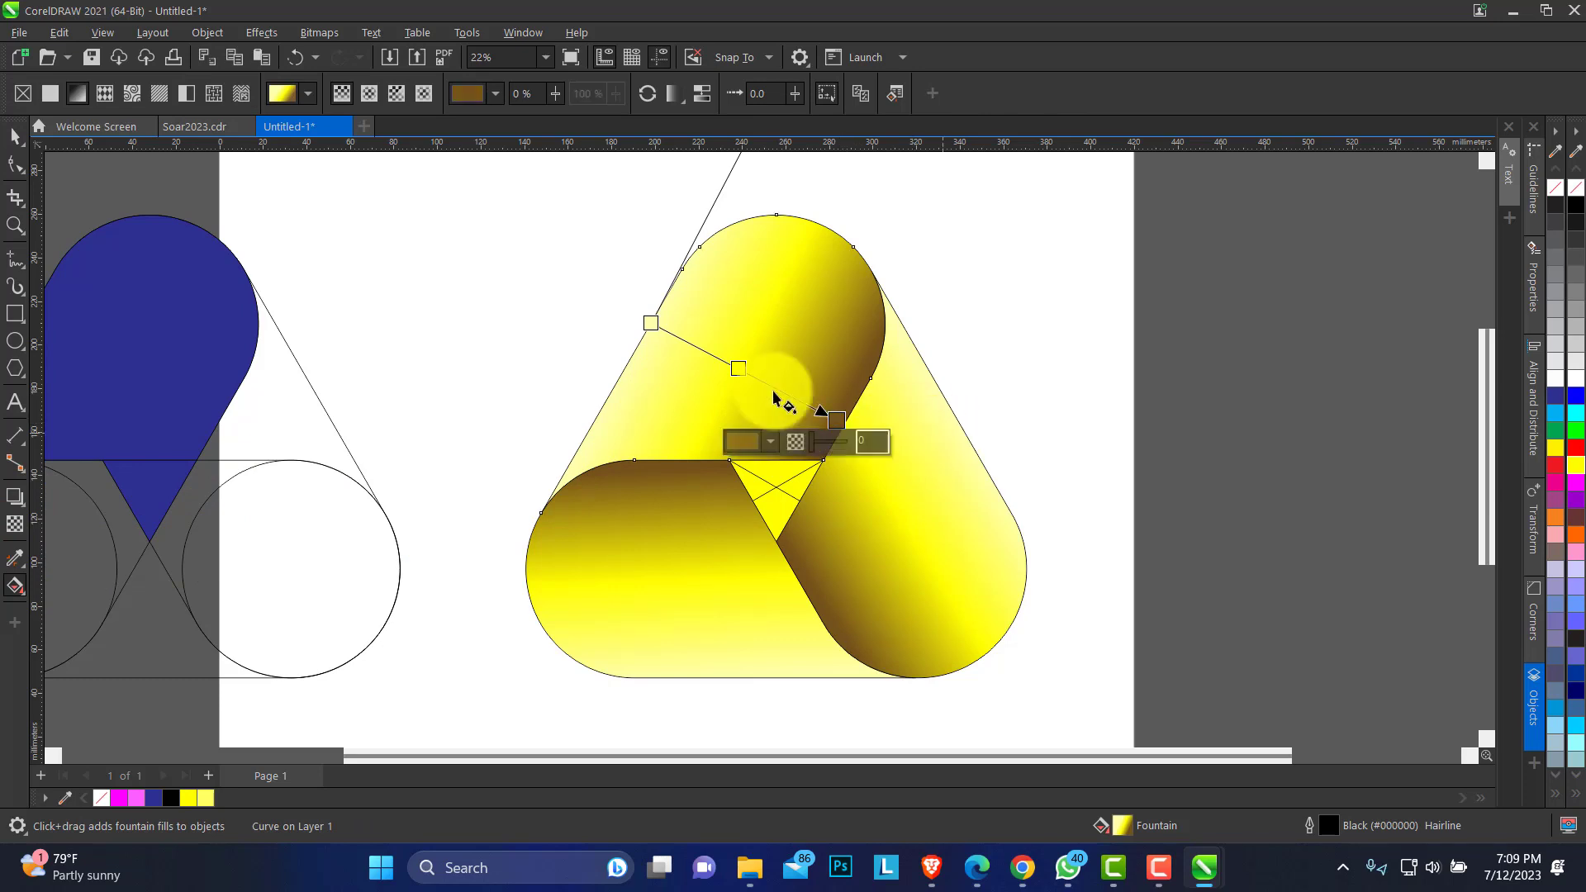
{"action": "left_click", "coordinate": [652, 328]}
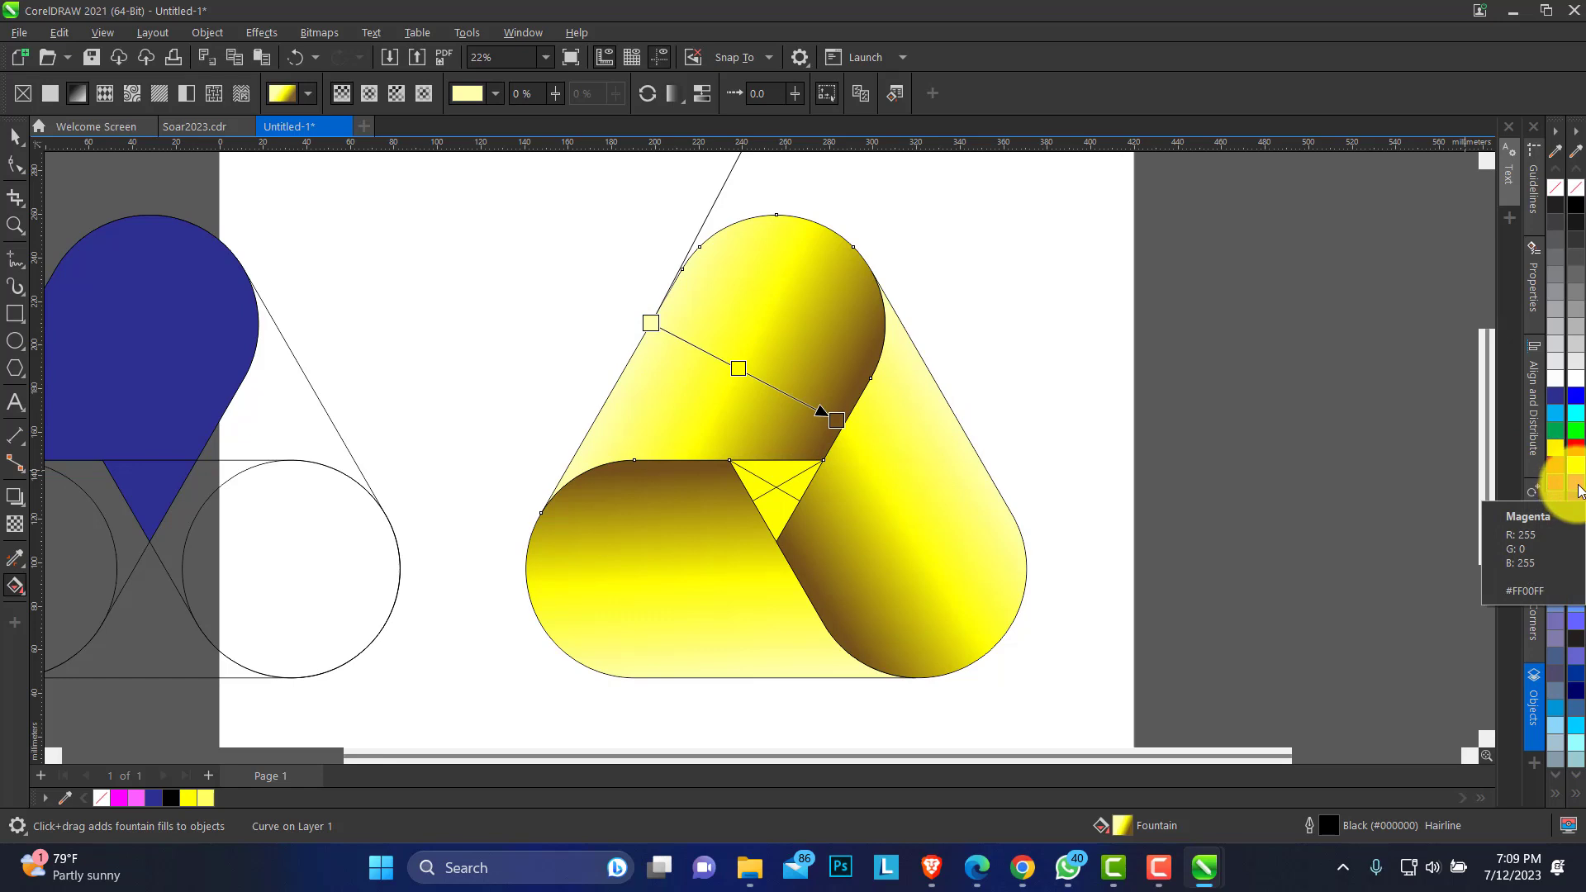
{"action": "left_click", "coordinate": [1579, 490]}
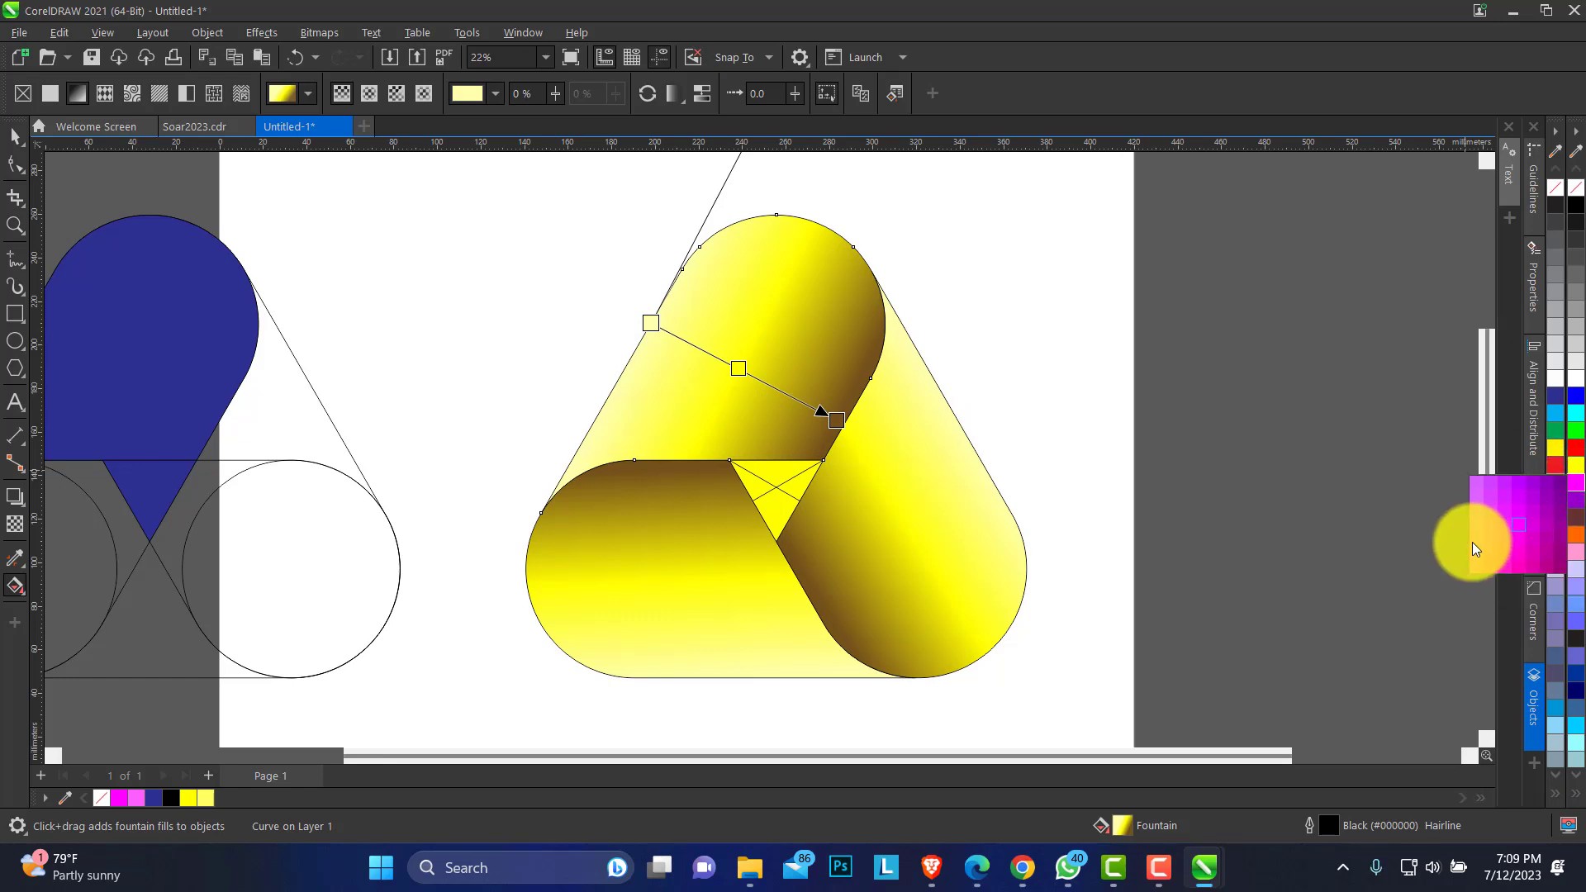
{"action": "left_click_drag", "start_coordinate": [1475, 548], "coordinate": [651, 323]}
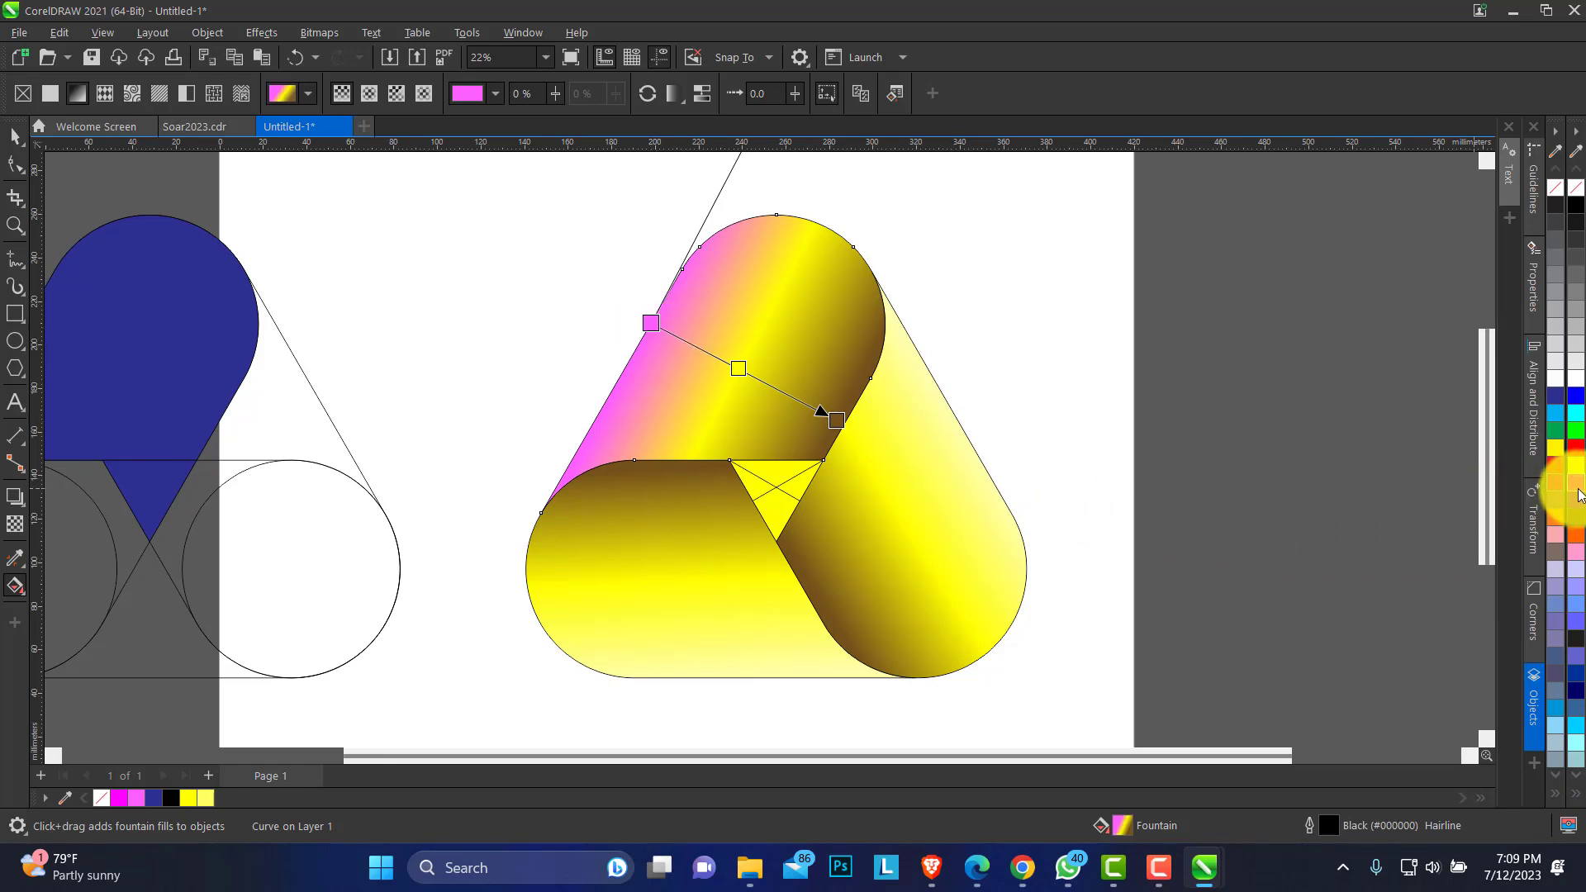
{"action": "left_click_drag", "start_coordinate": [1579, 494], "coordinate": [836, 407]}
{"action": "left_click_drag", "start_coordinate": [740, 371], "coordinate": [738, 368]}
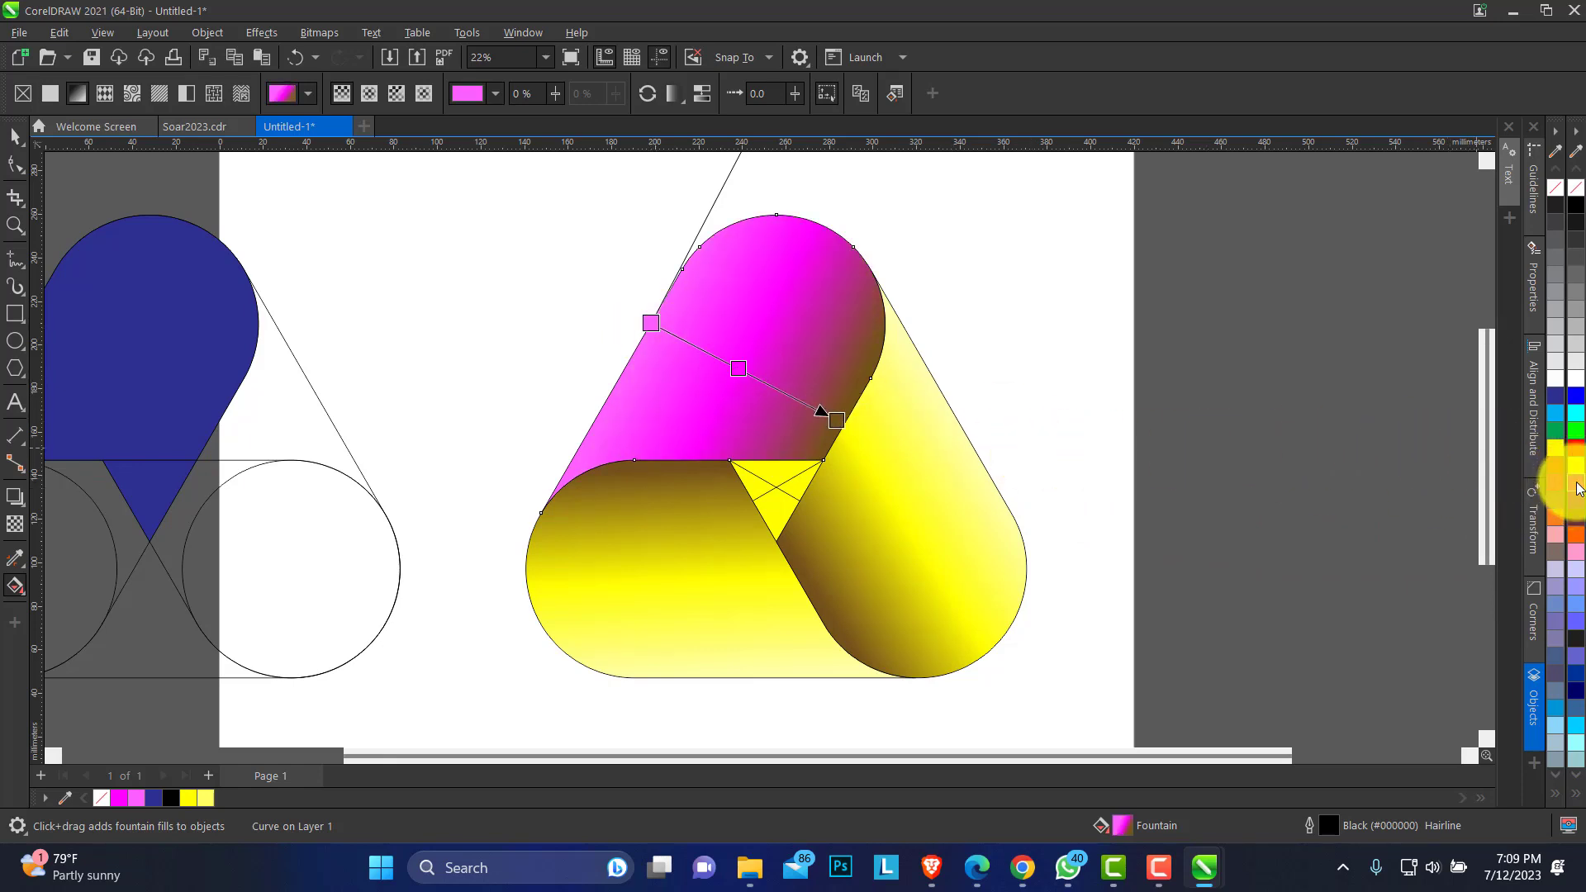
Recolour the dark end of the upper piece's fountain fill with dark magenta, switch it to CMYK and set K to 40
{"action": "left_click_drag", "start_coordinate": [1576, 487], "coordinate": [837, 420]}
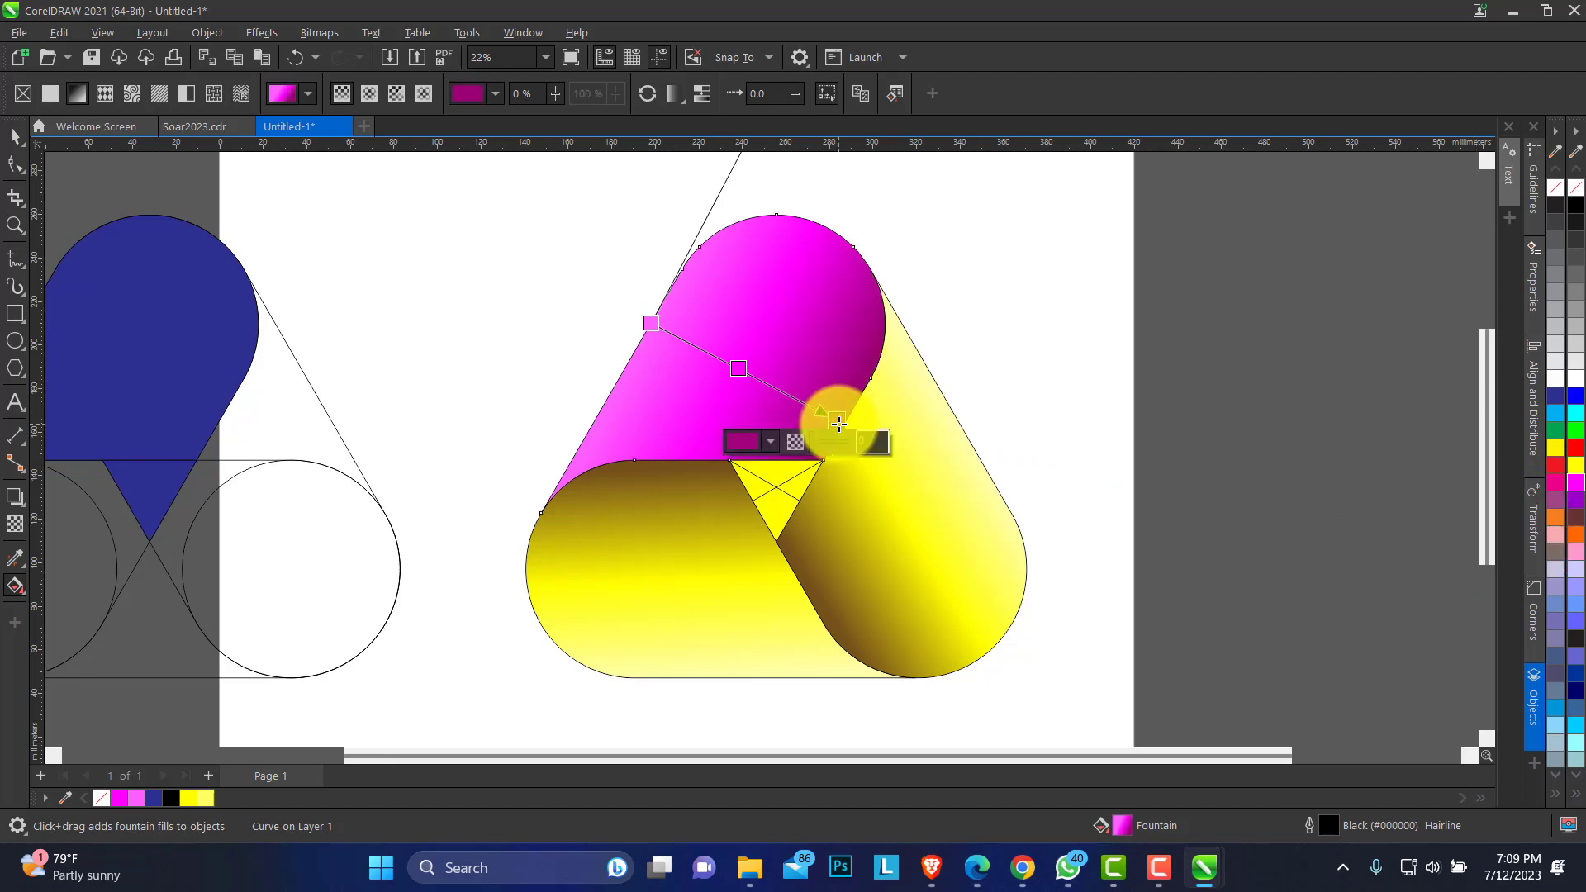
{"action": "left_click", "coordinate": [771, 443]}
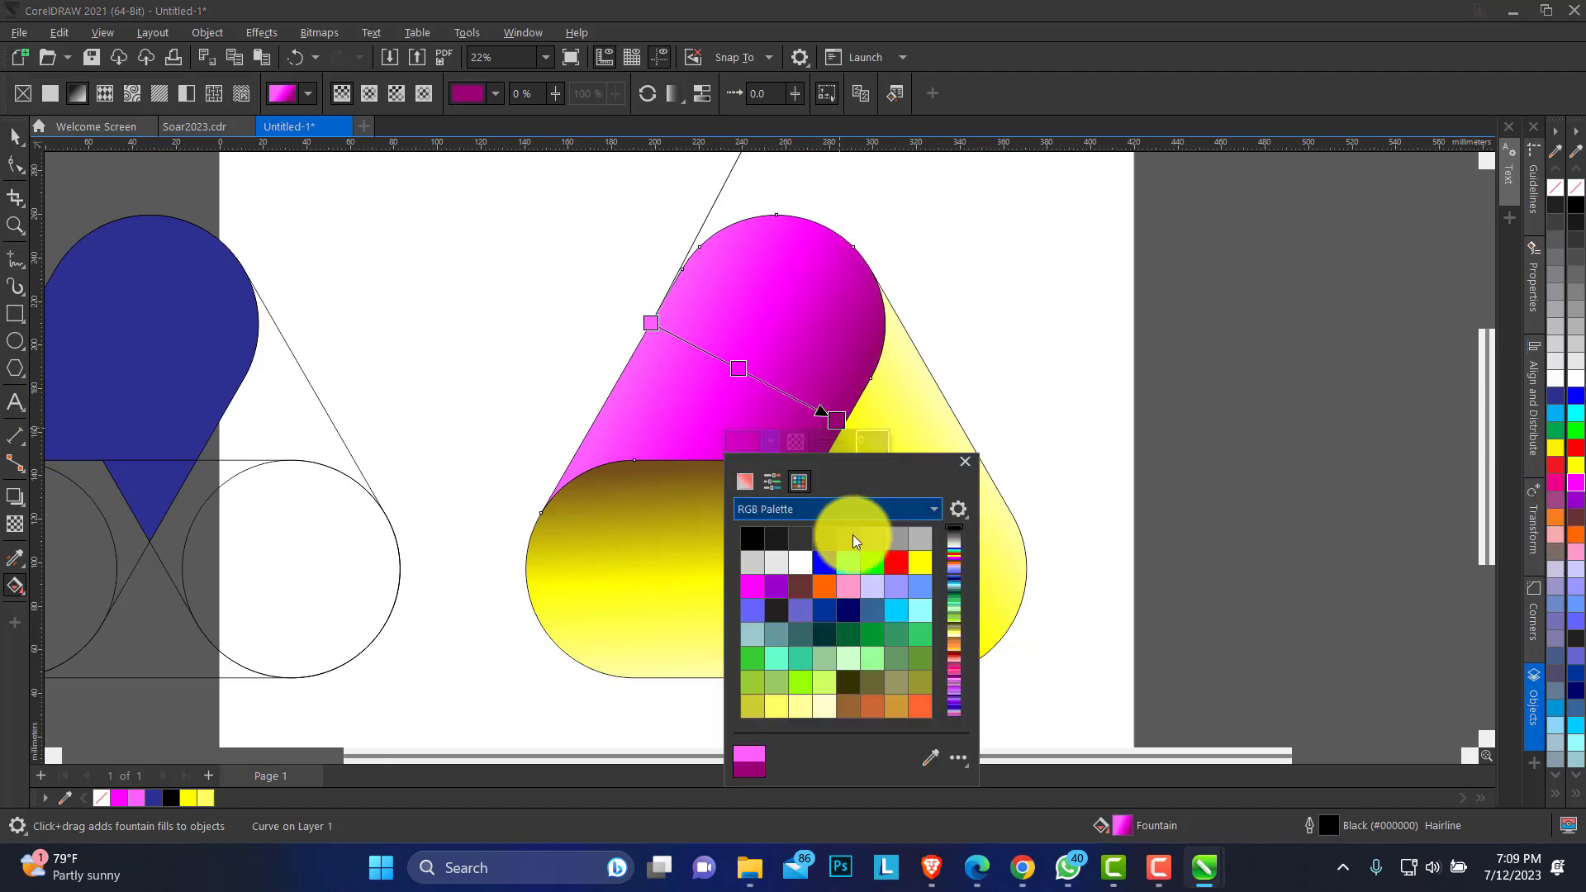
{"action": "left_click", "coordinate": [774, 482]}
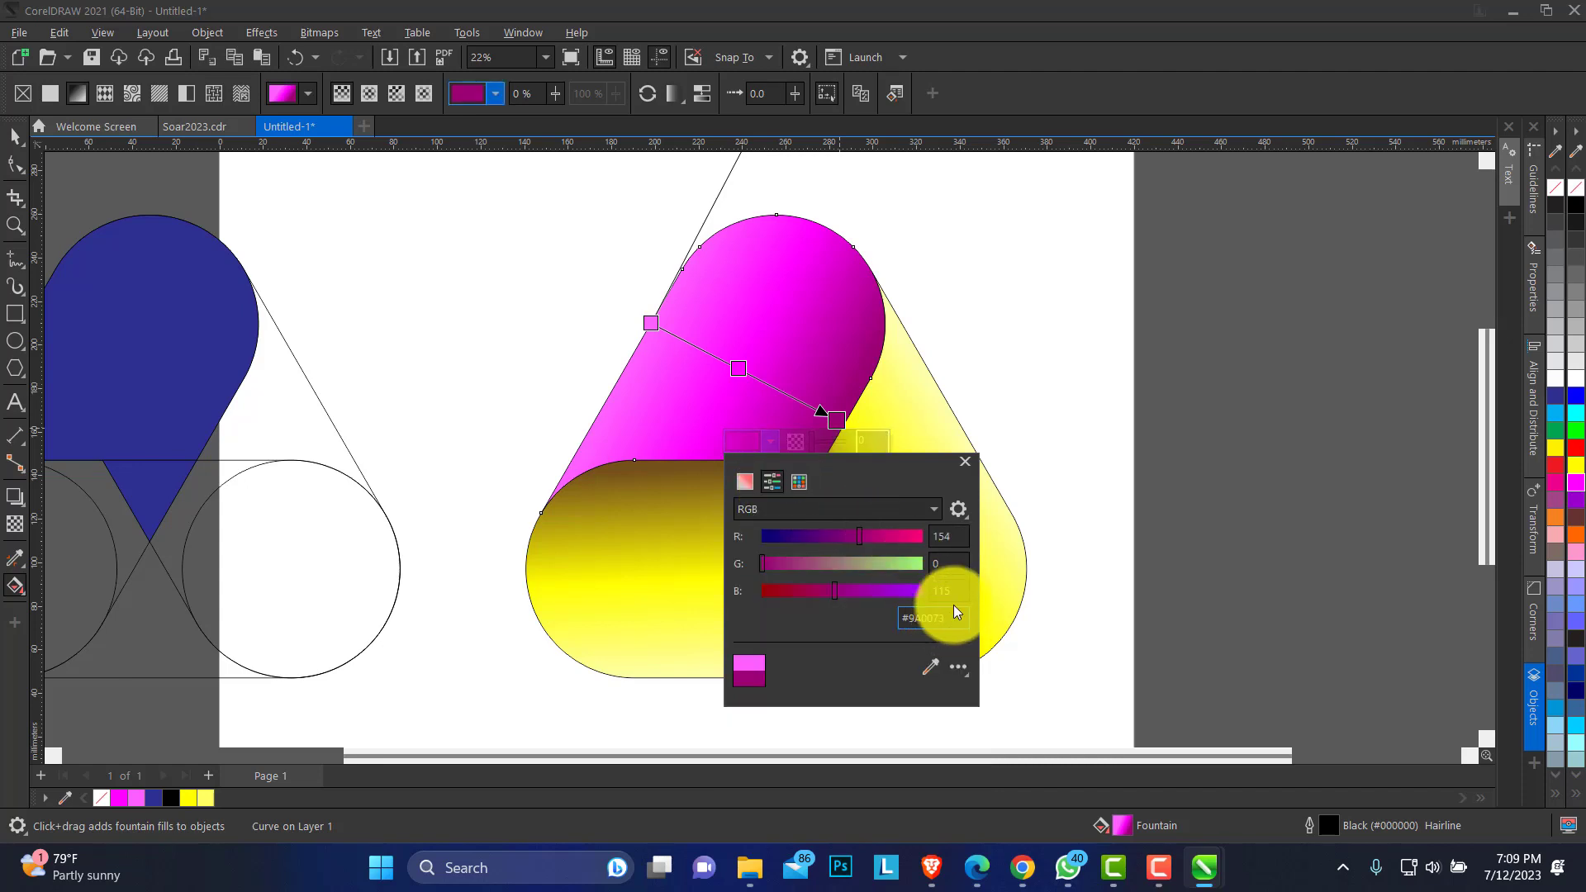
{"action": "left_click", "coordinate": [916, 507]}
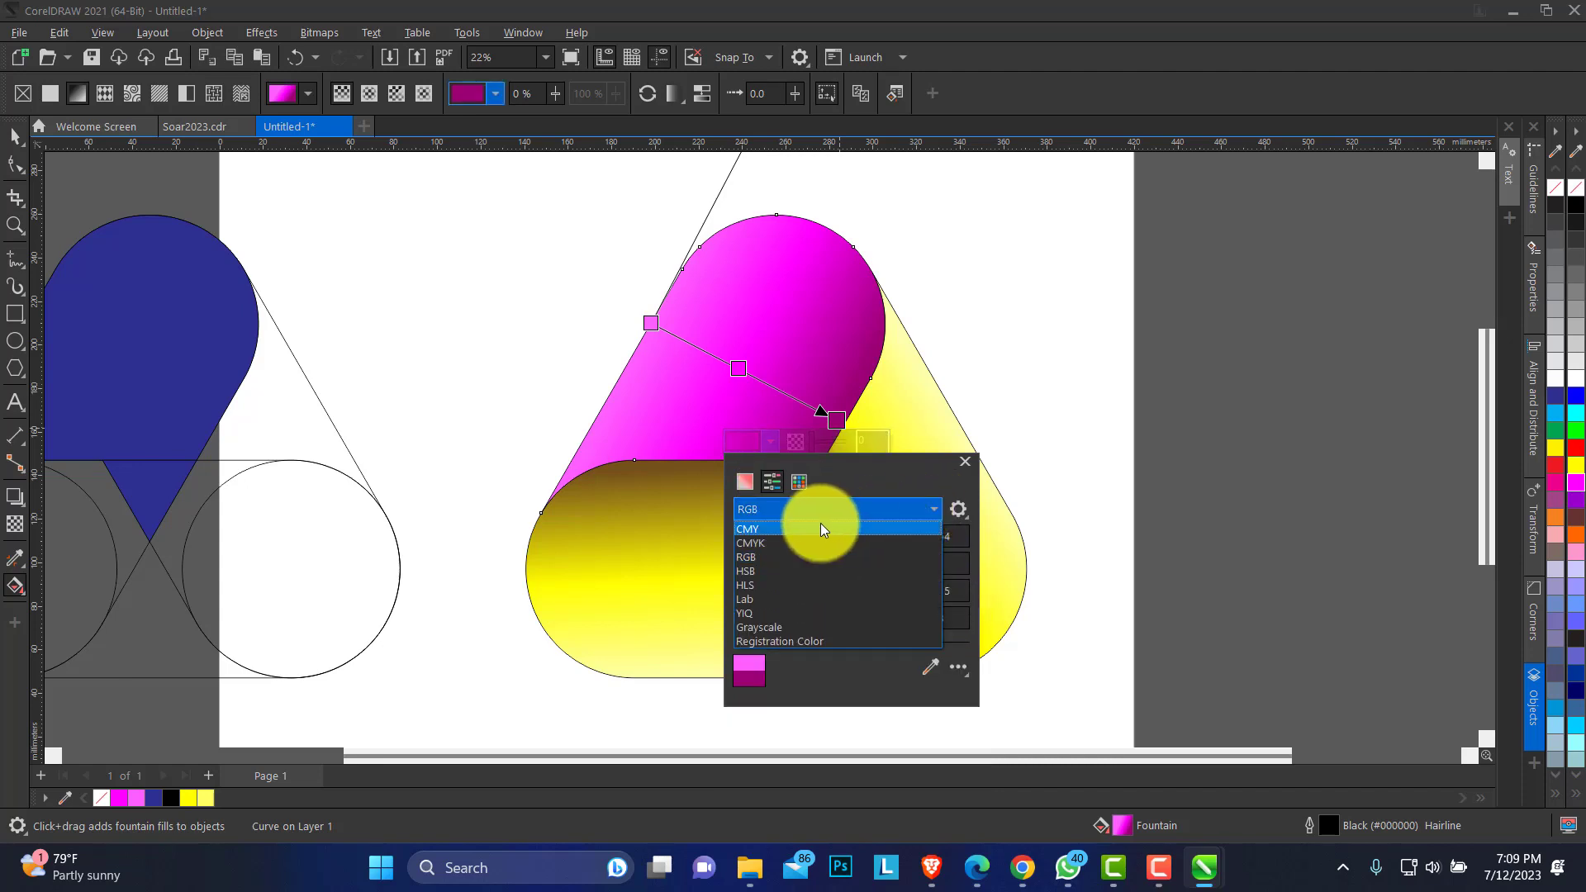
{"action": "left_click", "coordinate": [775, 541]}
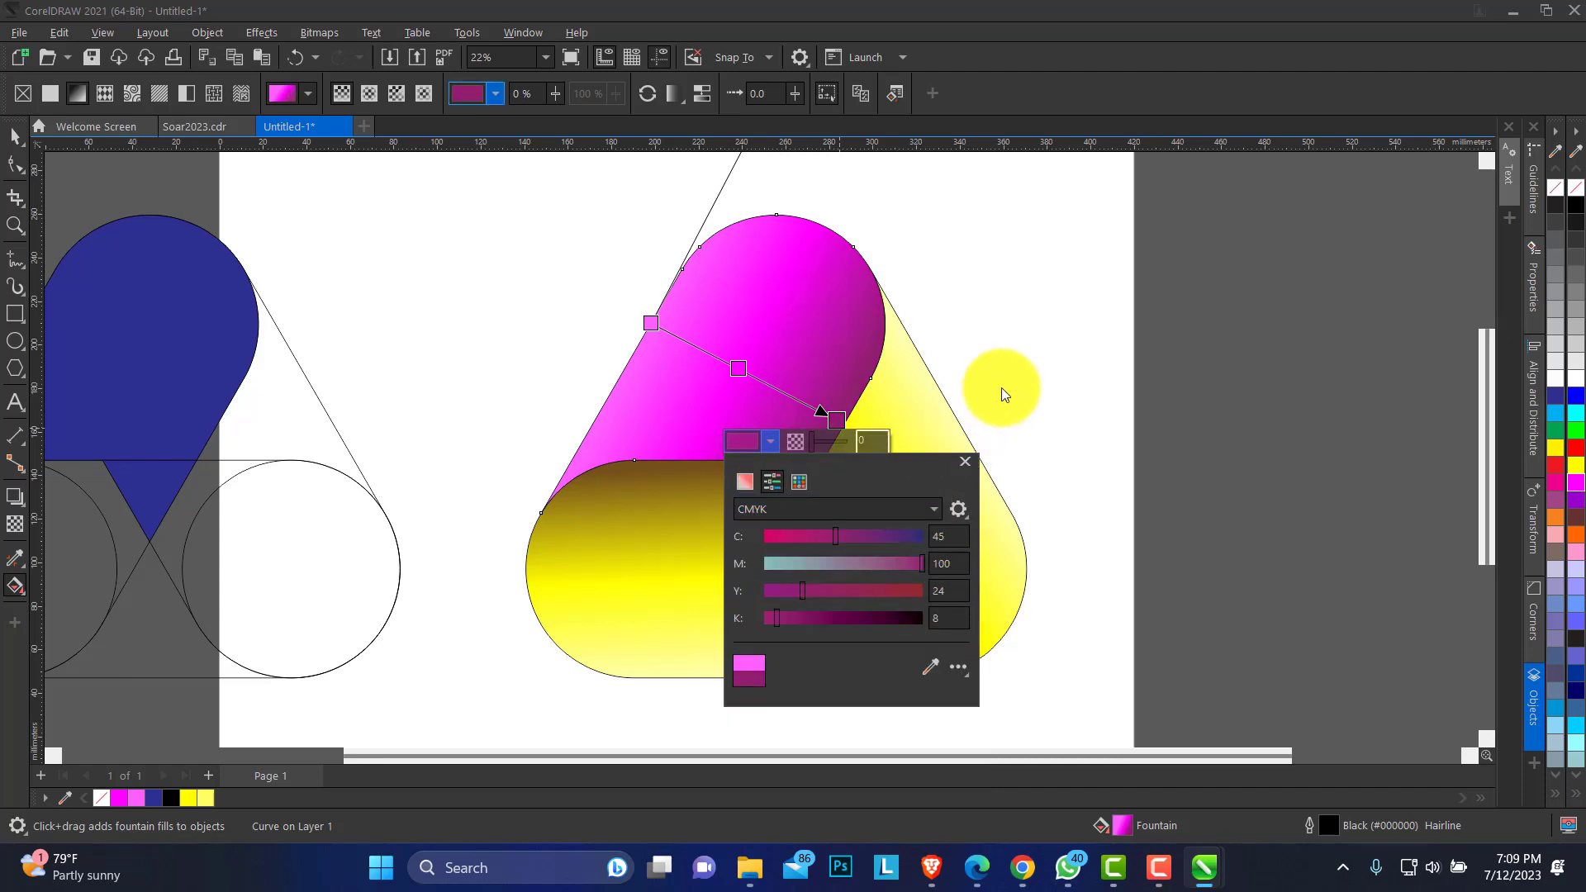
{"action": "left_click_drag", "start_coordinate": [867, 473], "coordinate": [1072, 253]}
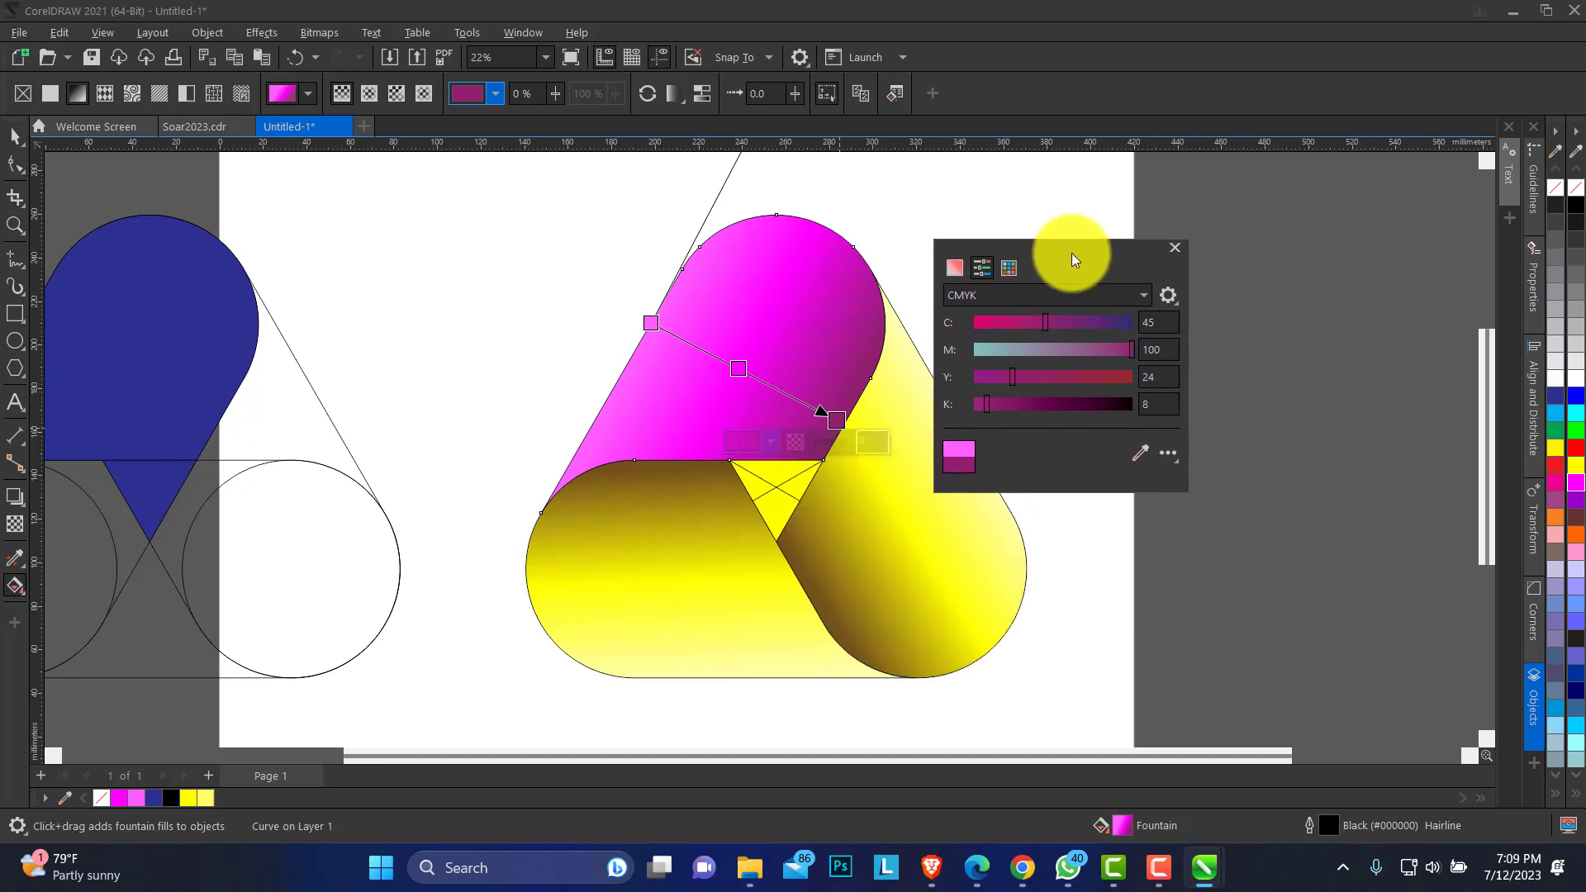
{"action": "left_click", "coordinate": [1152, 406]}
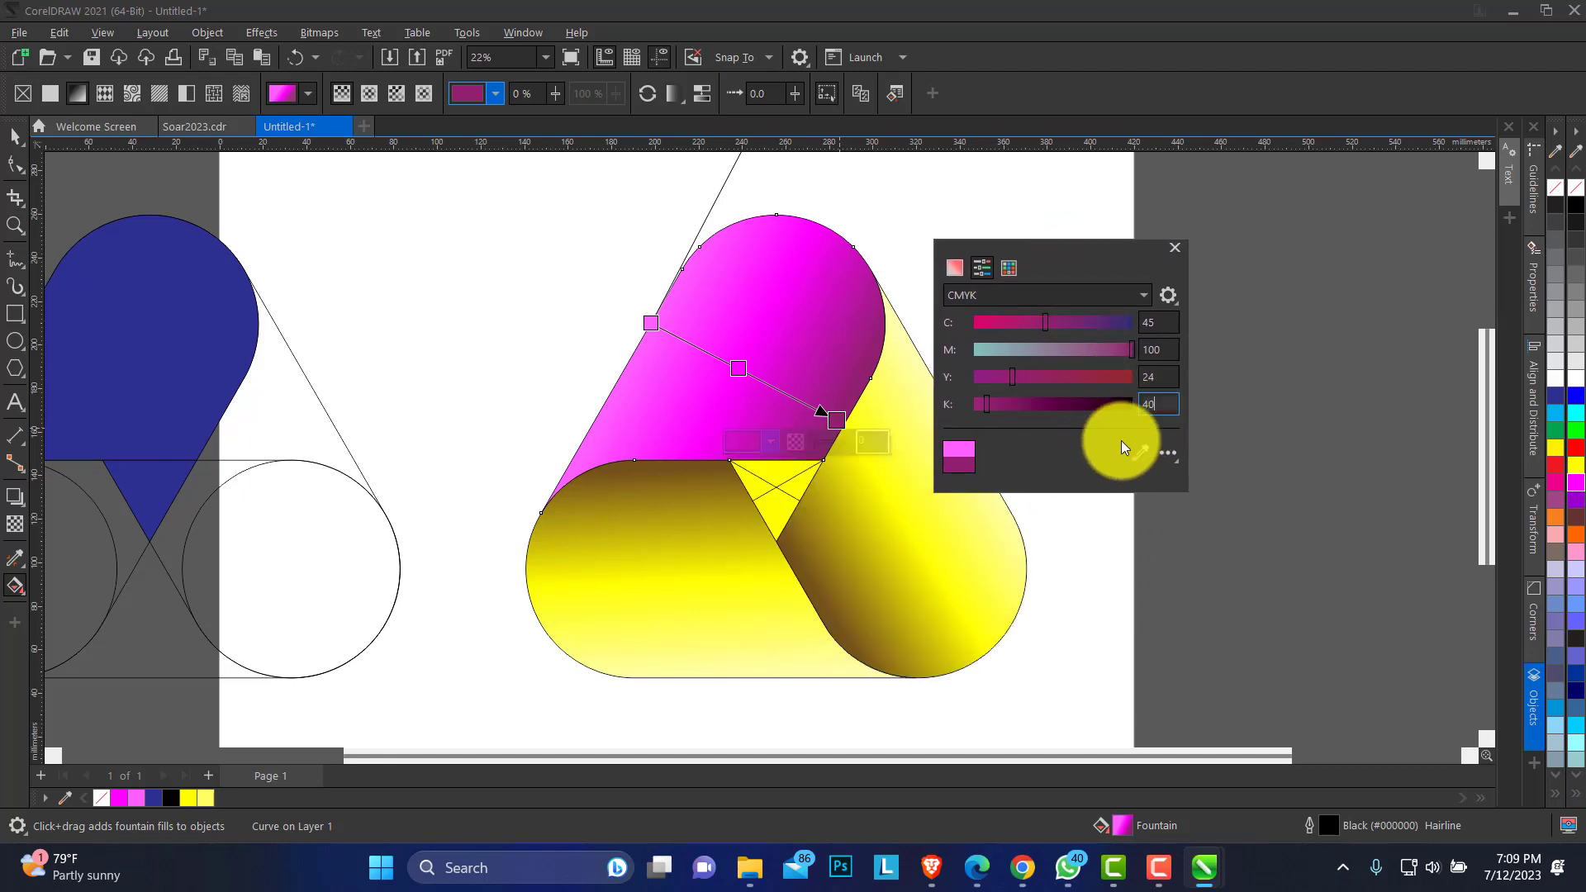
{"action": "key", "text": "Return"}
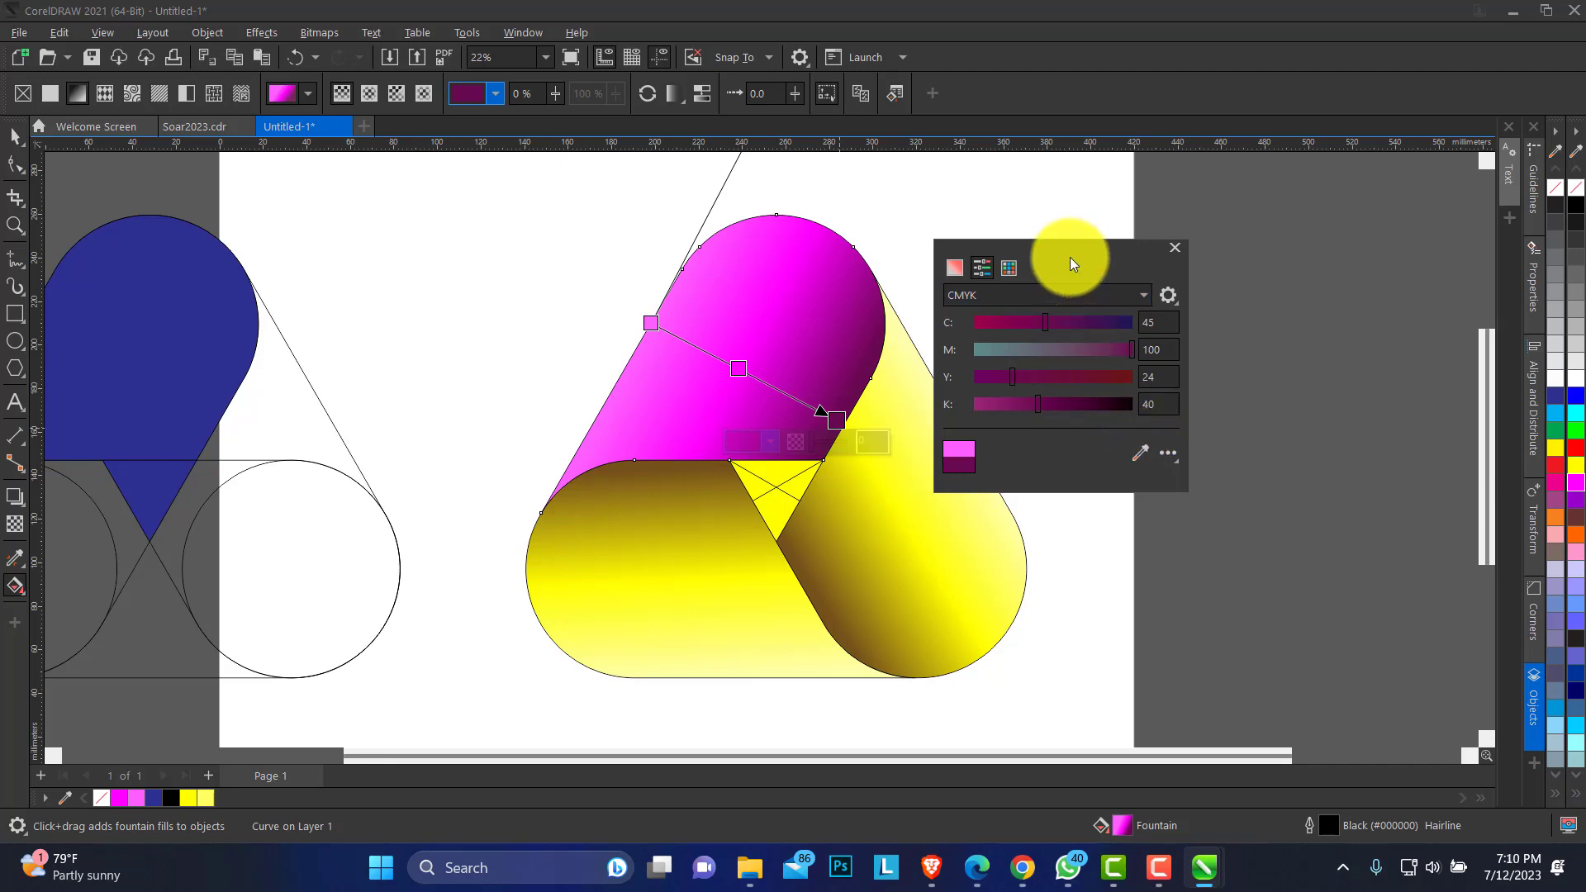
Switch the outer end of the upper piece's fill to CMYK and lighten it to C 4, M 39
{"action": "left_click", "coordinate": [652, 325]}
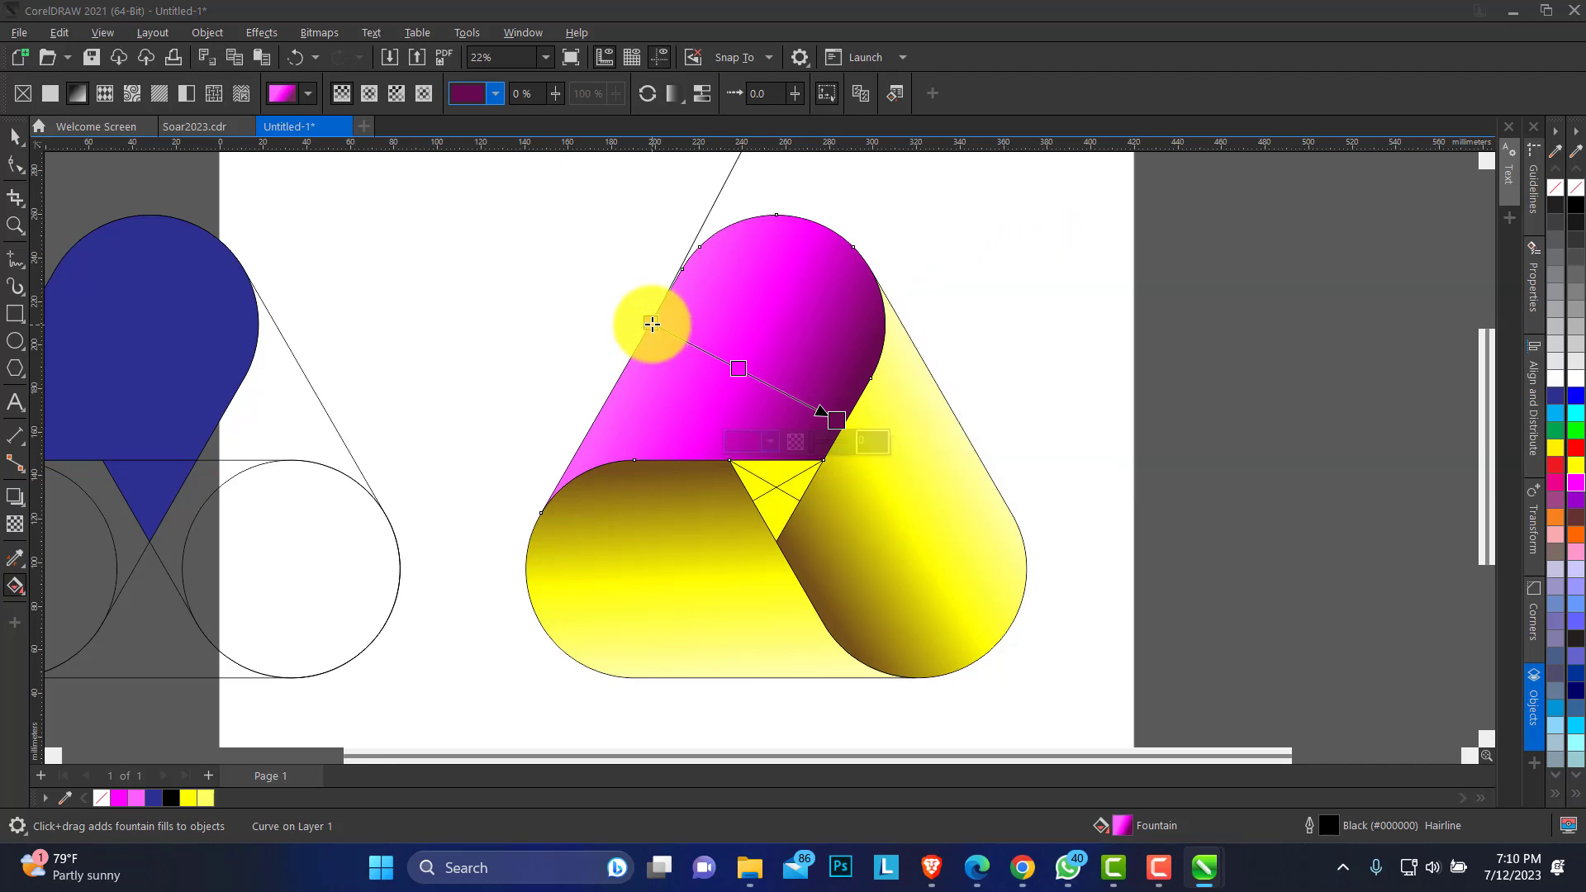
{"action": "left_click", "coordinate": [588, 342]}
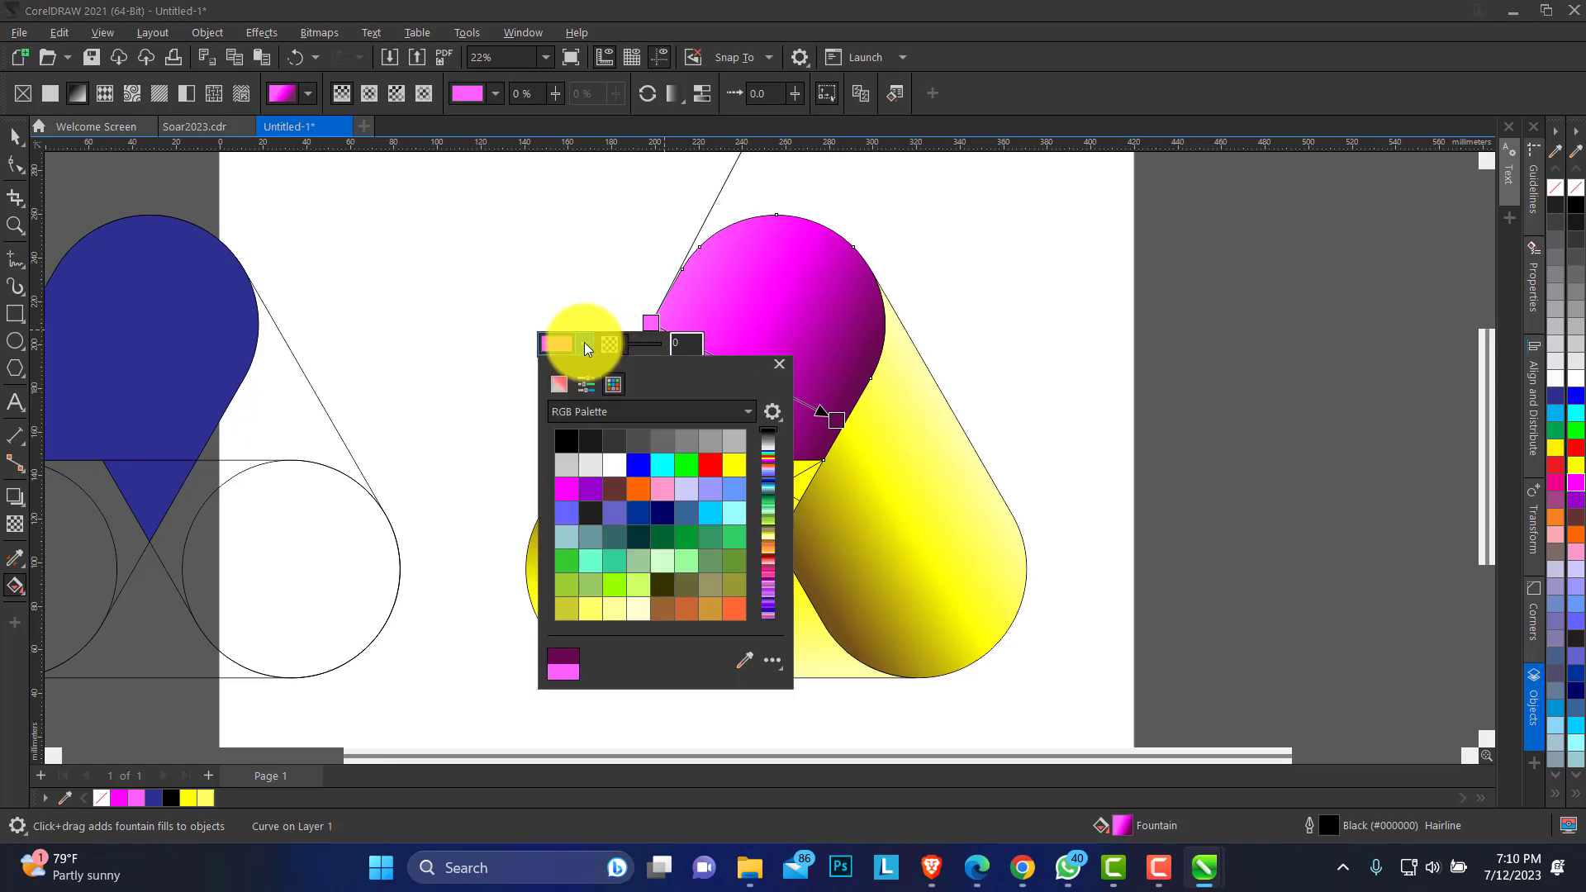
{"action": "left_click", "coordinate": [592, 383]}
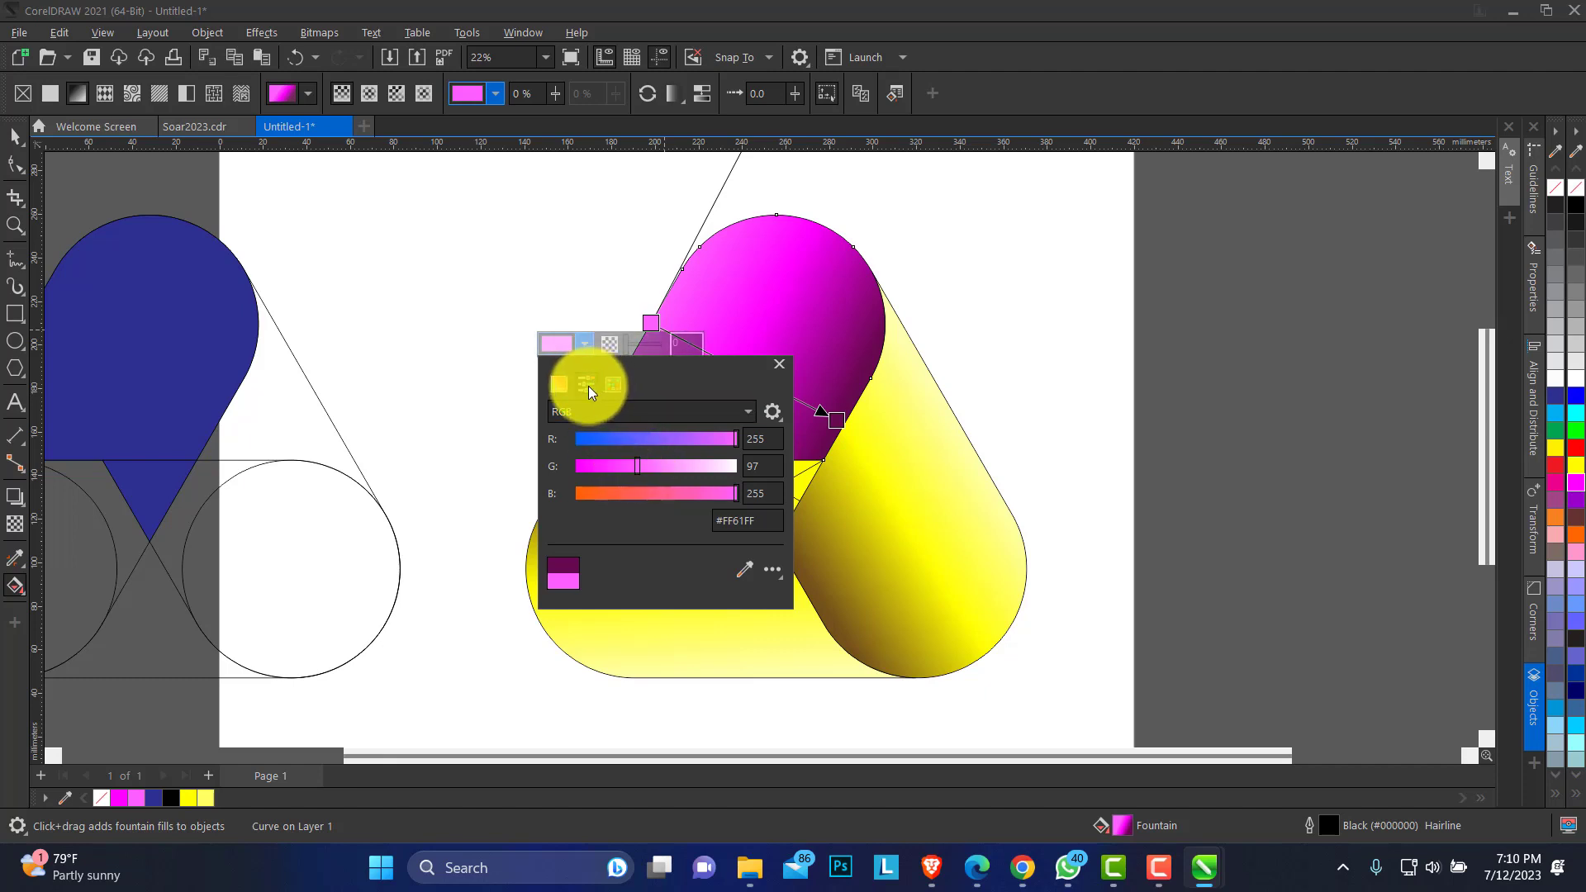
{"action": "left_click", "coordinate": [694, 413]}
{"action": "left_click", "coordinate": [615, 447]}
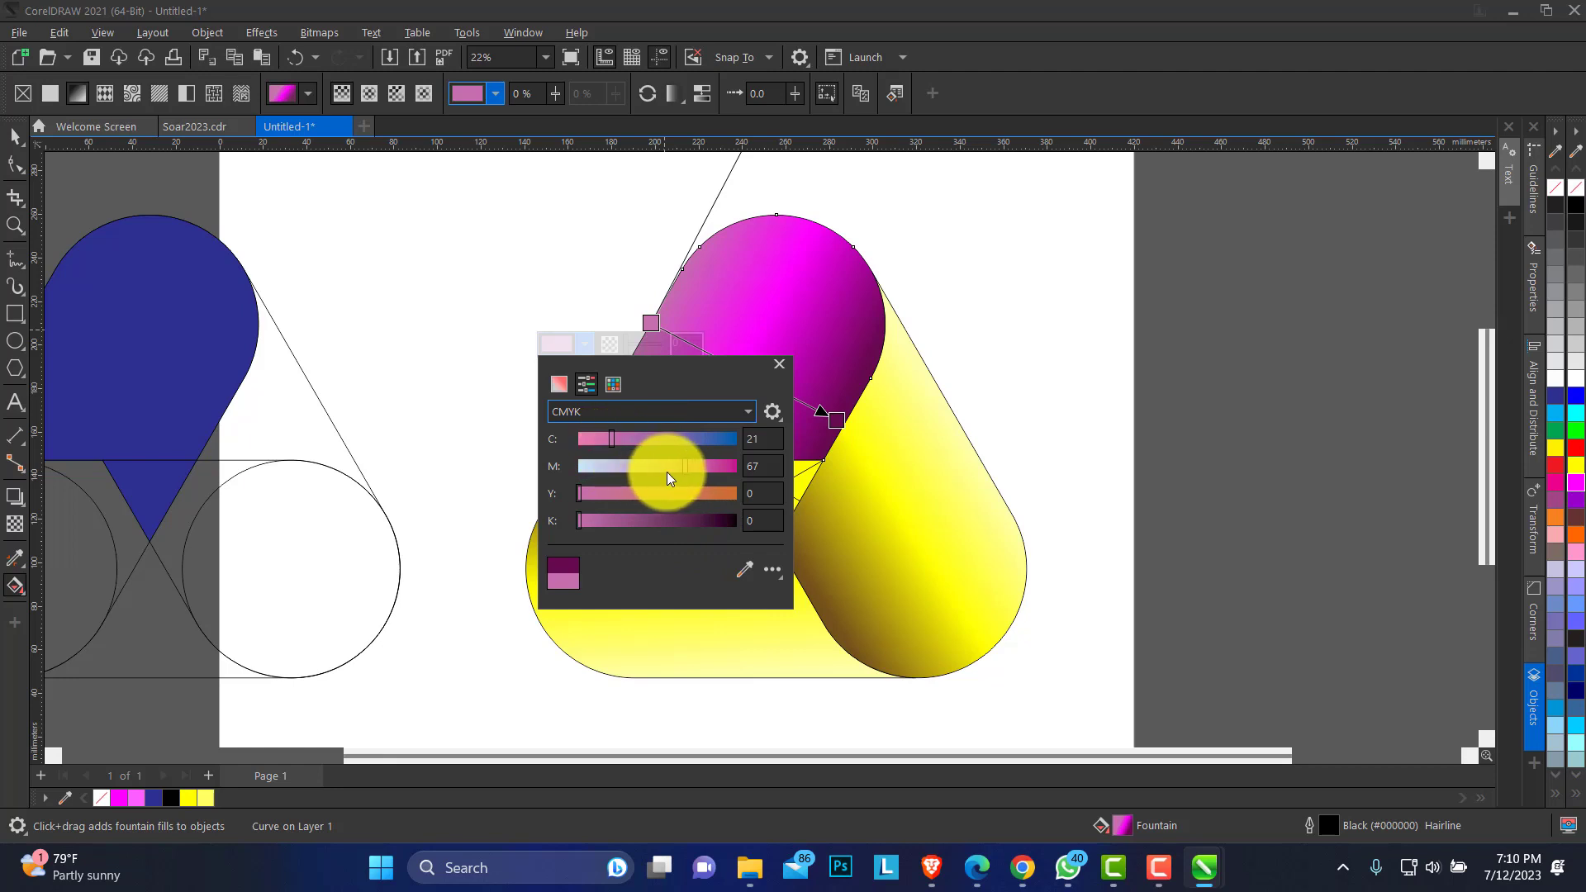
{"action": "left_click_drag", "start_coordinate": [682, 467], "coordinate": [586, 440]}
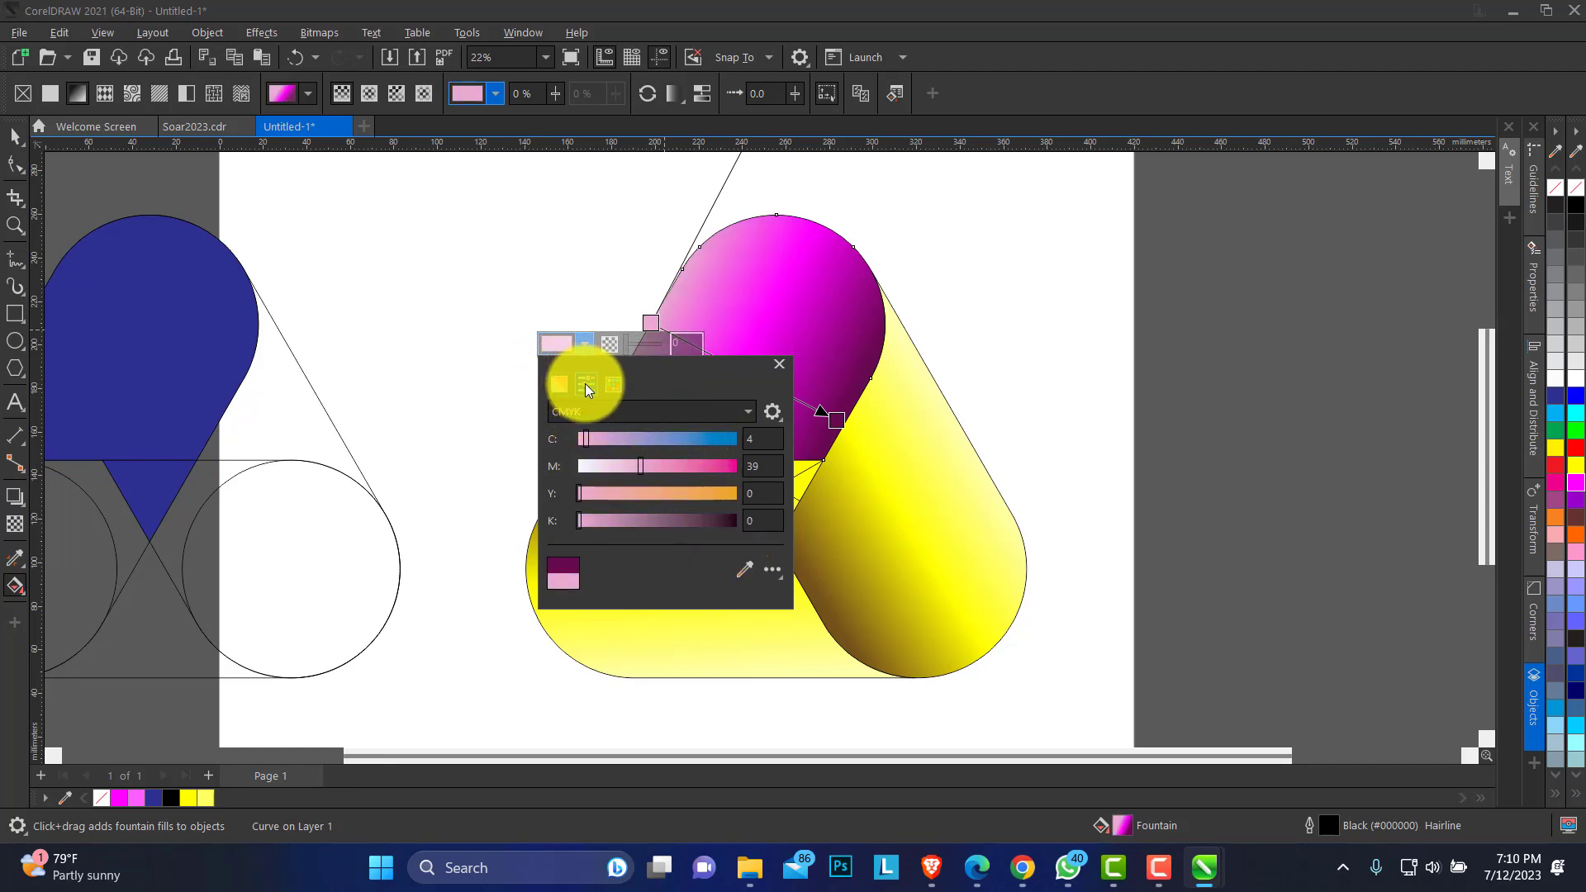
Switch the upper piece's outer fill colour to RGB and raise its blue value to 255
{"action": "left_click", "coordinate": [685, 418]}
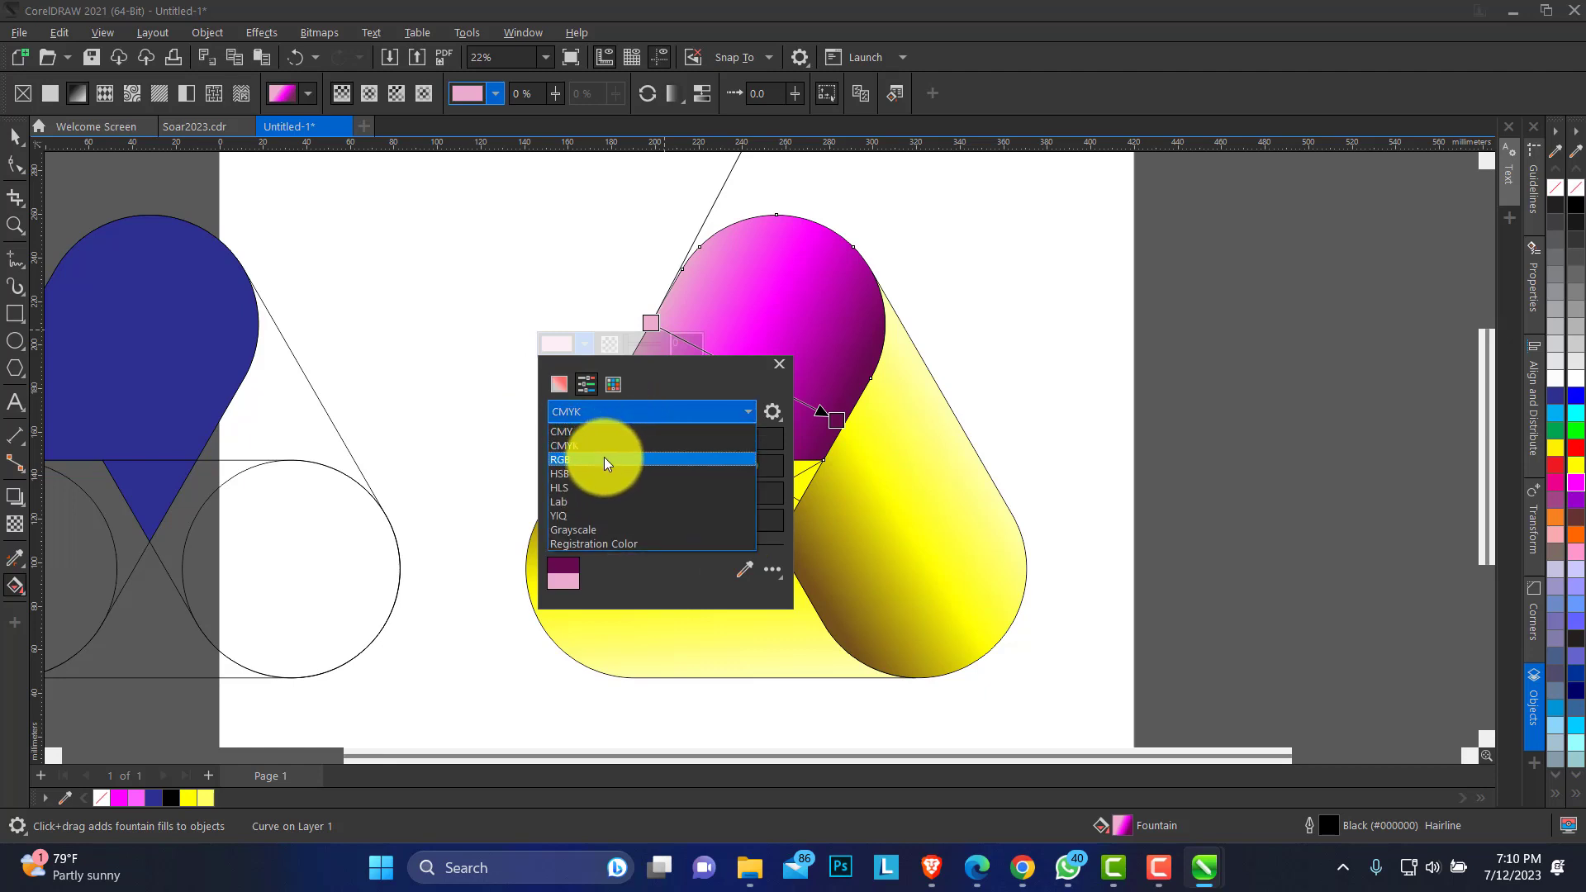
{"action": "left_click", "coordinate": [603, 457]}
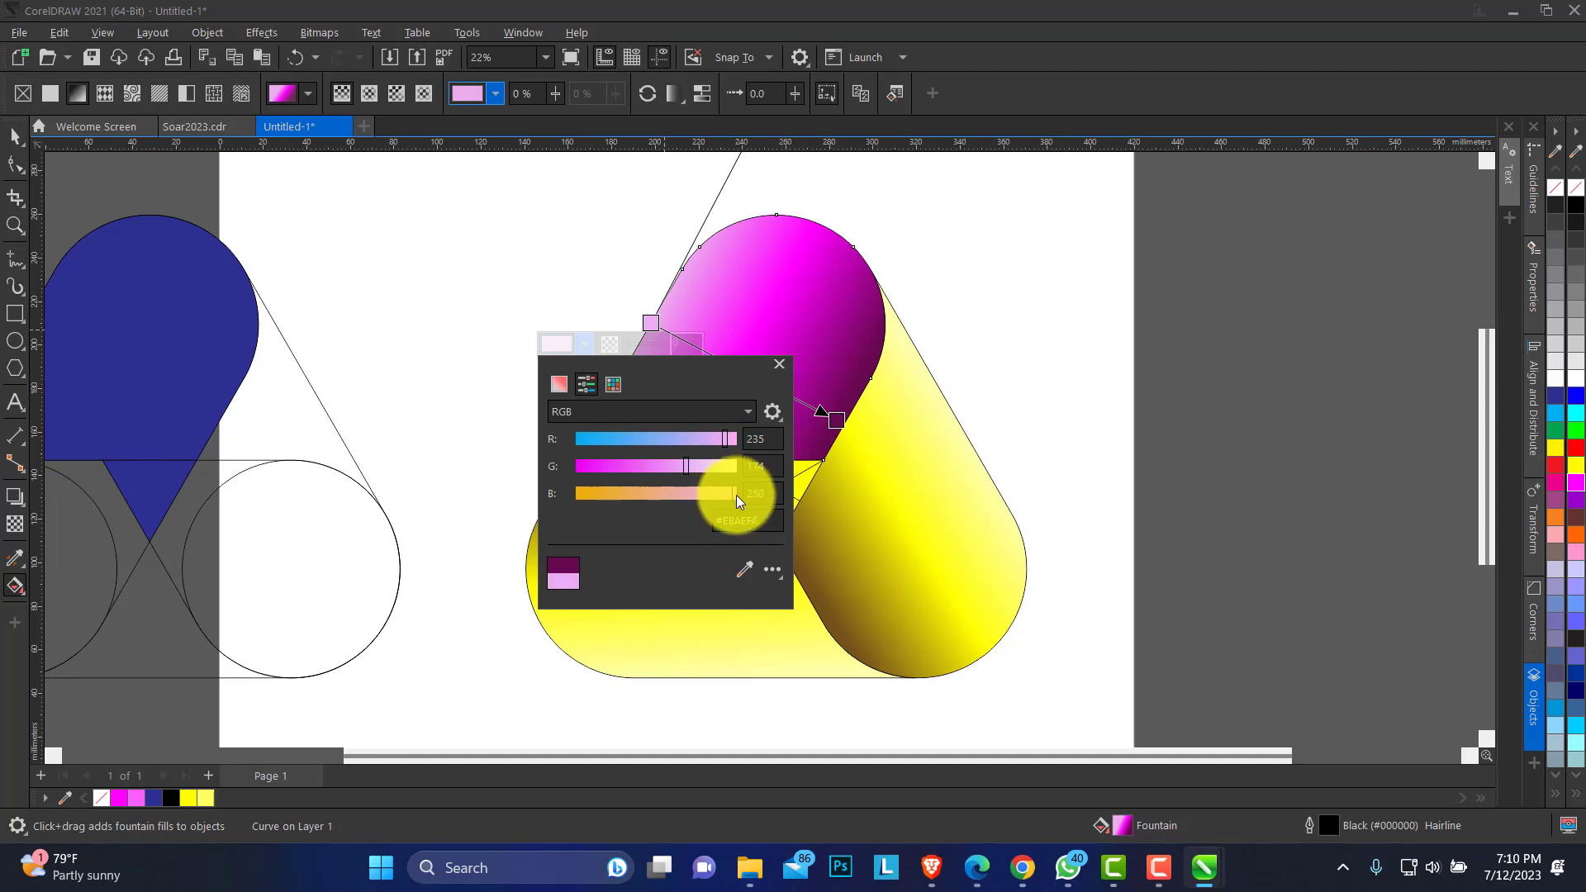
{"action": "left_click_drag", "start_coordinate": [736, 494], "coordinate": [737, 494]}
{"action": "left_click_drag", "start_coordinate": [702, 370], "coordinate": [1107, 169]}
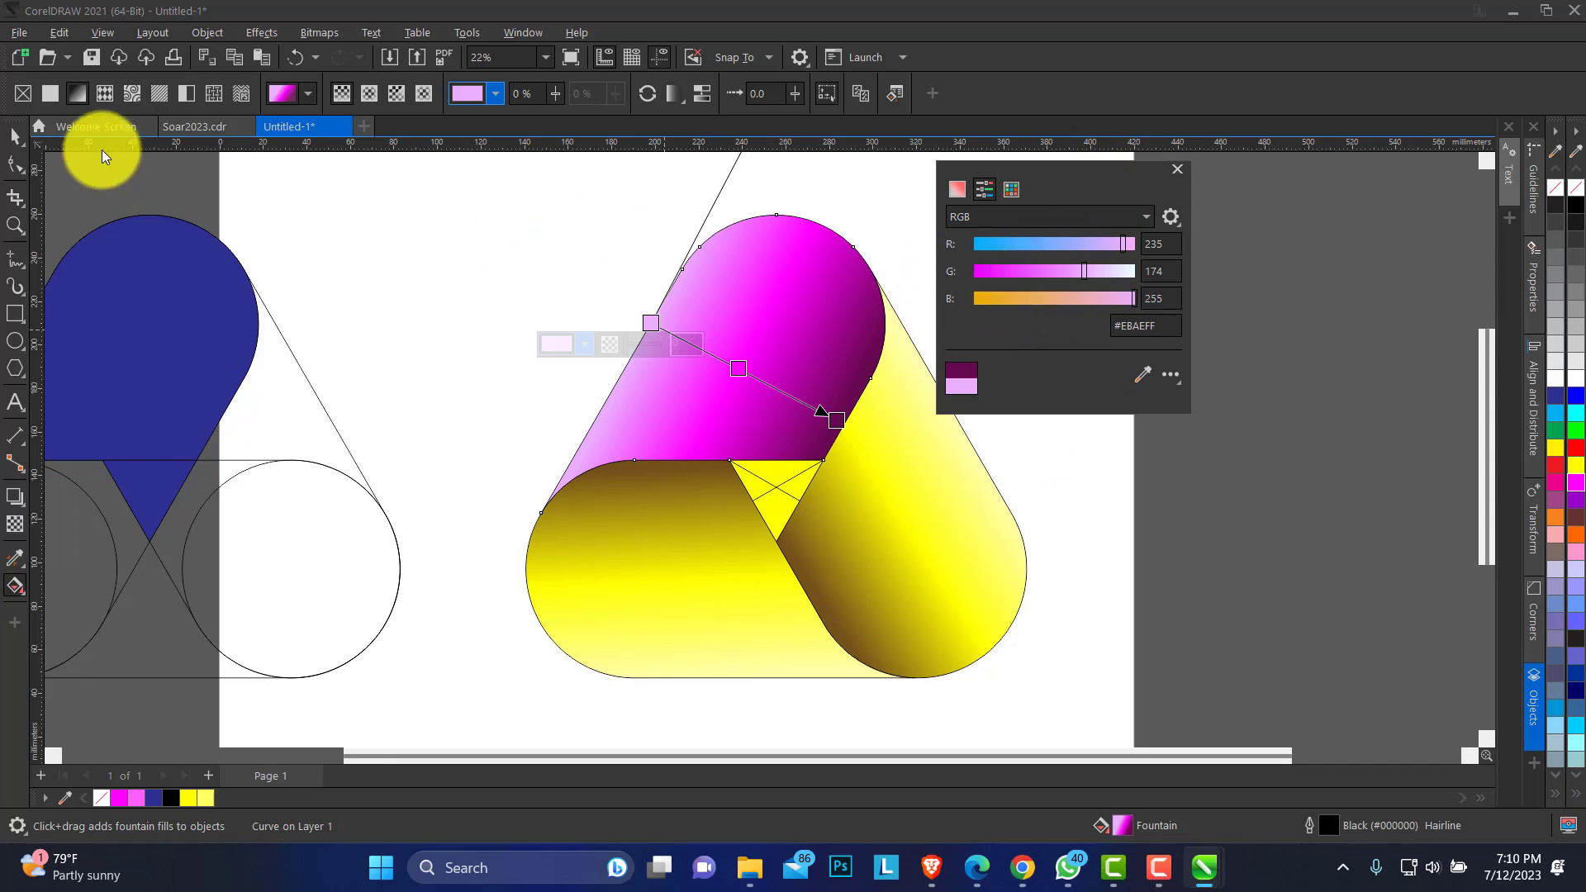
{"action": "left_click", "coordinate": [779, 389]}
Recolour the right-hand yellow piece's fountain fill with pure green at its middle node and light green #61FFA0 at its outer end
{"action": "left_click", "coordinate": [900, 504]}
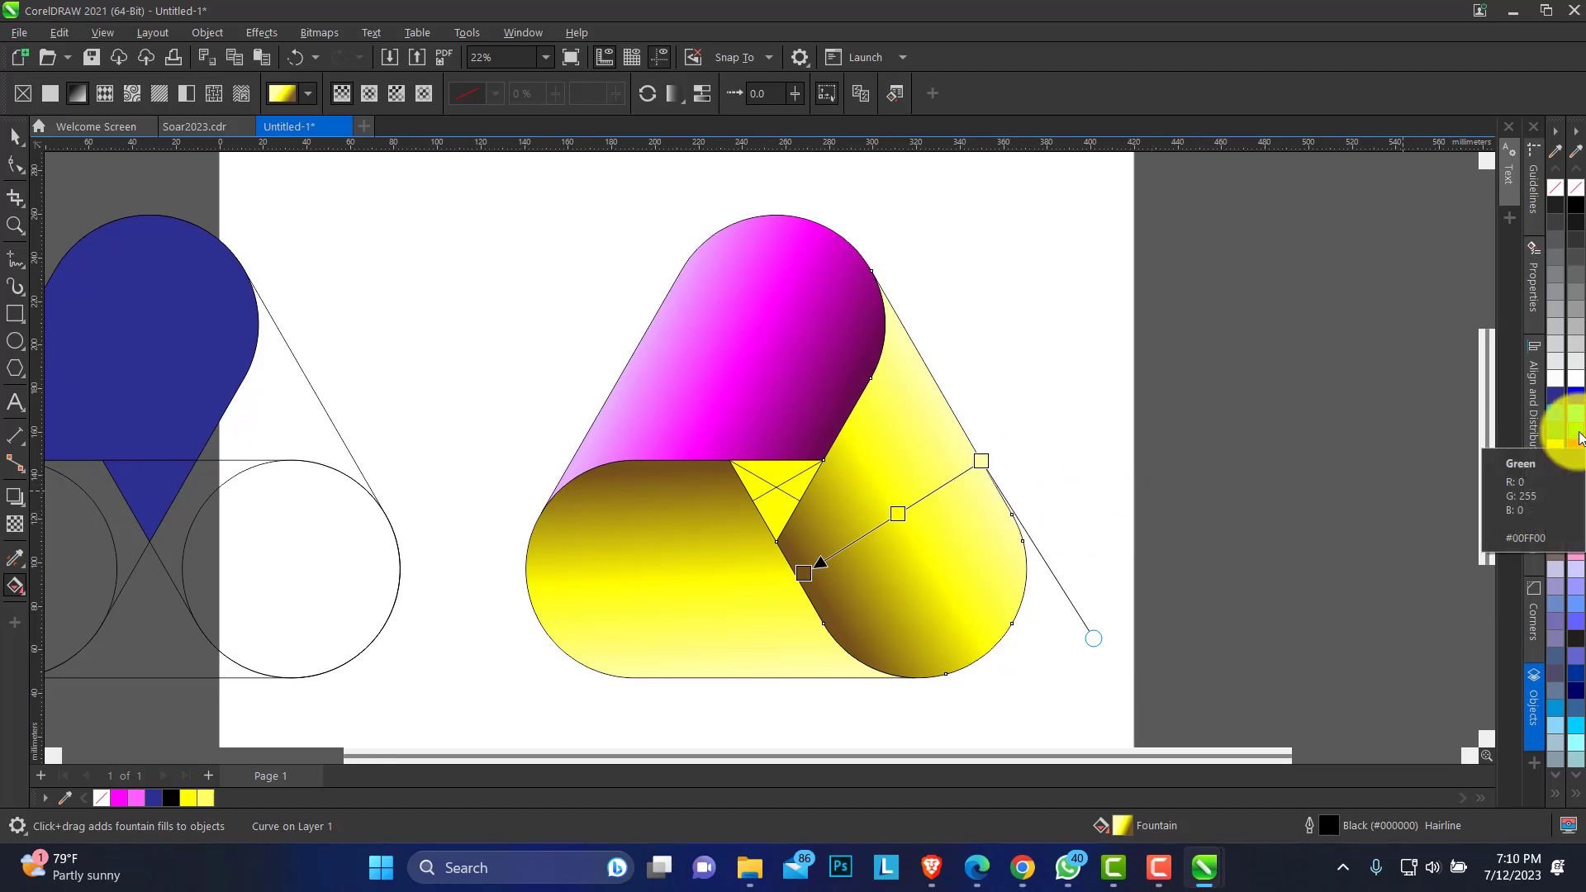
{"action": "left_click_drag", "start_coordinate": [1576, 431], "coordinate": [898, 513]}
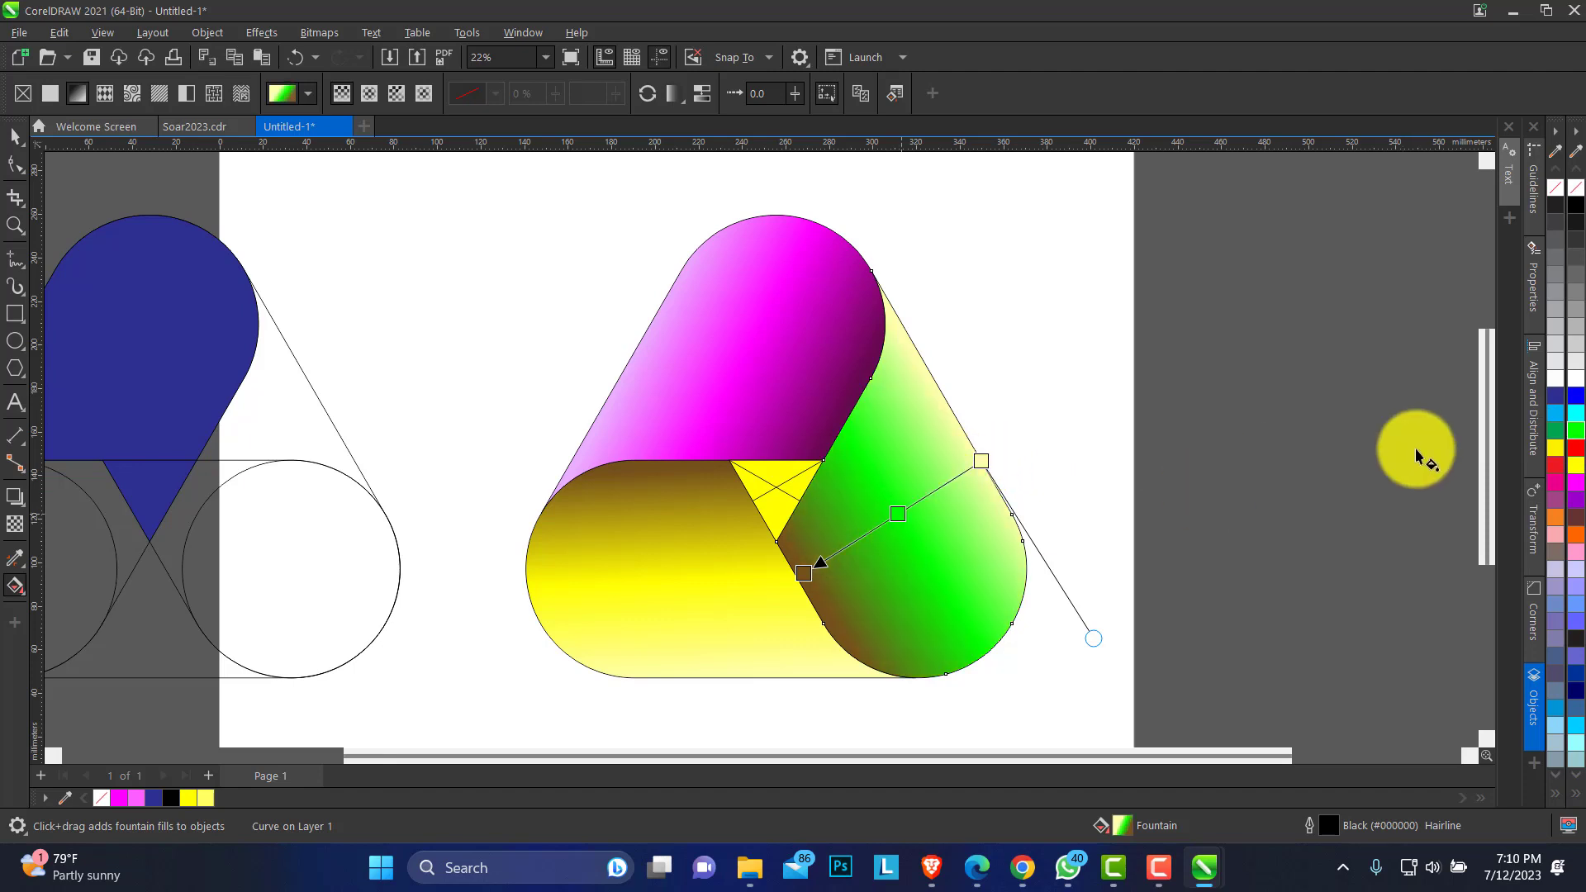
{"action": "left_click_drag", "start_coordinate": [1577, 435], "coordinate": [981, 461]}
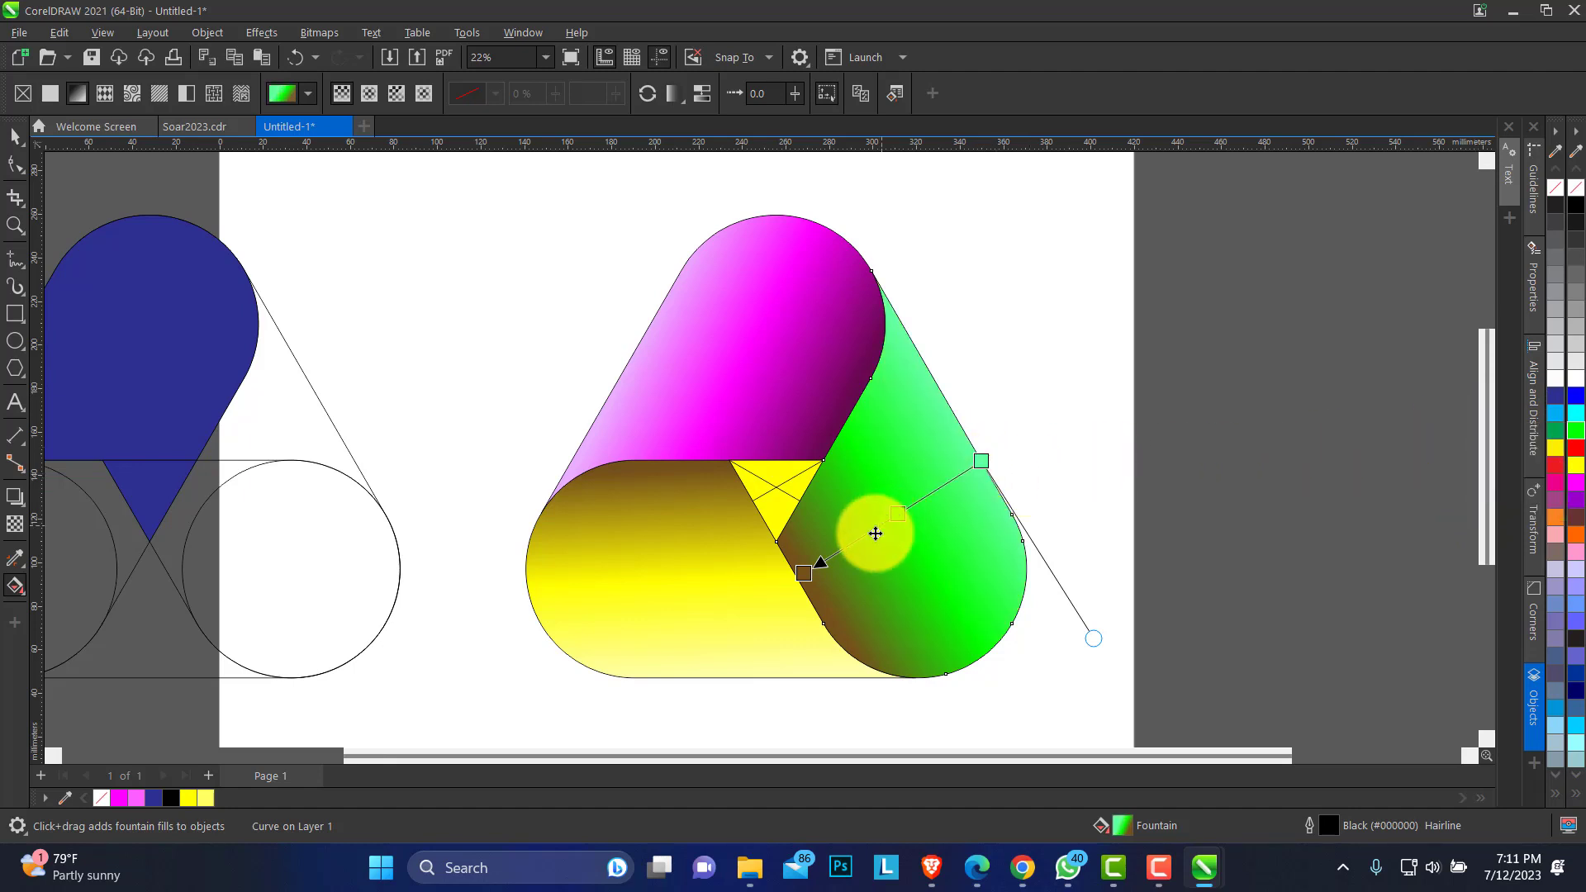
Replace the brown inner end of the green piece's fill with dark green #009A3D and darken it by lowering its RGB green value
{"action": "left_click", "coordinate": [805, 569]}
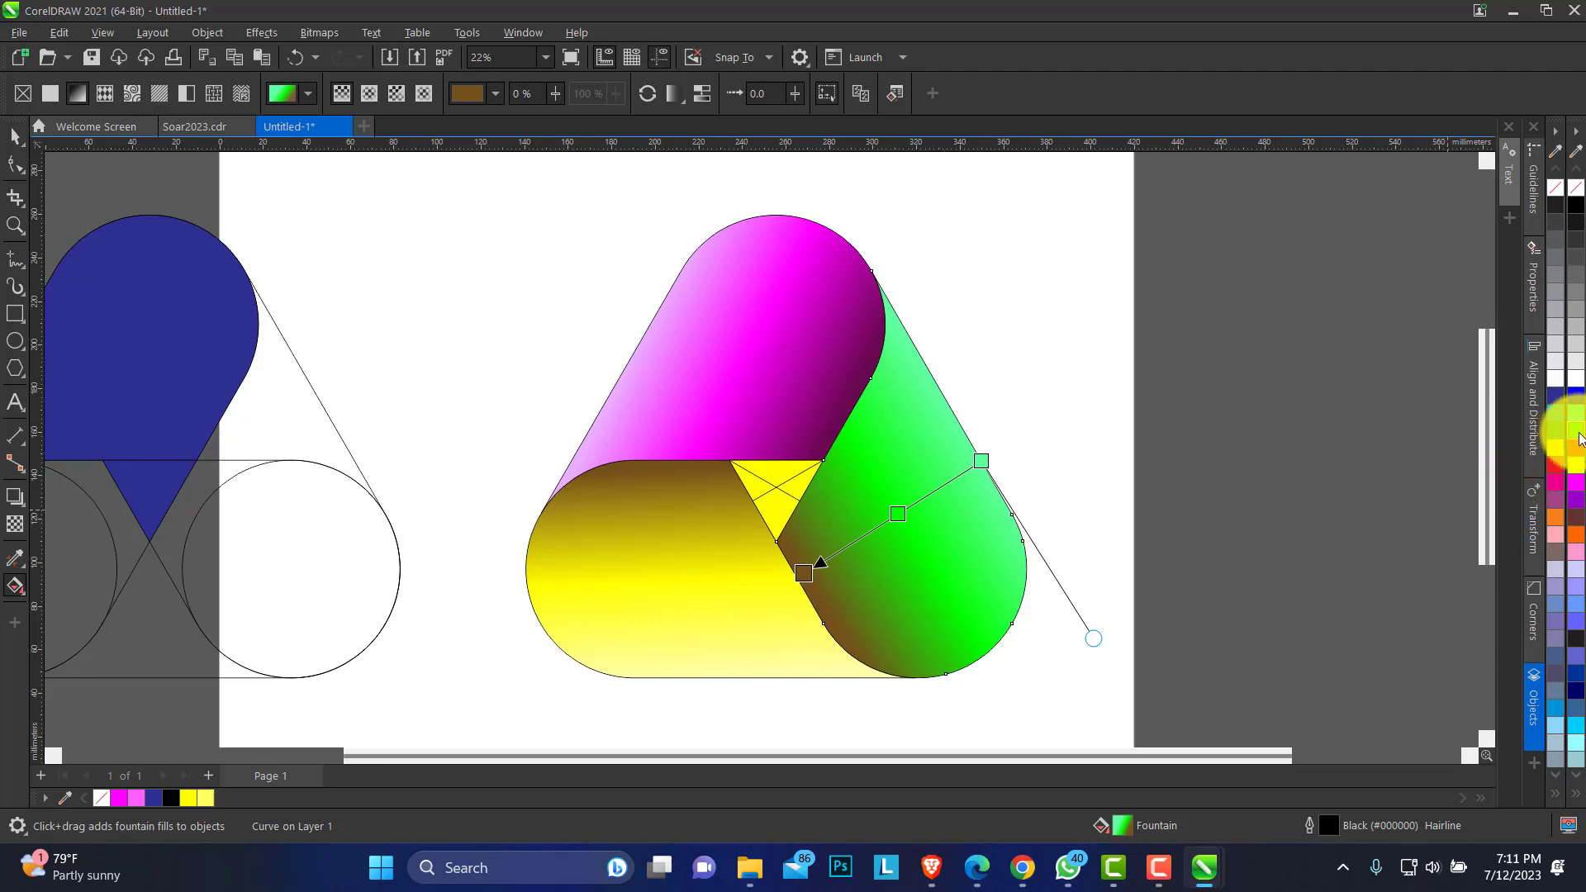
{"action": "left_click", "coordinate": [1578, 436]}
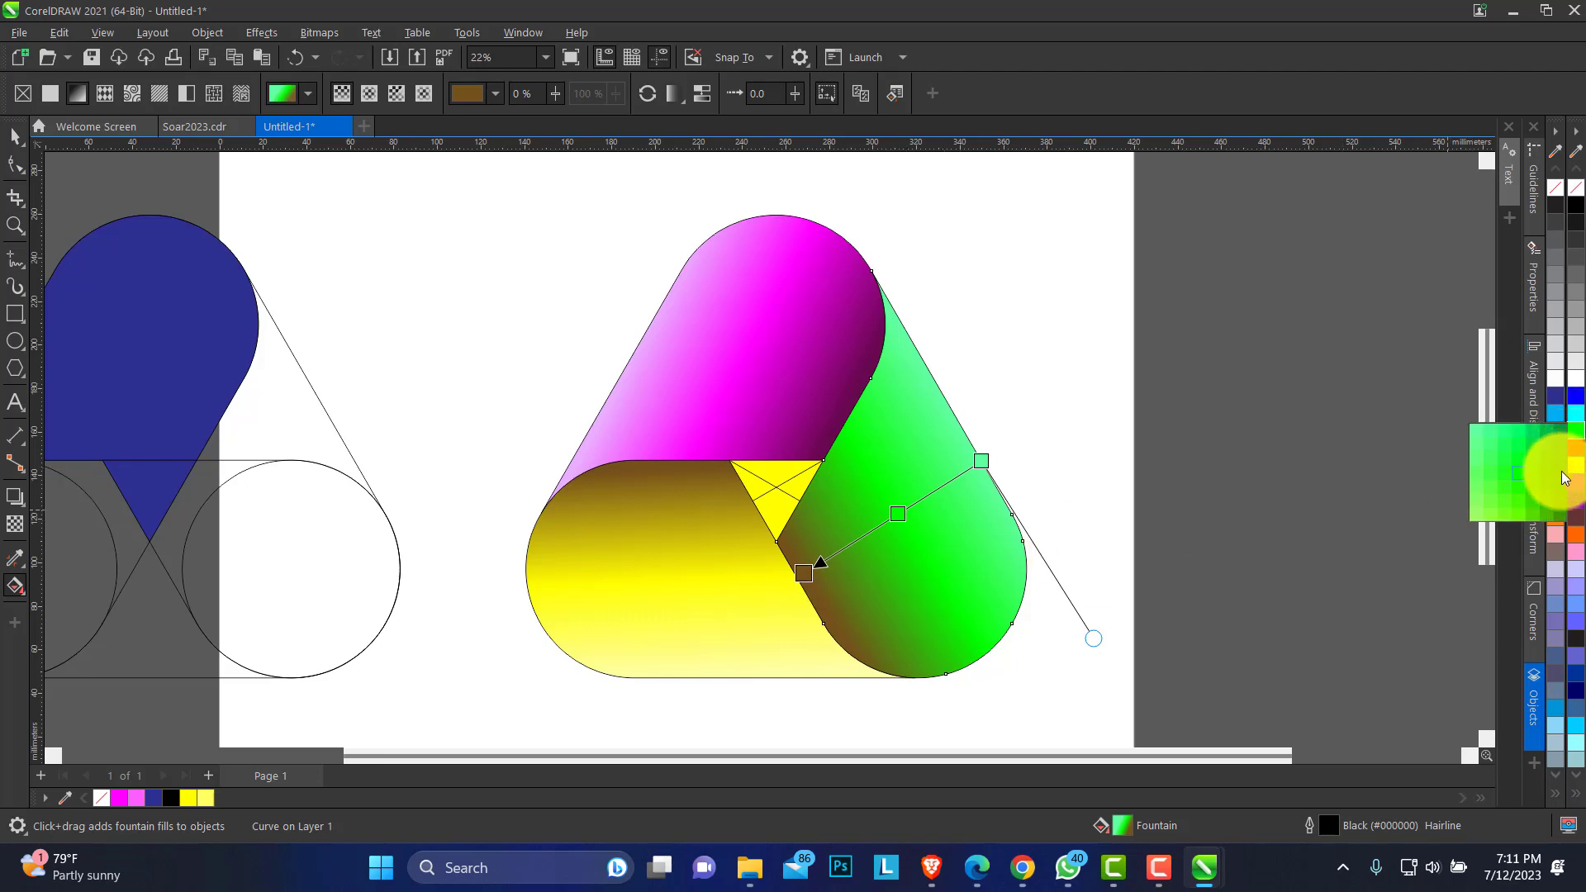
{"action": "left_click_drag", "start_coordinate": [798, 578], "coordinate": [803, 572]}
{"action": "left_click", "coordinate": [805, 573]}
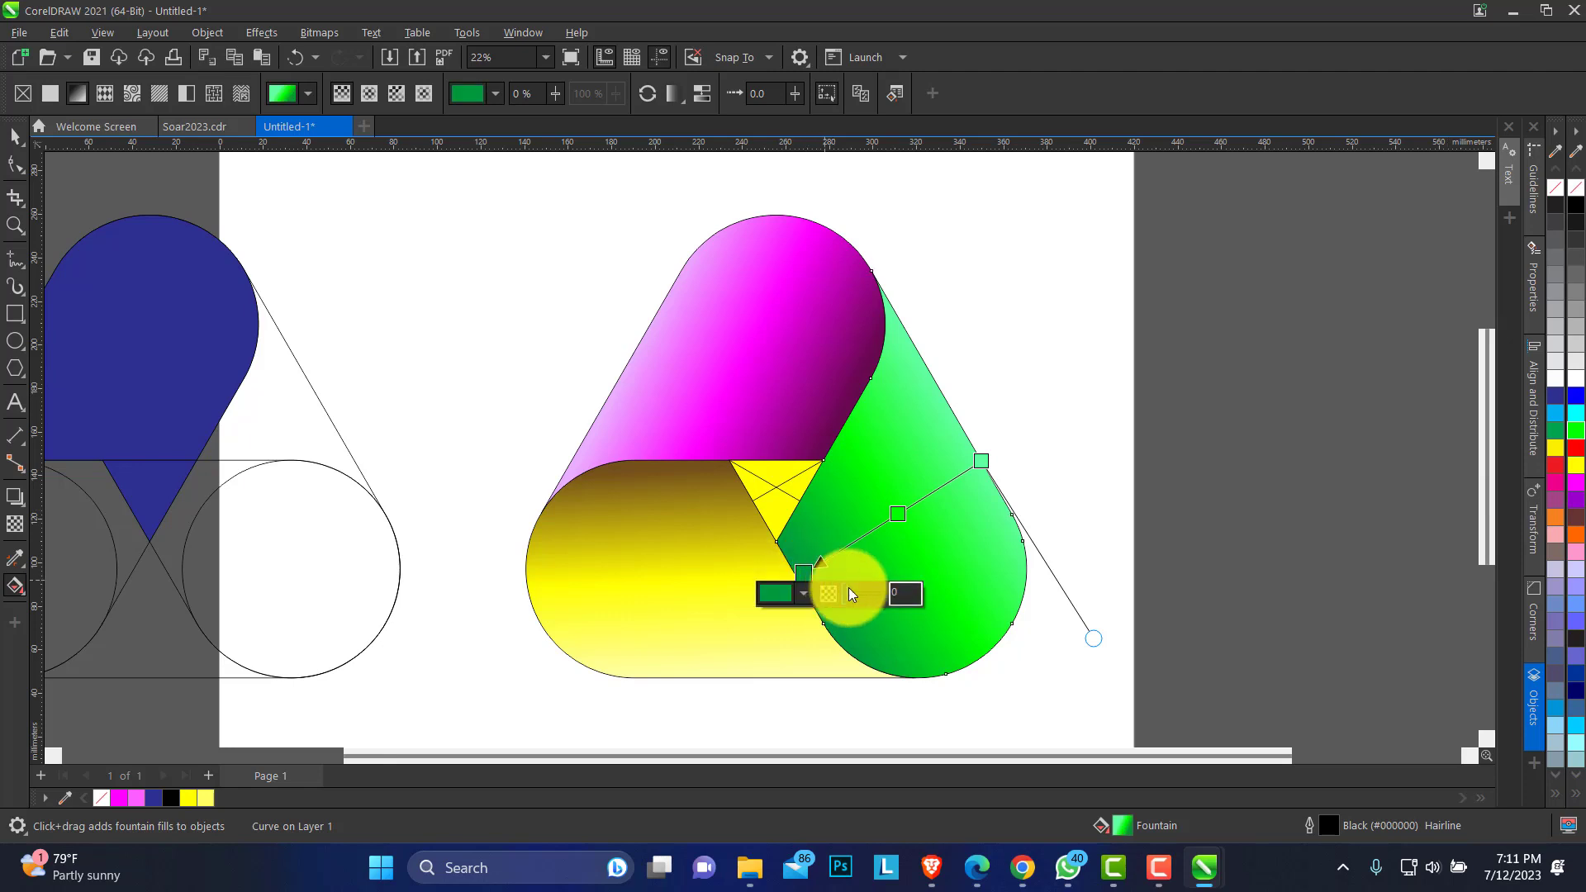
{"action": "left_click", "coordinate": [806, 595]}
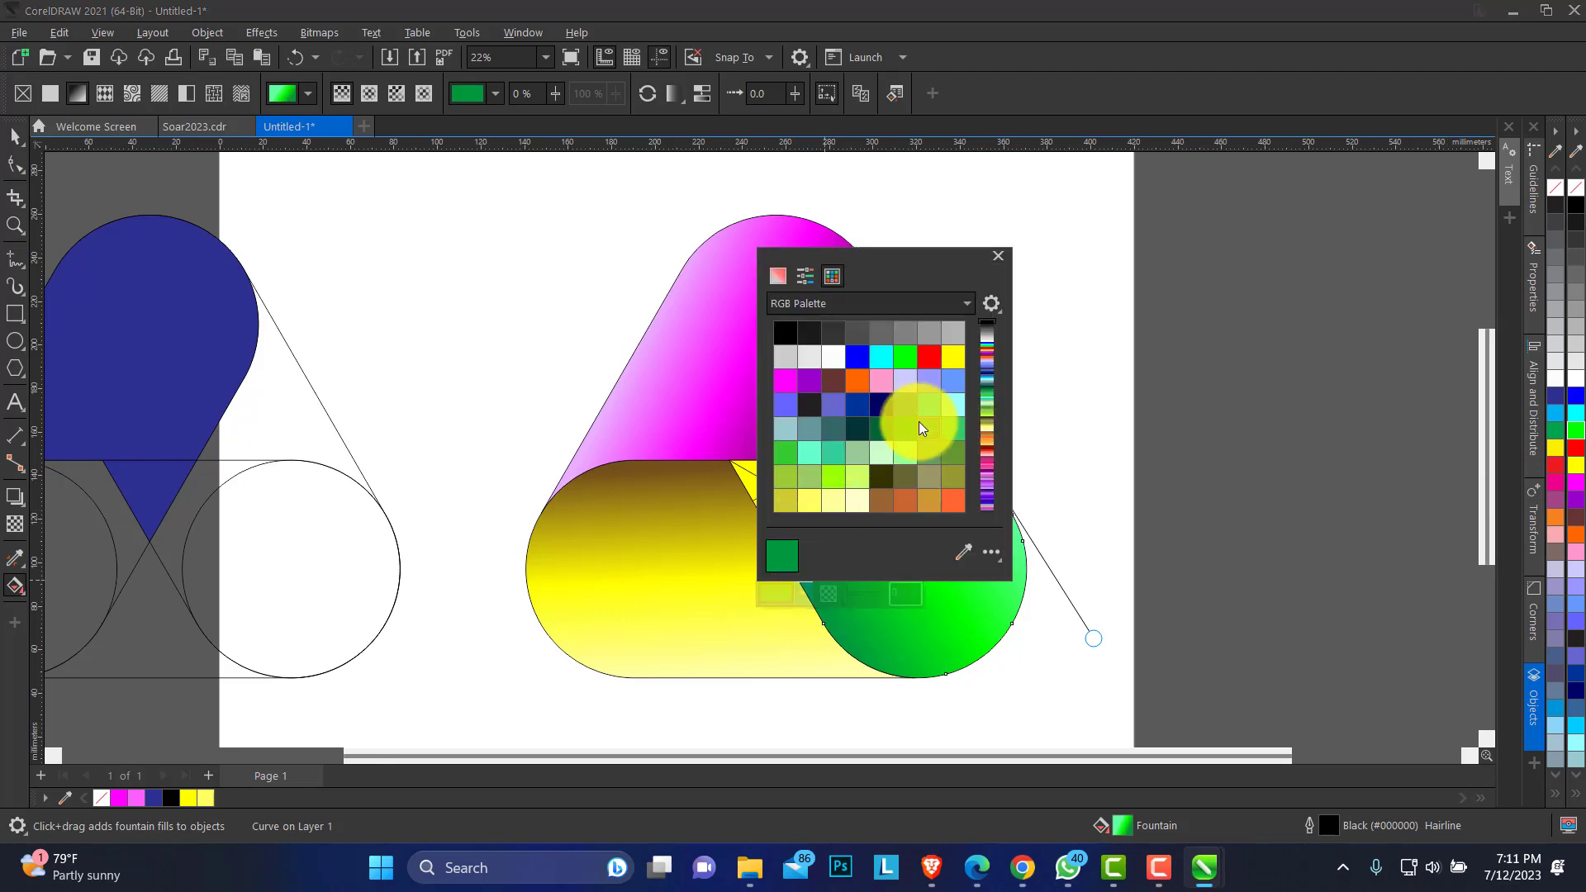
{"action": "left_click", "coordinate": [803, 276]}
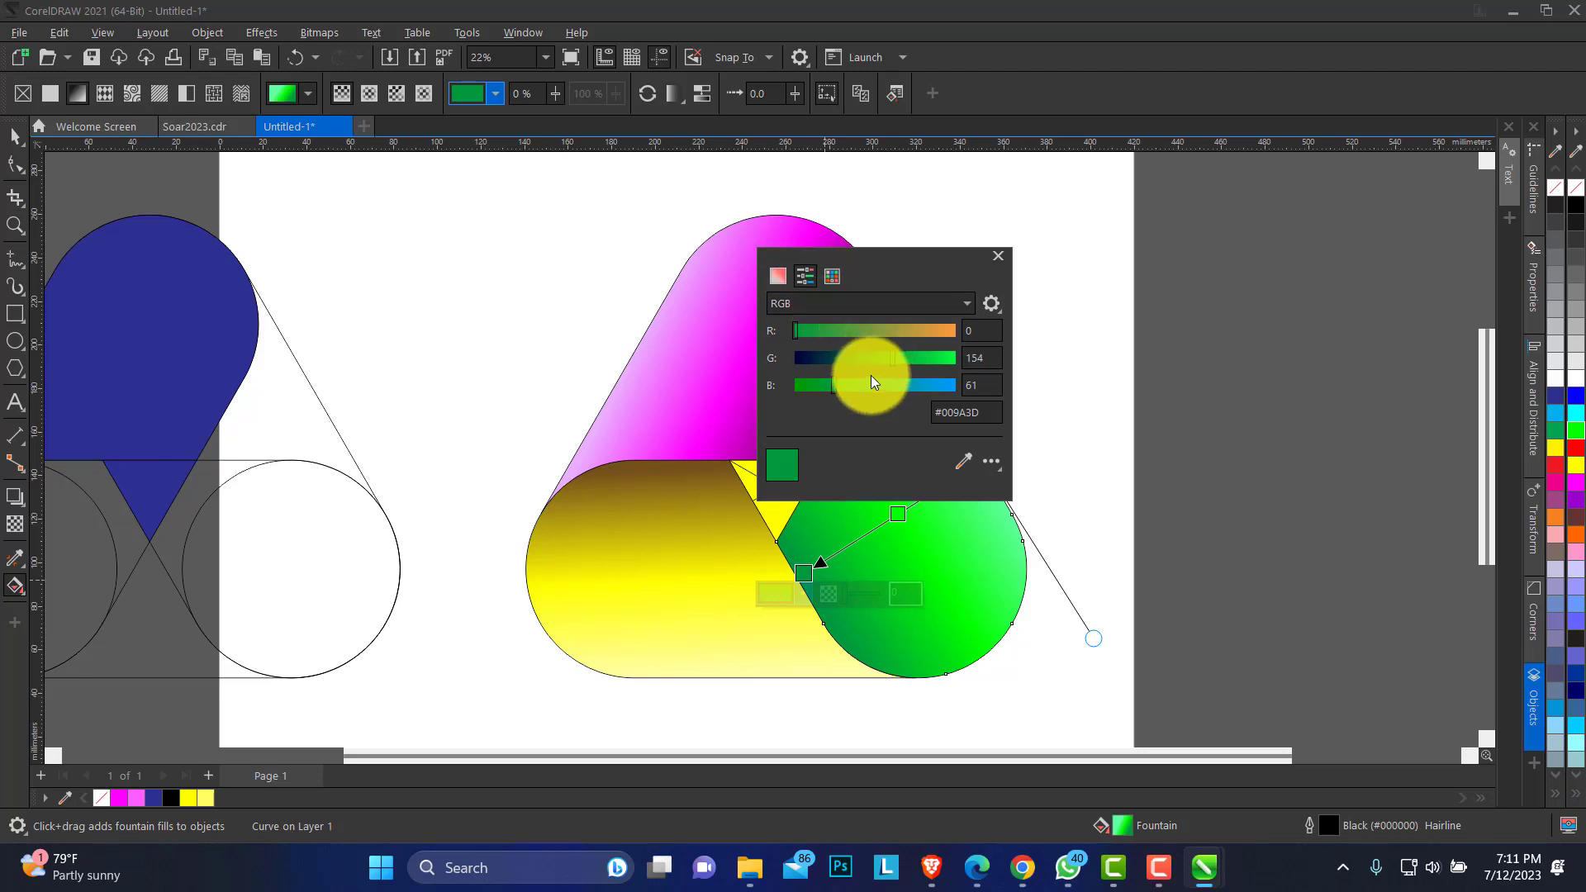
{"action": "left_click_drag", "start_coordinate": [893, 360], "coordinate": [871, 361]}
{"action": "left_click_drag", "start_coordinate": [873, 264], "coordinate": [1064, 219]}
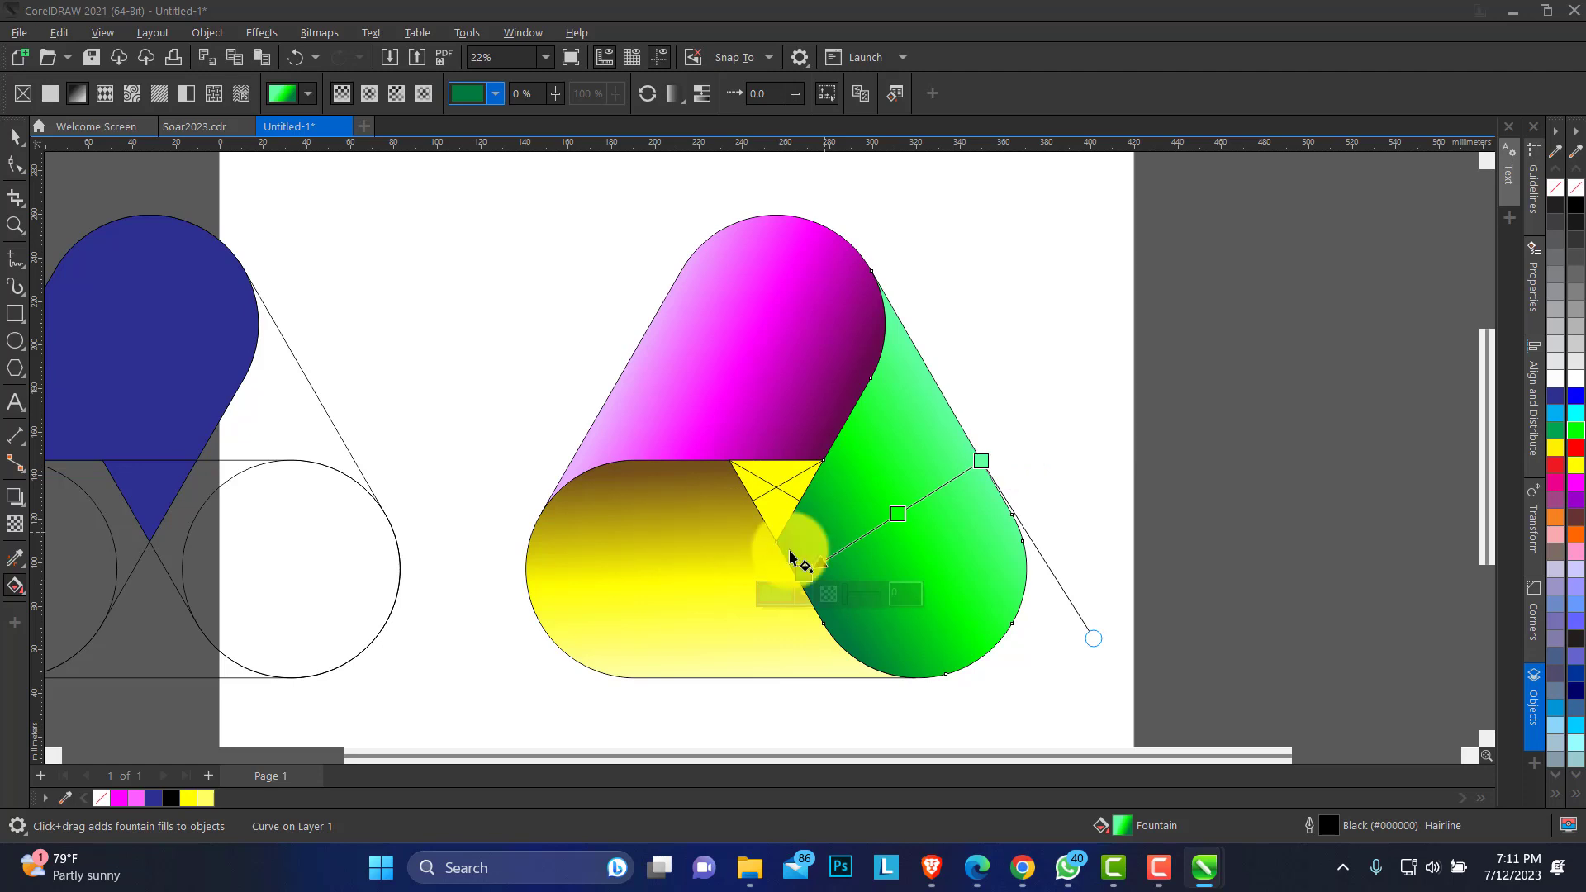
Adjust the light green outer end of the green piece's fill to R 69, G 255, B 163
{"action": "left_click", "coordinate": [982, 462]}
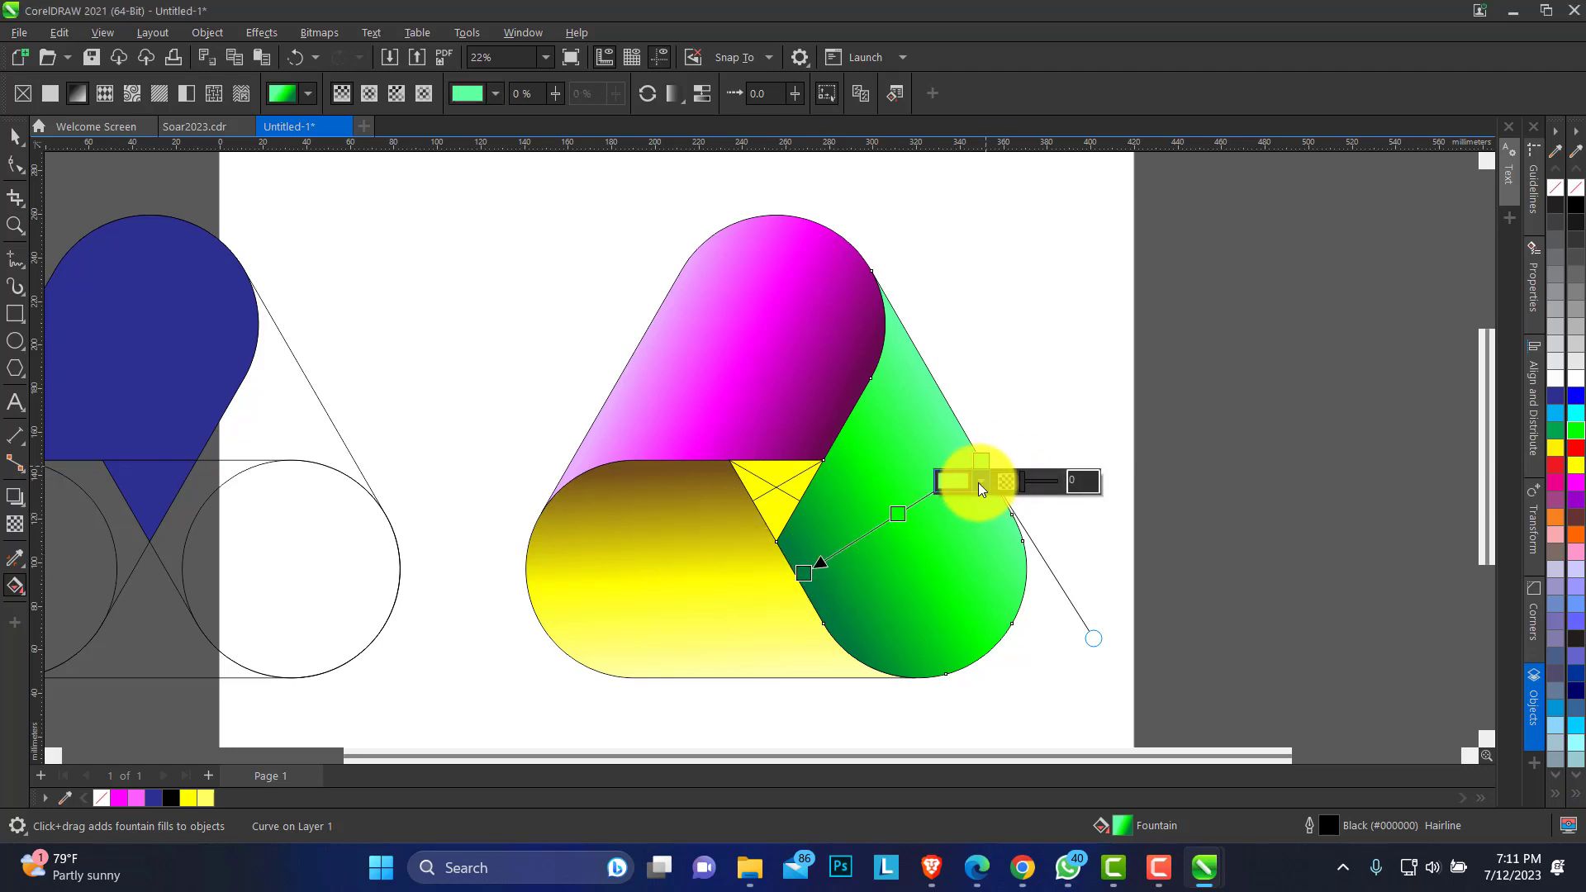
{"action": "left_click", "coordinate": [979, 481]}
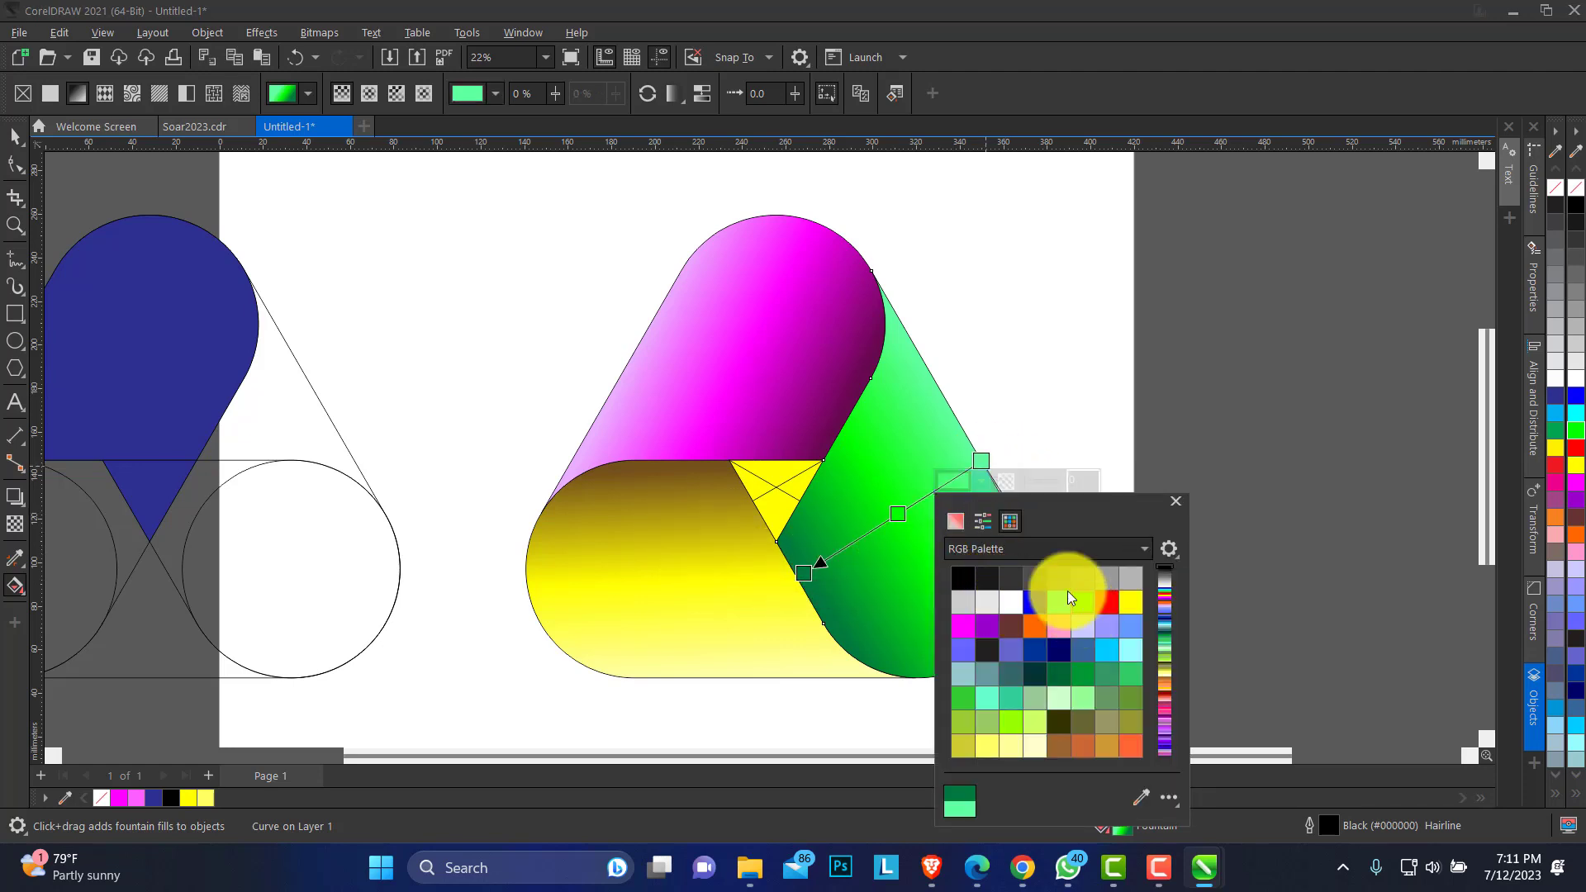
{"action": "left_click", "coordinate": [983, 521]}
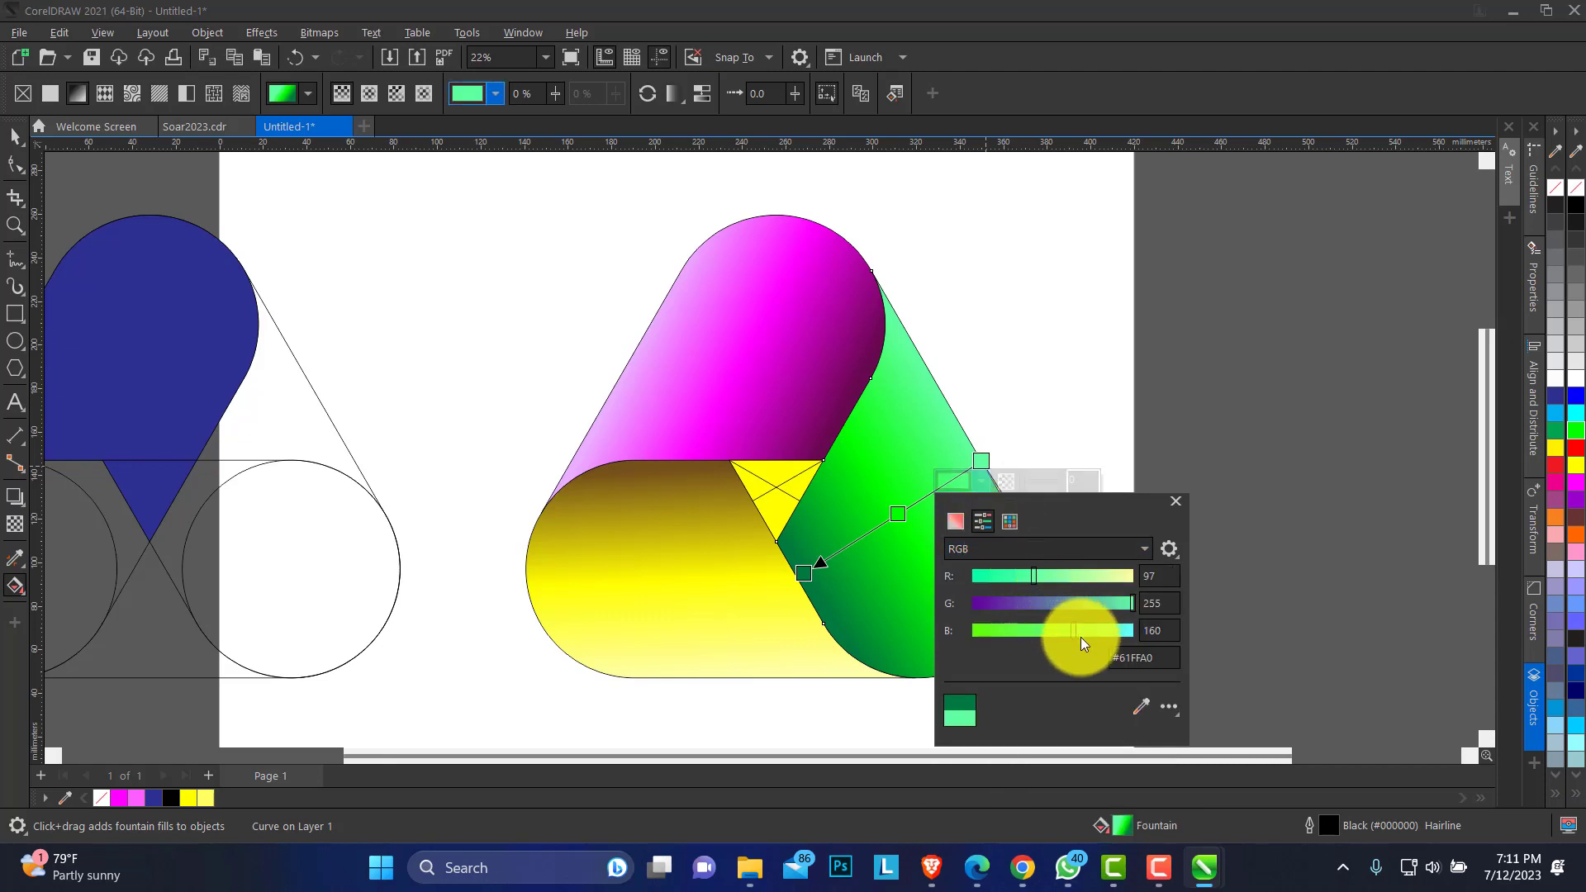
{"action": "left_click_drag", "start_coordinate": [1073, 630], "coordinate": [1081, 636]}
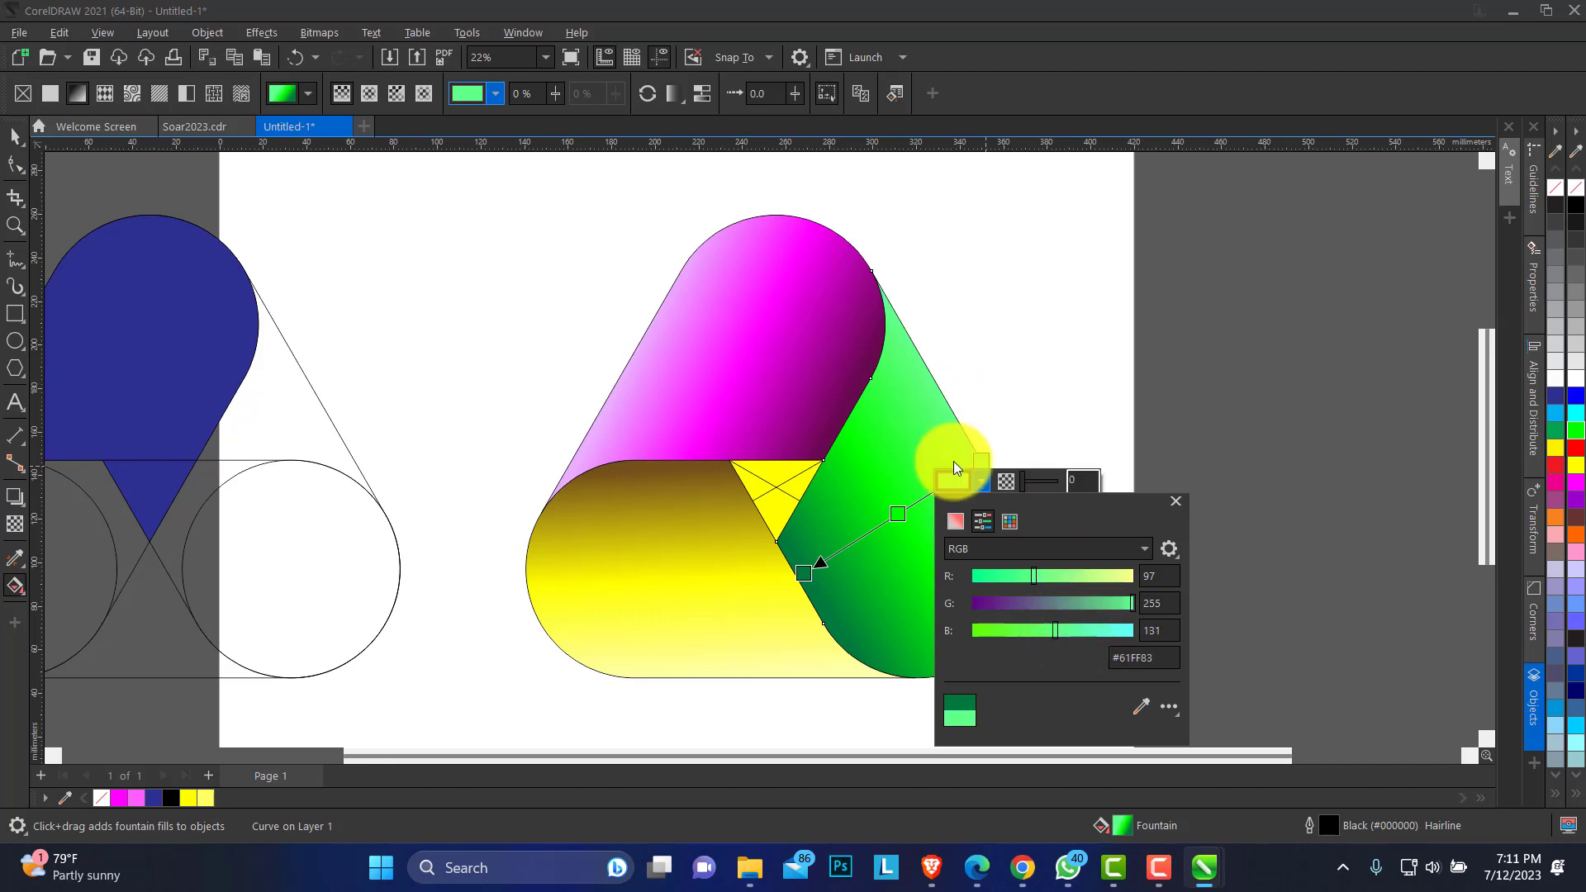
{"action": "left_click_drag", "start_coordinate": [1057, 632], "coordinate": [1075, 632]}
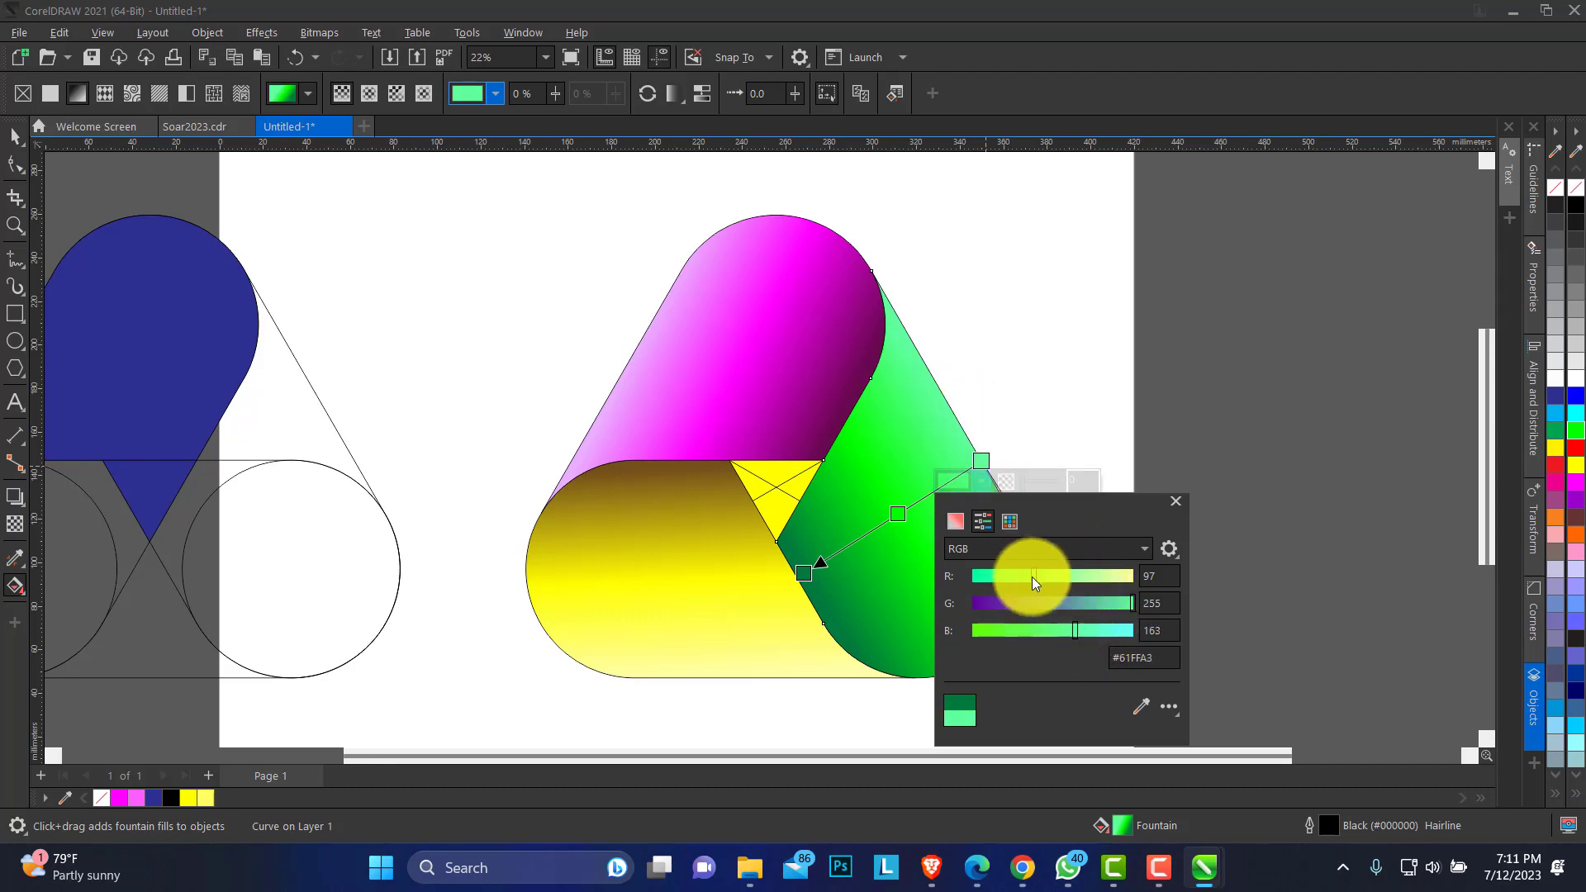
{"action": "left_click_drag", "start_coordinate": [1032, 576], "coordinate": [1016, 580]}
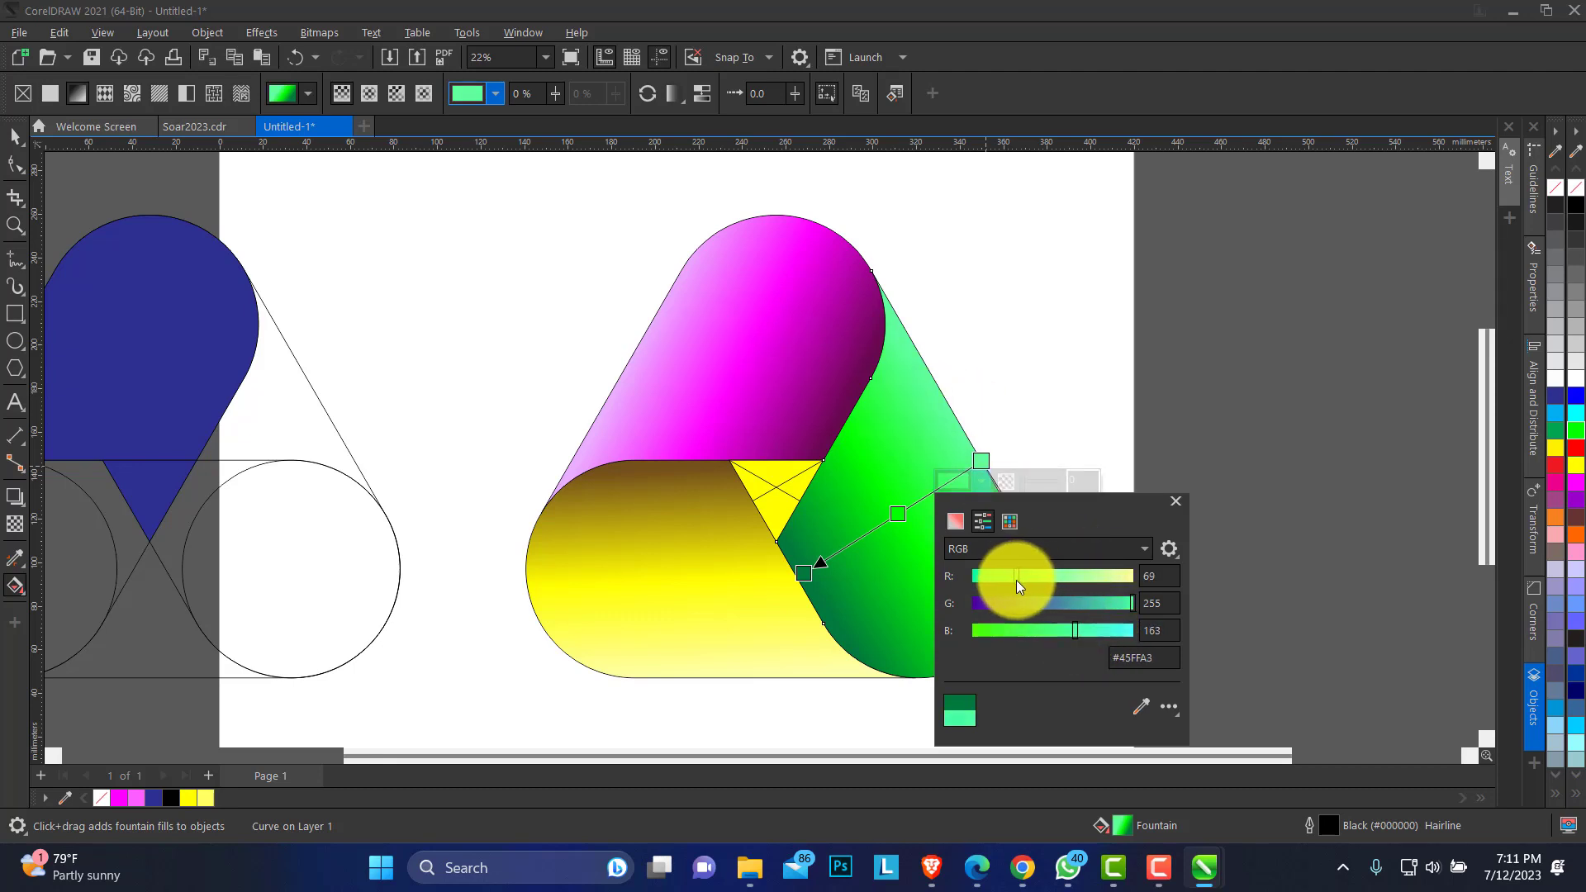
Delete the small yellow triangle group at the centre of the logo
{"action": "left_click", "coordinate": [17, 146]}
{"action": "left_click", "coordinate": [16, 142]}
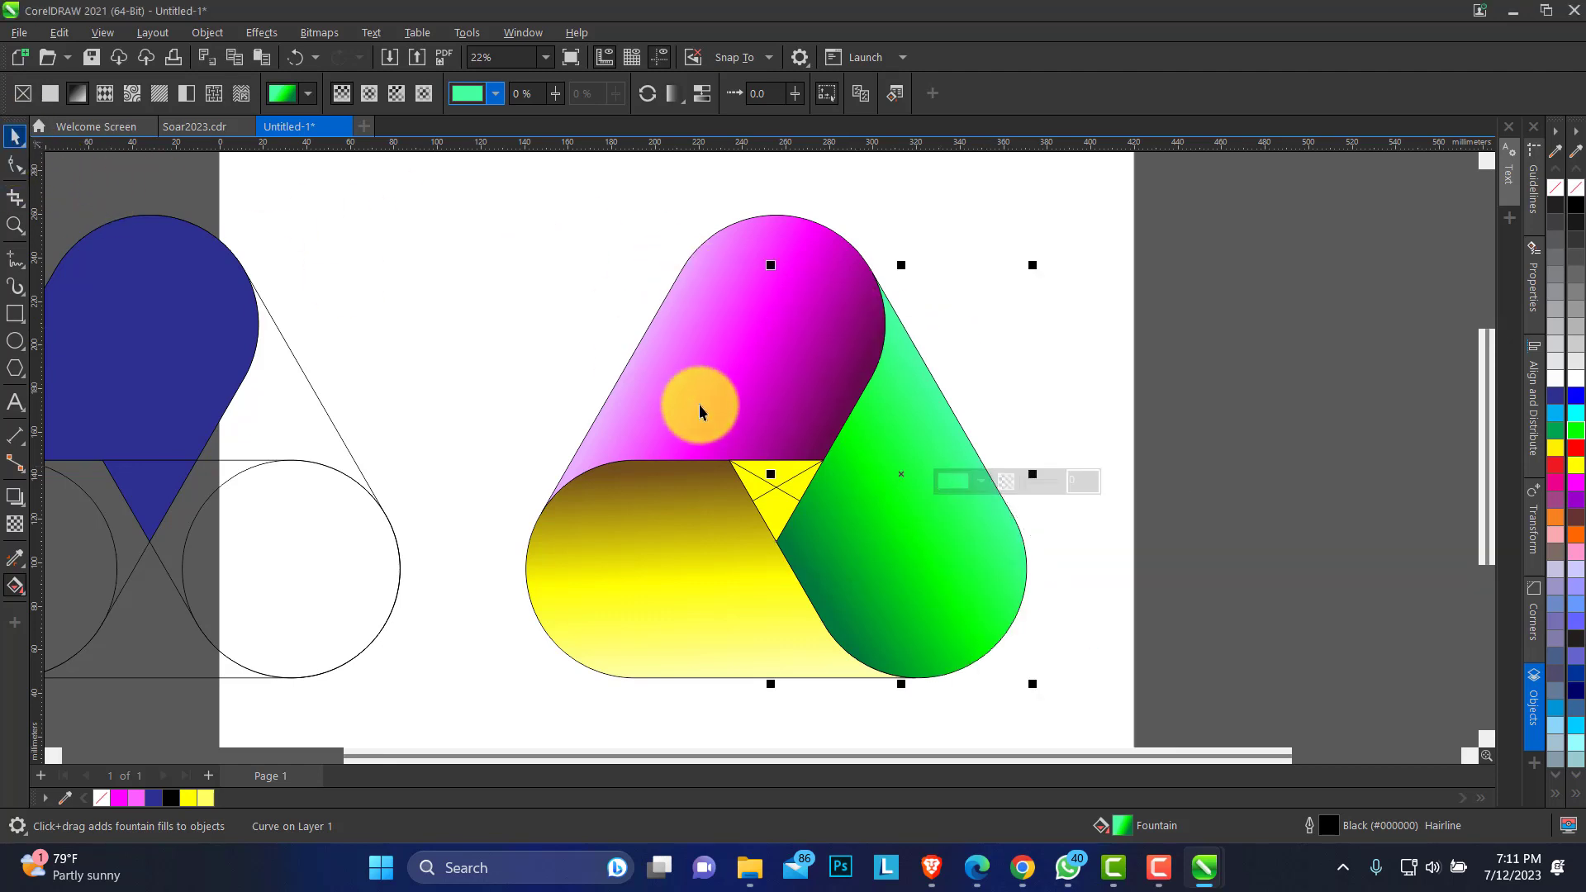
{"action": "key", "text": "space"}
{"action": "left_click", "coordinate": [786, 495]}
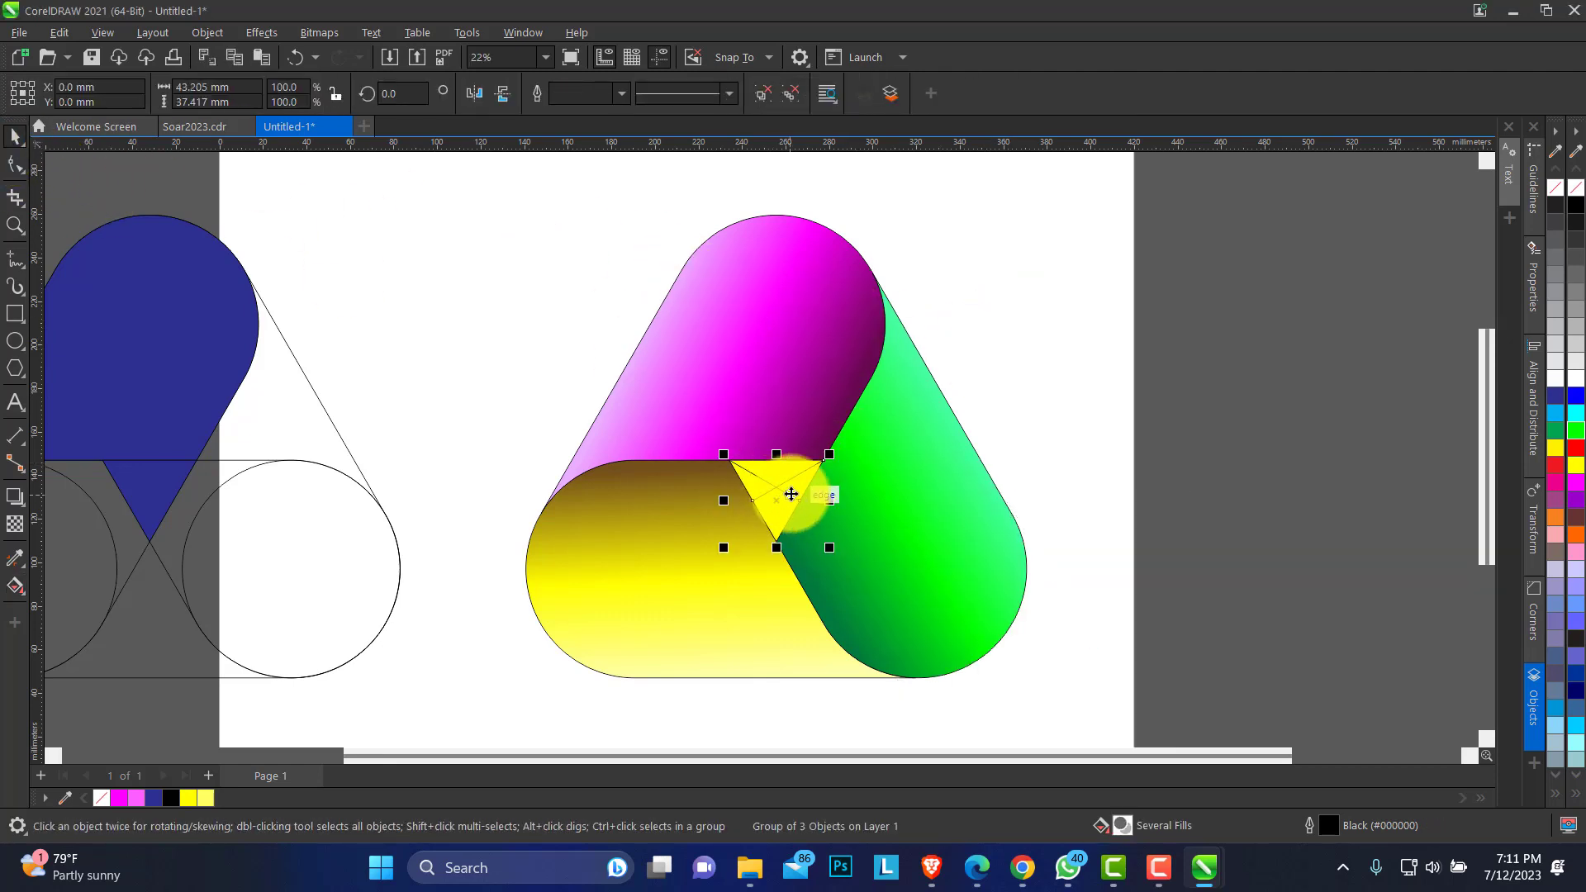
{"action": "key", "text": "Delete"}
Remove the hairline outline from the magenta, green and yellow pieces of the logo
{"action": "left_click", "coordinate": [702, 568]}
{"action": "left_click", "coordinate": [495, 230]}
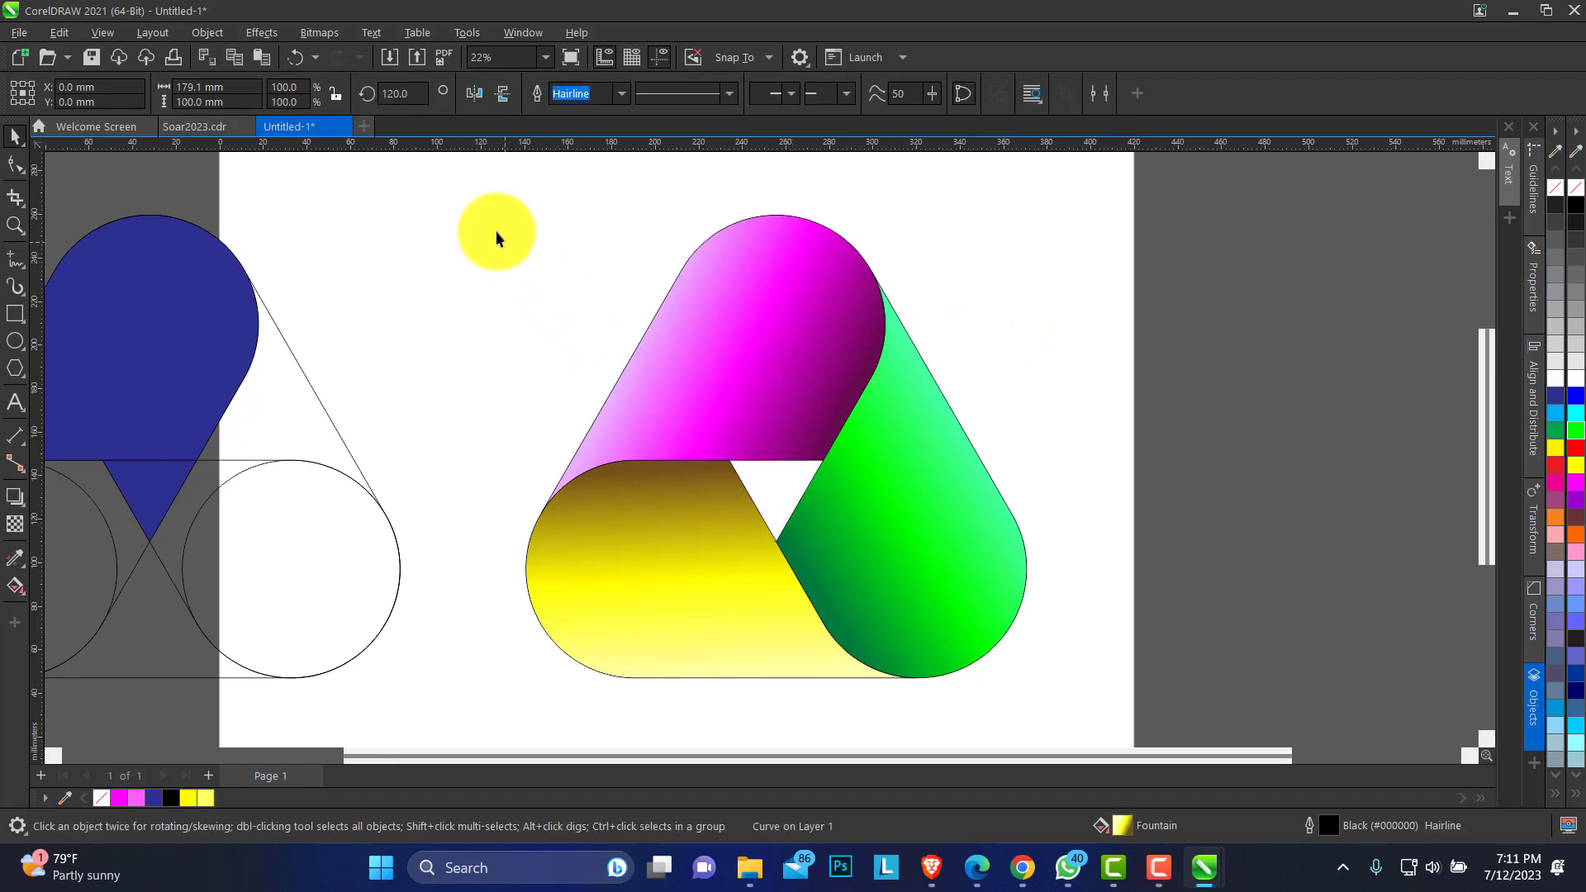
{"action": "left_click_drag", "start_coordinate": [464, 206], "coordinate": [1077, 698]}
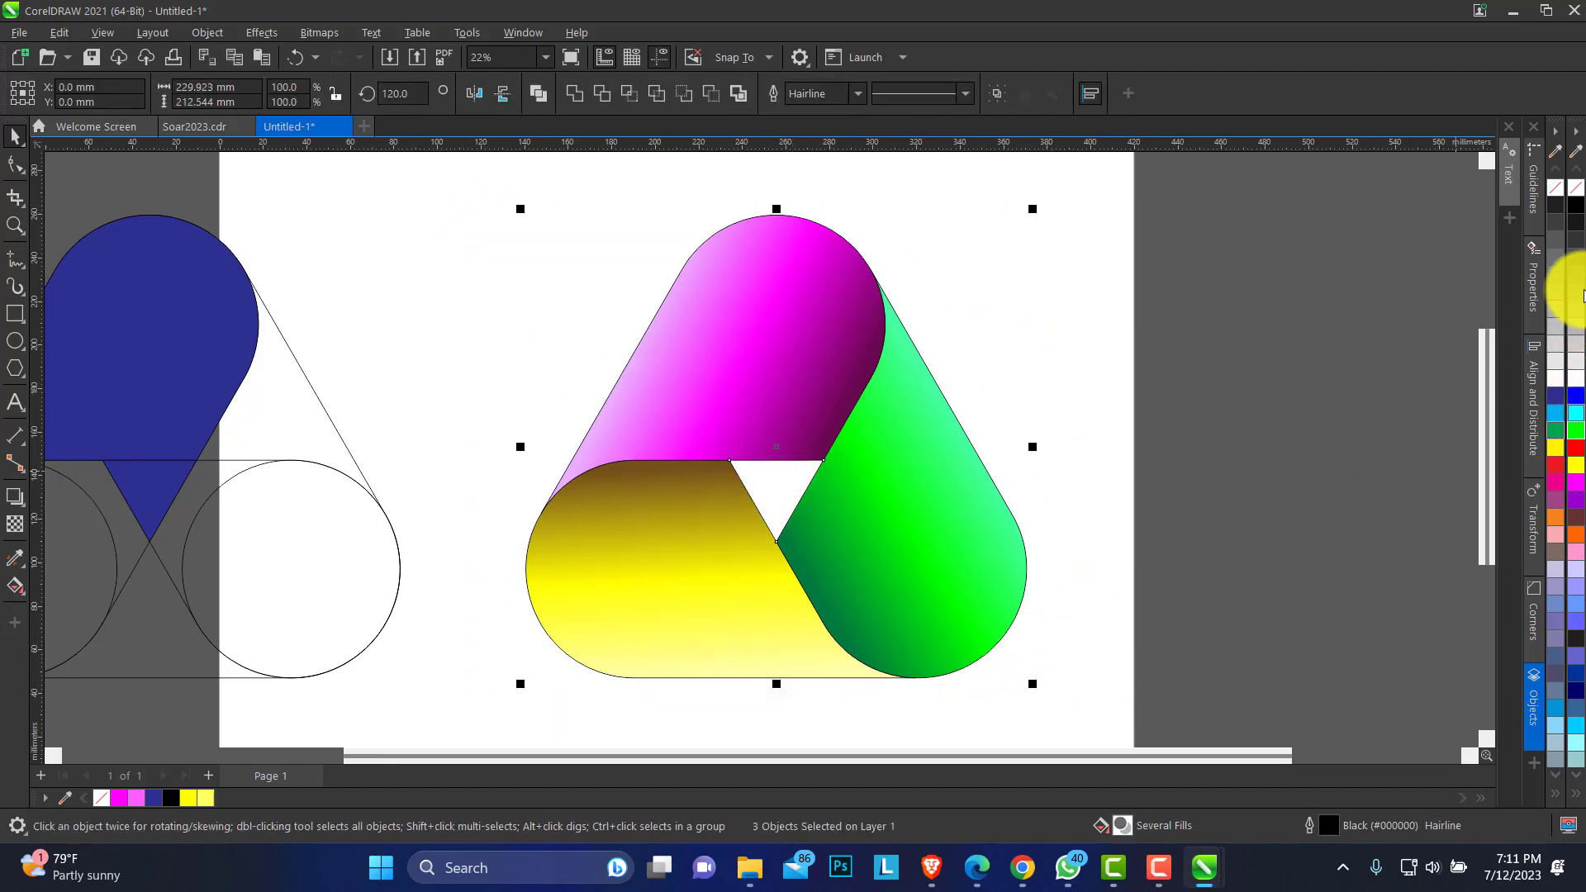
{"action": "right_click", "coordinate": [1575, 191]}
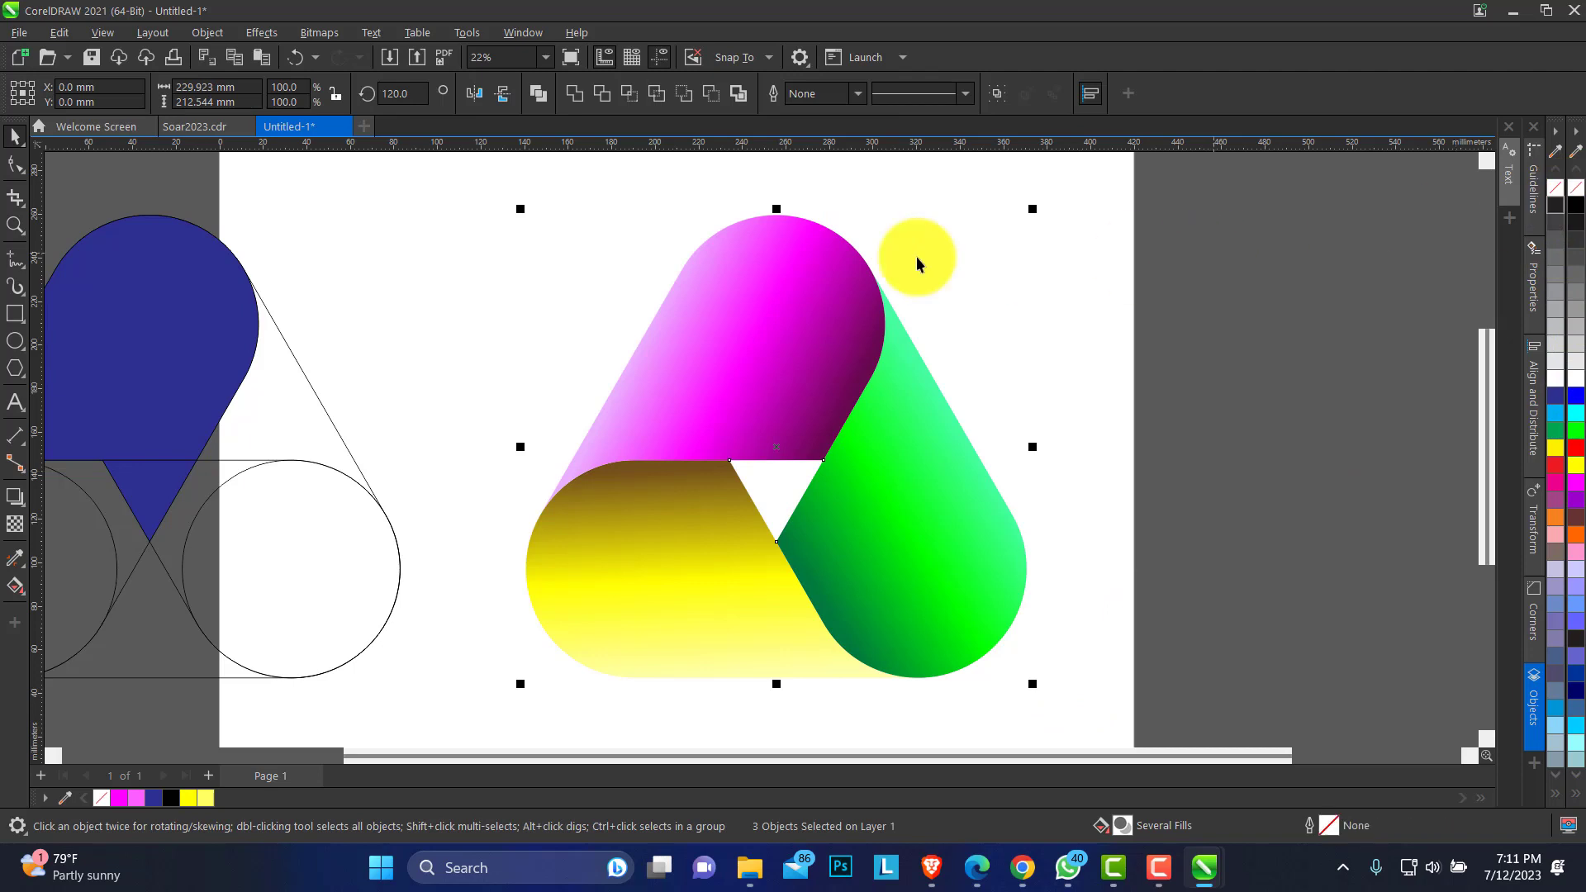
Move the blue shape and its construction circles and lines completely off the page, away from the coloured logo
{"action": "left_click", "coordinate": [15, 224]}
{"action": "right_click", "coordinate": [796, 368]}
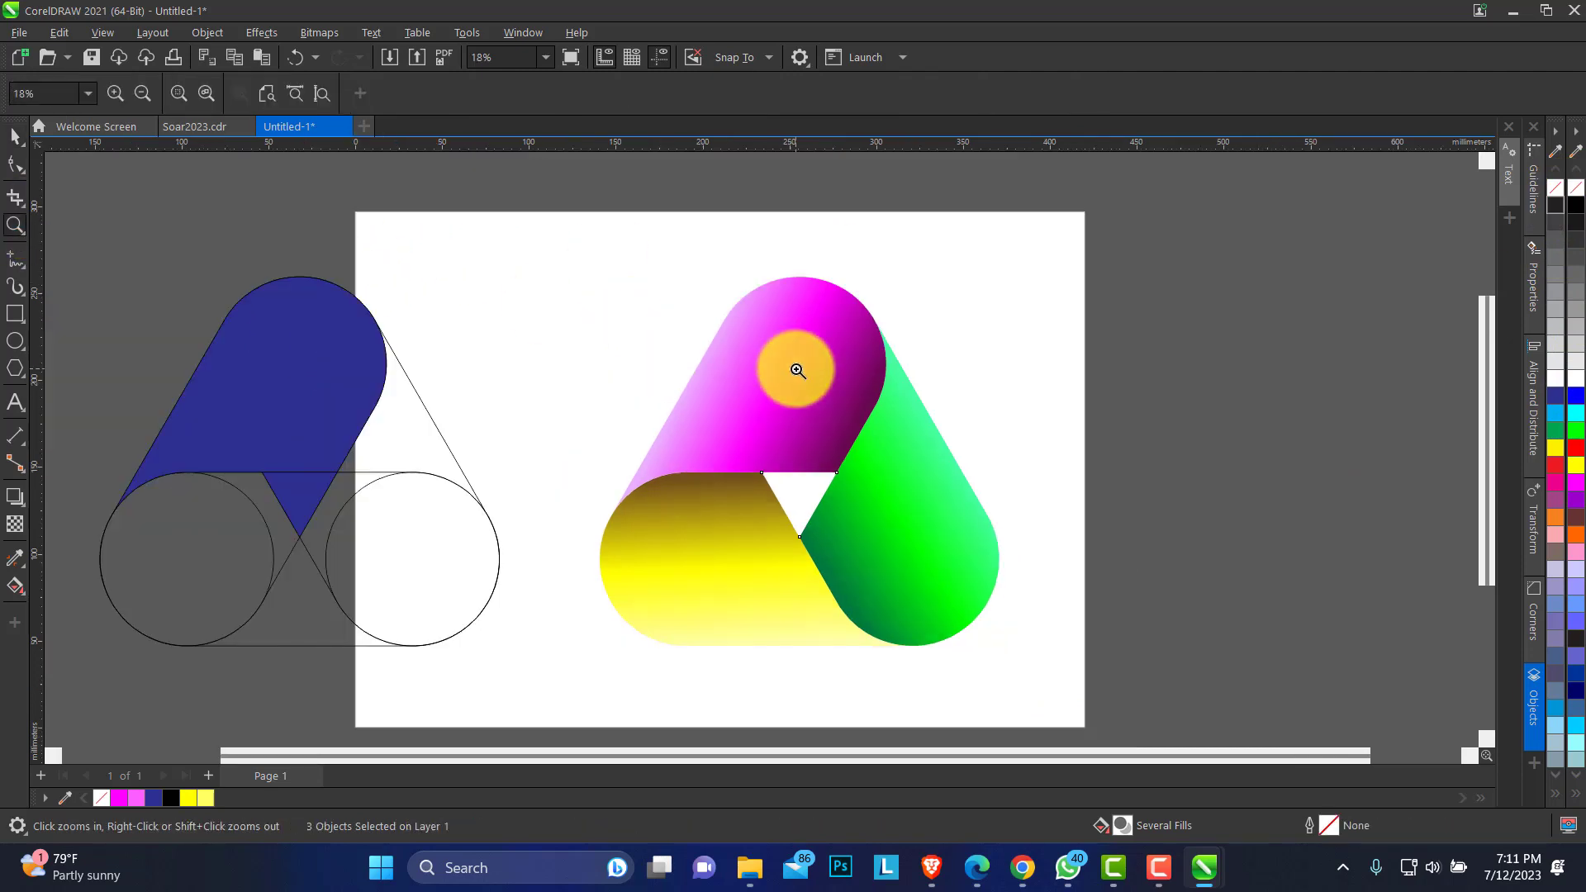
{"action": "right_click", "coordinate": [790, 364]}
{"action": "left_click", "coordinate": [16, 129]}
{"action": "left_click_drag", "start_coordinate": [371, 311], "coordinate": [650, 555]}
{"action": "left_click_drag", "start_coordinate": [574, 460], "coordinate": [388, 466]}
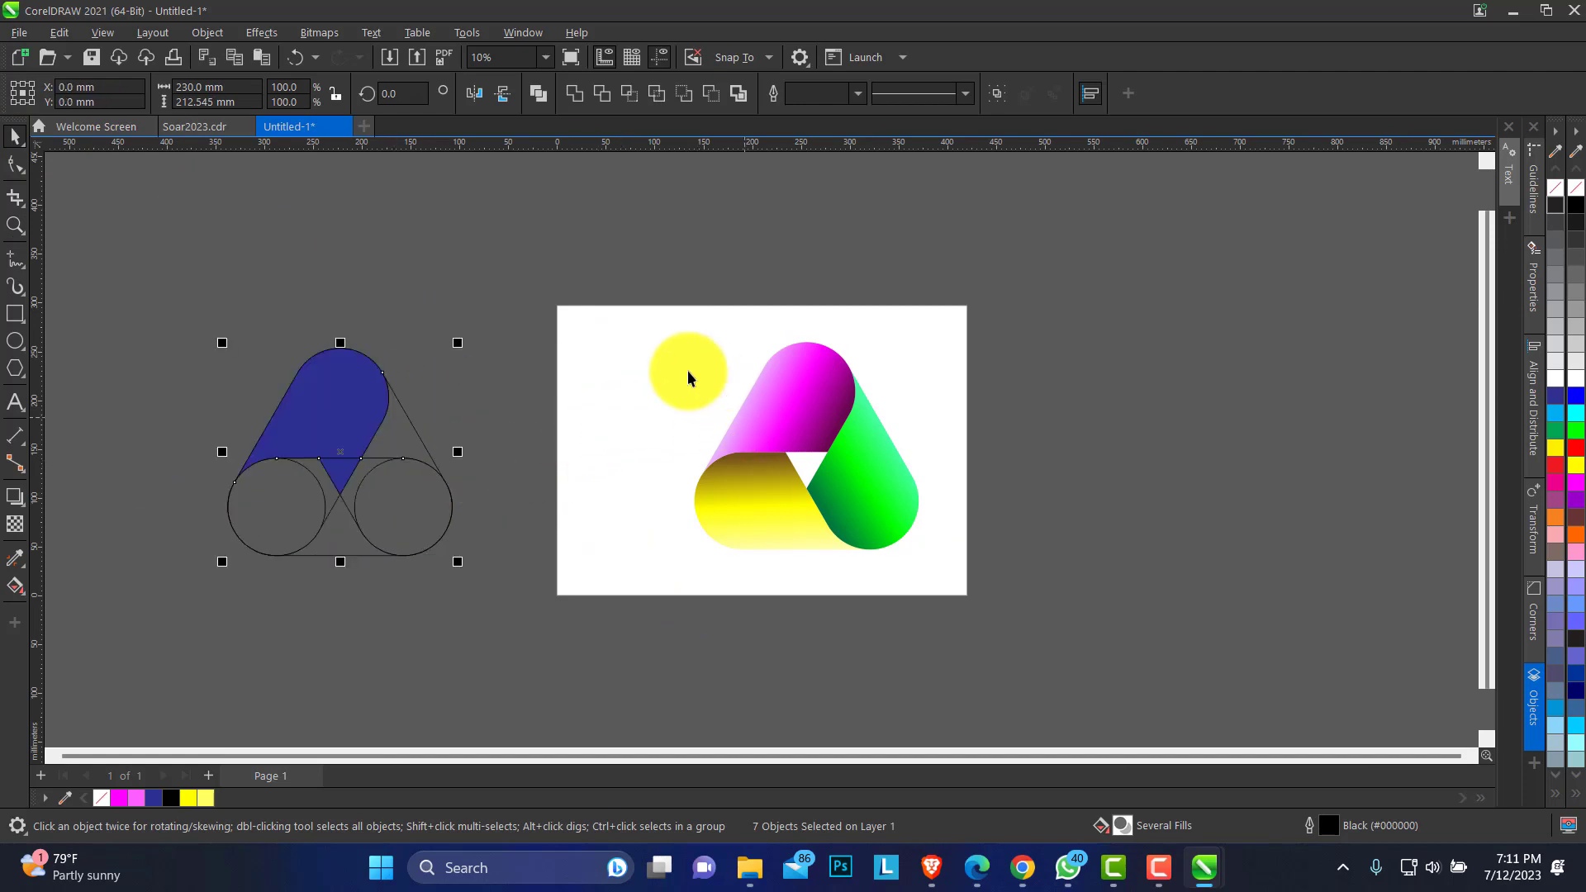
Move the three-piece coloured logo to the middle of the page
{"action": "left_click_drag", "start_coordinate": [618, 299], "coordinate": [919, 588]}
{"action": "left_click_drag", "start_coordinate": [836, 490], "coordinate": [845, 492]}
{"action": "left_click", "coordinate": [15, 224]}
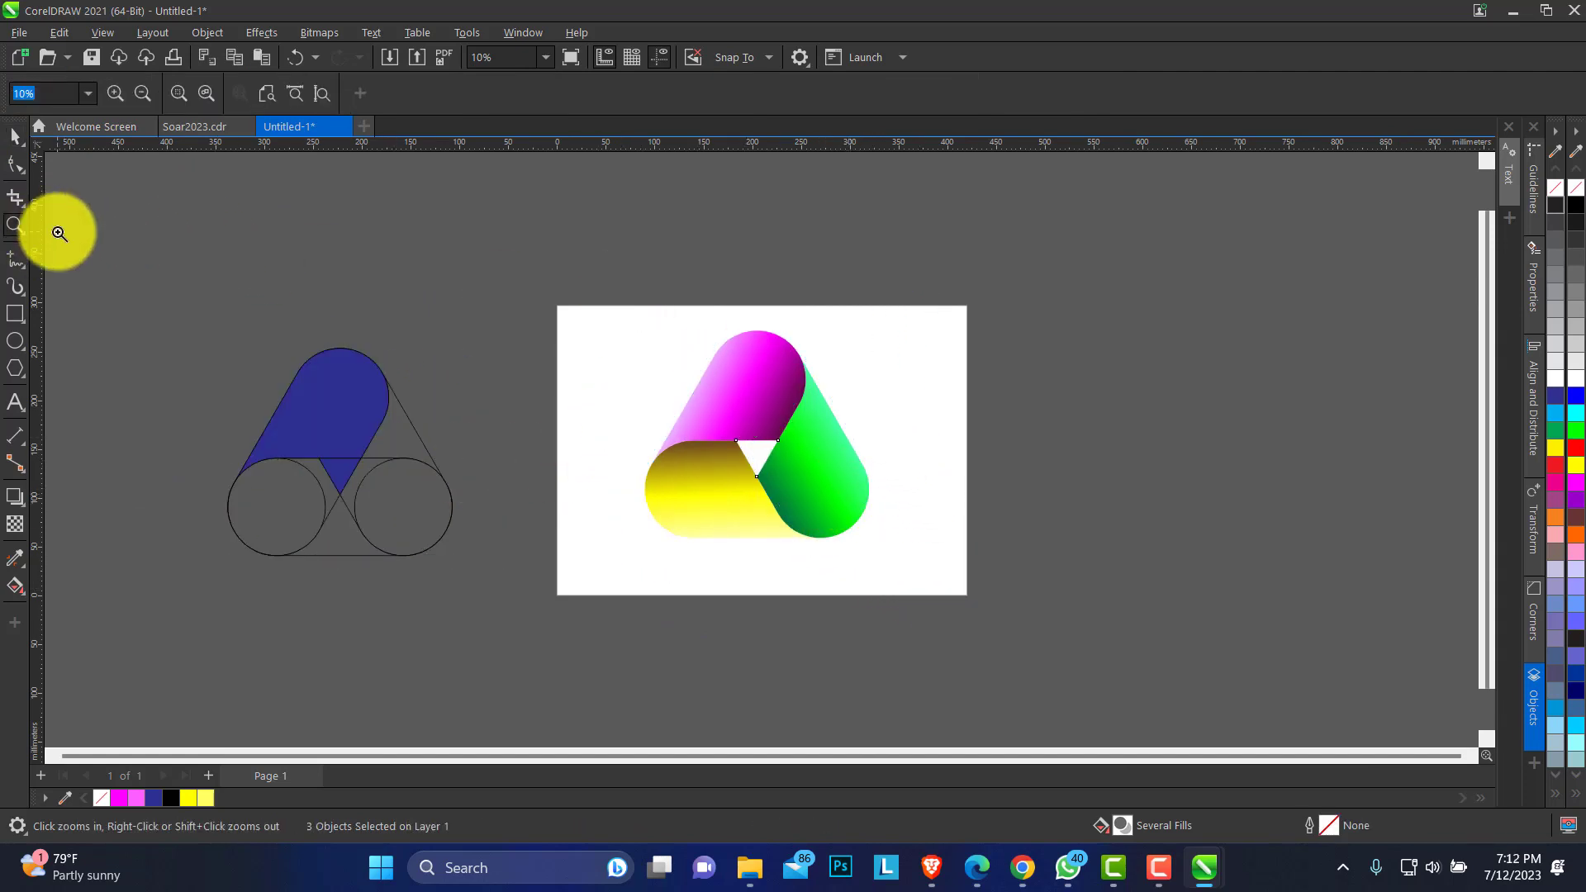
{"action": "left_click_drag", "start_coordinate": [540, 302], "coordinate": [977, 605]}
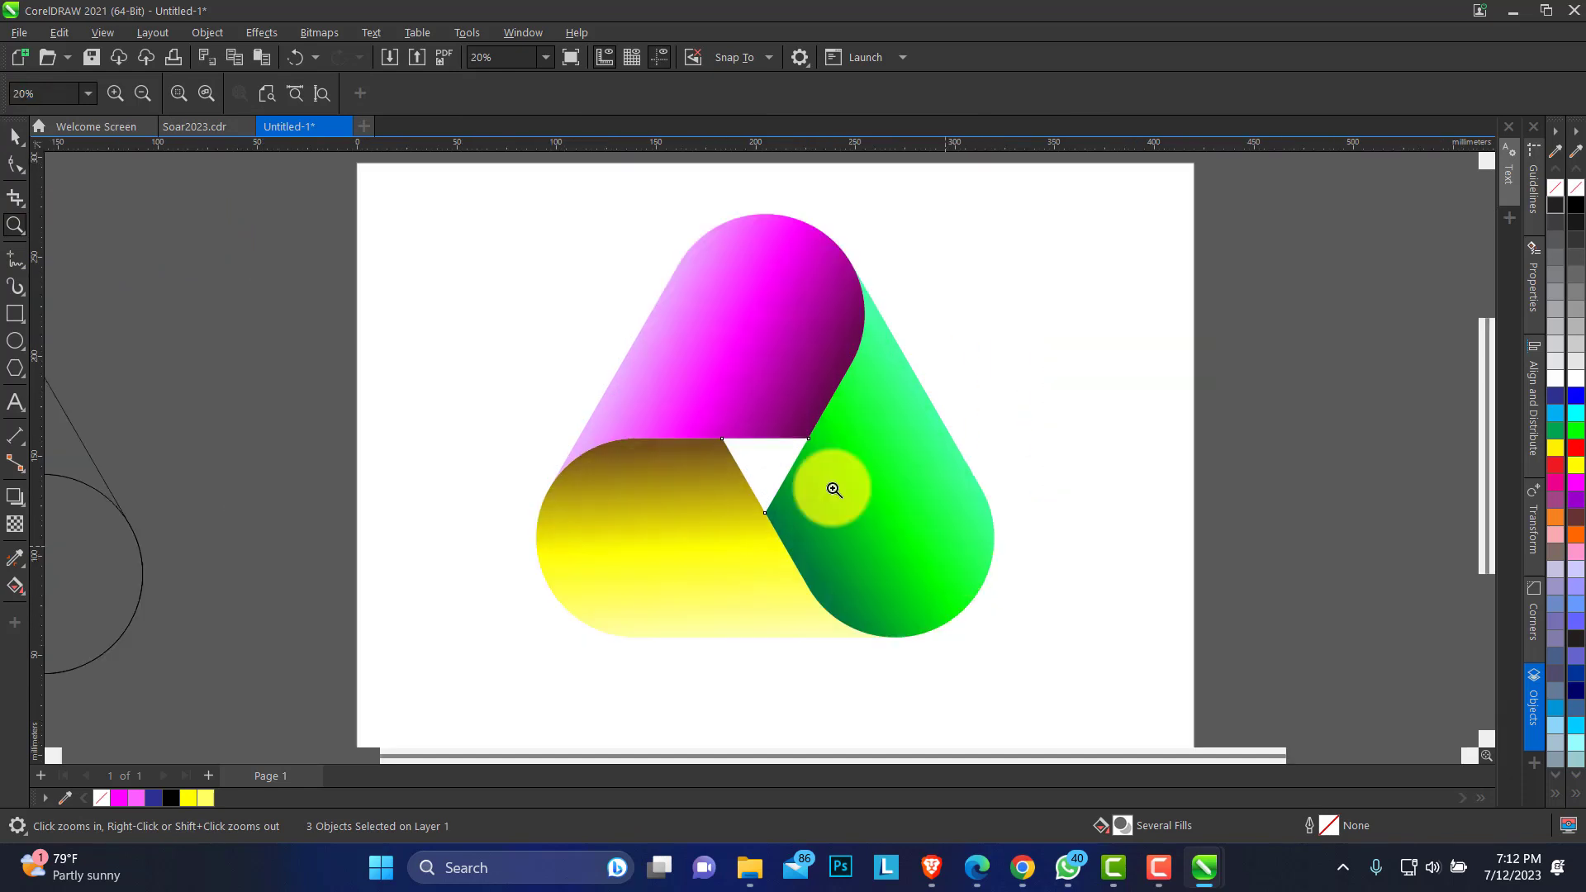
{"action": "left_click", "coordinate": [16, 134]}
{"action": "key", "text": "space"}
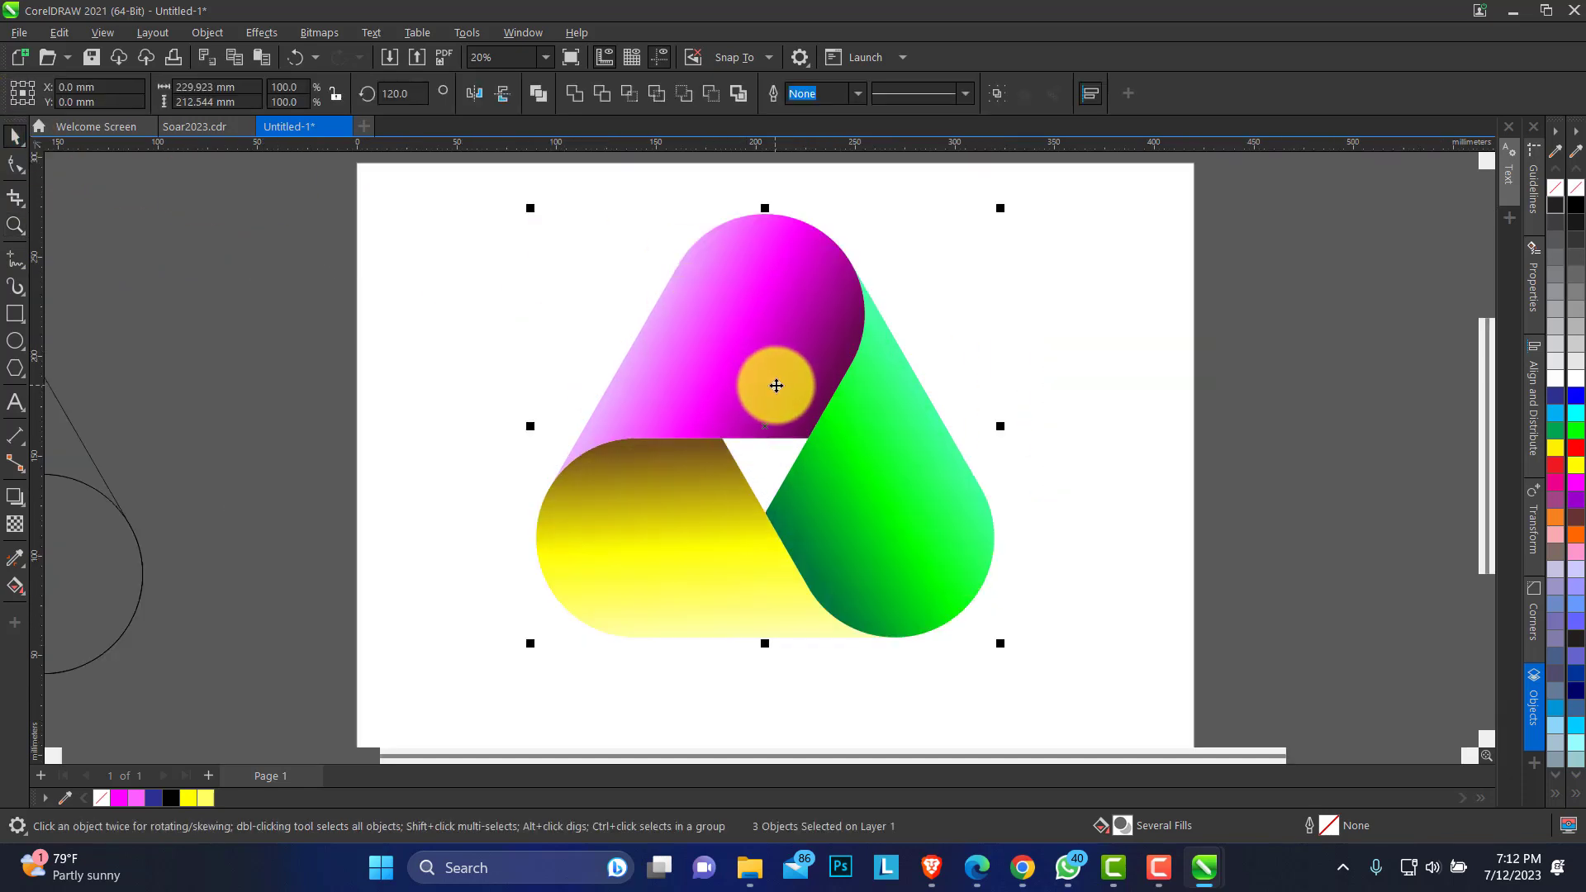